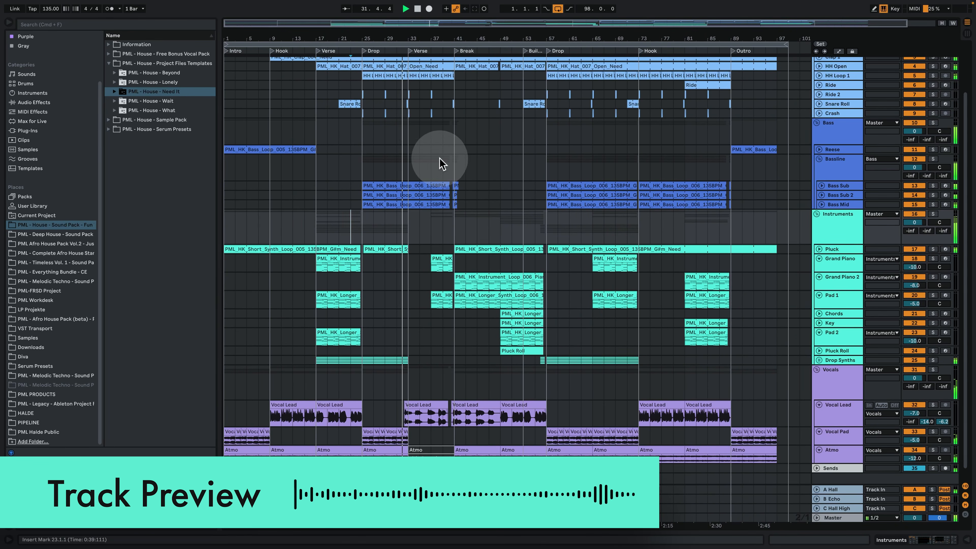
Step: Inspect the waveform of the Vocal Lead clip in the second Verse and return to the track's devices
{"action": "double_click", "coordinate": [420, 406]}
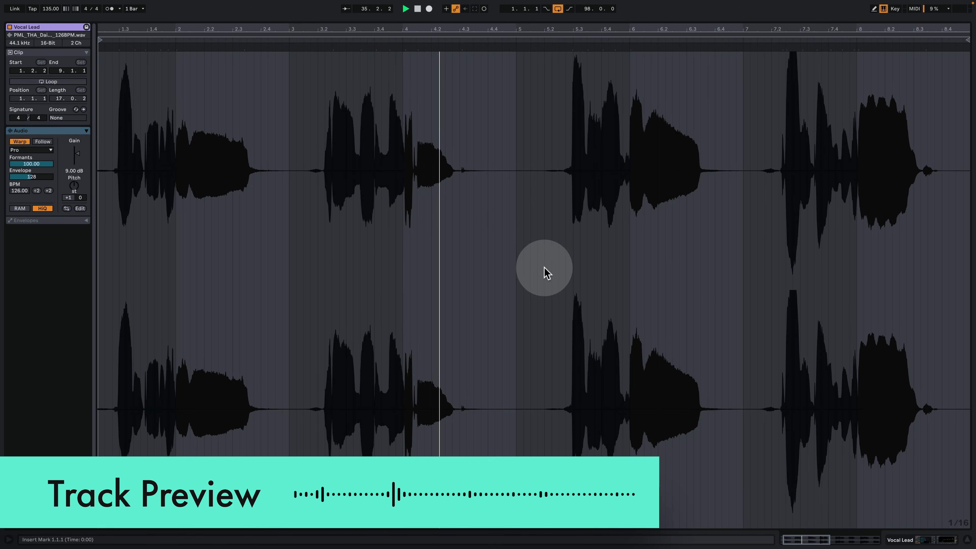
{"action": "left_click", "coordinate": [934, 537]}
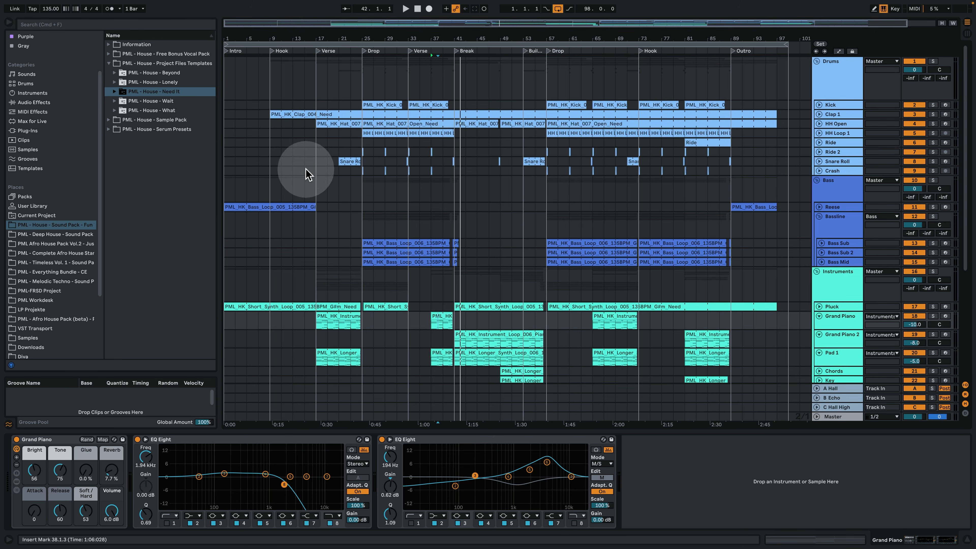
Step: Play the arrangement from bar 1 to listen to the Intro
{"action": "left_click", "coordinate": [226, 132]}
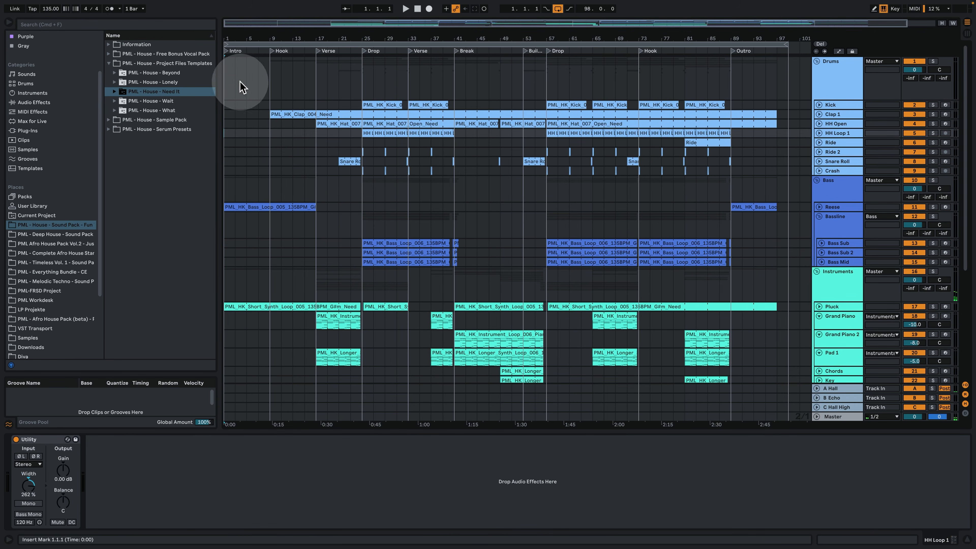
{"action": "left_click_drag", "start_coordinate": [234, 38], "coordinate": [234, 38]}
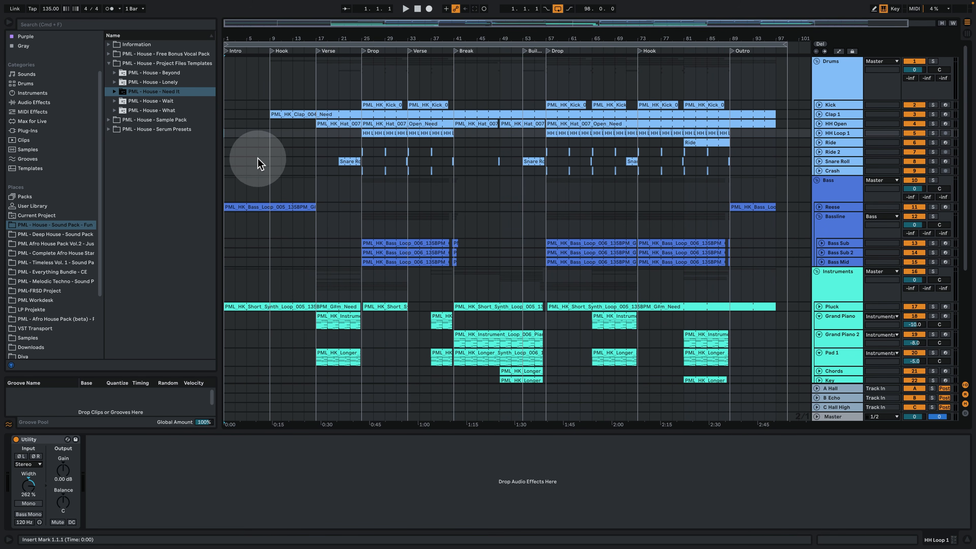
{"action": "left_click", "coordinate": [225, 112]}
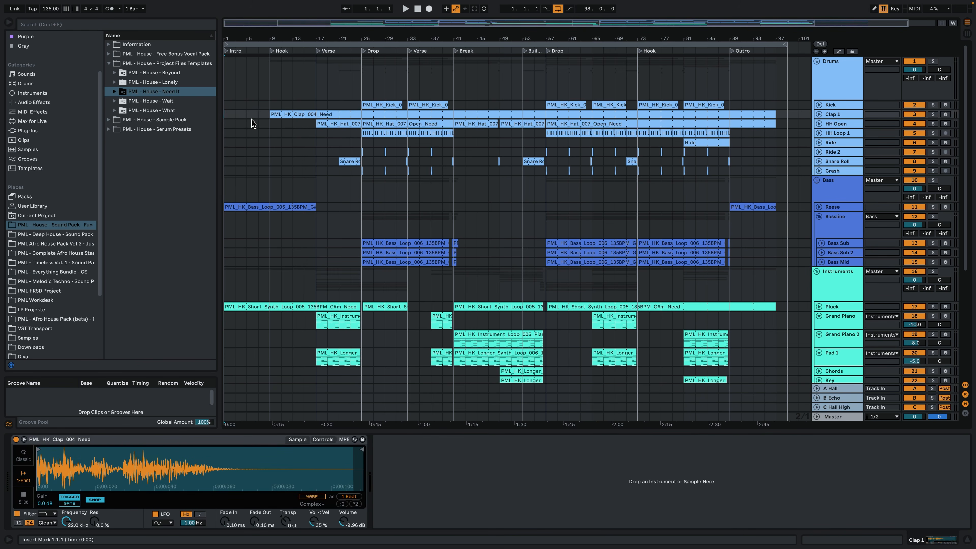
{"action": "key", "text": "space"}
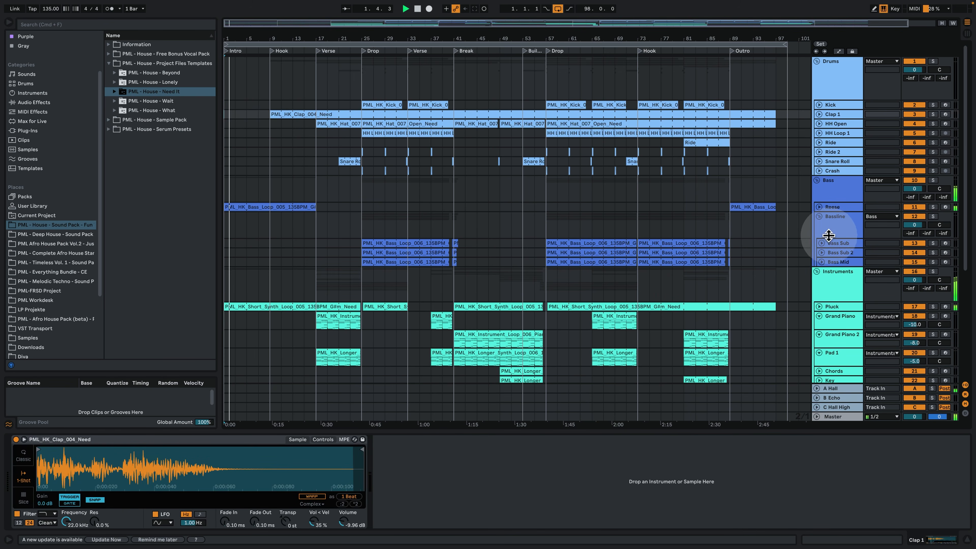
Step: Unfold the Reese track and inspect the MIDI notes of its Intro bass loop clip
{"action": "left_click", "coordinate": [819, 206]}
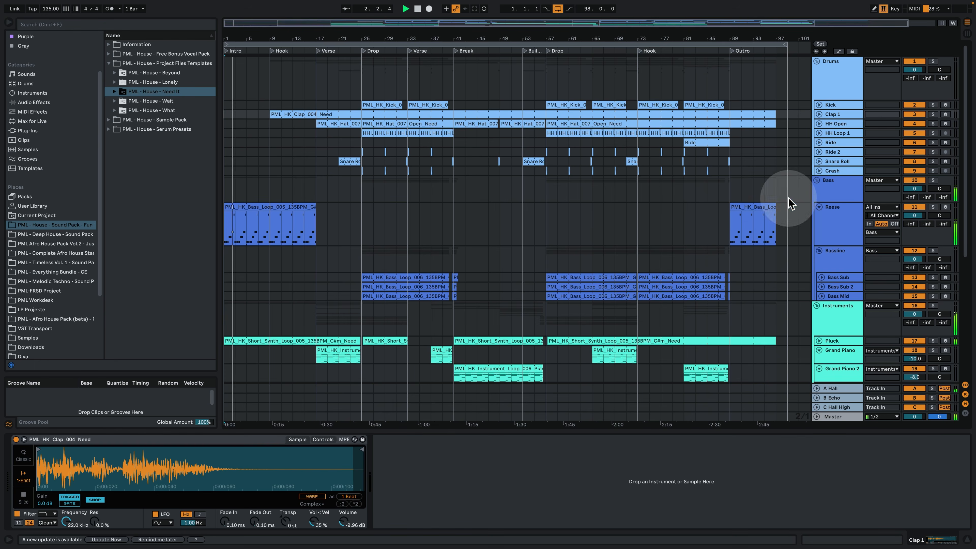
{"action": "double_click", "coordinate": [258, 204]}
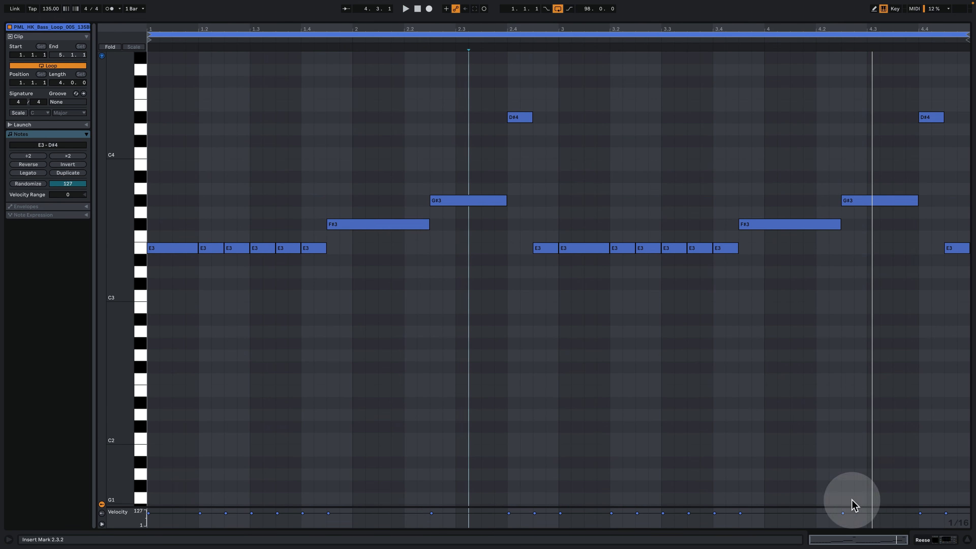
{"action": "left_click", "coordinate": [931, 538]}
Step: Play the first Hook from bar 9 and review its vocal and drum tracks
{"action": "scroll", "coordinate": [300, 275], "scroll_direction": "down", "scroll_amount": 2}
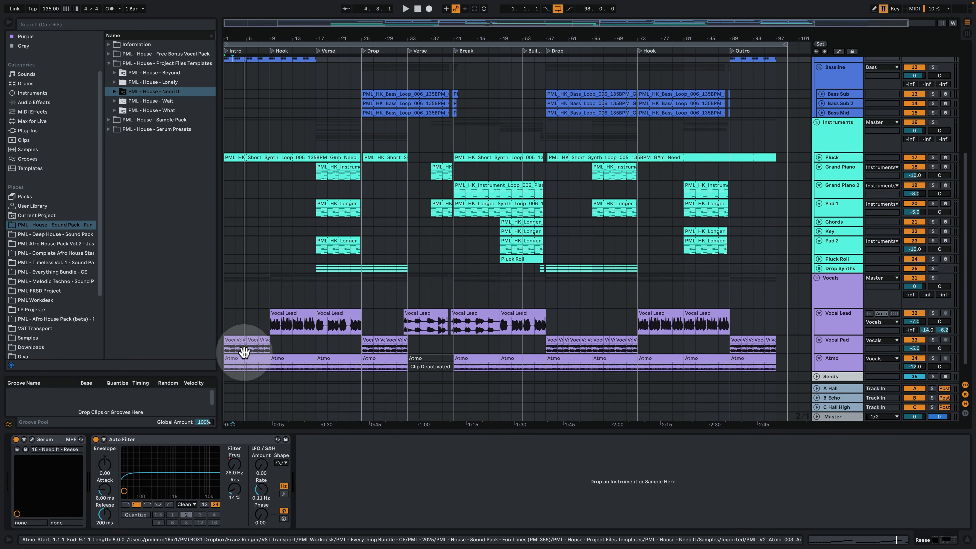
{"action": "scroll", "coordinate": [305, 290], "scroll_direction": "up", "scroll_amount": 5}
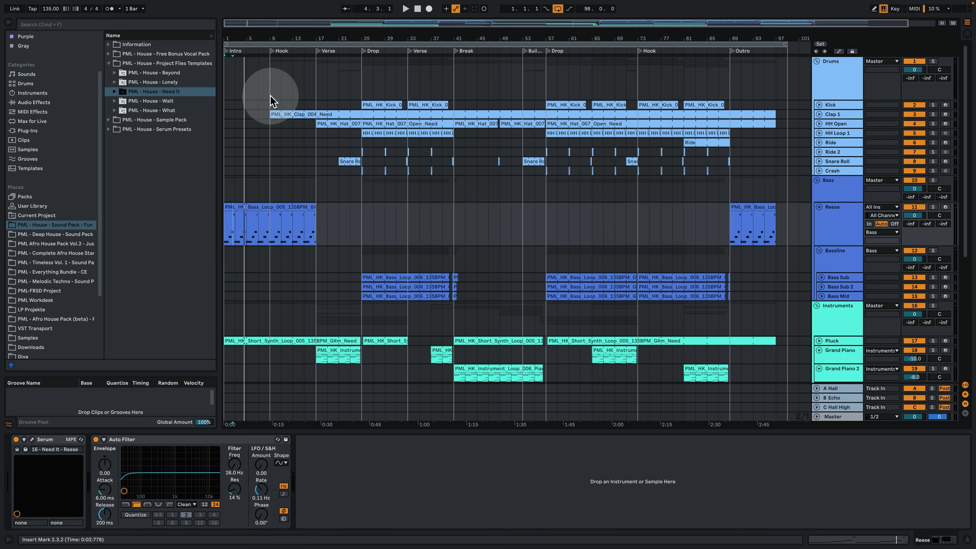
{"action": "left_click", "coordinate": [273, 102]}
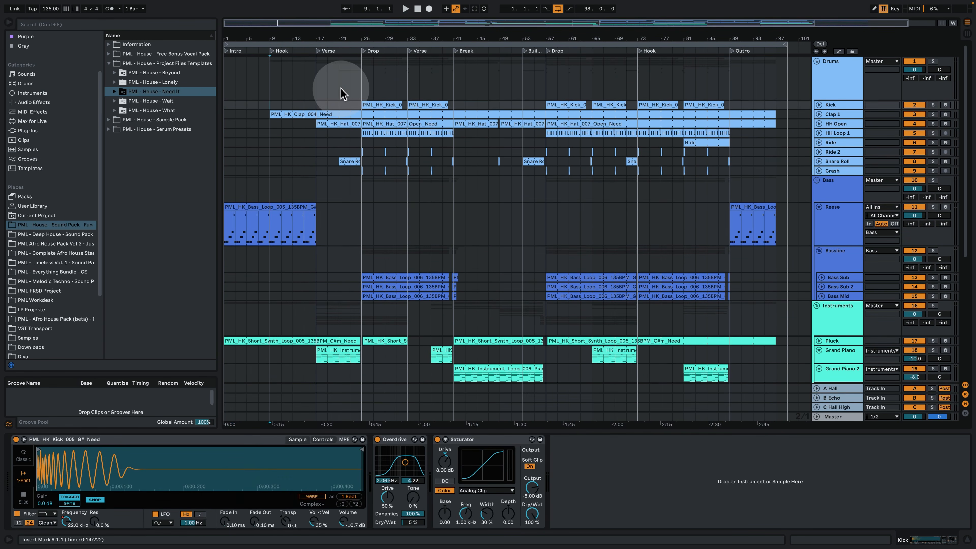
{"action": "scroll", "coordinate": [327, 161], "scroll_direction": "down", "scroll_amount": 6}
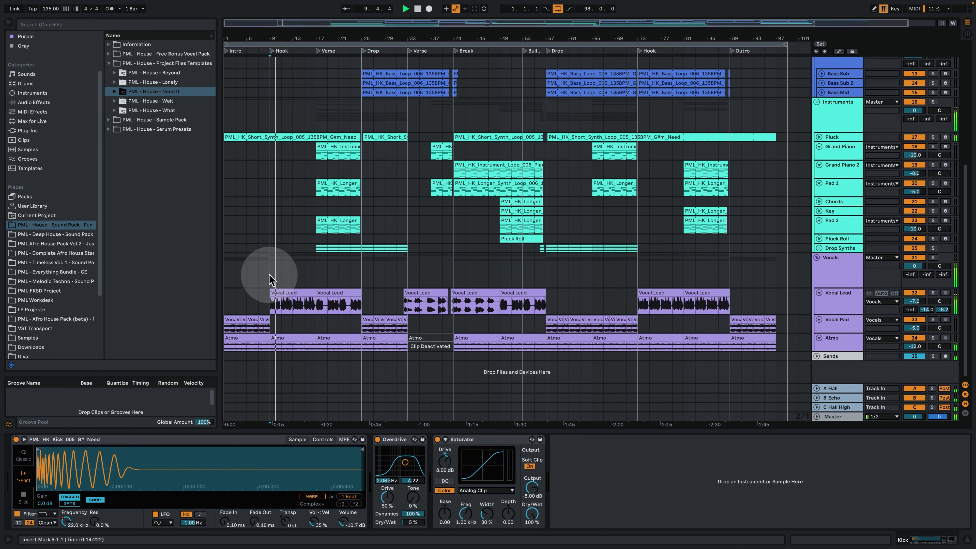
{"action": "left_click", "coordinate": [288, 289]}
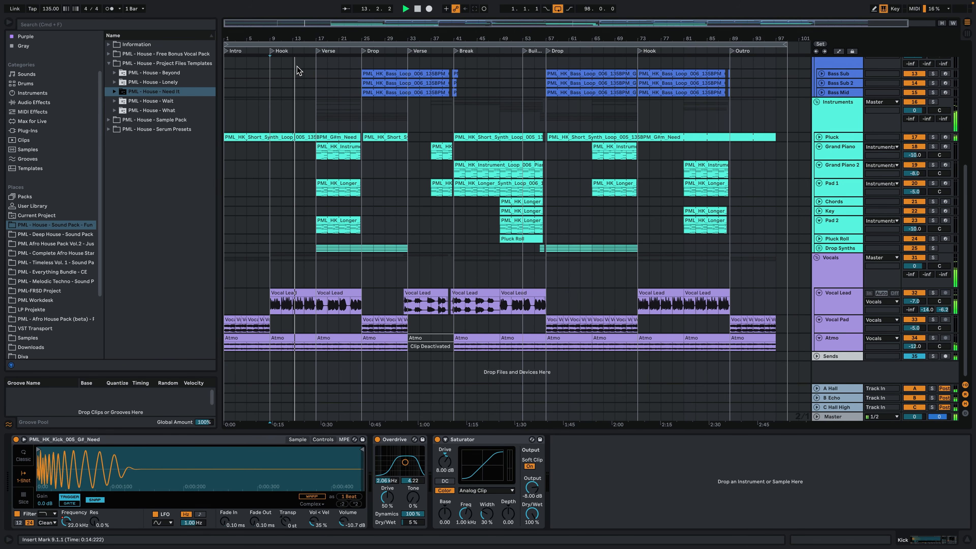
{"action": "scroll", "coordinate": [321, 79], "scroll_direction": "up", "scroll_amount": 10}
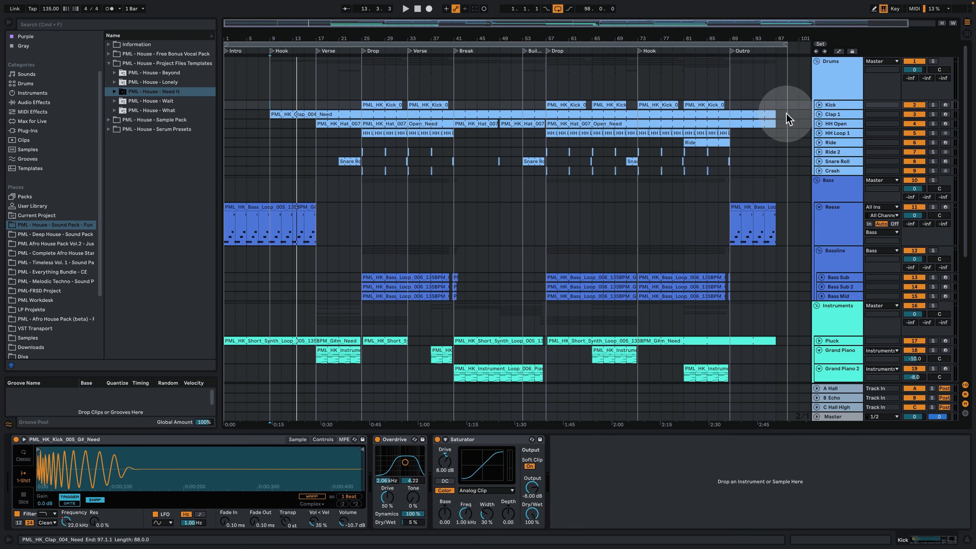
Step: Play the first Verse from bar 17, show the Drop Synths group's effects, and stop playback
{"action": "left_click", "coordinate": [318, 52]}
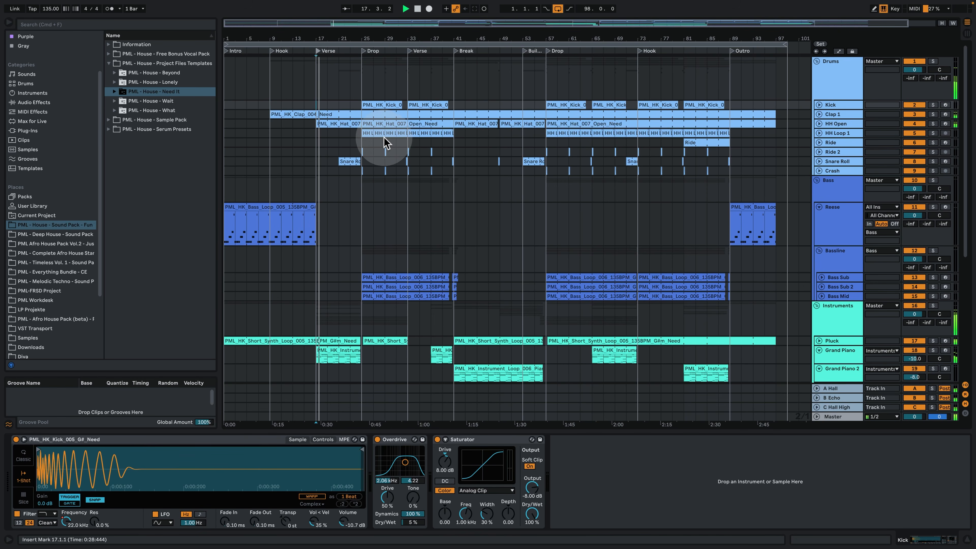
{"action": "scroll", "coordinate": [370, 158], "scroll_direction": "down", "scroll_amount": 2}
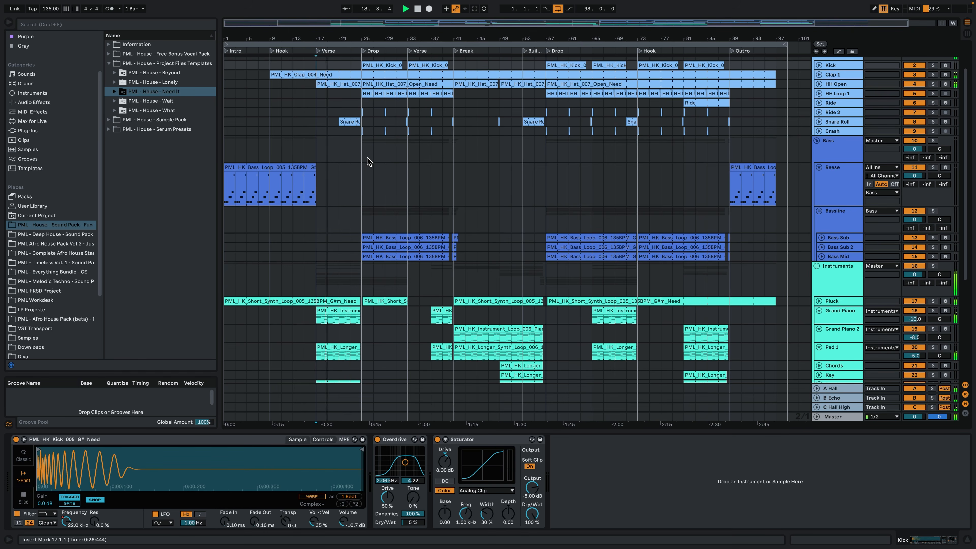
{"action": "scroll", "coordinate": [366, 162], "scroll_direction": "down", "scroll_amount": 2}
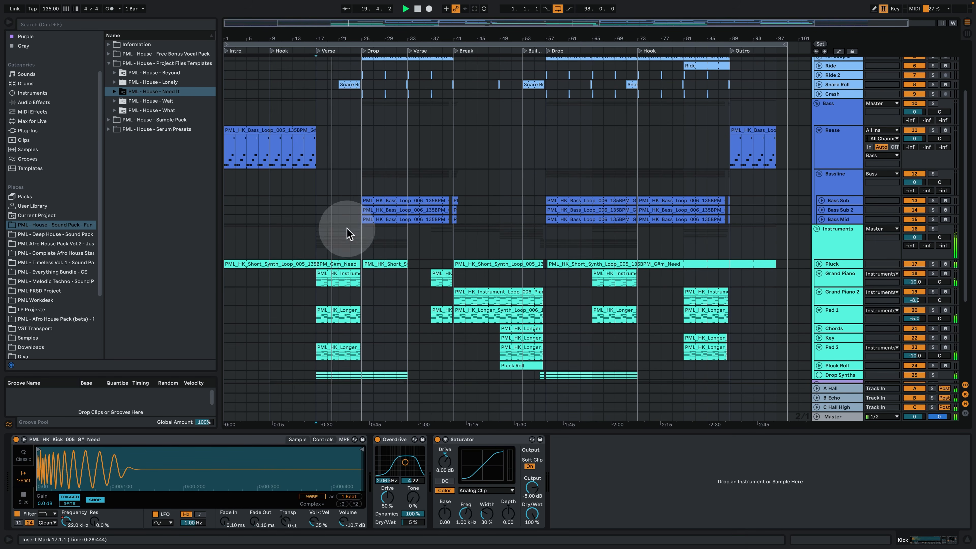
{"action": "scroll", "coordinate": [348, 230], "scroll_direction": "down", "scroll_amount": 3}
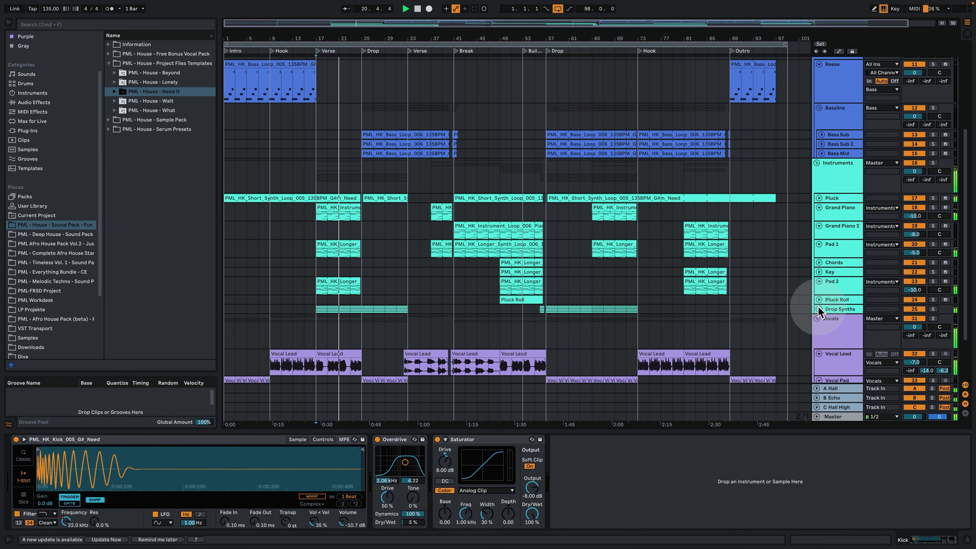
{"action": "left_click", "coordinate": [843, 307]}
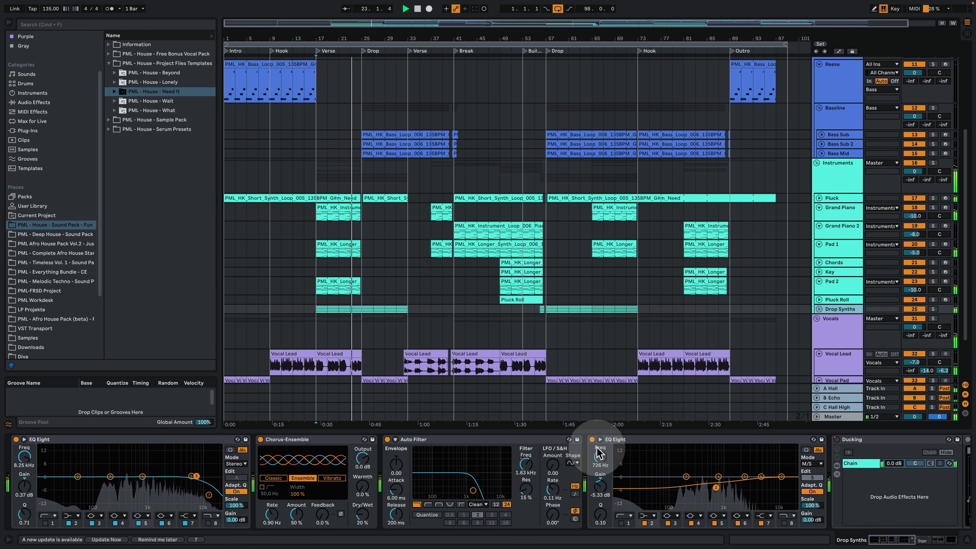
{"action": "key", "text": "space"}
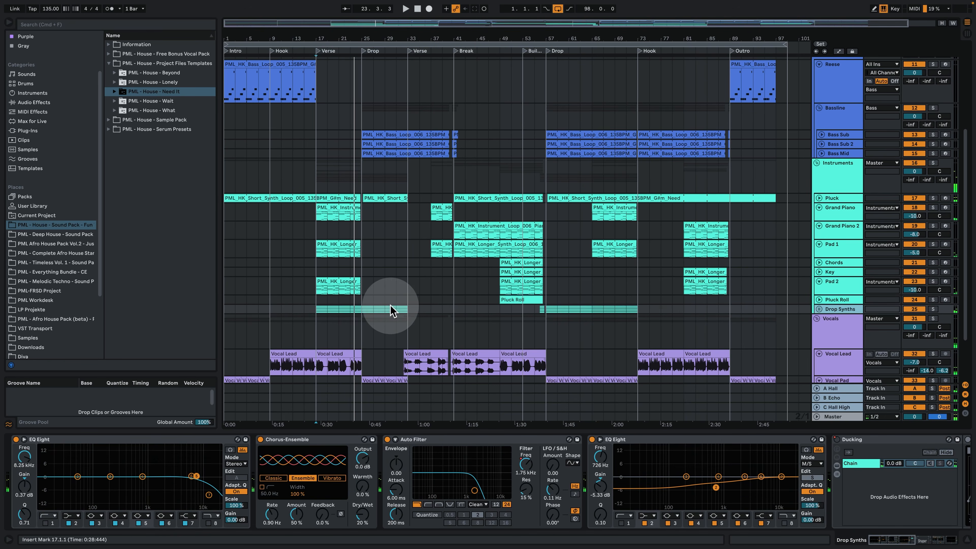
Step: Play the first Drop from bar 25 and look over its bass, instrument and vocal tracks
{"action": "scroll", "coordinate": [351, 242], "scroll_direction": "up", "scroll_amount": 5}
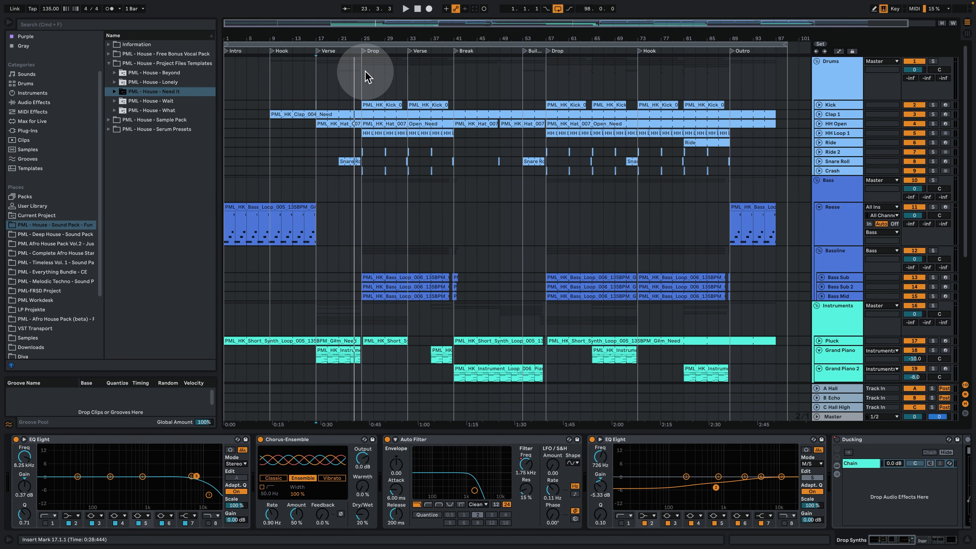
{"action": "left_click", "coordinate": [365, 81]}
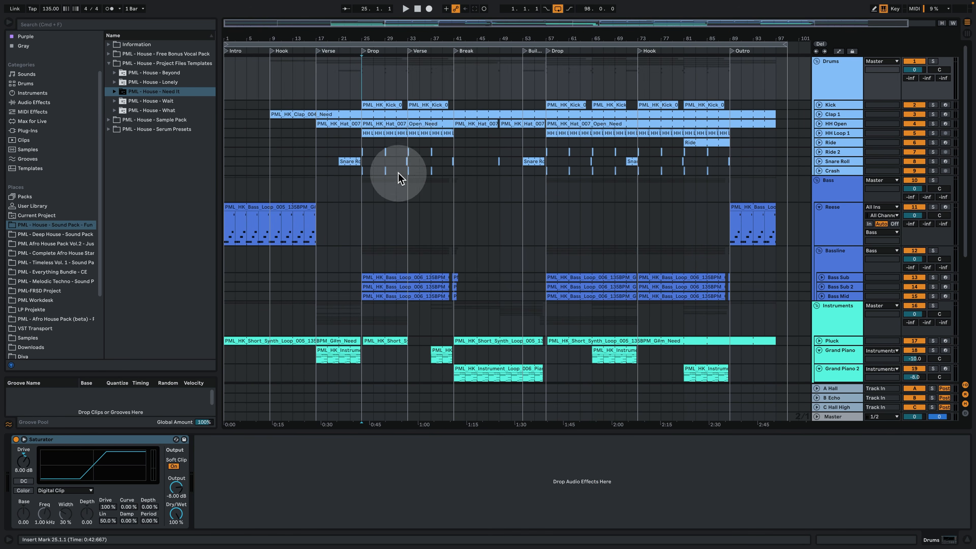
{"action": "scroll", "coordinate": [410, 218], "scroll_direction": "down", "scroll_amount": 10}
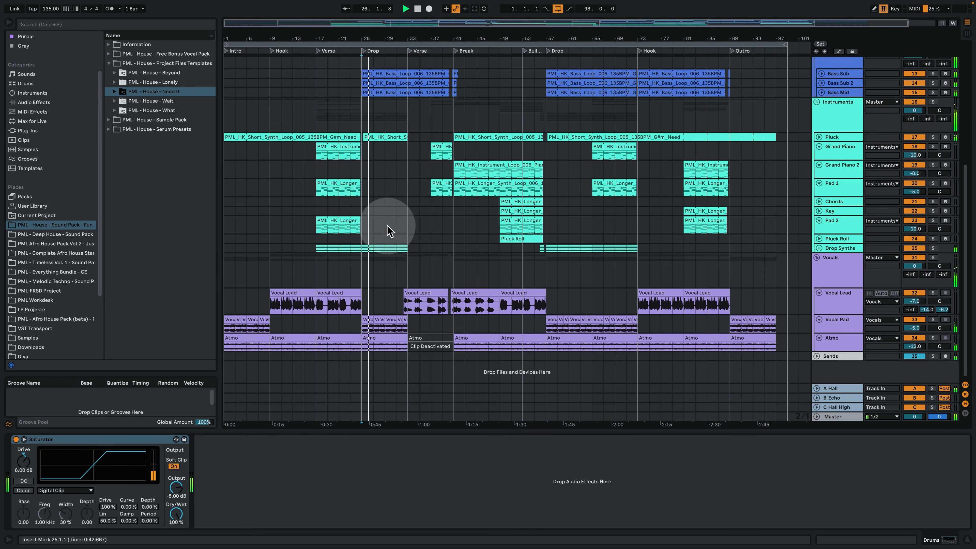
Step: Review the Drop Synths group's effect chain from the first EQ Eight to the last one and hide the device view
{"action": "left_click", "coordinate": [833, 248]}
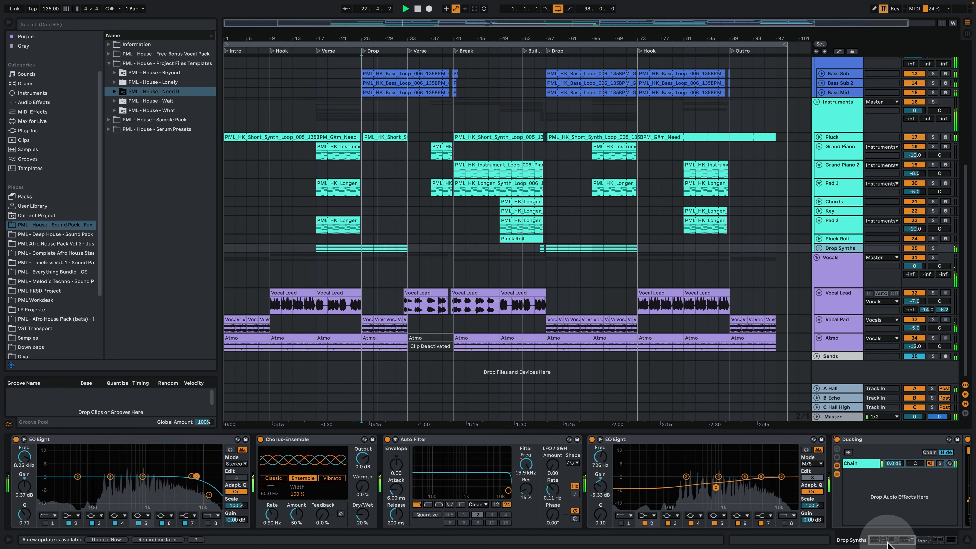
{"action": "left_click", "coordinate": [934, 539]}
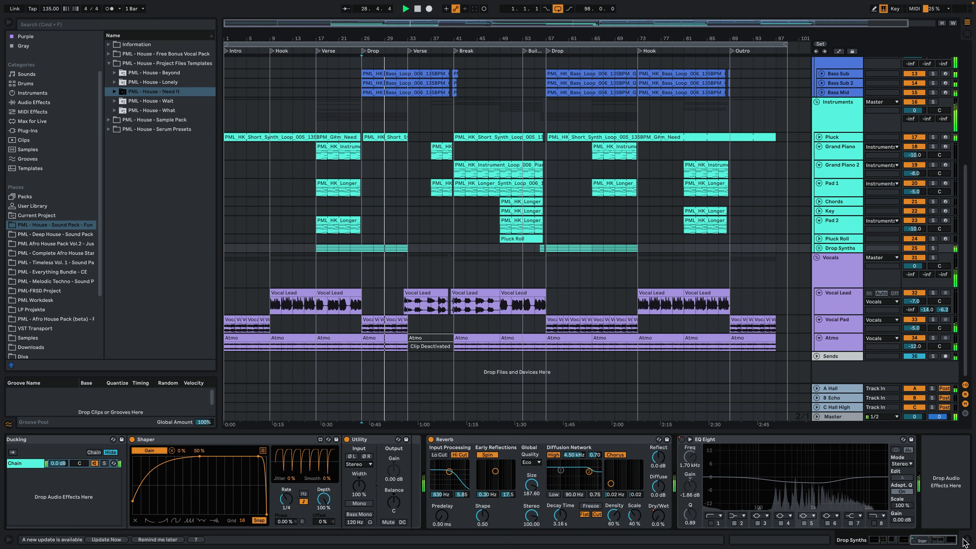
{"action": "scroll", "coordinate": [845, 480], "scroll_direction": "left", "scroll_amount": 10}
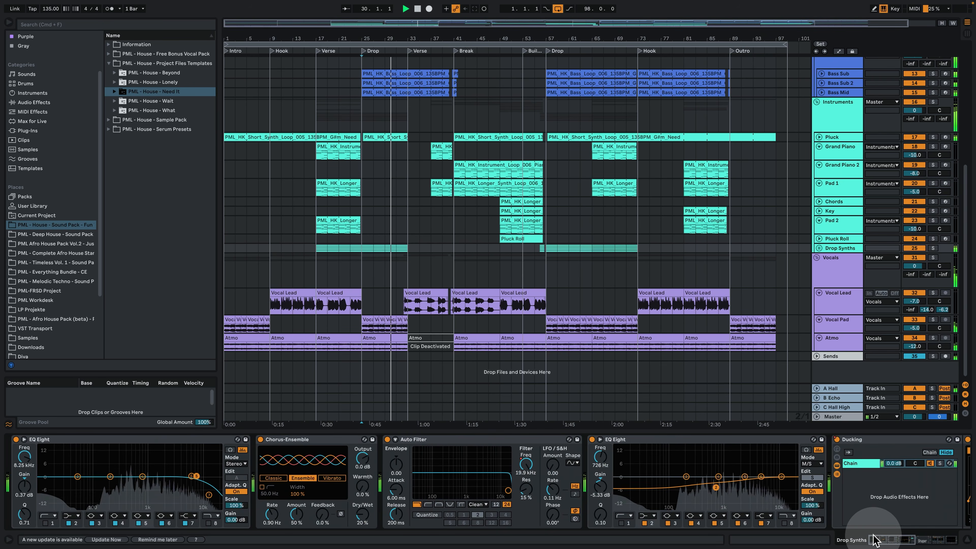
{"action": "left_click", "coordinate": [839, 451]}
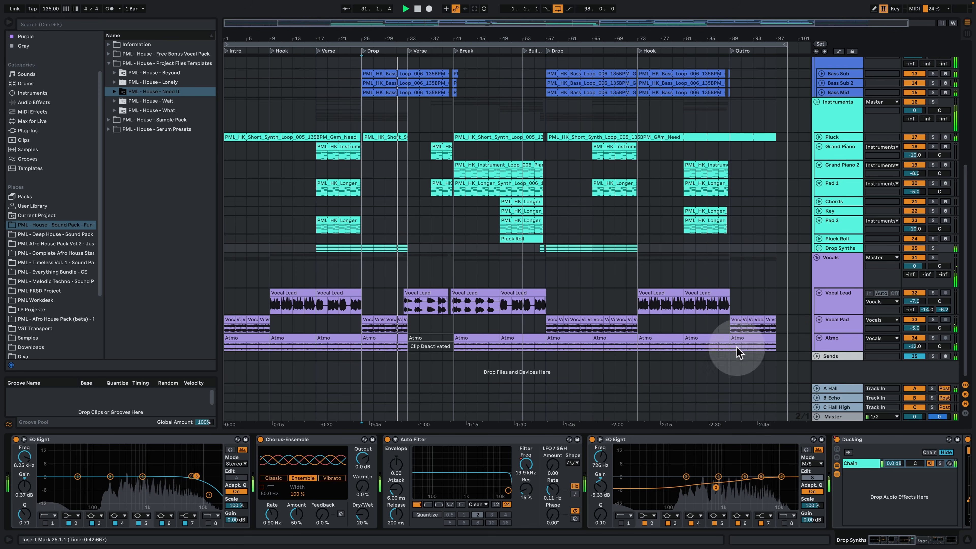
{"action": "left_click", "coordinate": [962, 540]}
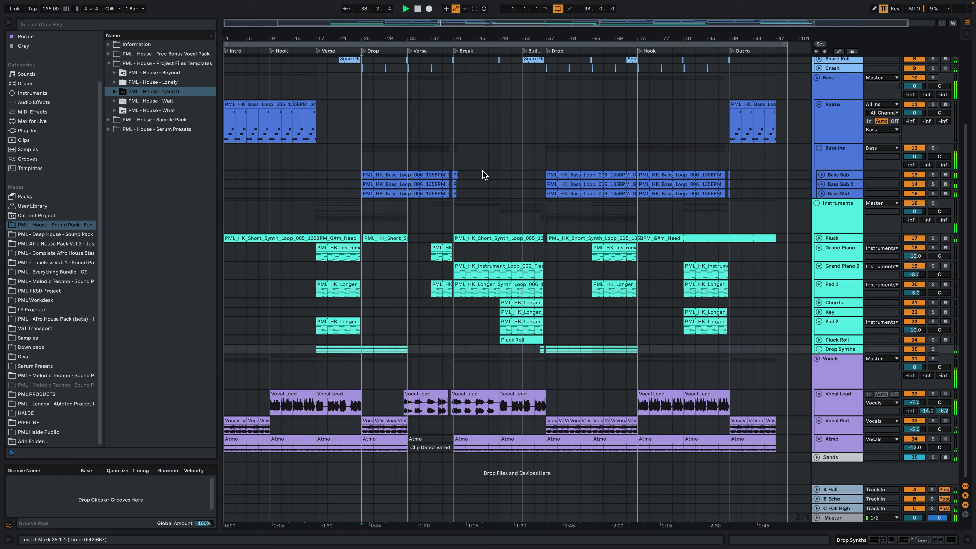
Step: Play the second Verse from bar 37, where the Grand Piano clip enters
{"action": "left_click", "coordinate": [428, 121]}
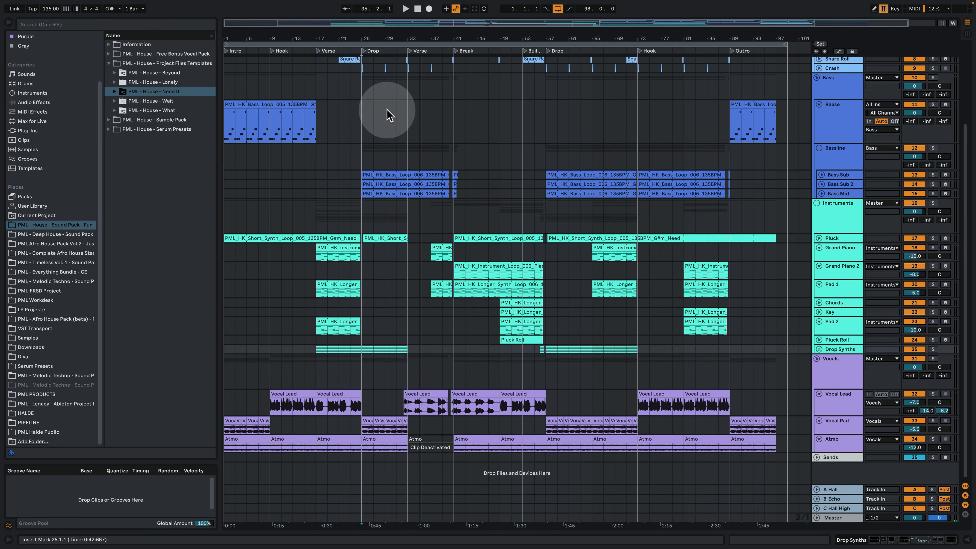
{"action": "left_click", "coordinate": [437, 215]}
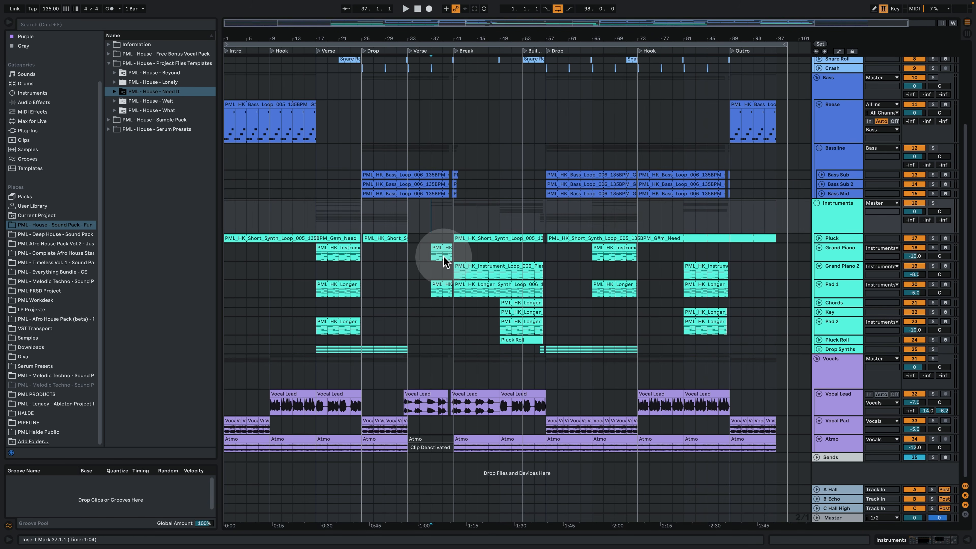
{"action": "key", "text": "space"}
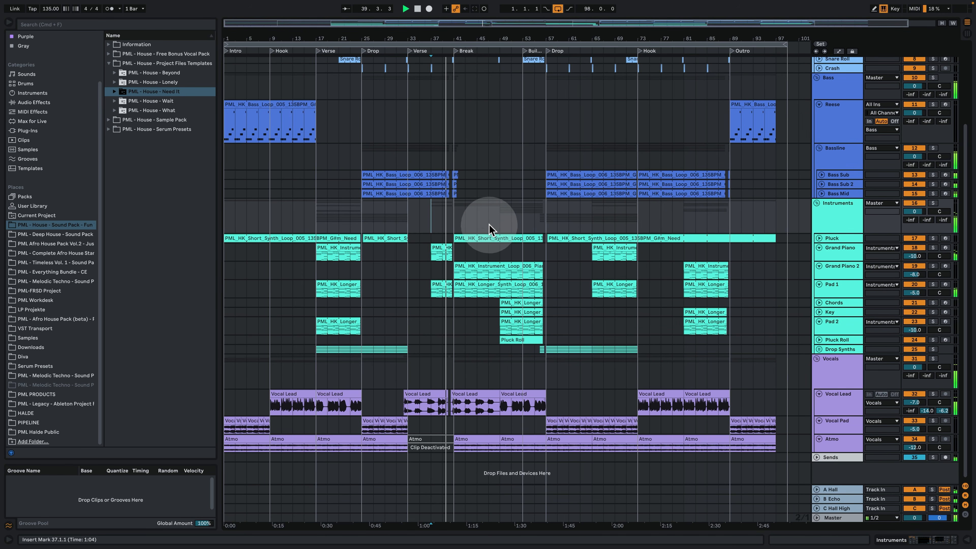
Step: Listen to the start of the Break, stop playback, and examine the Break's instrument and vocal clips
{"action": "scroll", "coordinate": [480, 213], "scroll_direction": "up", "scroll_amount": 5}
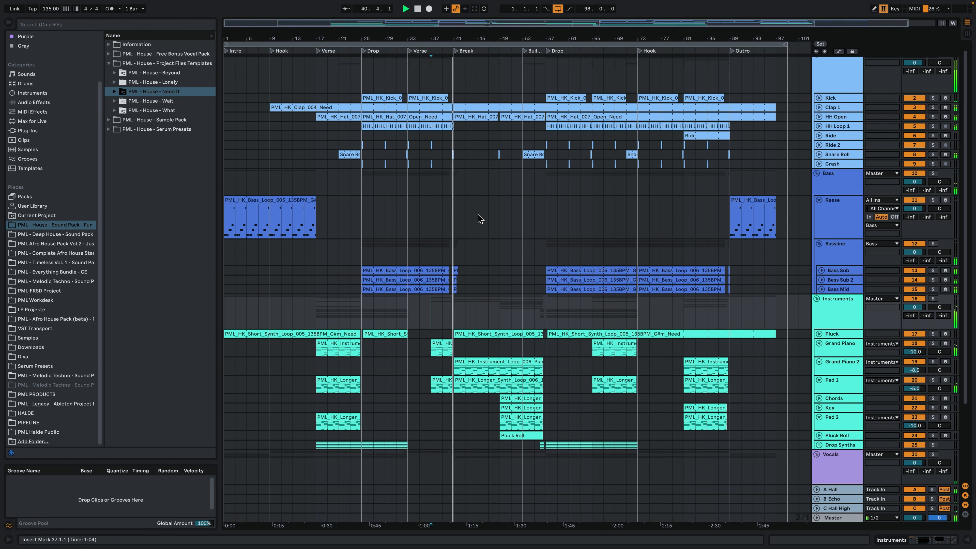
{"action": "left_click", "coordinate": [495, 173]}
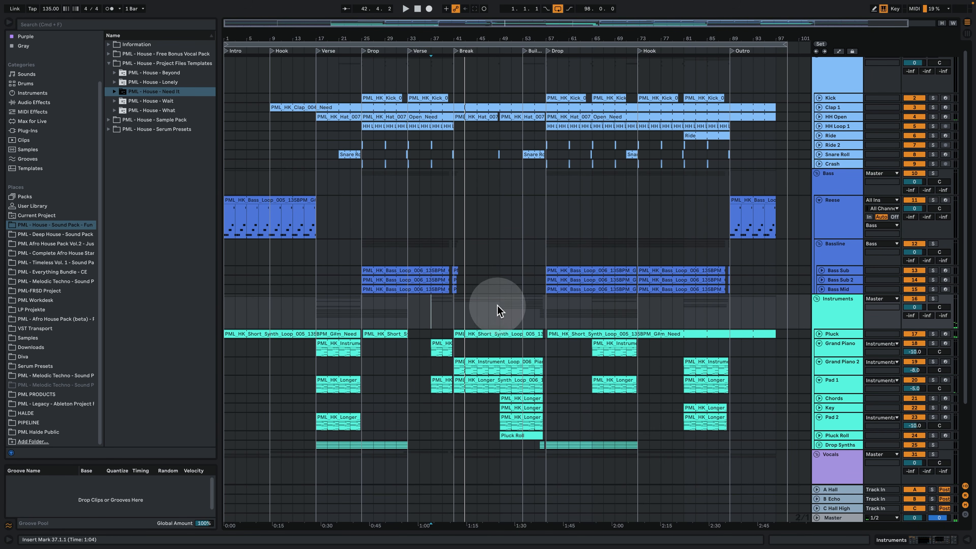
{"action": "scroll", "coordinate": [497, 307], "scroll_direction": "down", "scroll_amount": 5}
{"action": "scroll", "coordinate": [480, 365], "scroll_direction": "up", "scroll_amount": 1}
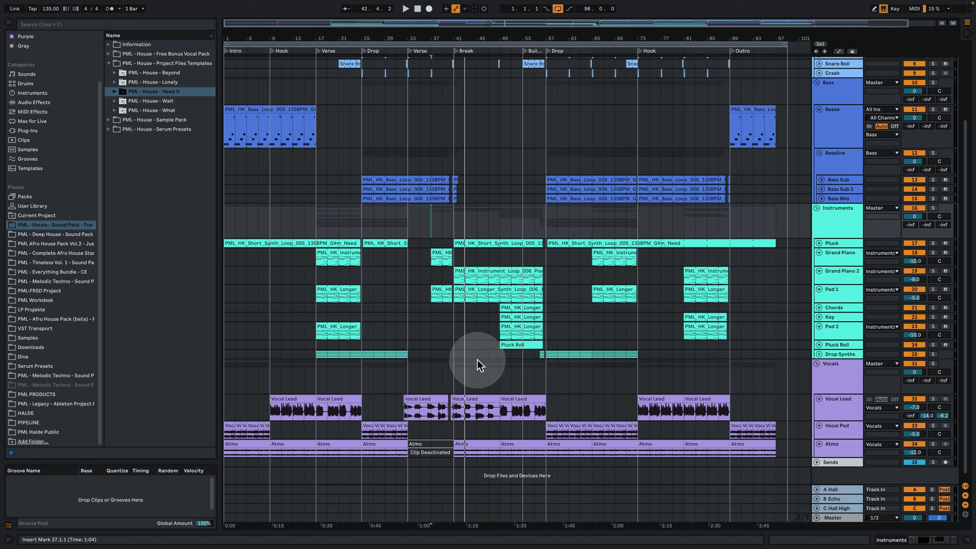
{"action": "left_click", "coordinate": [542, 213]}
{"action": "left_click", "coordinate": [502, 307]}
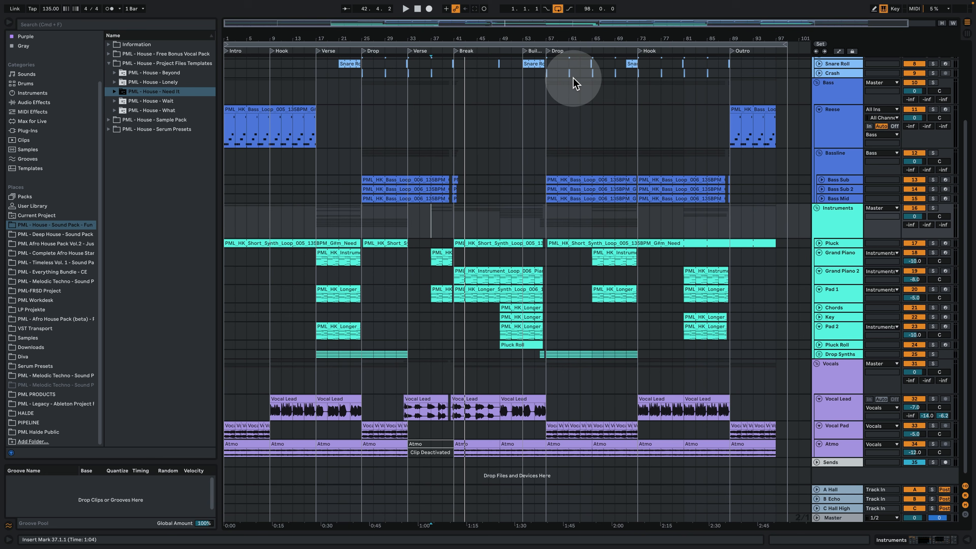
Step: Play the second half of the Break from bar 49
{"action": "scroll", "coordinate": [575, 158], "scroll_direction": "up", "scroll_amount": 5}
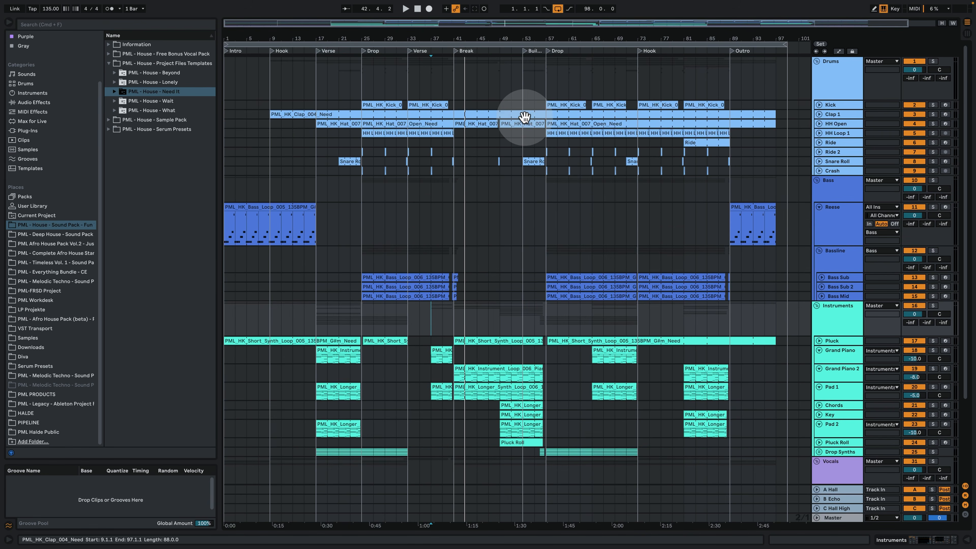
{"action": "left_click", "coordinate": [503, 134]}
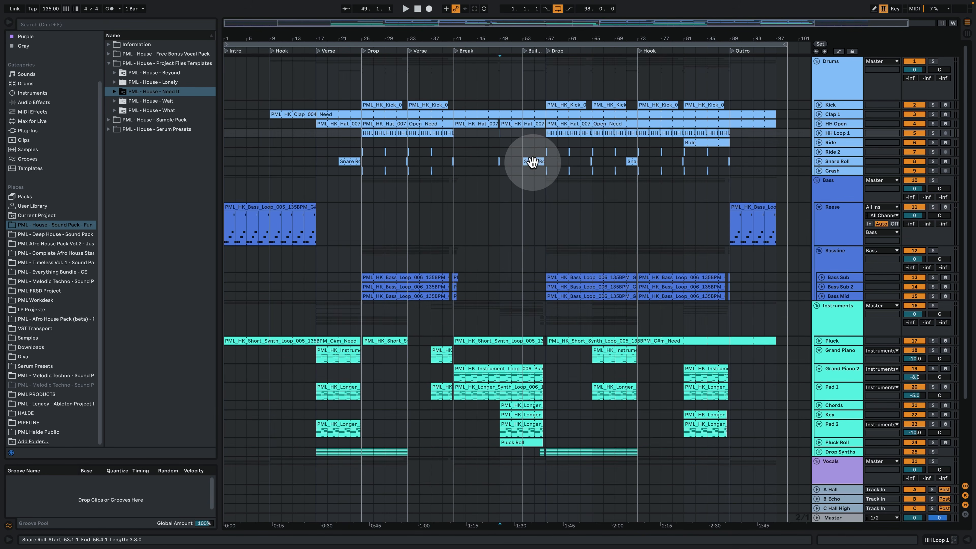
{"action": "key", "text": "space"}
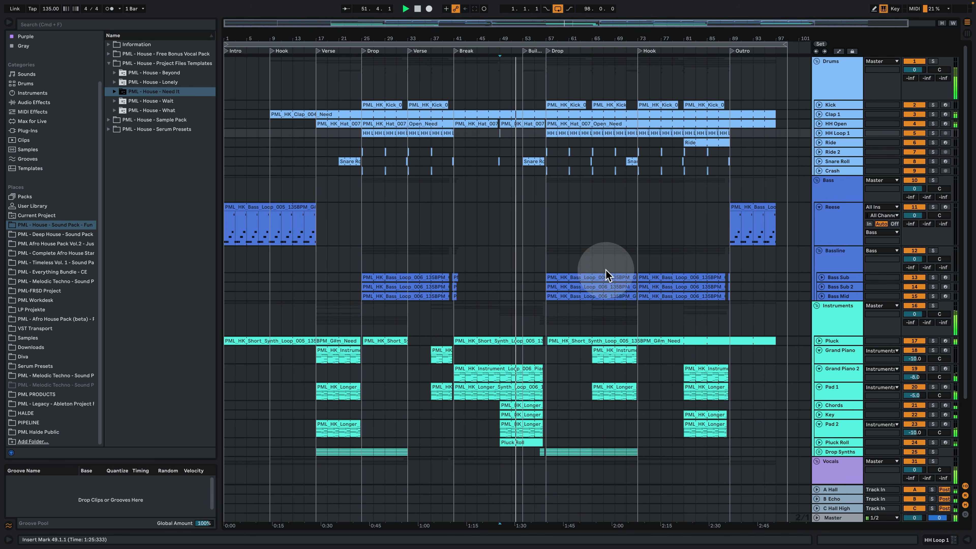
Step: Stop playback, unfold the Key track to examine its MIDI clips, and reduce the track's height
{"action": "left_click", "coordinate": [819, 415]}
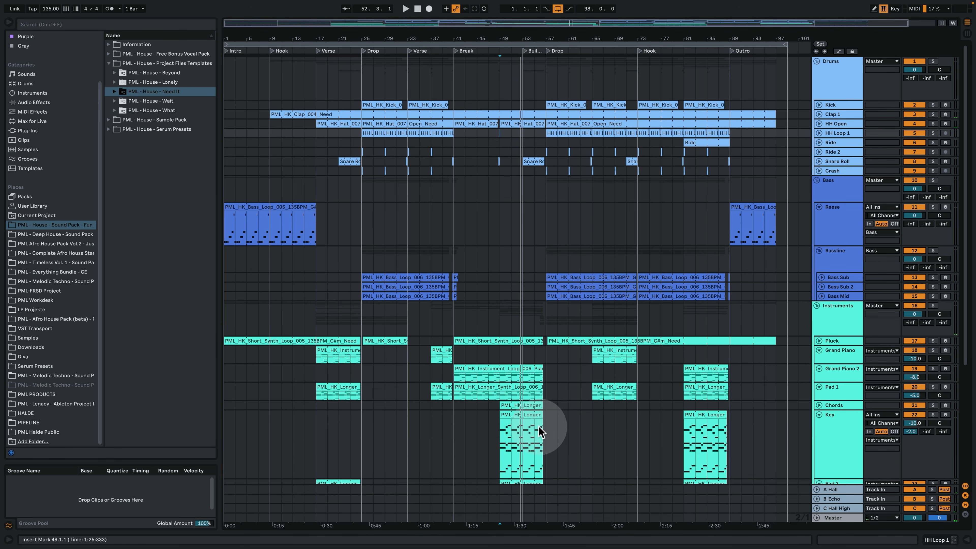
{"action": "scroll", "coordinate": [831, 416], "scroll_direction": "down", "scroll_amount": 3}
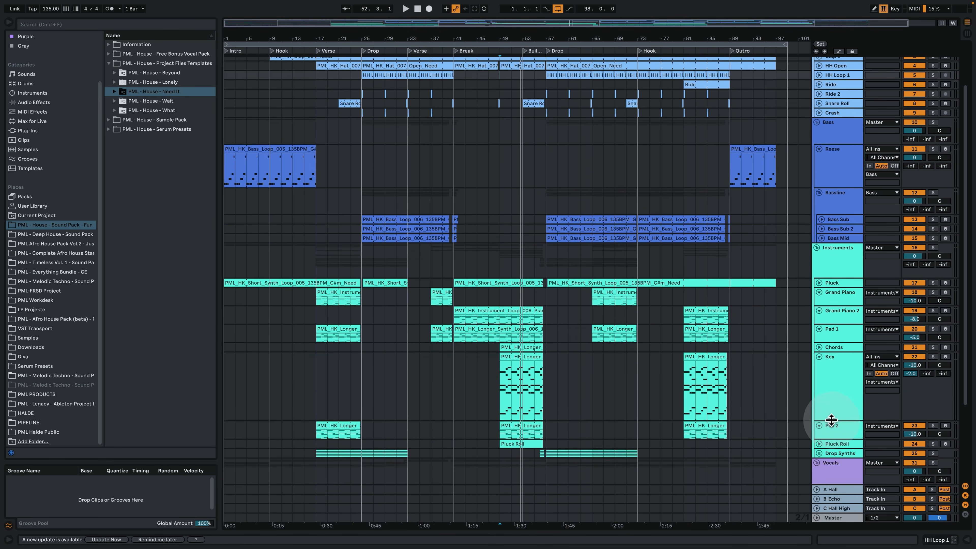
{"action": "left_click_drag", "start_coordinate": [831, 420], "coordinate": [830, 370]}
Step: Play the build-up from bar 53 and examine the Snare Roll clip's notes and the track's device chain
{"action": "left_click", "coordinate": [538, 102]}
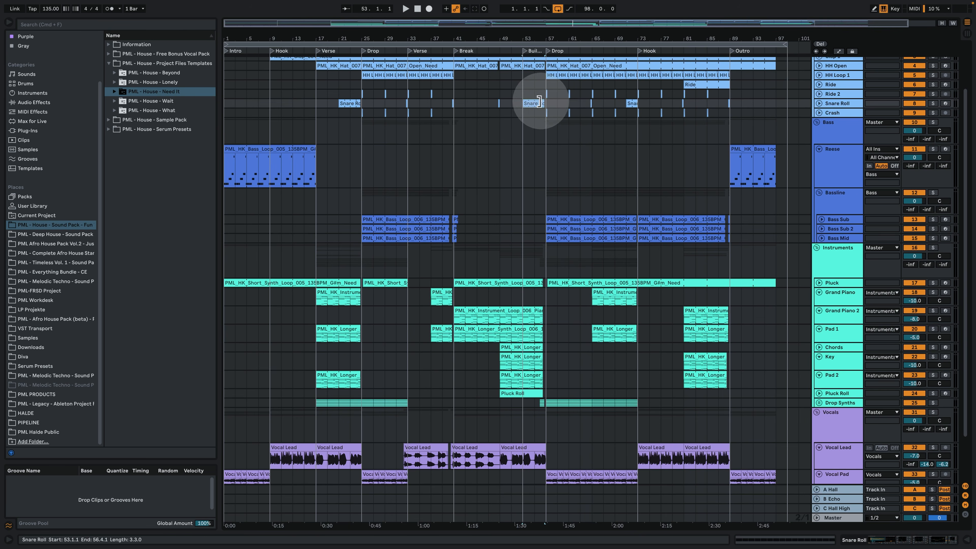
{"action": "key", "text": "space"}
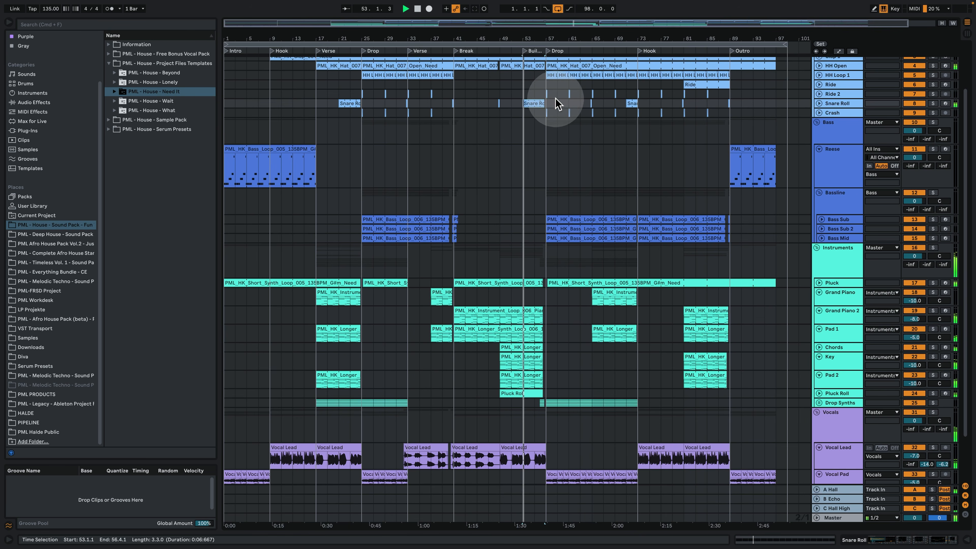
{"action": "double_click", "coordinate": [530, 103]}
{"action": "left_click", "coordinate": [571, 274]}
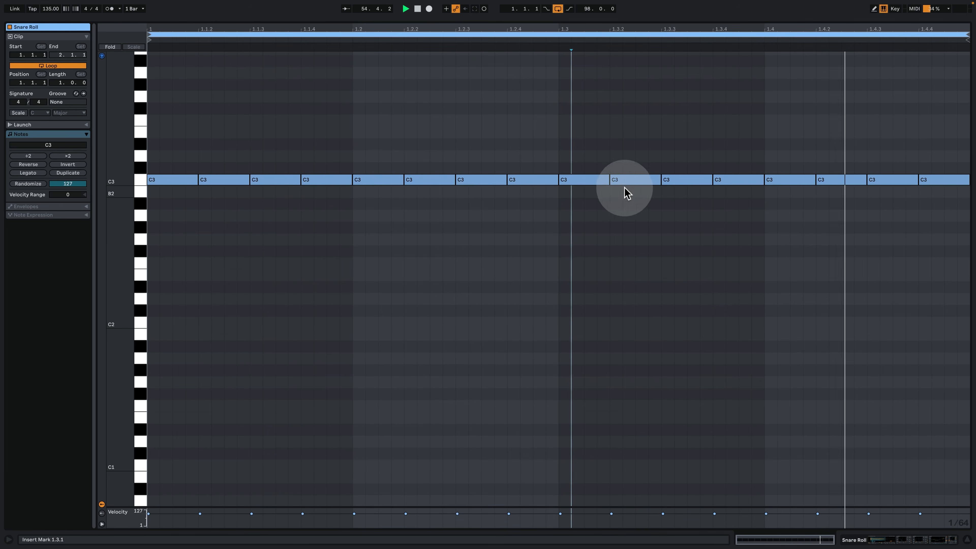
{"action": "left_click", "coordinate": [897, 540]}
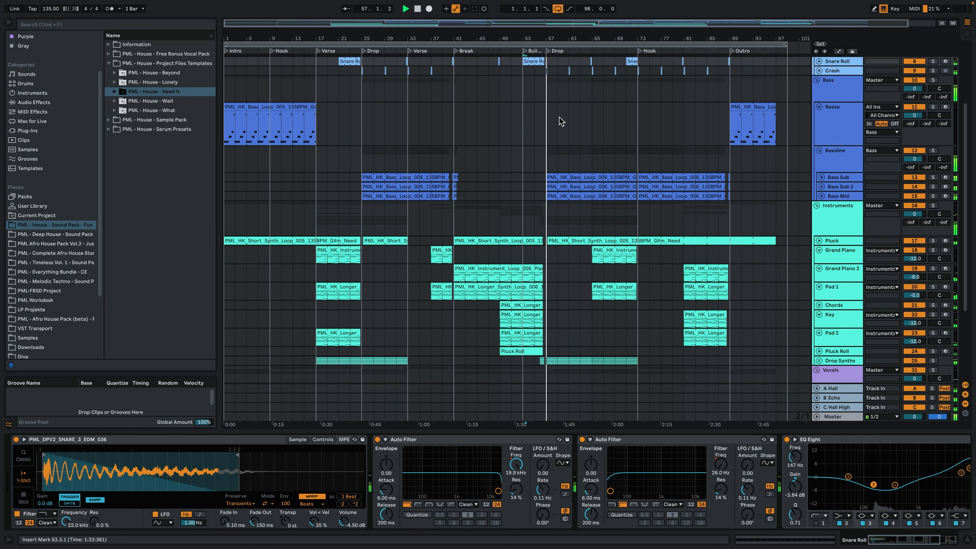
Step: Listen to the second Drop, look over its drum, instrument and vocal tracks, and hide the device view
{"action": "scroll", "coordinate": [592, 216], "scroll_direction": "up", "scroll_amount": 5}
{"action": "scroll", "coordinate": [570, 222], "scroll_direction": "down", "scroll_amount": 8}
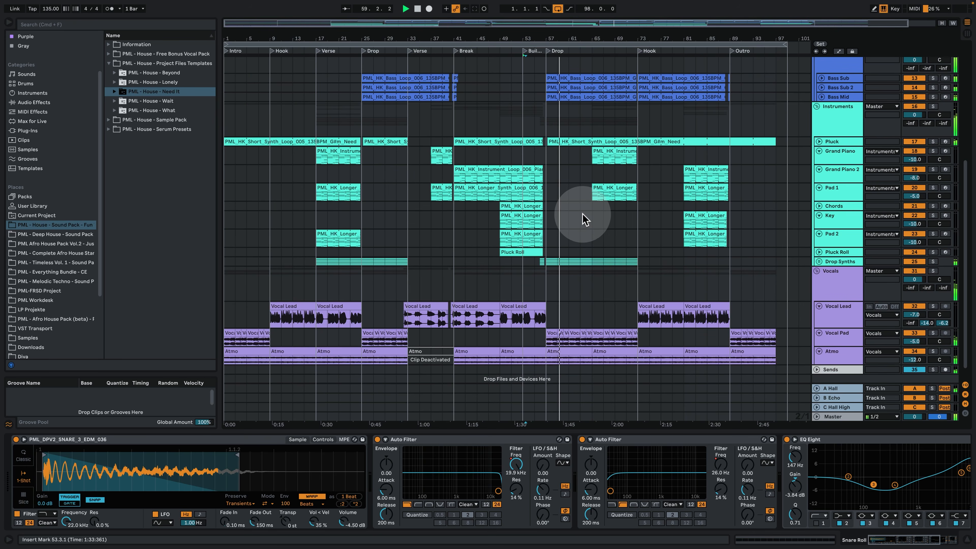
{"action": "scroll", "coordinate": [607, 210], "scroll_direction": "up", "scroll_amount": 6}
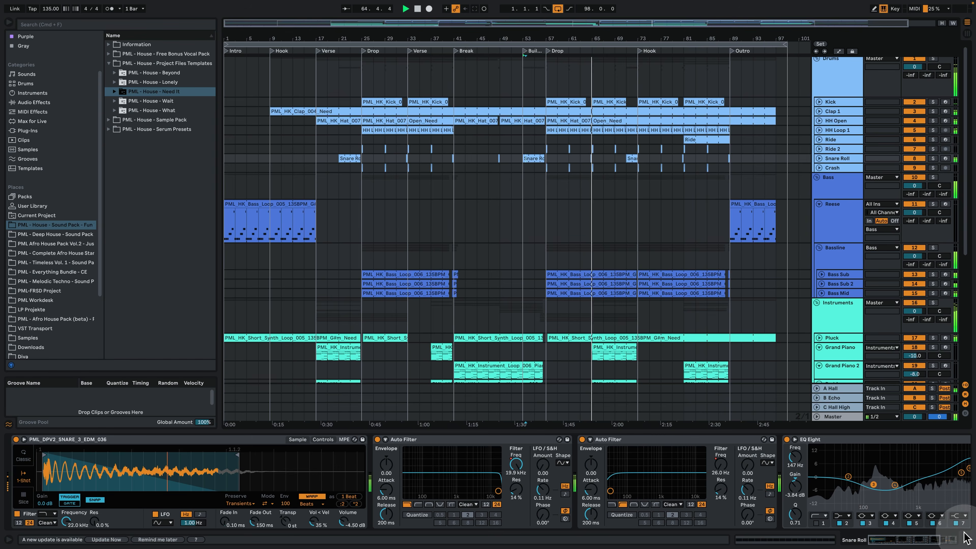
{"action": "left_click", "coordinate": [967, 540]}
Step: Select the Grand Piano clip at bar 65, inspect the track's instrument and EQ Eight devices, and hide the device view
{"action": "double_click", "coordinate": [615, 349]}
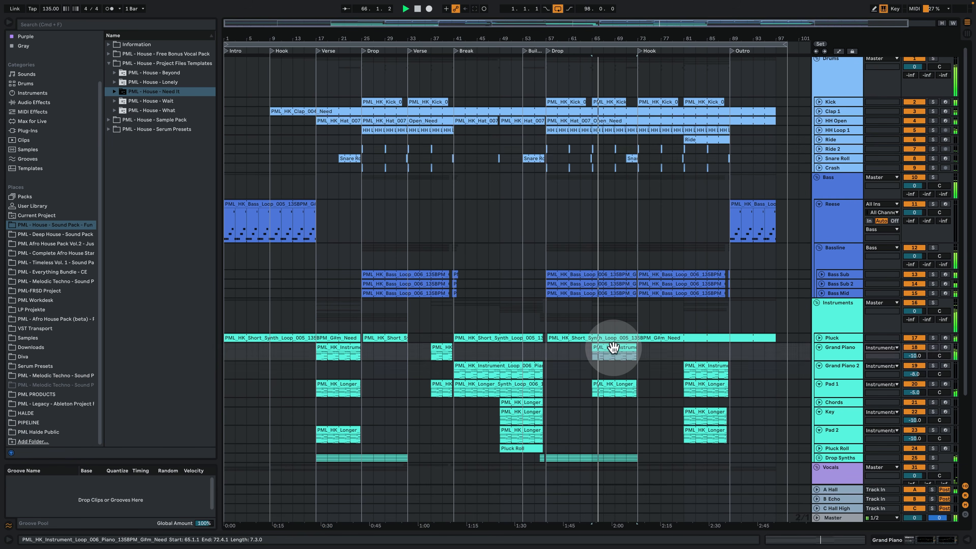
{"action": "left_click", "coordinate": [925, 539]}
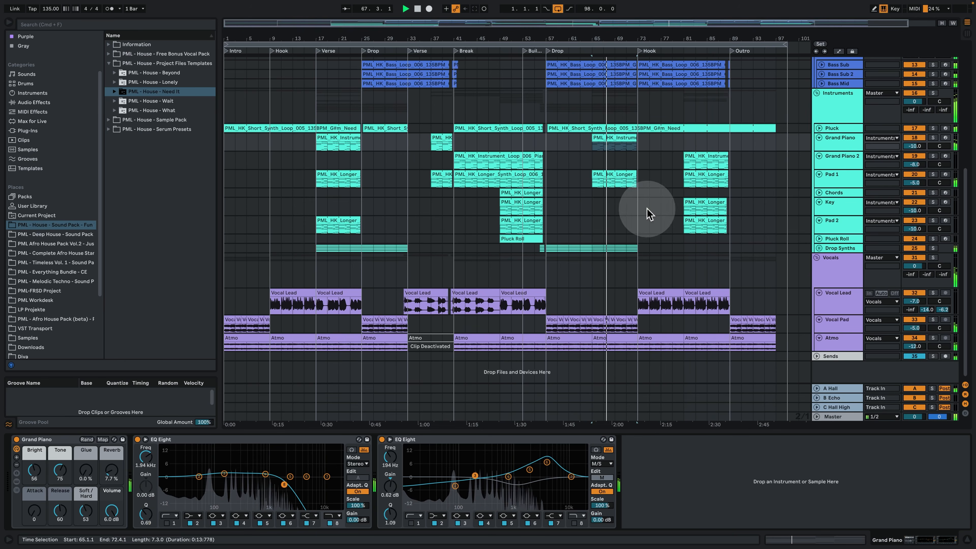
{"action": "left_click", "coordinate": [967, 539]}
Step: Listen from the end of the second Drop into the following Hook, look over the drum clips at the transition, and stop playback
{"action": "scroll", "coordinate": [653, 345], "scroll_direction": "up", "scroll_amount": 5}
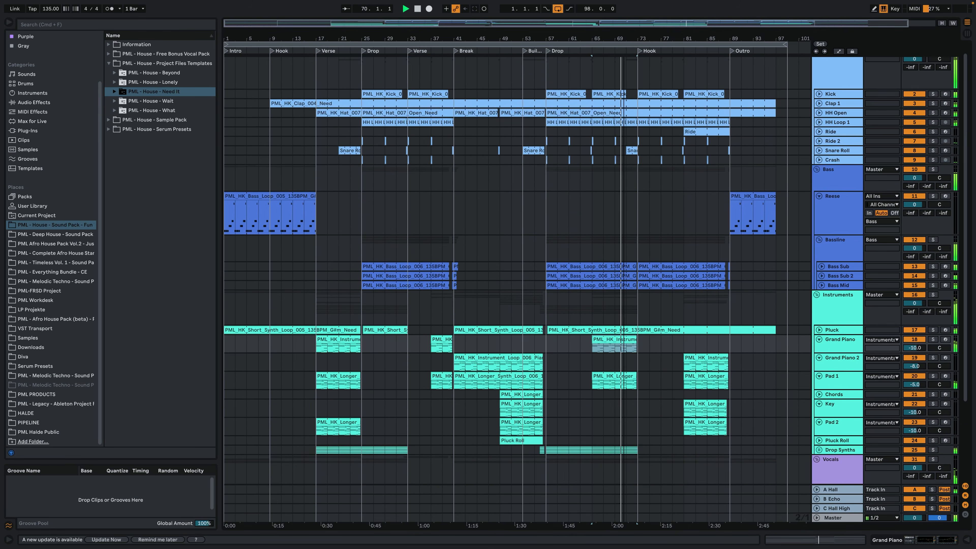
{"action": "left_click_drag", "start_coordinate": [621, 38], "coordinate": [621, 32]}
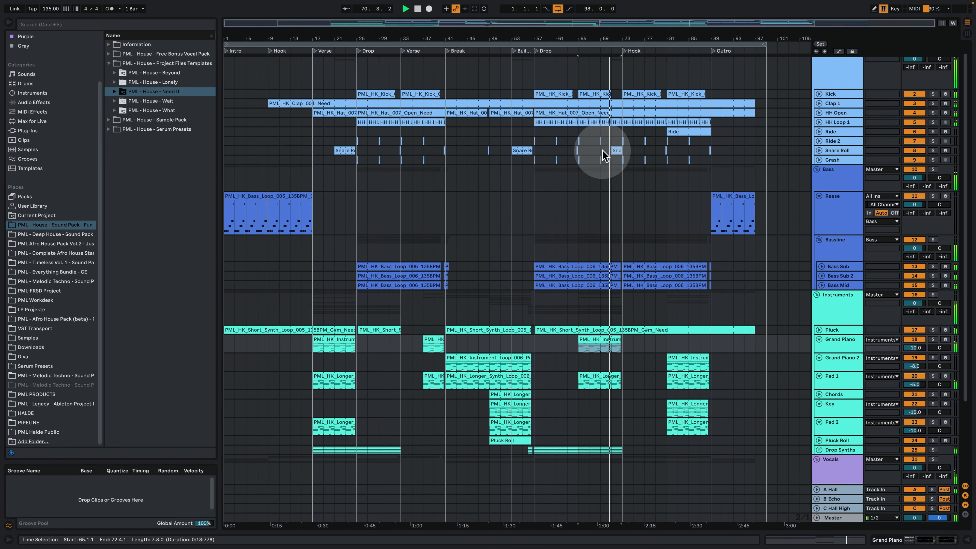
{"action": "scroll", "coordinate": [600, 161], "scroll_direction": "down", "scroll_amount": 3}
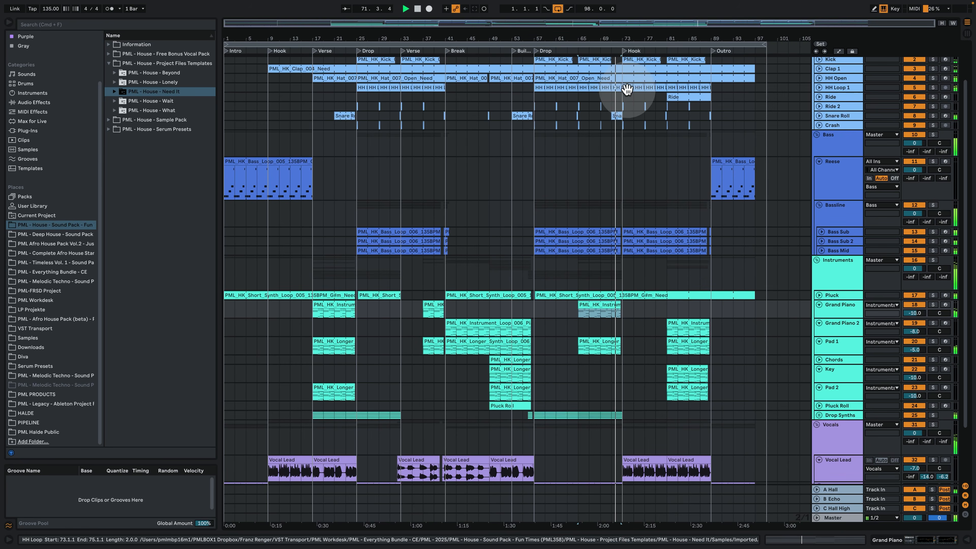
{"action": "left_click", "coordinate": [646, 80]}
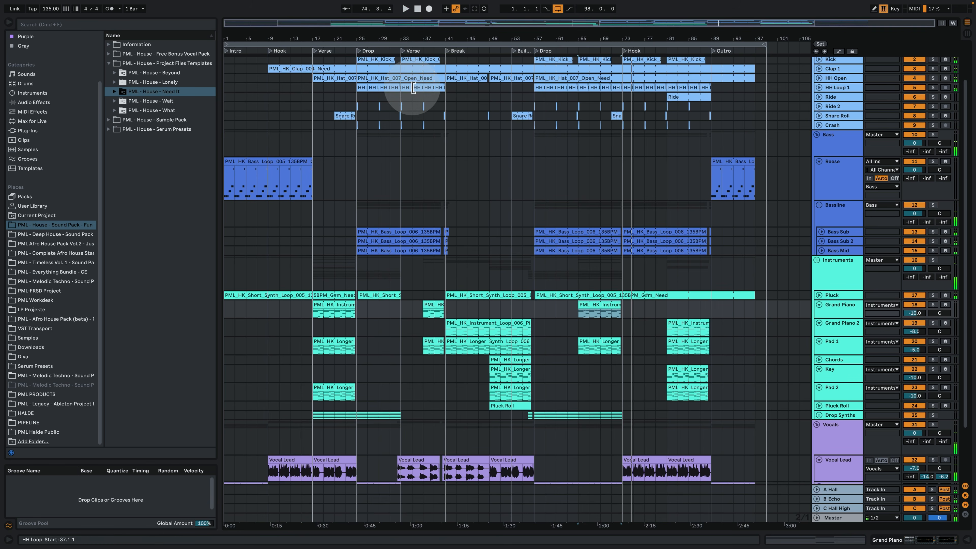
Step: Look over the second Hook's drum and vocal clips and play it from bar 81, where the Ride and Grand Piano 2 clips enter
{"action": "scroll", "coordinate": [618, 351], "scroll_direction": "down", "scroll_amount": 1}
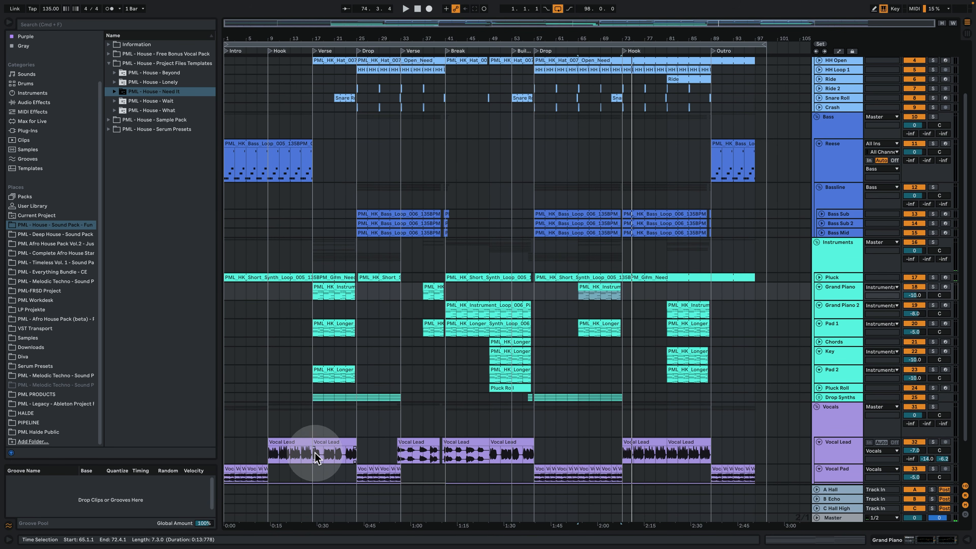
{"action": "scroll", "coordinate": [654, 211], "scroll_direction": "up", "scroll_amount": 4}
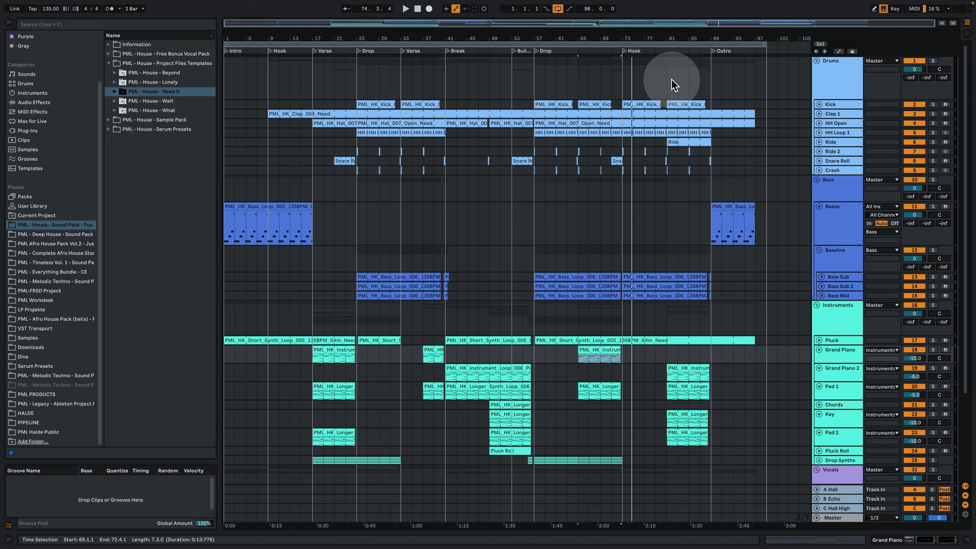
{"action": "scroll", "coordinate": [664, 288], "scroll_direction": "down", "scroll_amount": 5}
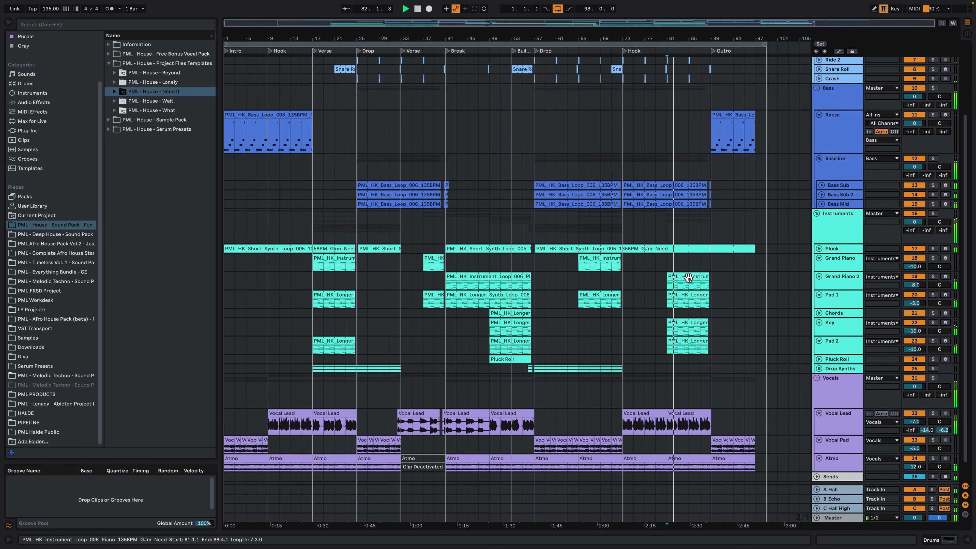
{"action": "scroll", "coordinate": [682, 274], "scroll_direction": "up", "scroll_amount": 3}
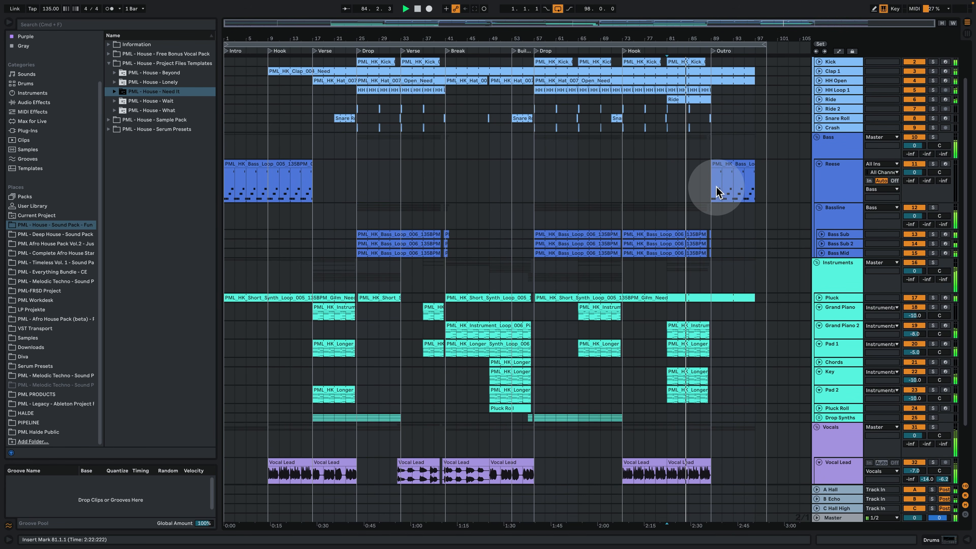
Step: Play the Outro from bar 89, look over its drum, bass, instrument and vocal clips, and stop playback
{"action": "left_click", "coordinate": [712, 135]}
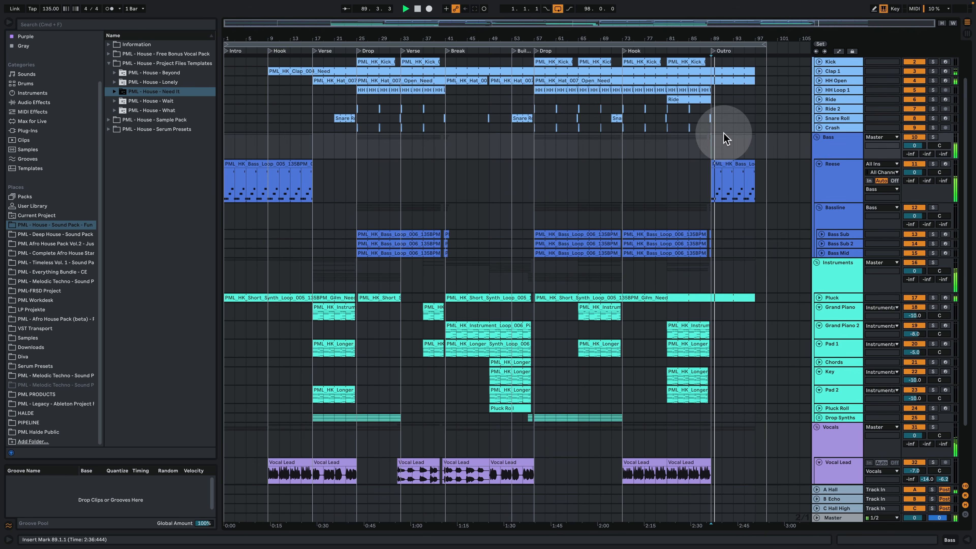
{"action": "scroll", "coordinate": [715, 153], "scroll_direction": "up", "scroll_amount": 2}
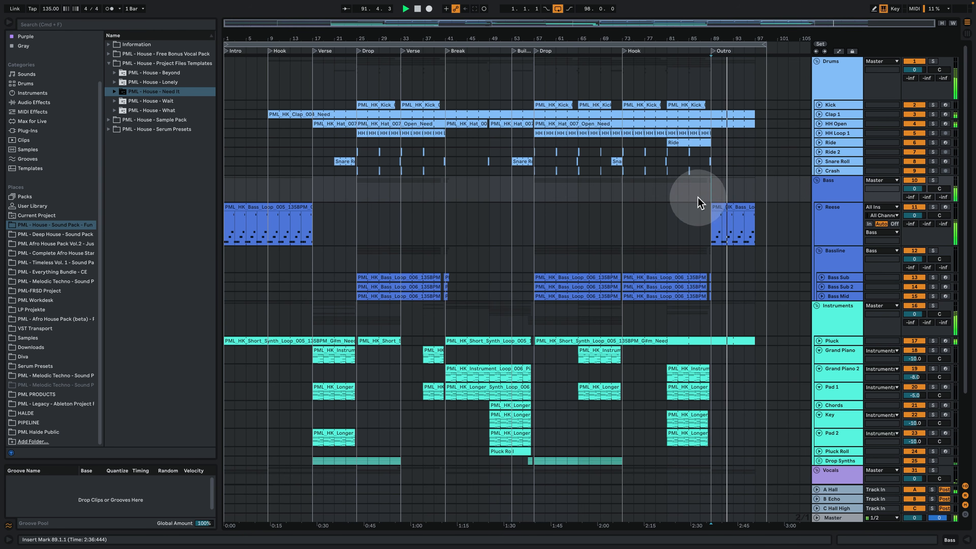
{"action": "scroll", "coordinate": [691, 207], "scroll_direction": "down", "scroll_amount": 5}
{"action": "left_click", "coordinate": [688, 208]}
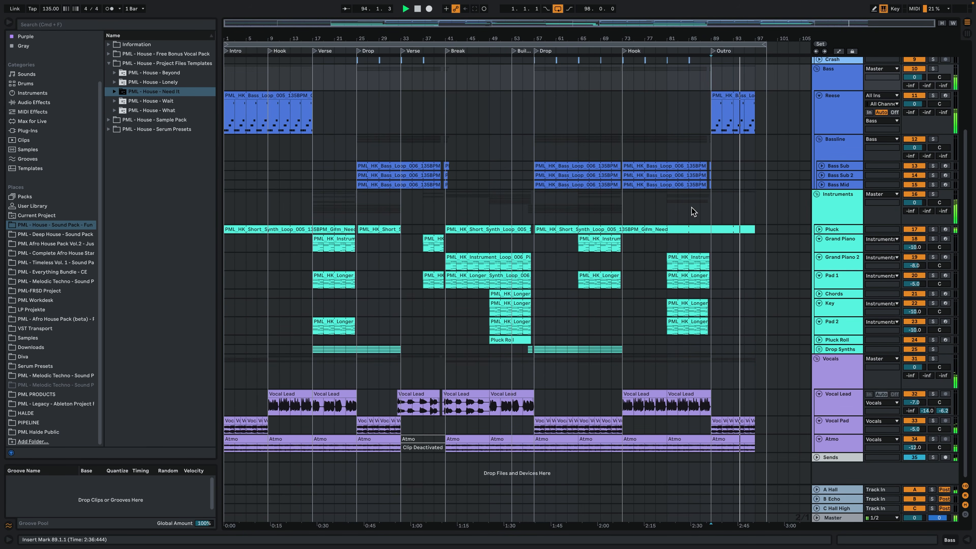
{"action": "scroll", "coordinate": [691, 207], "scroll_direction": "up", "scroll_amount": 5}
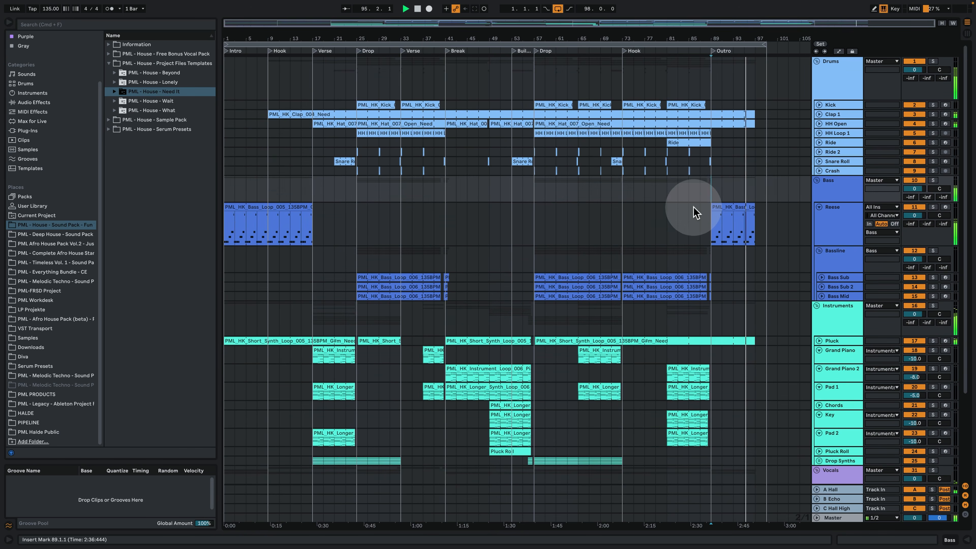
{"action": "left_click", "coordinate": [681, 225]}
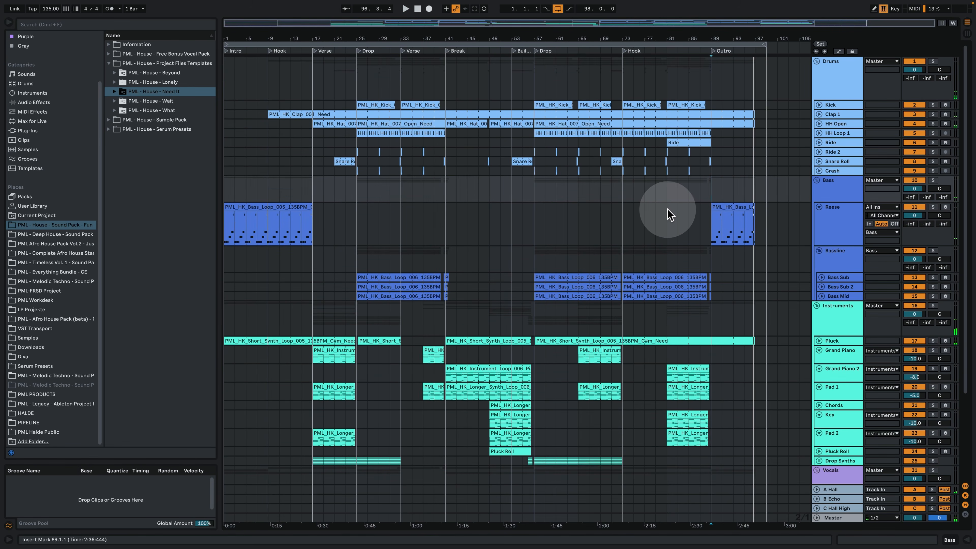
Step: Solo the Drums group and listen to it in the second Drop from bar 57 and in the build-up from bar 53
{"action": "left_click", "coordinate": [832, 92]}
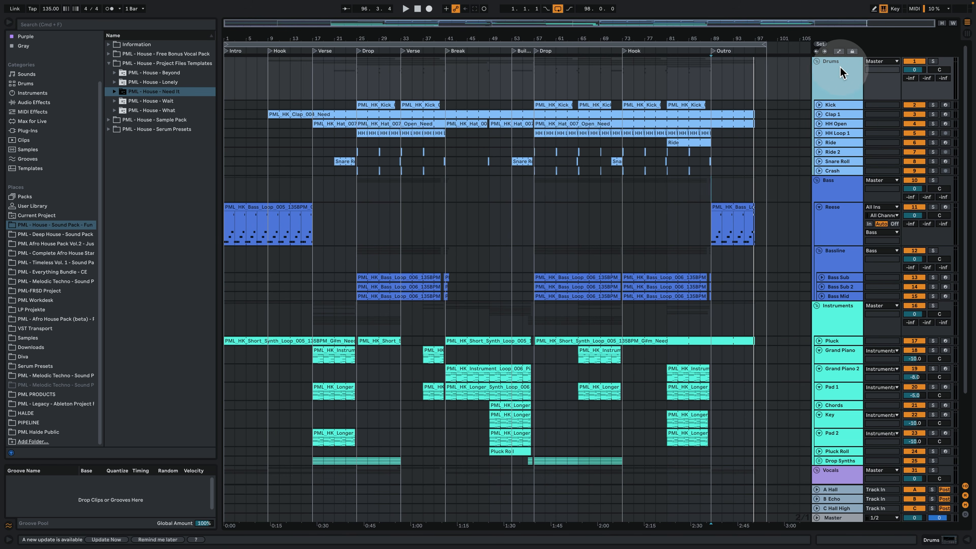
{"action": "left_click", "coordinate": [932, 61]}
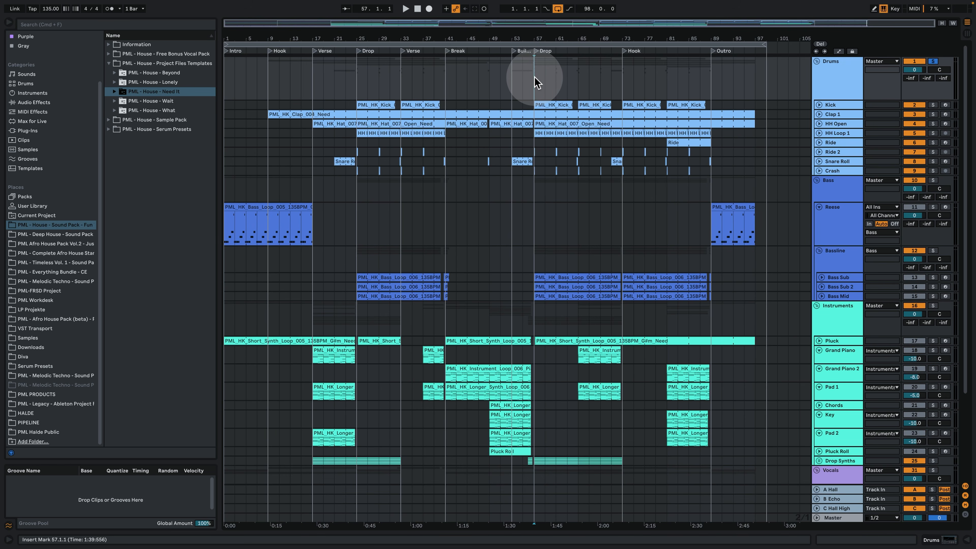
{"action": "key", "text": "space"}
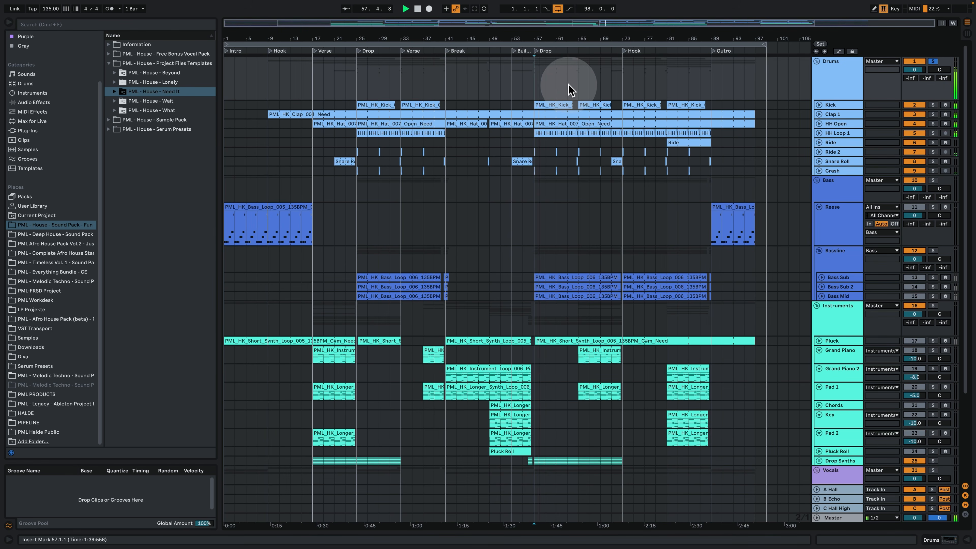
{"action": "key", "text": "space"}
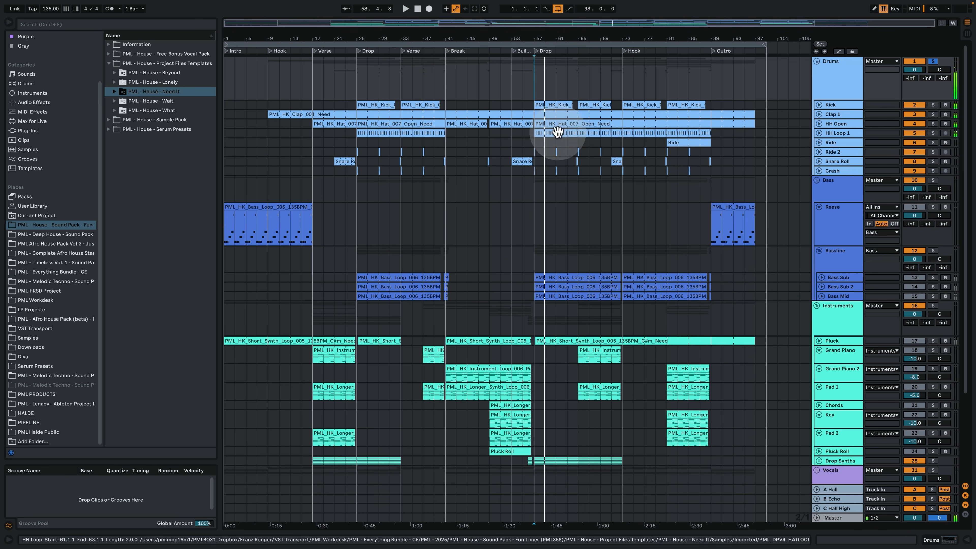
{"action": "left_click", "coordinate": [537, 131]}
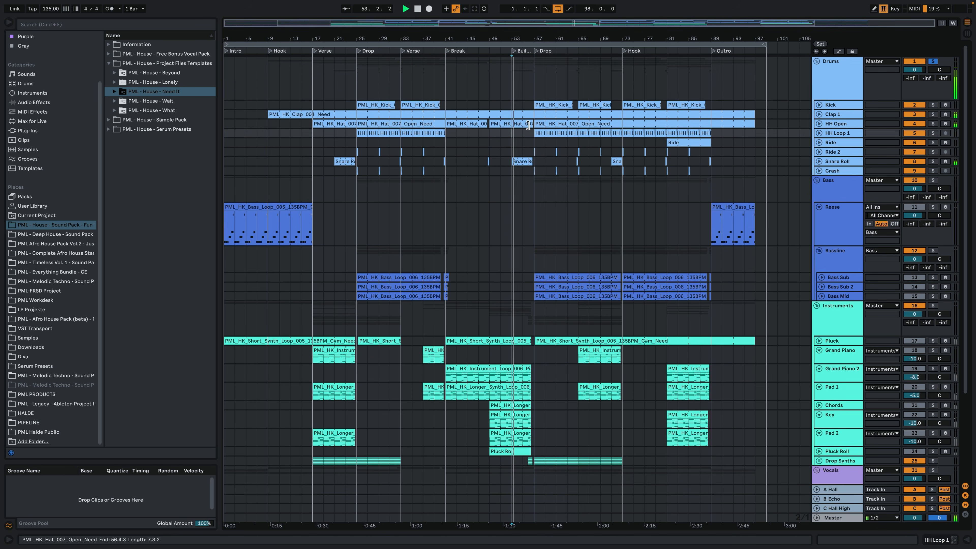
{"action": "left_click", "coordinate": [539, 104]}
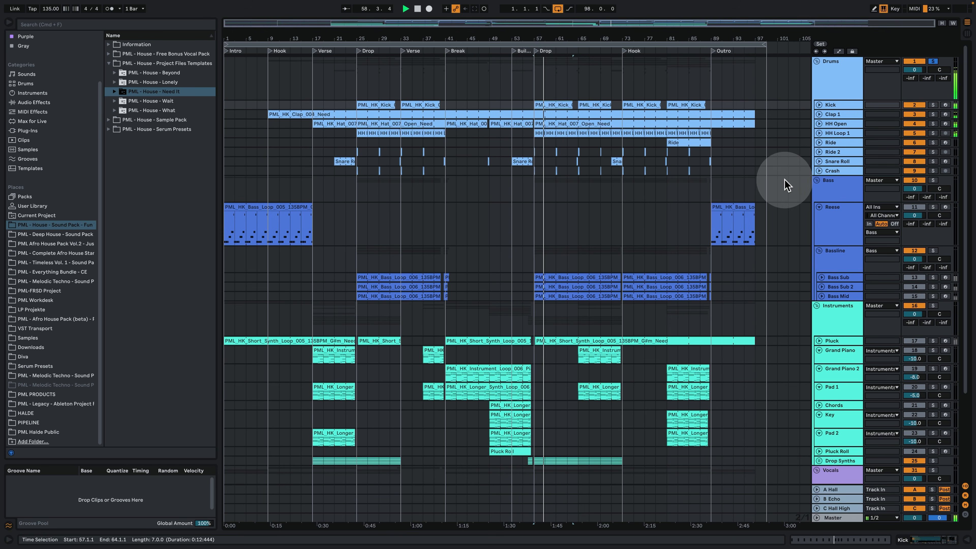
Step: Solo the Bass group instead, replay the second Drop from bar 57, and open the Bass Sub clip's notes
{"action": "left_click", "coordinate": [906, 185]}
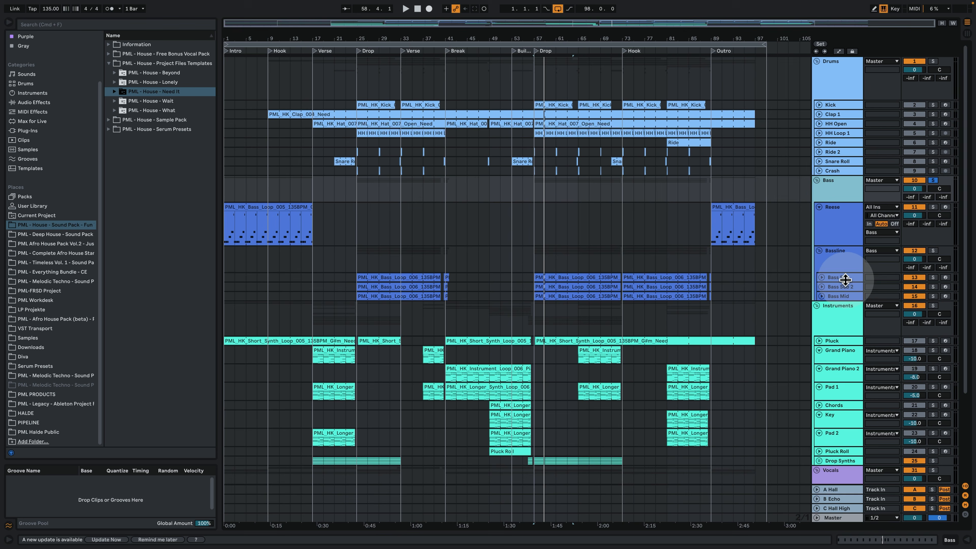
{"action": "key", "text": "space"}
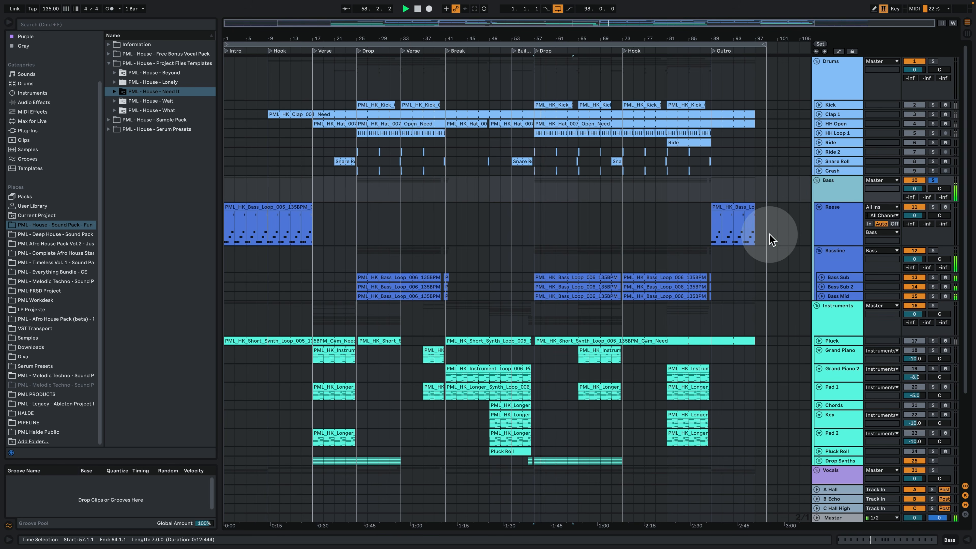
{"action": "double_click", "coordinate": [583, 277]}
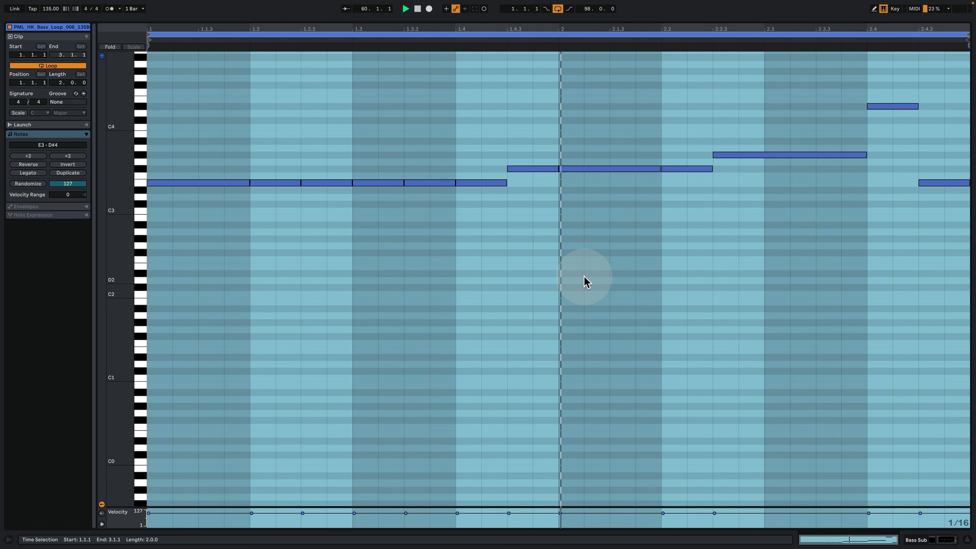
Step: Play the Reese bass from bar 9, look at its first clip's notes, and return to the track's devices
{"action": "left_click", "coordinate": [932, 540]}
{"action": "scroll", "coordinate": [322, 156], "scroll_direction": "up", "scroll_amount": 5}
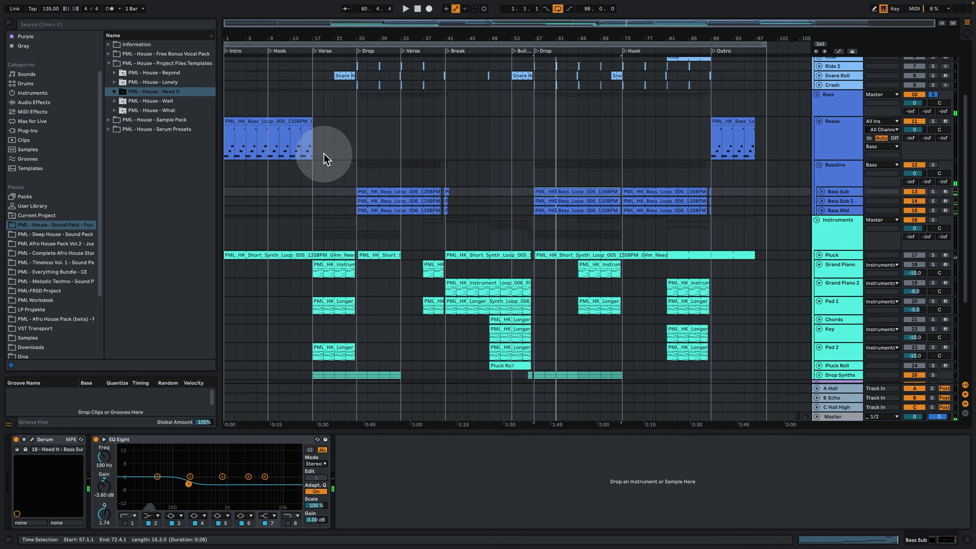
{"action": "left_click", "coordinate": [268, 141]}
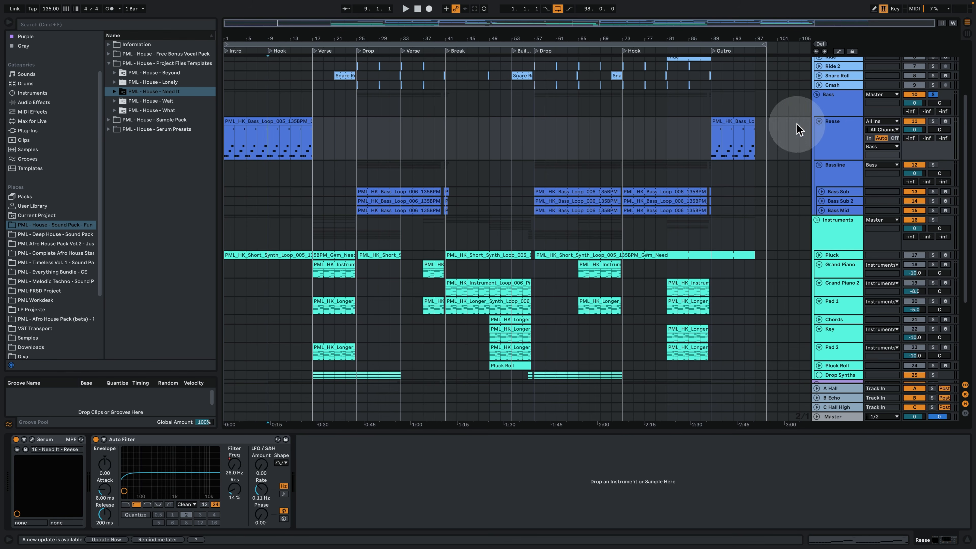
{"action": "left_click", "coordinate": [274, 126]}
{"action": "double_click", "coordinate": [274, 125]}
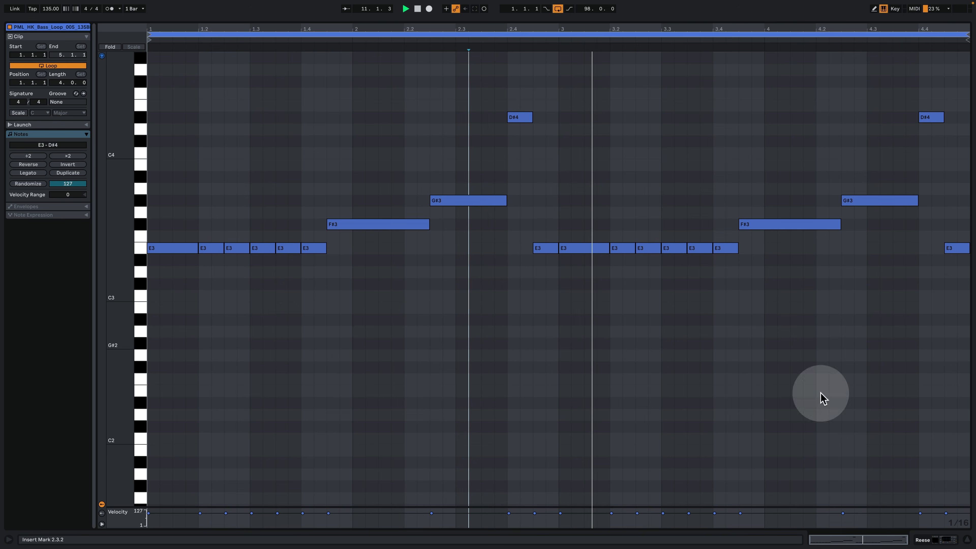
{"action": "left_click", "coordinate": [929, 539]}
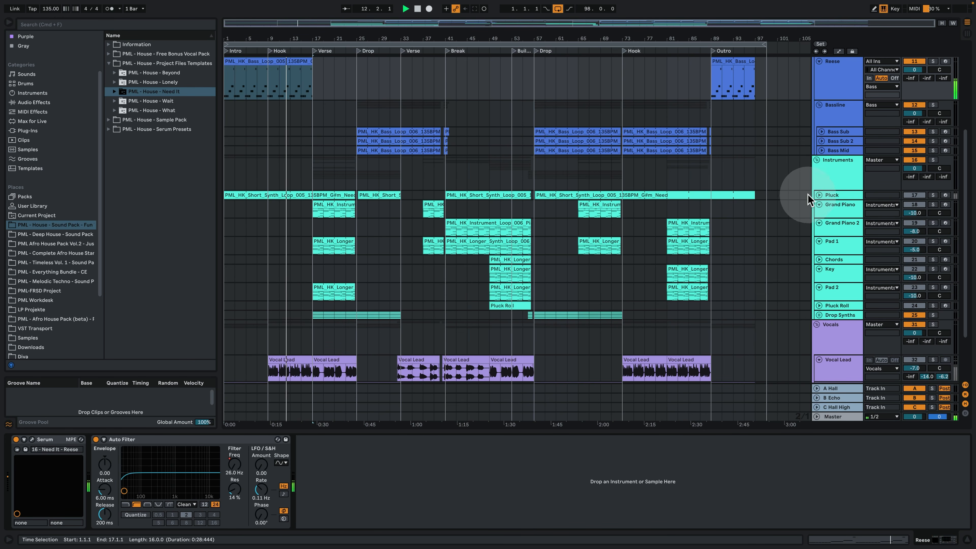
Step: Solo the Instruments group, play the second Drop from bar 57, and unfold the Drop Synths group
{"action": "left_click", "coordinate": [538, 173]}
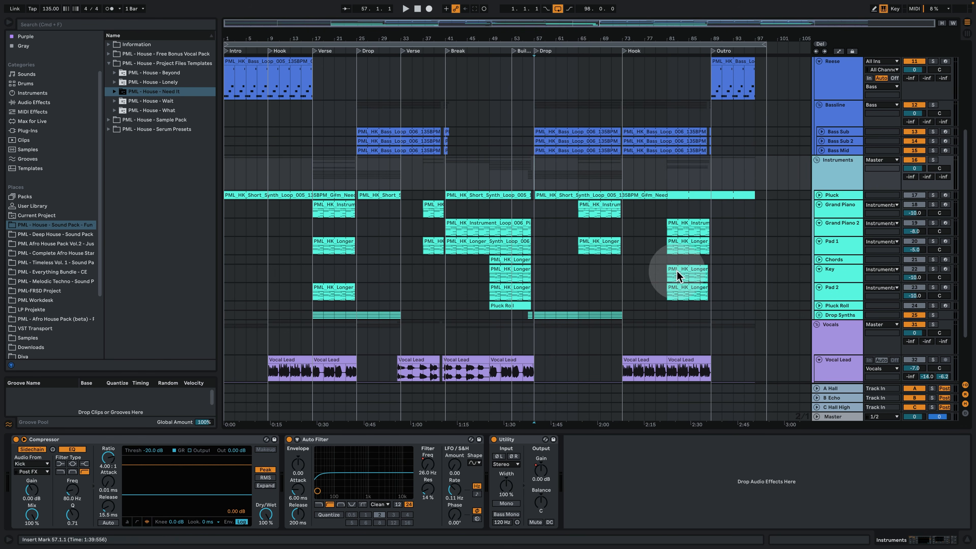
{"action": "left_click", "coordinate": [933, 161]}
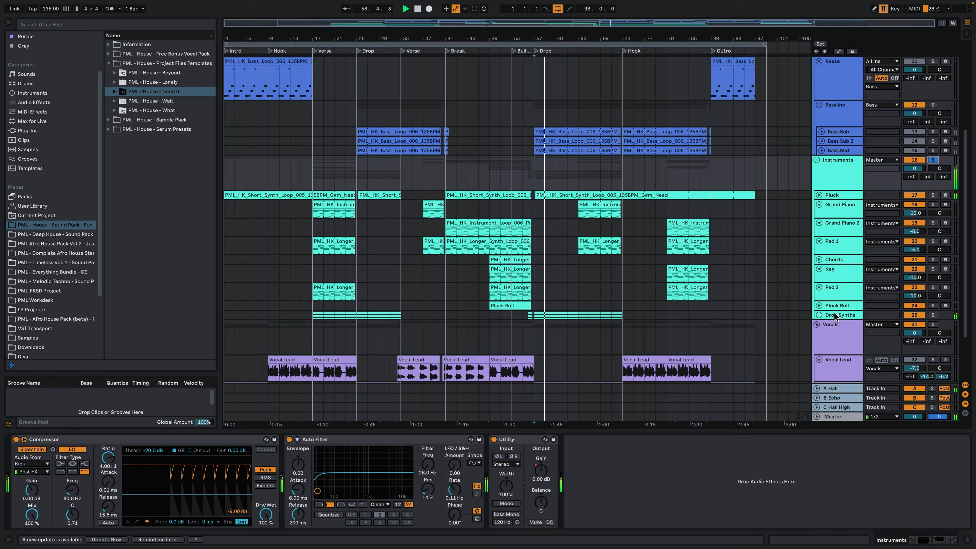
{"action": "left_click", "coordinate": [819, 315]}
{"action": "scroll", "coordinate": [804, 329], "scroll_direction": "down", "scroll_amount": 5}
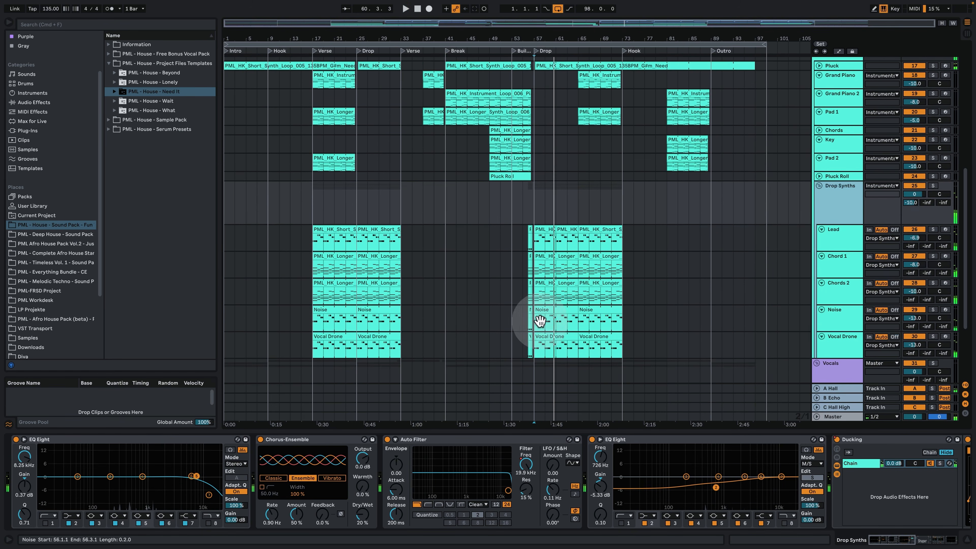
Step: Unfold and solo the Pluck track, listen to it from bar 57, and look over its device chain
{"action": "scroll", "coordinate": [594, 338], "scroll_direction": "up", "scroll_amount": 3}
{"action": "scroll", "coordinate": [672, 250], "scroll_direction": "up", "scroll_amount": 1}
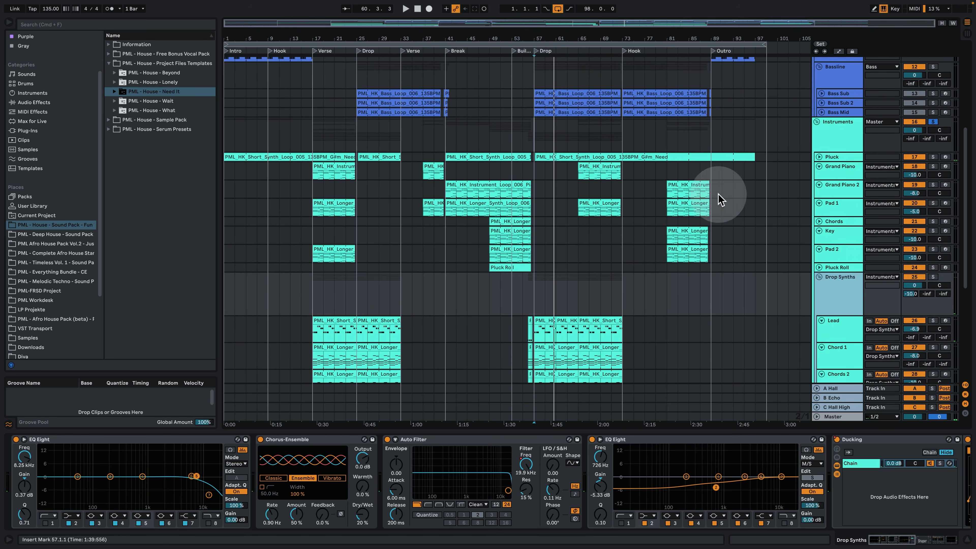
{"action": "left_click", "coordinate": [819, 157]}
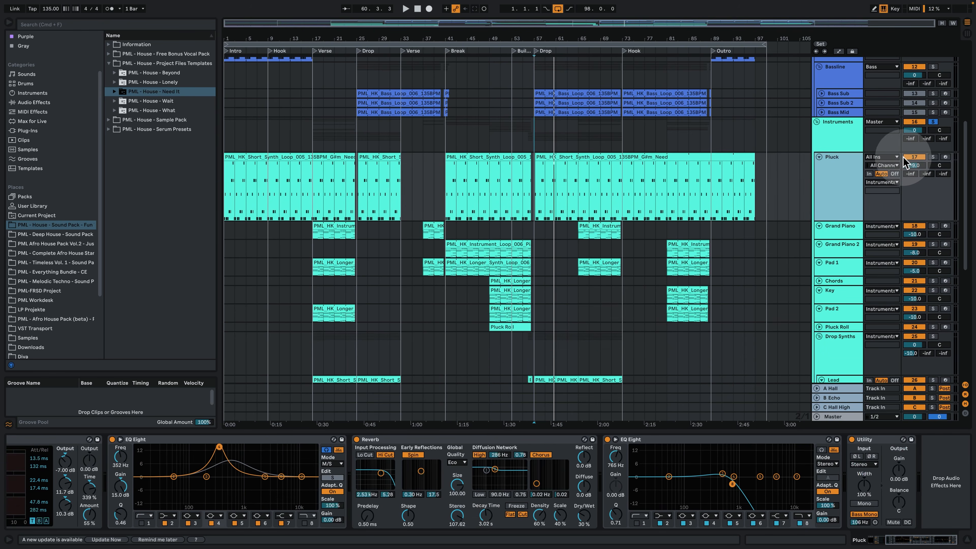
{"action": "left_click", "coordinate": [933, 157]}
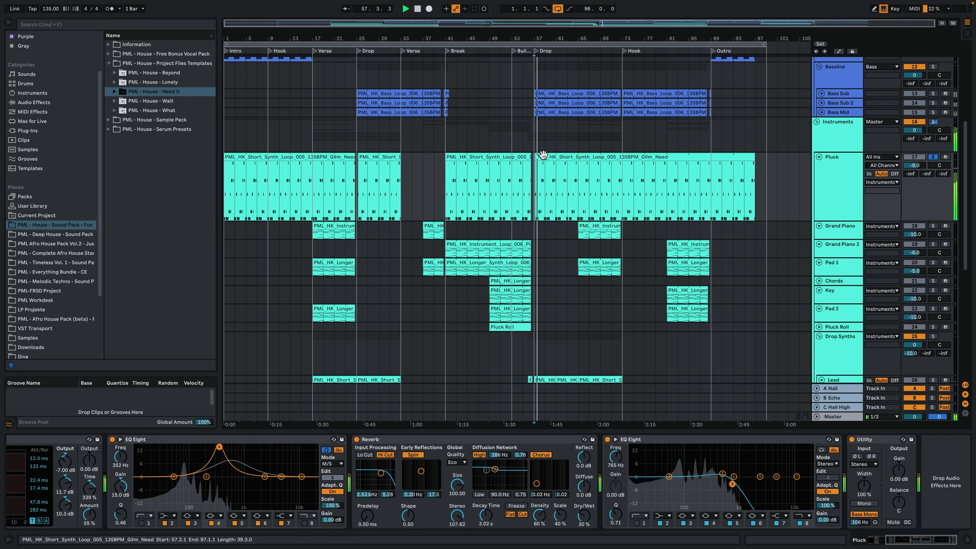
{"action": "left_click", "coordinate": [887, 540]}
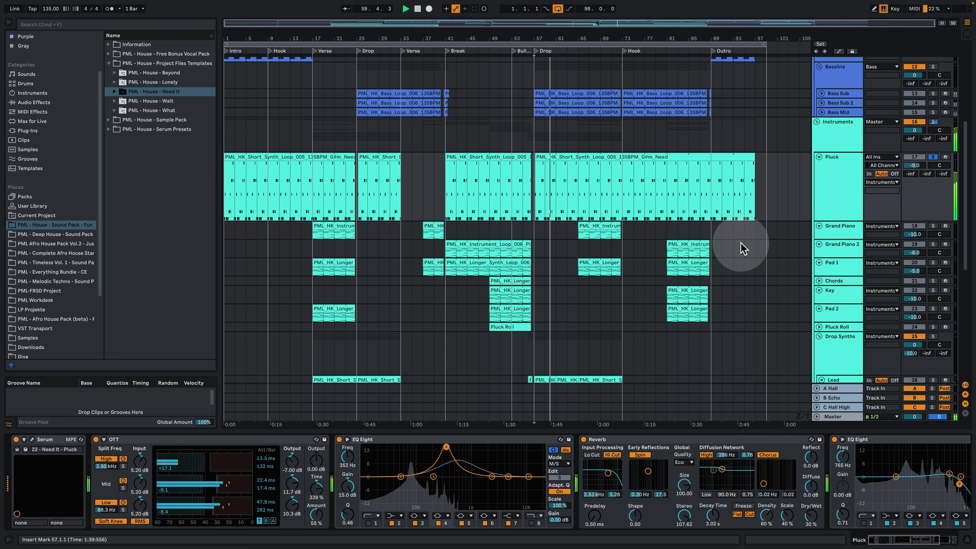
{"action": "scroll", "coordinate": [765, 193], "scroll_direction": "up", "scroll_amount": 1}
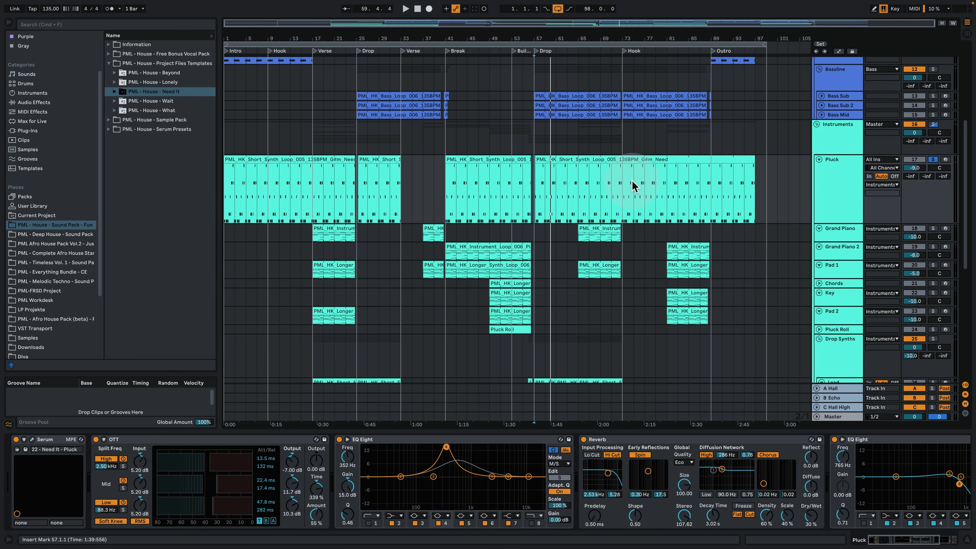
Step: Solo the whole Instruments group again and play the Grand Piano clip from bar 65 and the Grand Piano 2 clip from bar 43
{"action": "left_click", "coordinate": [597, 227]}
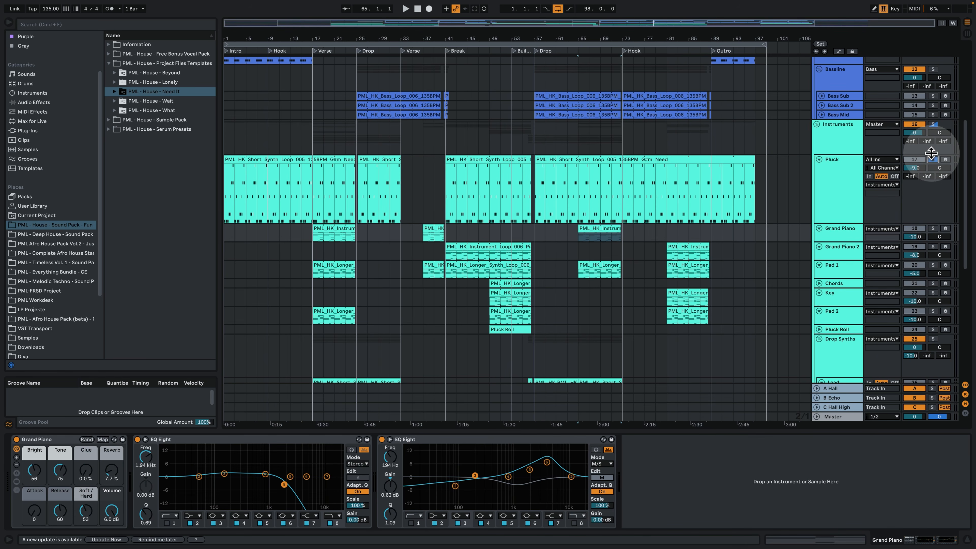
{"action": "left_click", "coordinate": [931, 123]}
{"action": "key", "text": "space"}
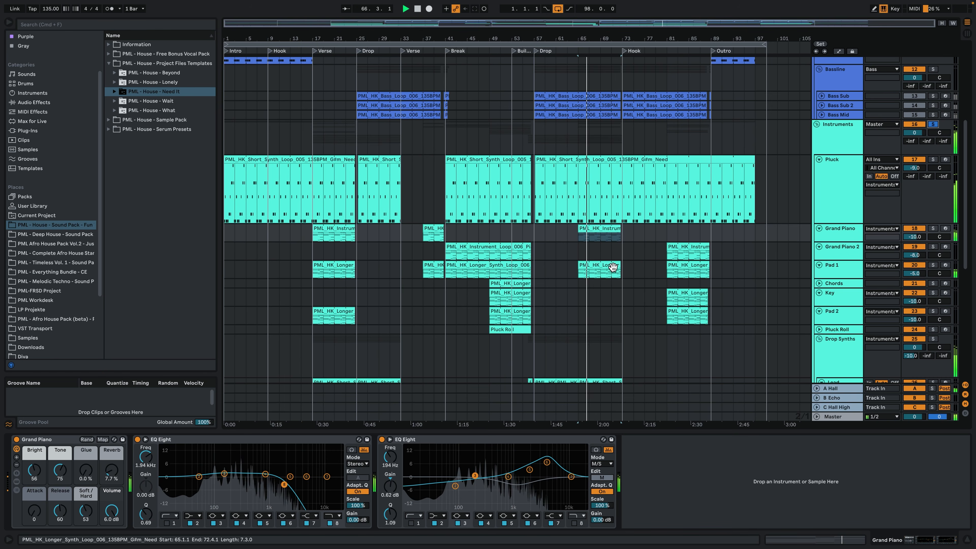
{"action": "key", "text": "space"}
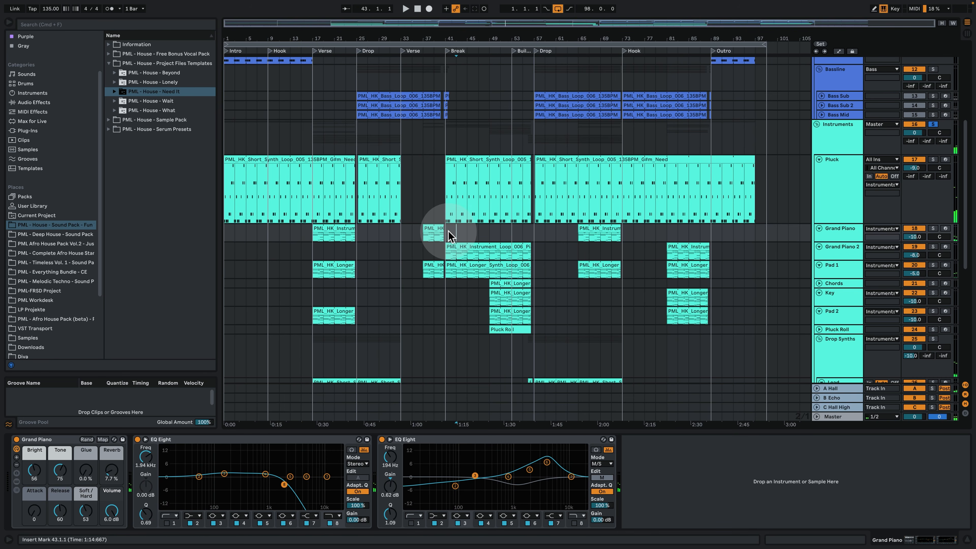
{"action": "left_click", "coordinate": [458, 231]}
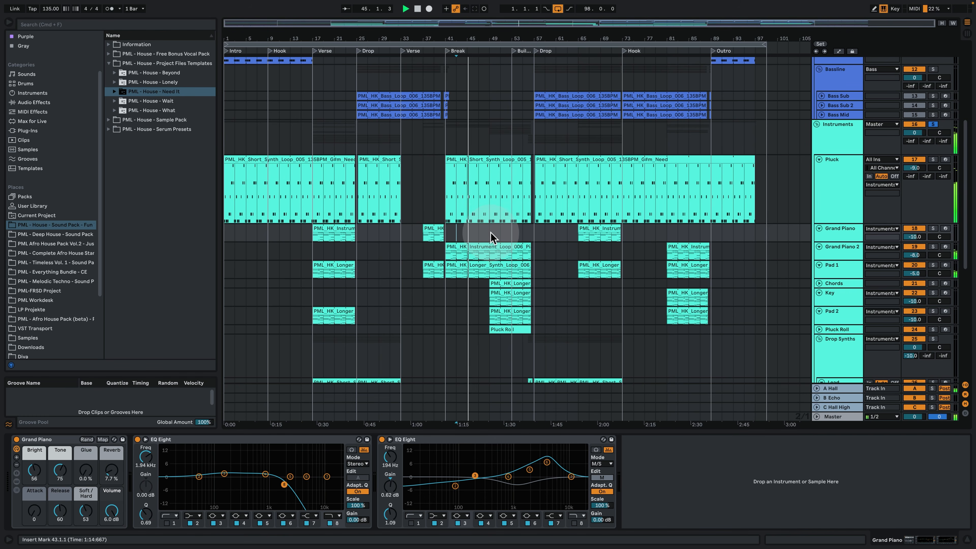
{"action": "left_click", "coordinate": [483, 249]}
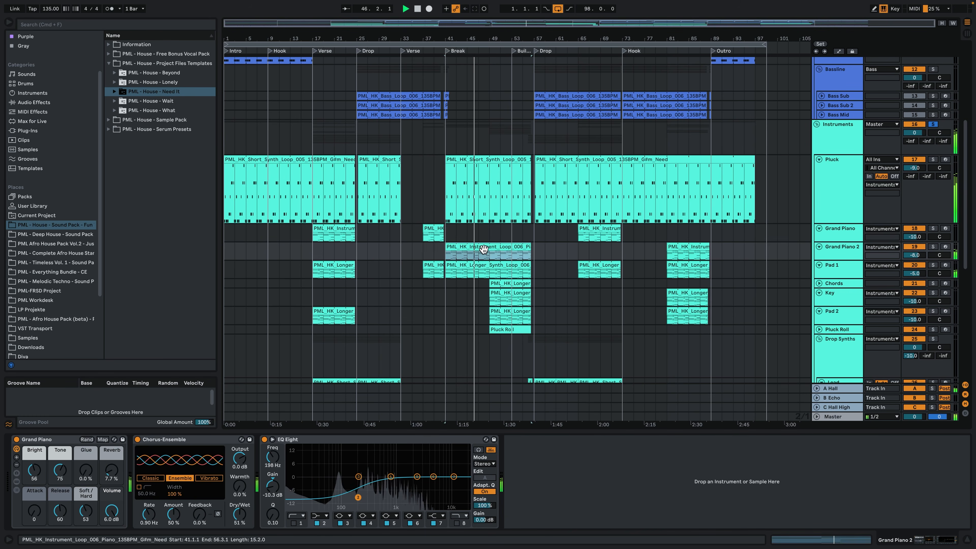
Step: Play the second half of the Break from bar 49, unfold the Chords track, and show its devices
{"action": "left_click", "coordinate": [490, 231]}
{"action": "key", "text": "space"}
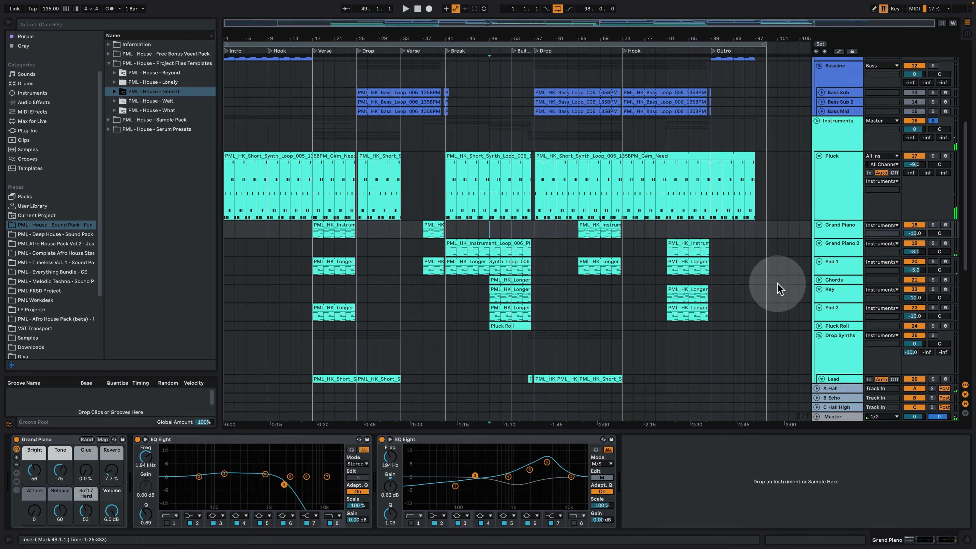
{"action": "scroll", "coordinate": [768, 271], "scroll_direction": "down", "scroll_amount": 2}
{"action": "key", "text": "space"}
{"action": "left_click", "coordinate": [819, 248]}
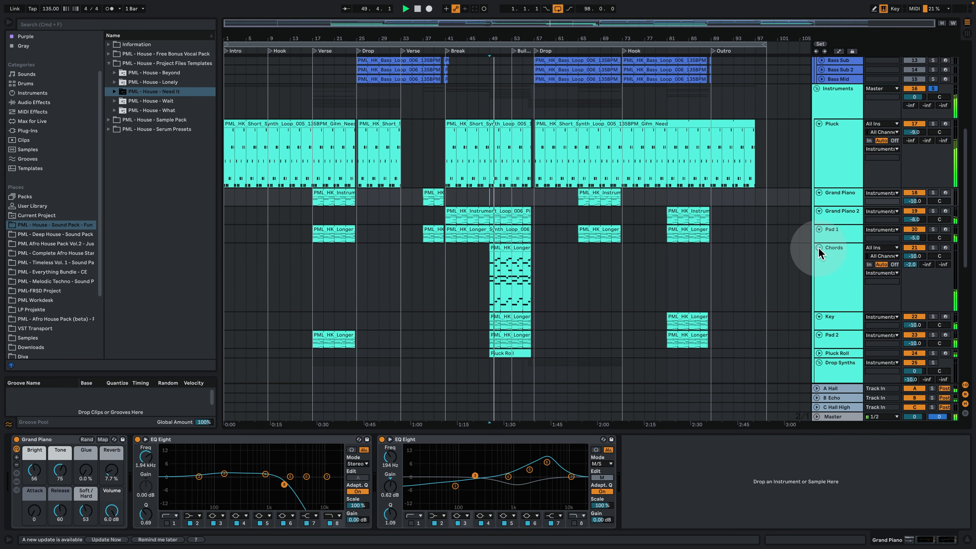
{"action": "left_click", "coordinate": [849, 265]}
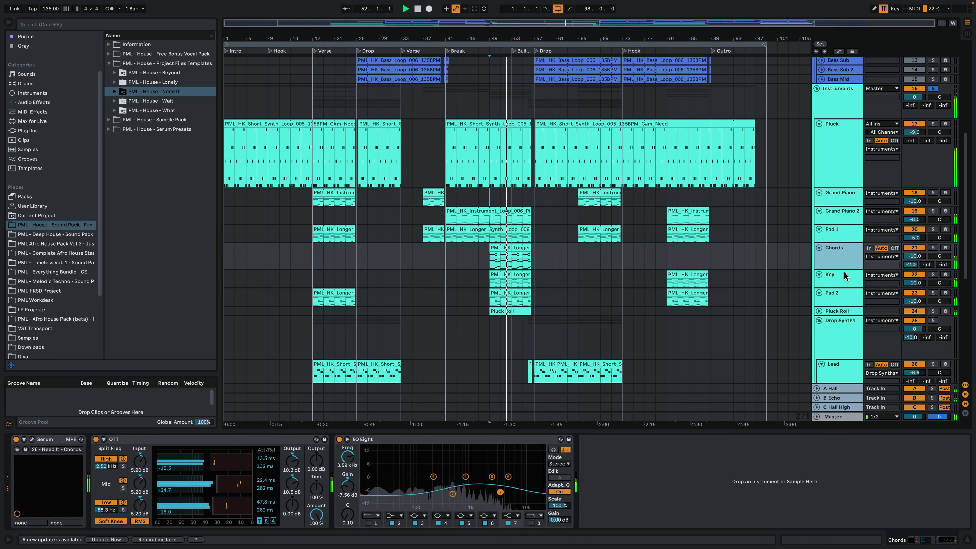
Step: Unfold the Pluck Roll track, show its devices, and stop playback
{"action": "left_click", "coordinate": [829, 311]}
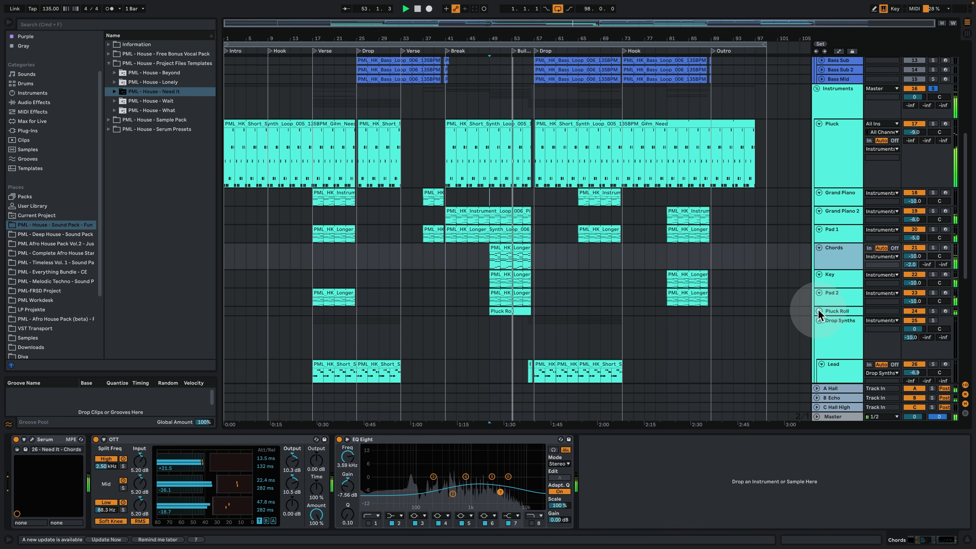
{"action": "left_click", "coordinate": [818, 311]}
{"action": "scroll", "coordinate": [864, 330], "scroll_direction": "down", "scroll_amount": 4}
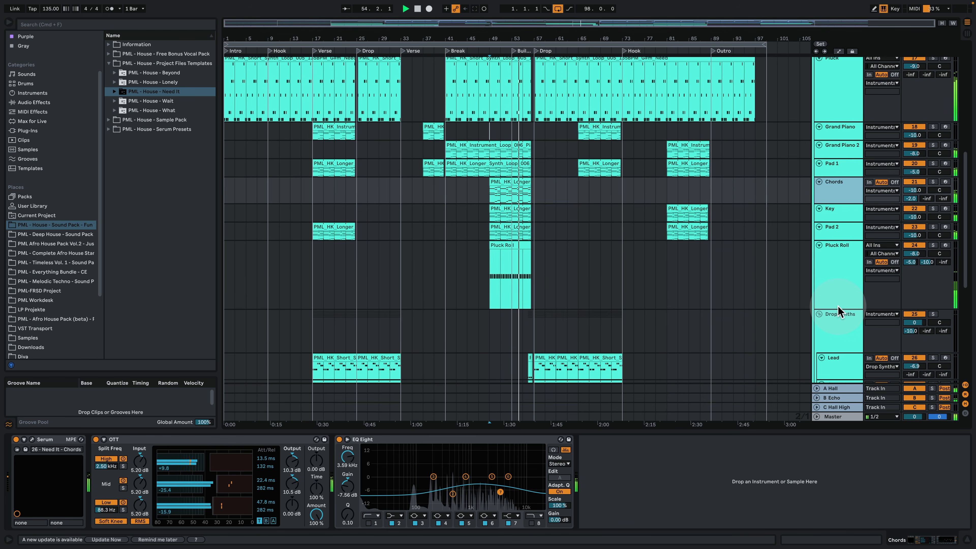
{"action": "left_click", "coordinate": [838, 246]}
{"action": "key", "text": "space"}
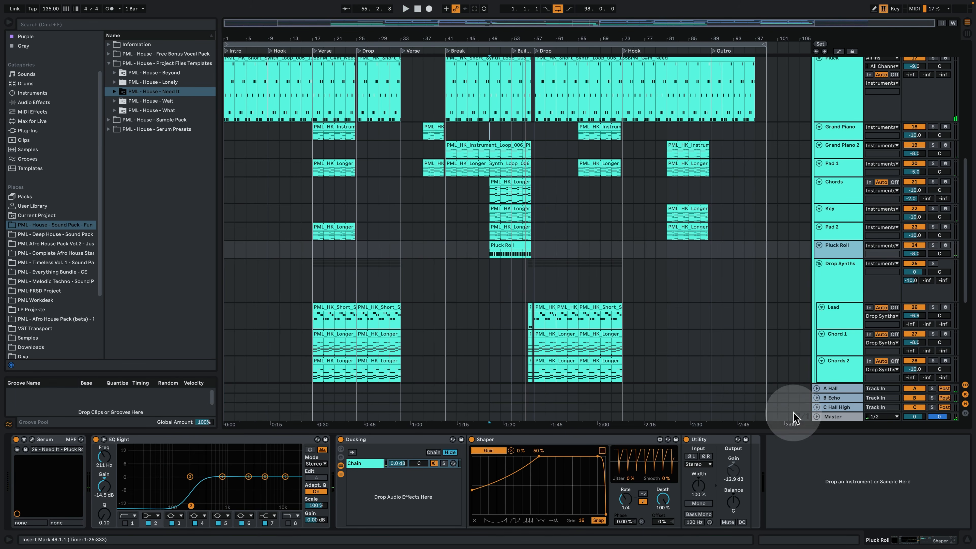
Step: Solo the Vocals group, play it in the Break from bar 43, and show the group's Compressor
{"action": "key", "text": "super+alt+l"}
{"action": "scroll", "coordinate": [789, 338], "scroll_direction": "down", "scroll_amount": 5}
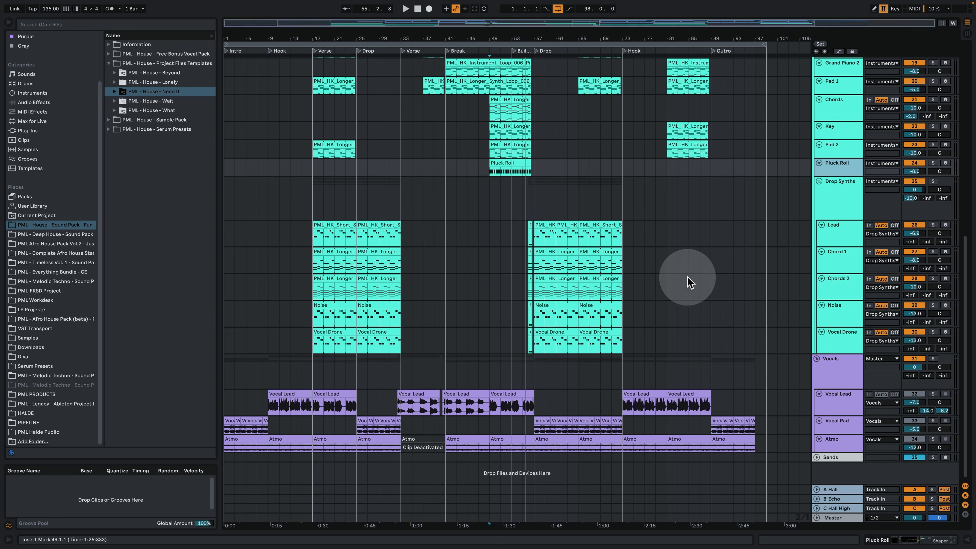
{"action": "left_click_drag", "start_coordinate": [505, 39], "coordinate": [507, 67]}
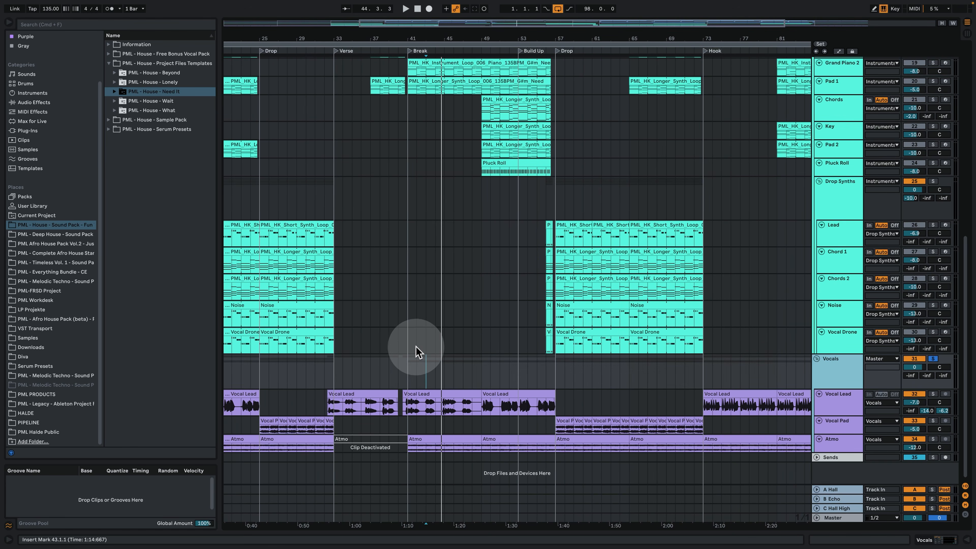
{"action": "key", "text": "space"}
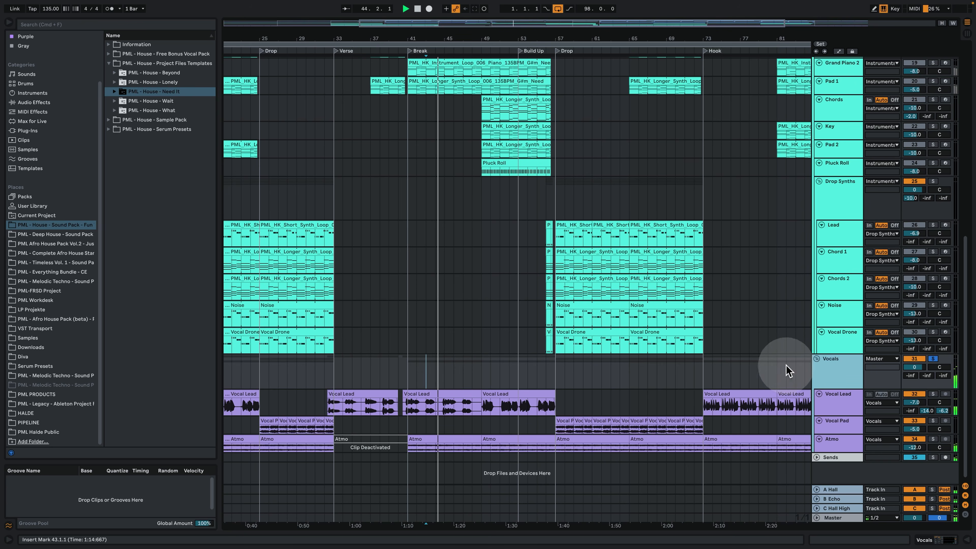
{"action": "double_click", "coordinate": [823, 367]}
{"action": "scroll", "coordinate": [499, 253], "scroll_direction": "down", "scroll_amount": 5}
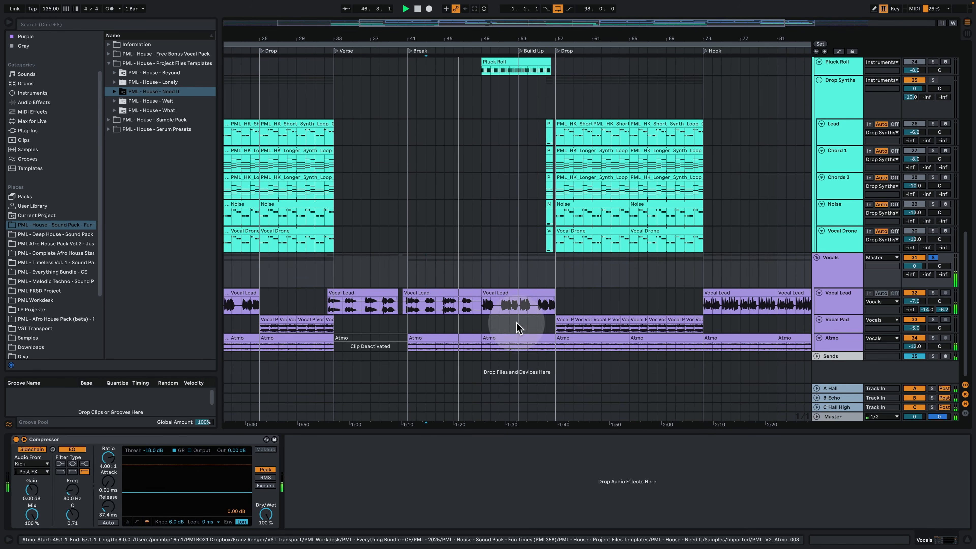
Step: Play the Vocals in the second Drop from bar 57, and solo the Vocal Pad track to hear it alone
{"action": "left_click_drag", "start_coordinate": [466, 34], "coordinate": [418, 49]}
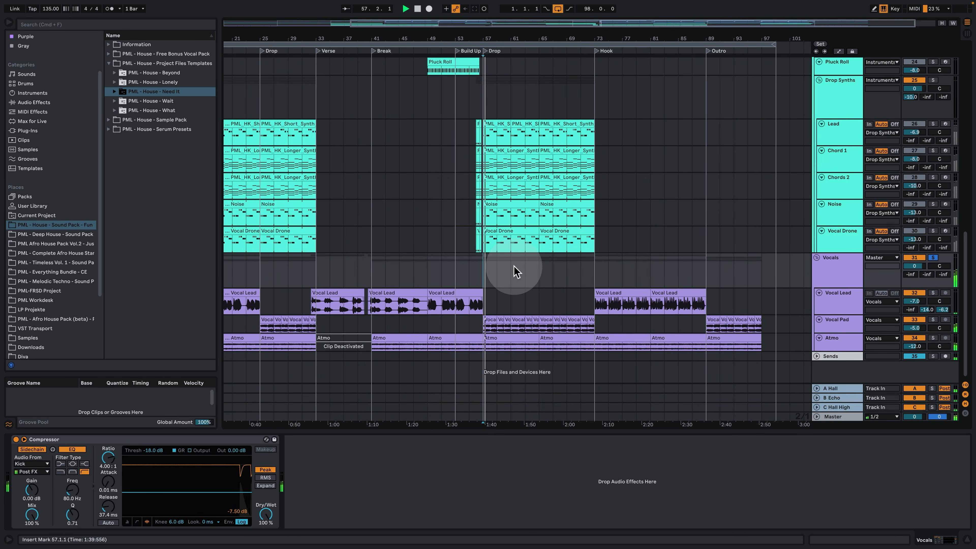
{"action": "left_click", "coordinate": [493, 319]}
{"action": "key", "text": "space"}
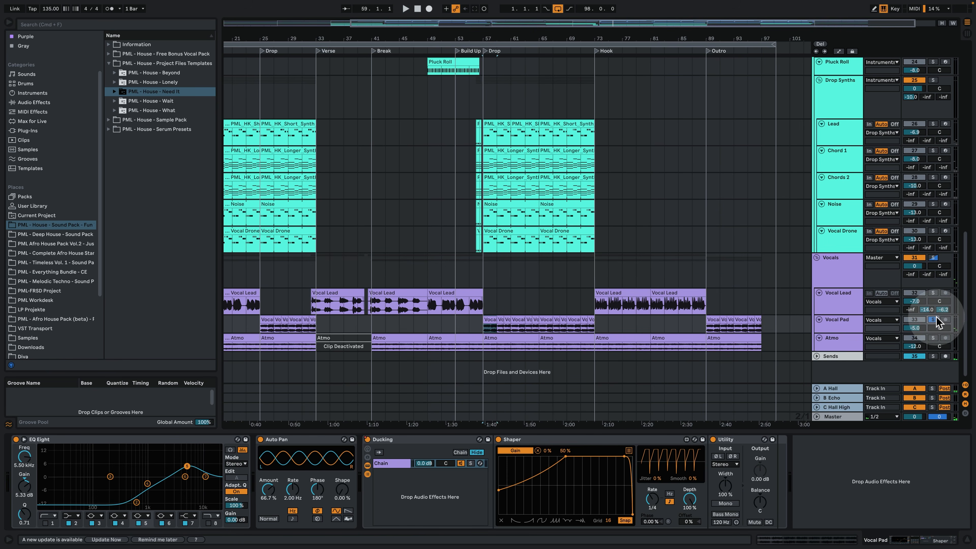
{"action": "key", "text": "space"}
{"action": "left_click", "coordinate": [566, 320]}
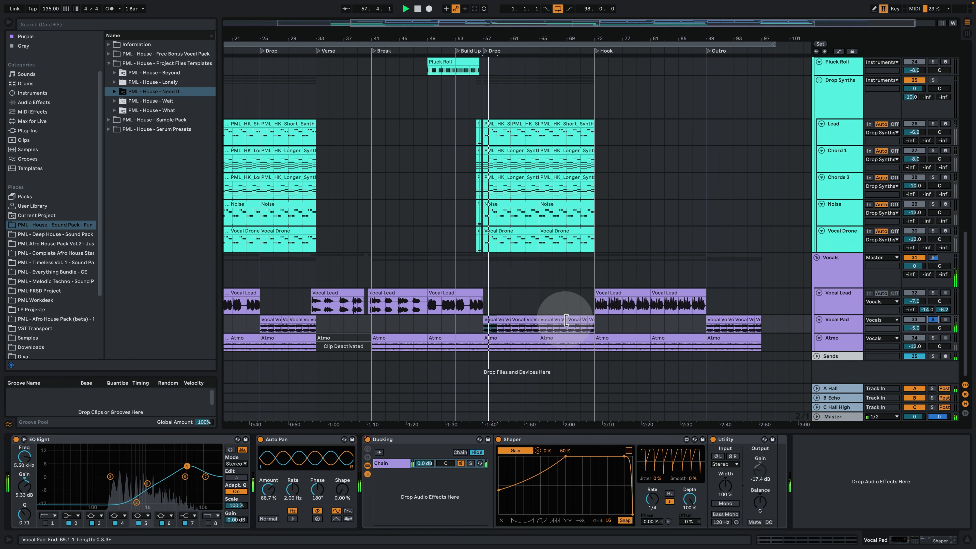
Step: Look at the waveform of the Vocal Pad clip at bar 57, and return to the full arrangement with solos cleared and devices hidden
{"action": "left_click", "coordinate": [488, 317]}
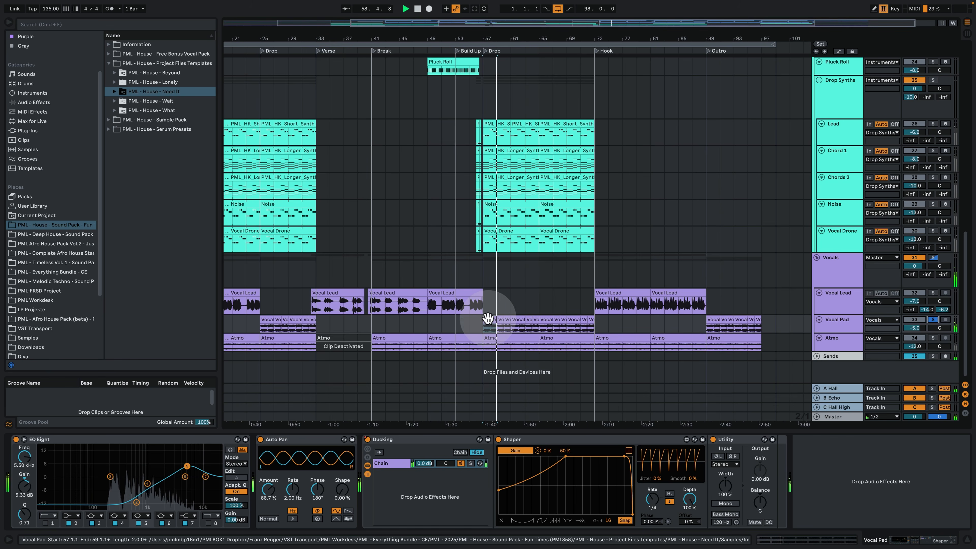
{"action": "double_click", "coordinate": [488, 318]}
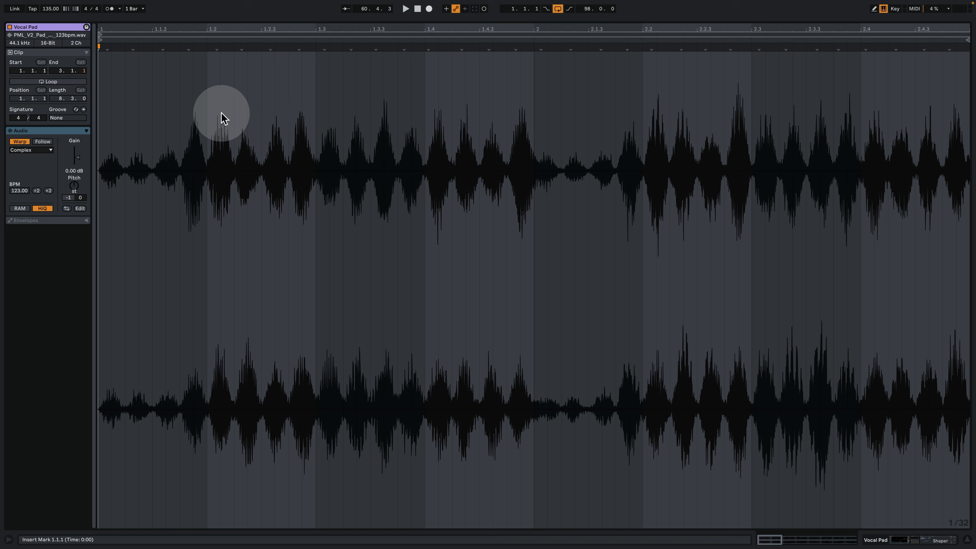
{"action": "left_click", "coordinate": [934, 539]}
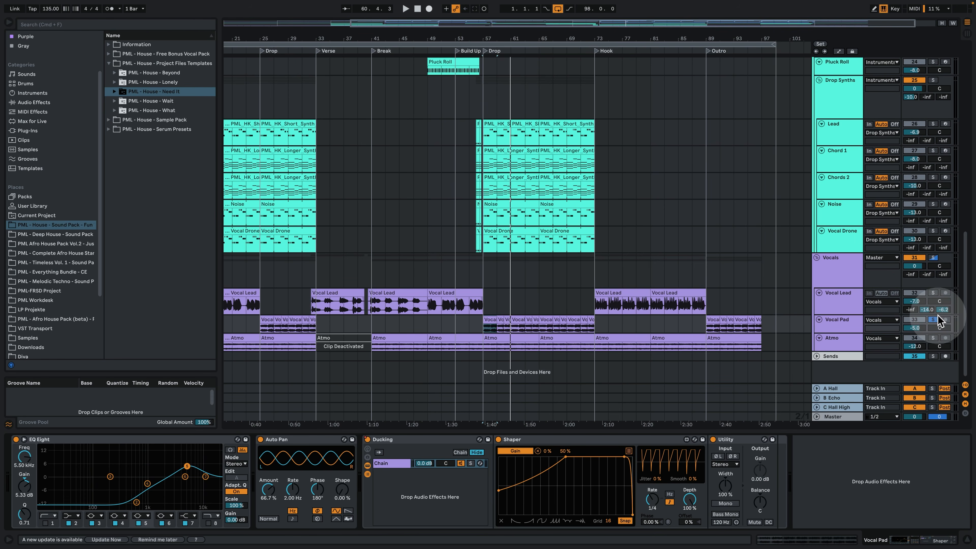
{"action": "left_click", "coordinate": [966, 539]}
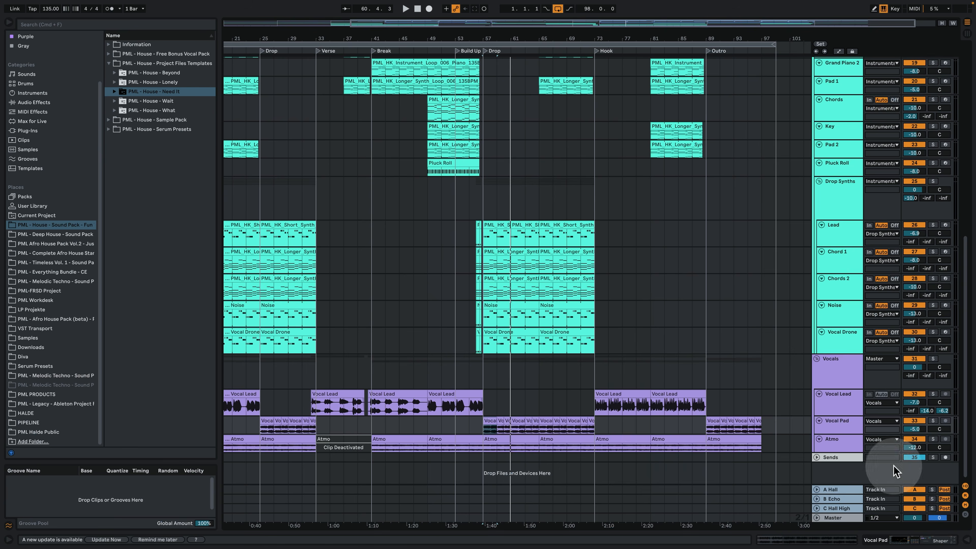
{"action": "scroll", "coordinate": [495, 201], "scroll_direction": "up", "scroll_amount": 3}
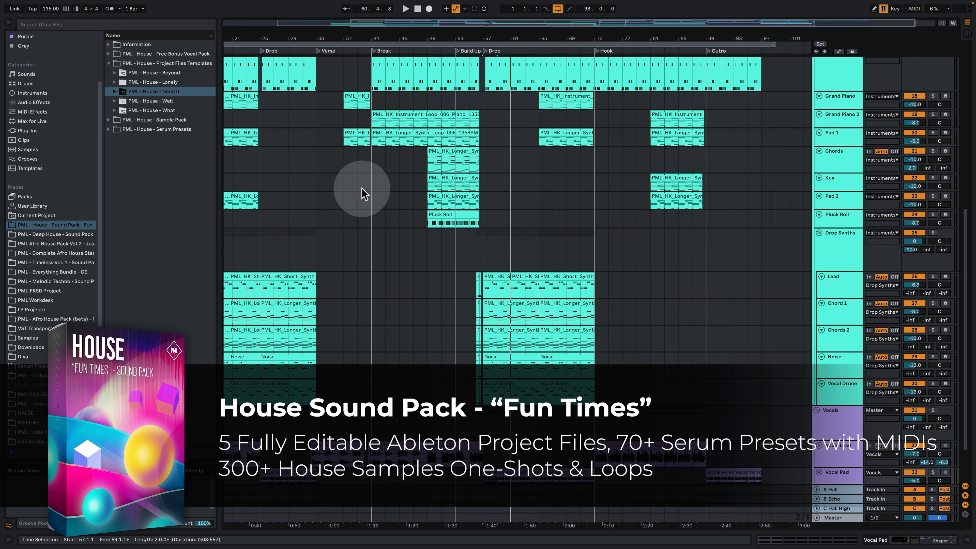
Step: Go back to the drum tracks at the second Drop and unfold the Kick track
{"action": "scroll", "coordinate": [501, 246], "scroll_direction": "up", "scroll_amount": 10}
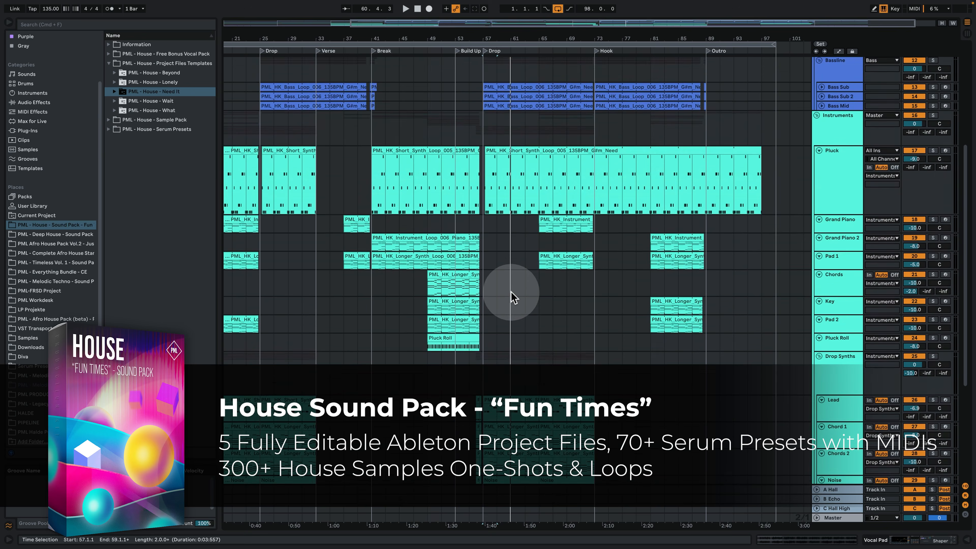
{"action": "left_click_drag", "start_coordinate": [541, 38], "coordinate": [606, 37]}
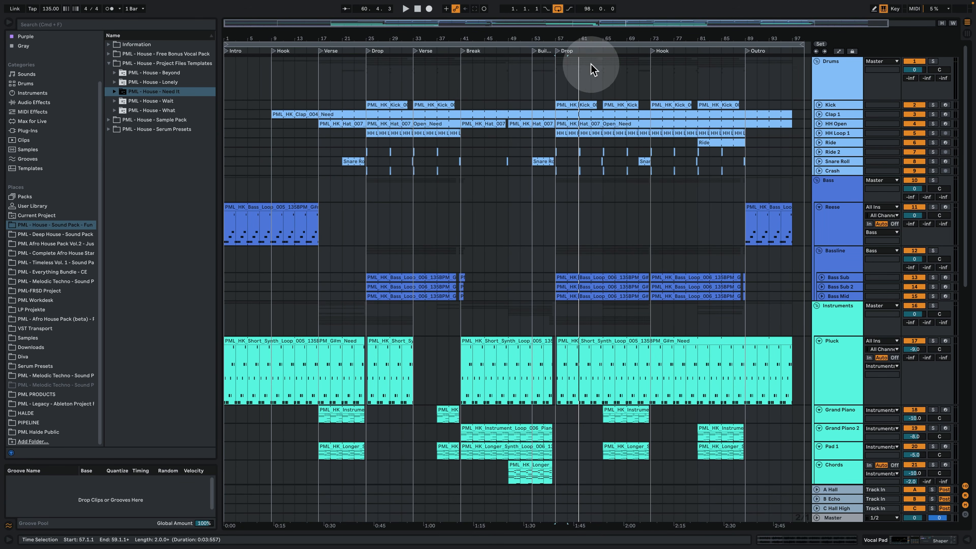
{"action": "left_click", "coordinate": [817, 79]}
{"action": "left_click_drag", "start_coordinate": [561, 36], "coordinate": [493, 38]}
{"action": "left_click", "coordinate": [820, 106]}
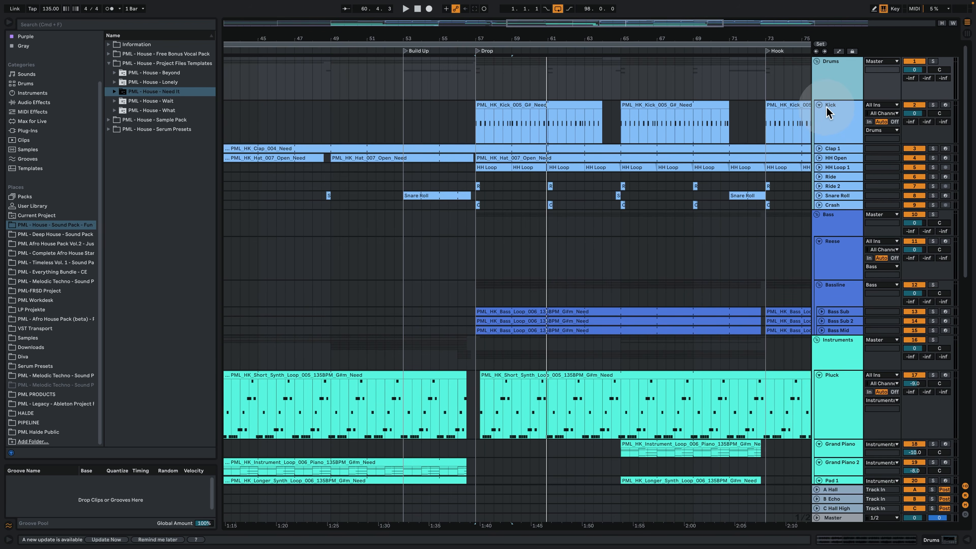
Step: Solo the Kick track, play it from bar 57, and look at its clip's notes and its devices
{"action": "left_click", "coordinate": [478, 112]}
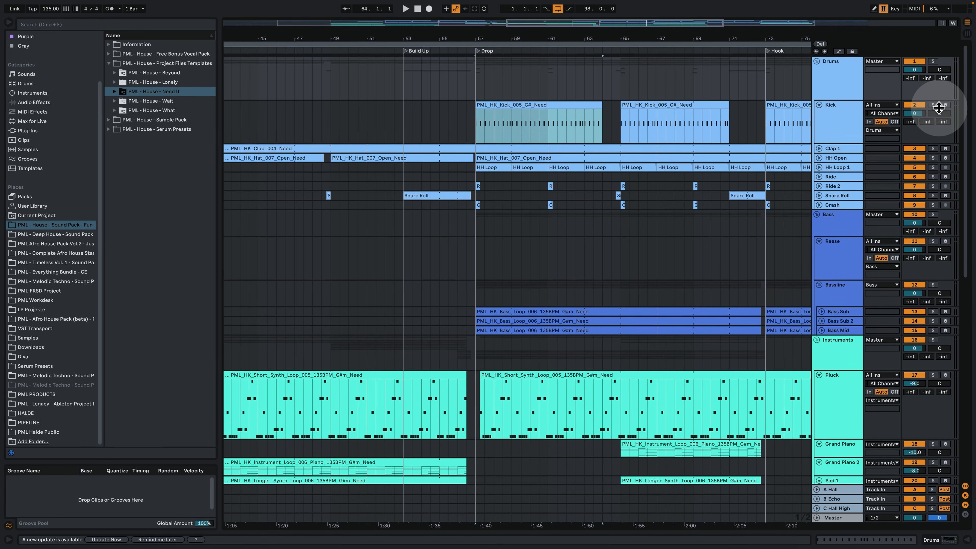
{"action": "left_click", "coordinate": [837, 111]}
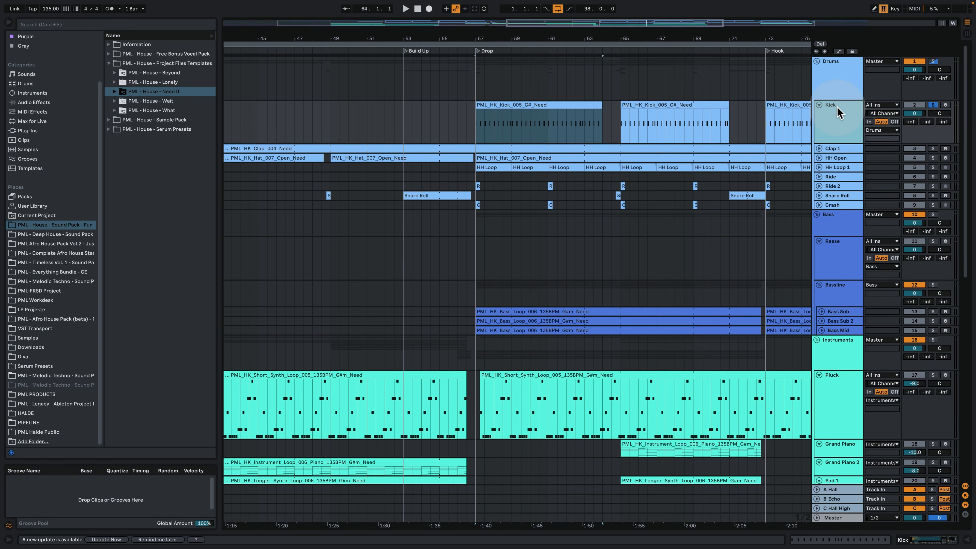
{"action": "key", "text": "space"}
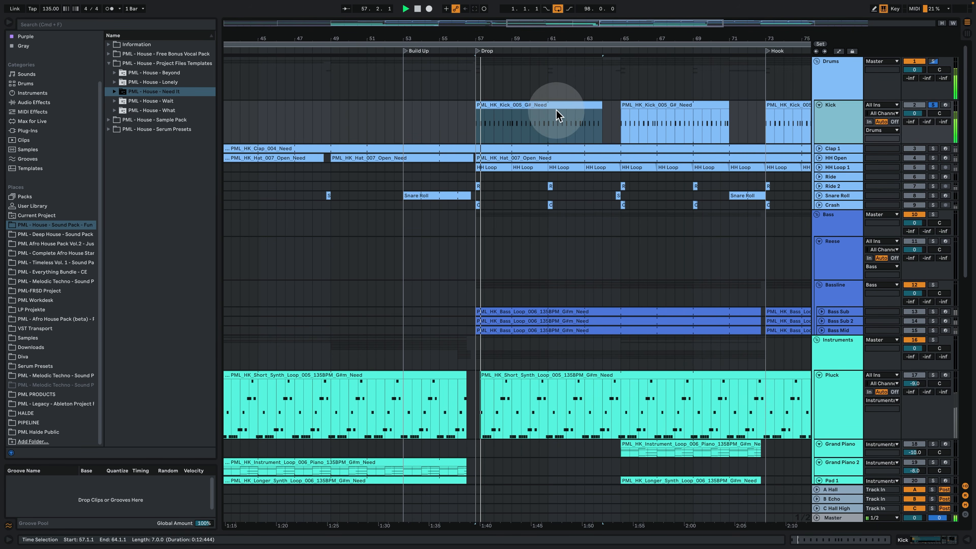
{"action": "double_click", "coordinate": [518, 102]}
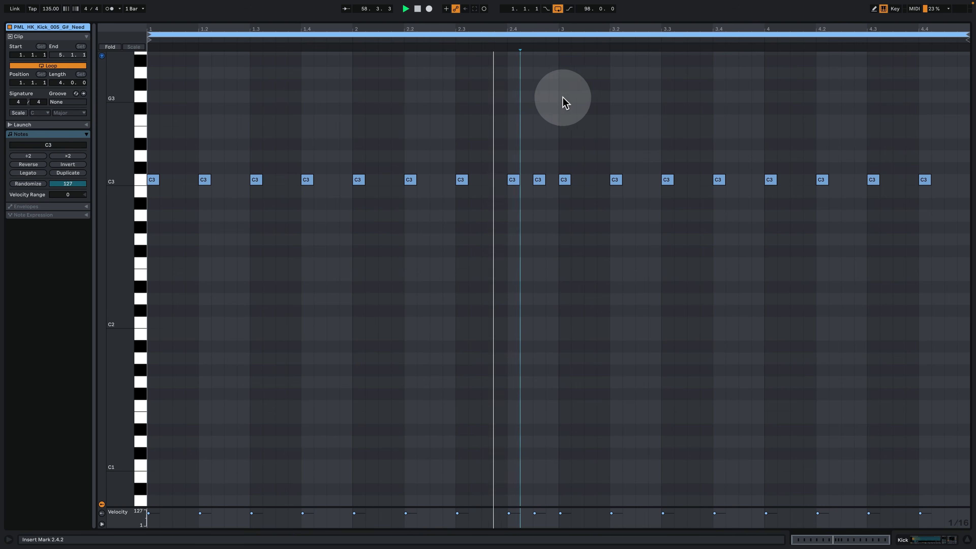
{"action": "left_click", "coordinate": [919, 542]}
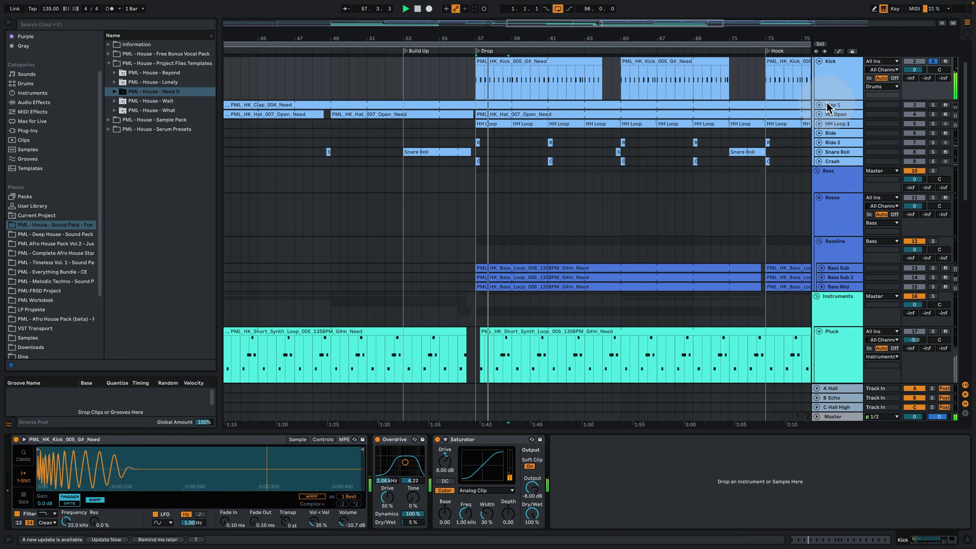
Step: Unfold Clap 1, add it to the soloed Kick, and play both from the second Drop at bar 57
{"action": "left_click", "coordinate": [819, 104]}
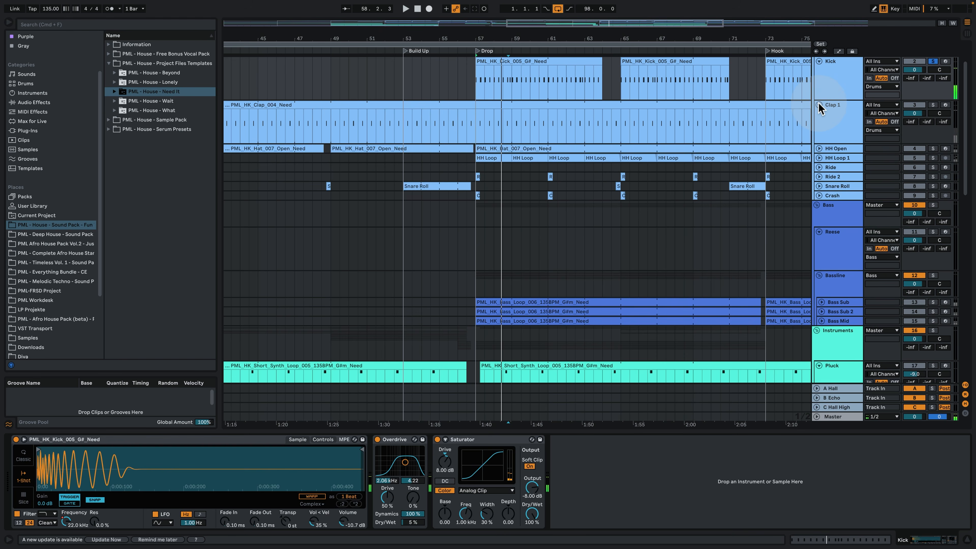
{"action": "left_click", "coordinate": [476, 125]}
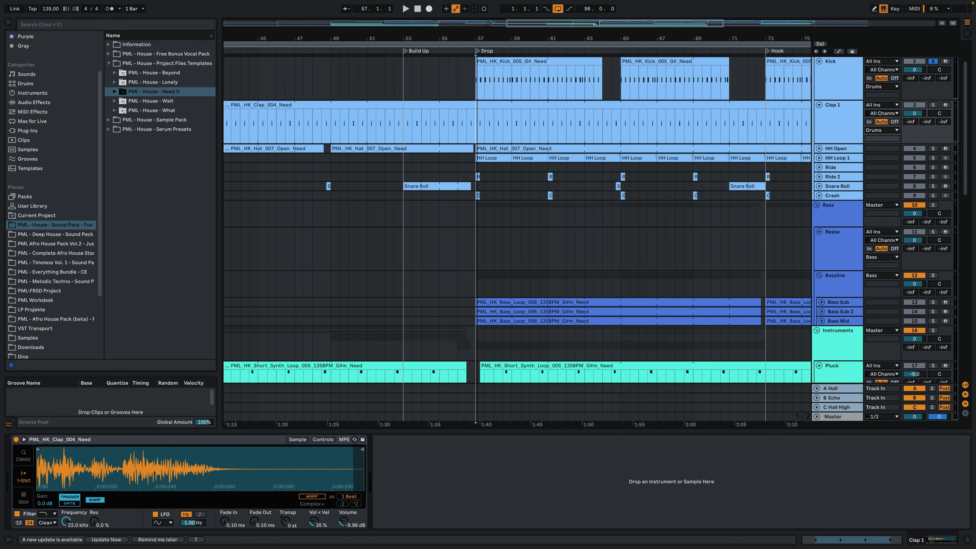
{"action": "left_click_drag", "start_coordinate": [509, 38], "coordinate": [510, 77]}
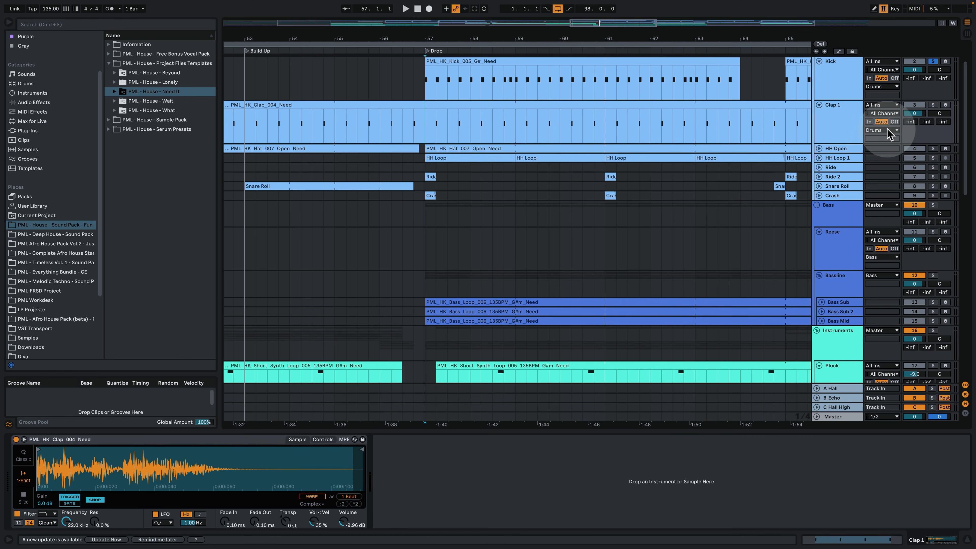
{"action": "key", "text": "space"}
{"action": "left_click", "coordinate": [933, 103]}
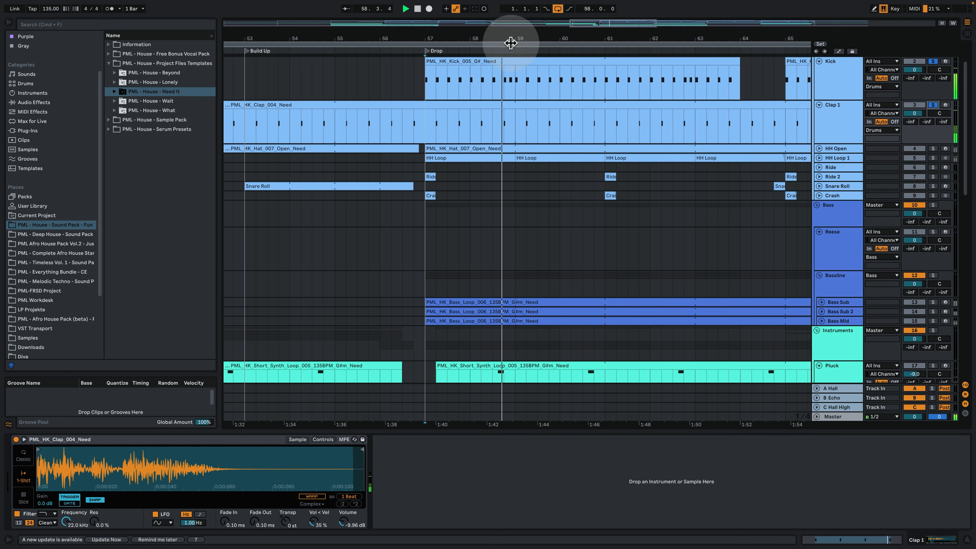
{"action": "scroll", "coordinate": [518, 35], "scroll_direction": "up", "scroll_amount": 3}
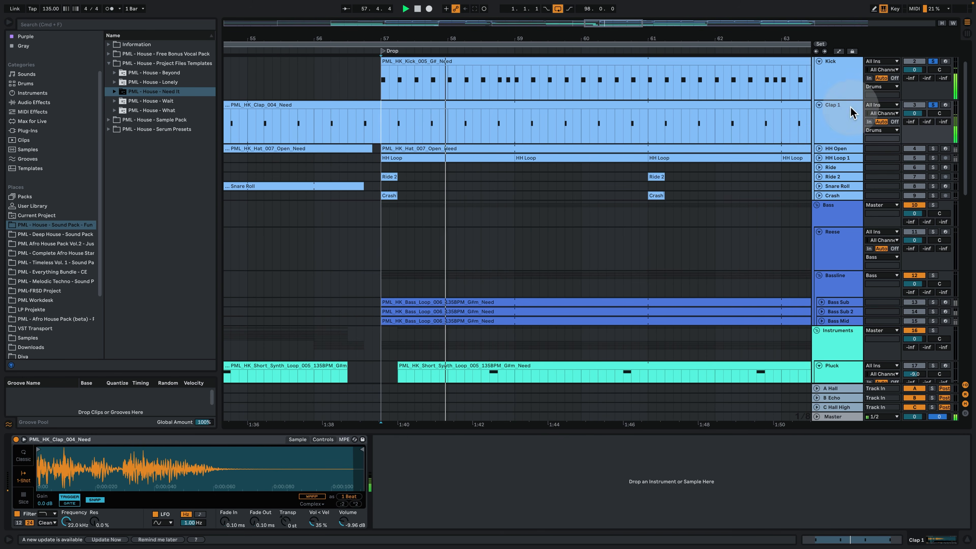
Step: Unfold the HH Open track, solo it along with Kick and Clap 1, and play from bar 57
{"action": "left_click", "coordinate": [834, 148]}
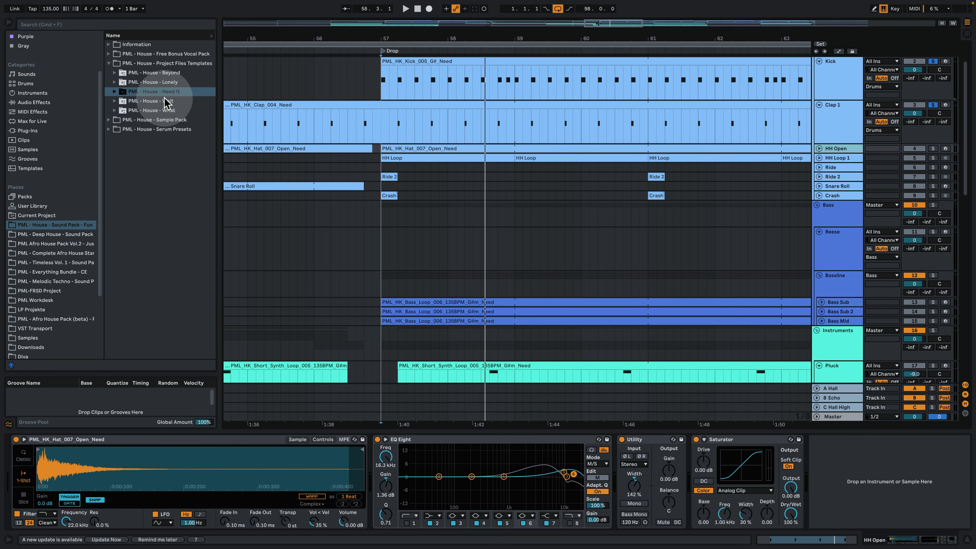
{"action": "left_click", "coordinate": [820, 149]}
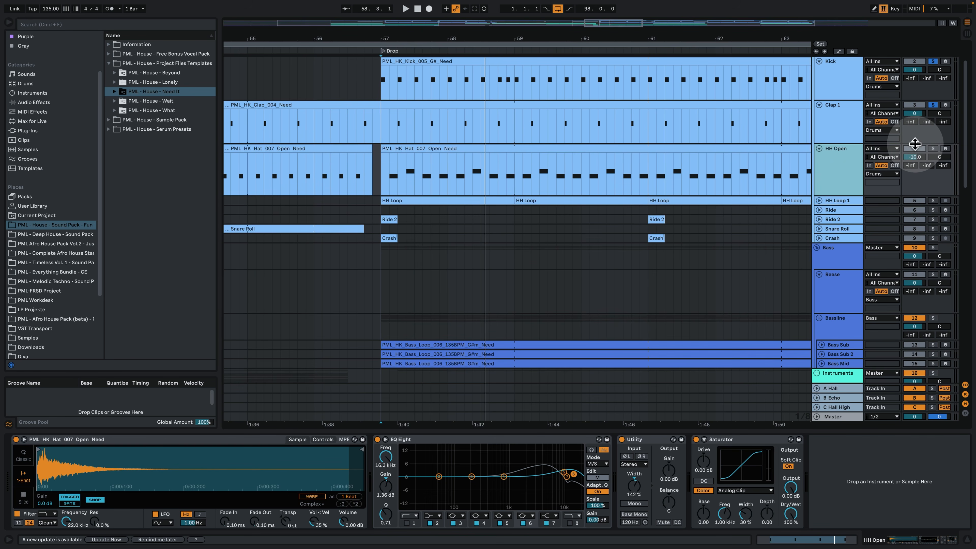
{"action": "left_click", "coordinate": [933, 148]}
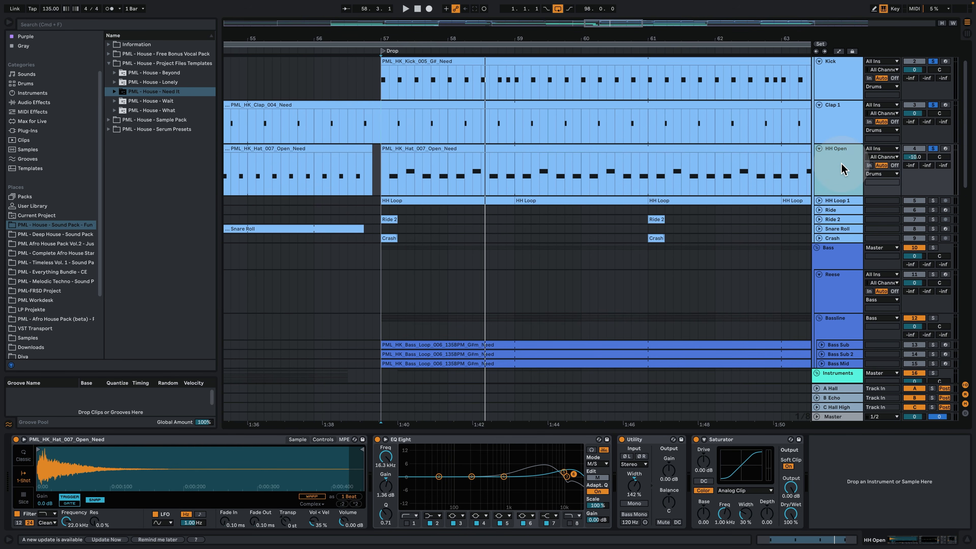
{"action": "key", "text": "space"}
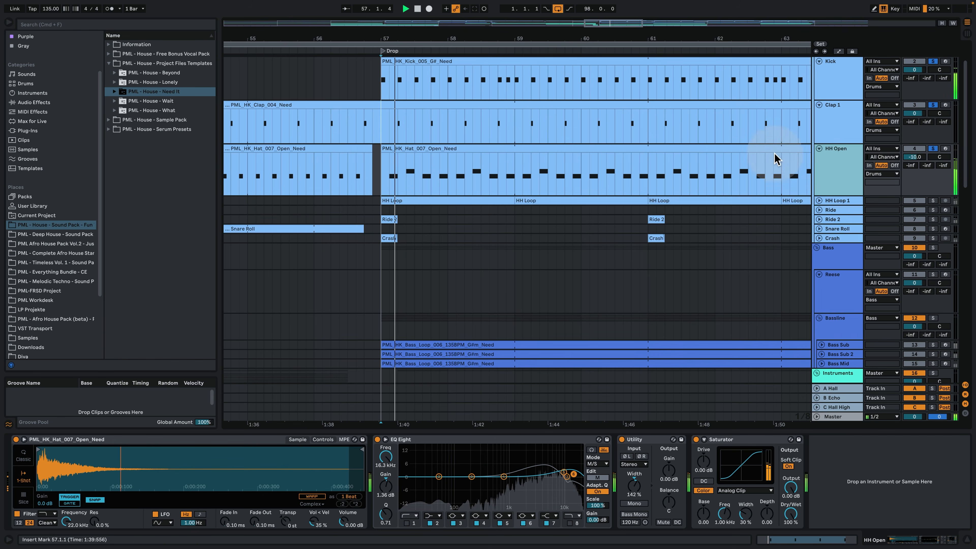
Step: Look at the notes of the HH Open clip at bar 57 and return to the track's devices
{"action": "double_click", "coordinate": [482, 148]}
{"action": "left_click", "coordinate": [571, 148]}
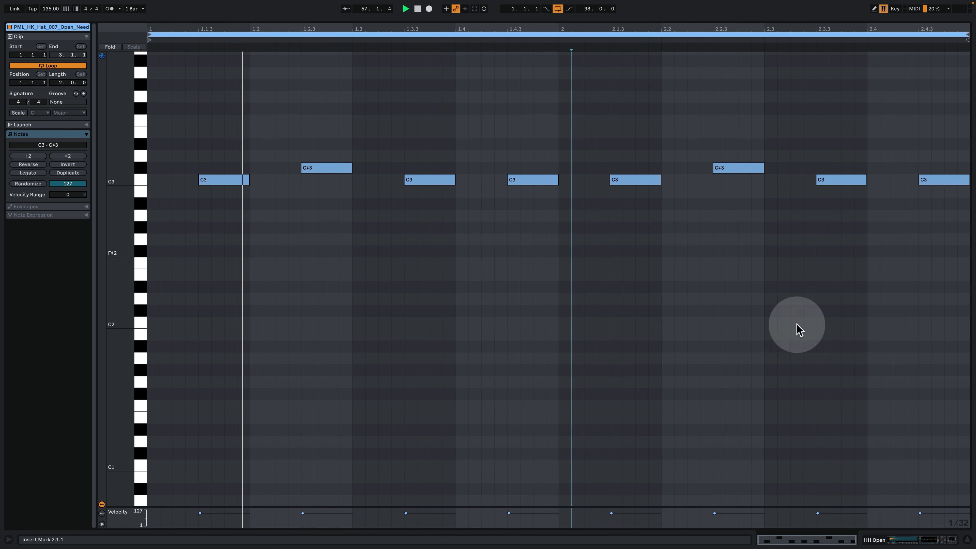
{"action": "left_click", "coordinate": [894, 539]}
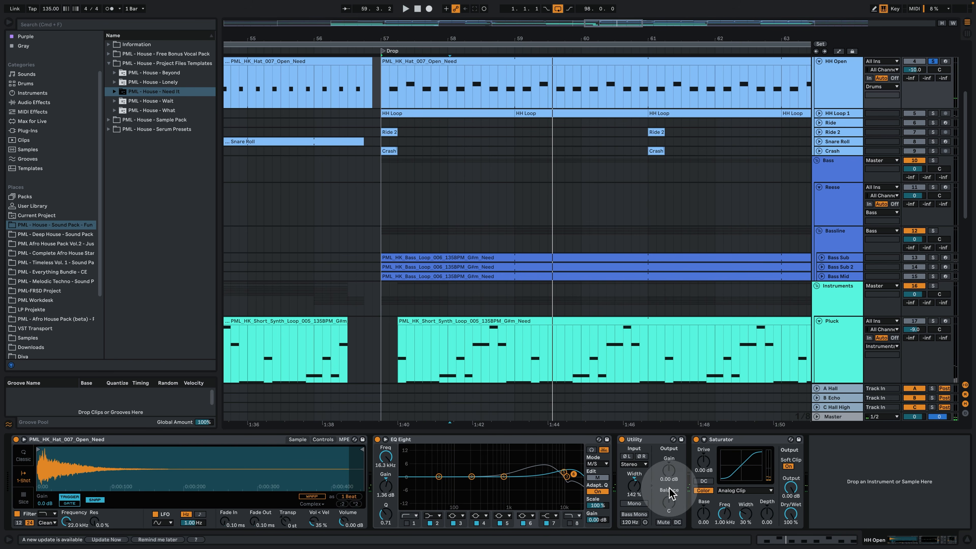
Step: Play HH Open from bar 57 while switching its Utility device off and on again to compare, and stop playback
{"action": "key", "text": "space"}
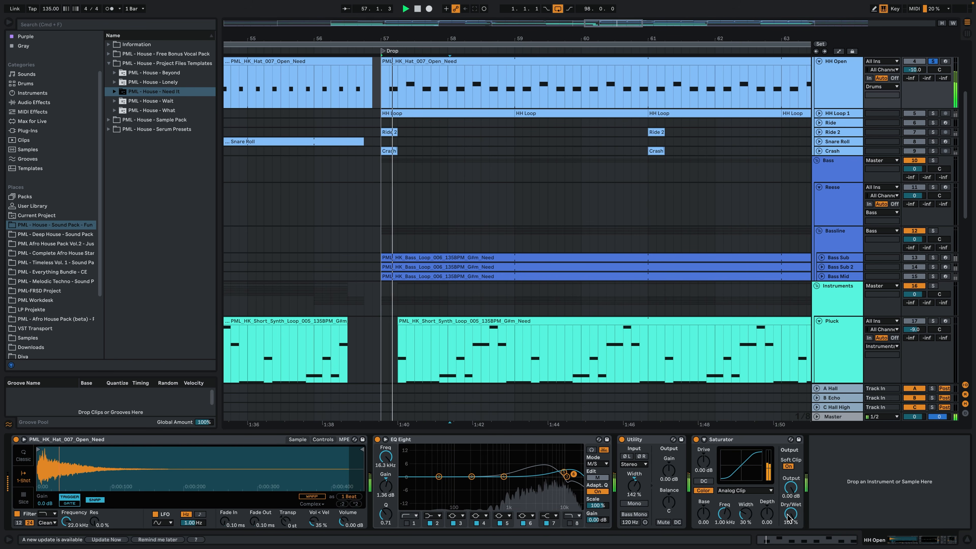
{"action": "left_click", "coordinate": [621, 440]}
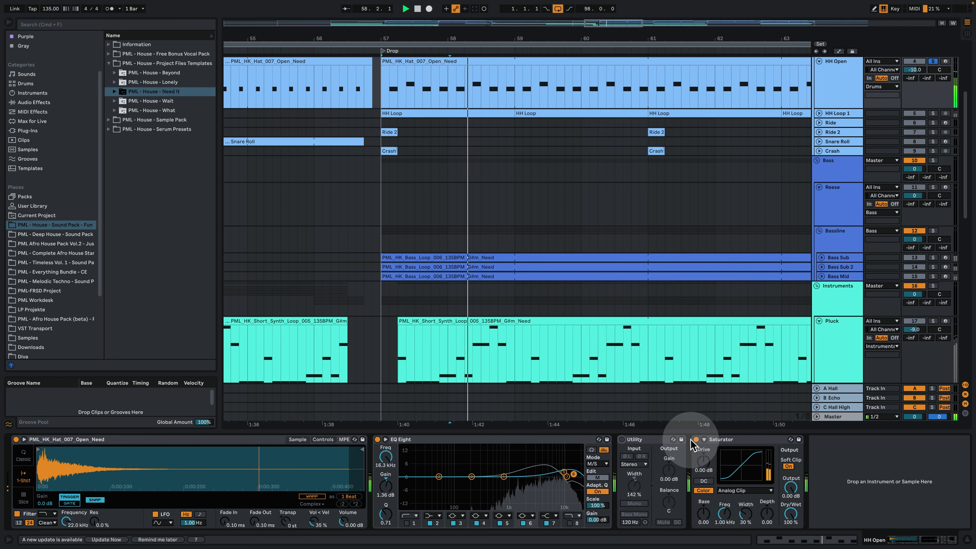
{"action": "left_click", "coordinate": [622, 439]}
{"action": "key", "text": "space"}
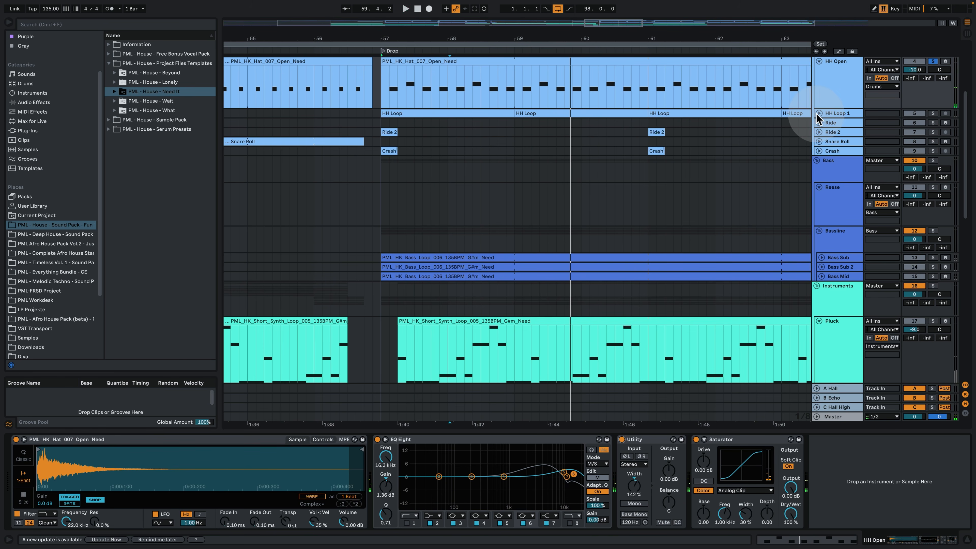
Step: Unfold and solo the HH Loop 1 track, and play its first clip from bar 57
{"action": "left_click", "coordinate": [818, 114]}
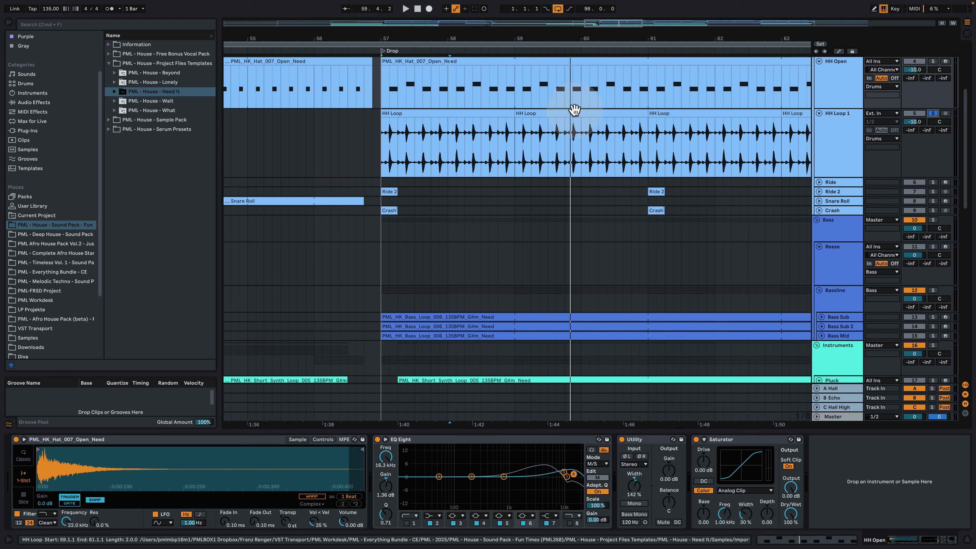
{"action": "left_click", "coordinate": [428, 111]}
{"action": "key", "text": "space"}
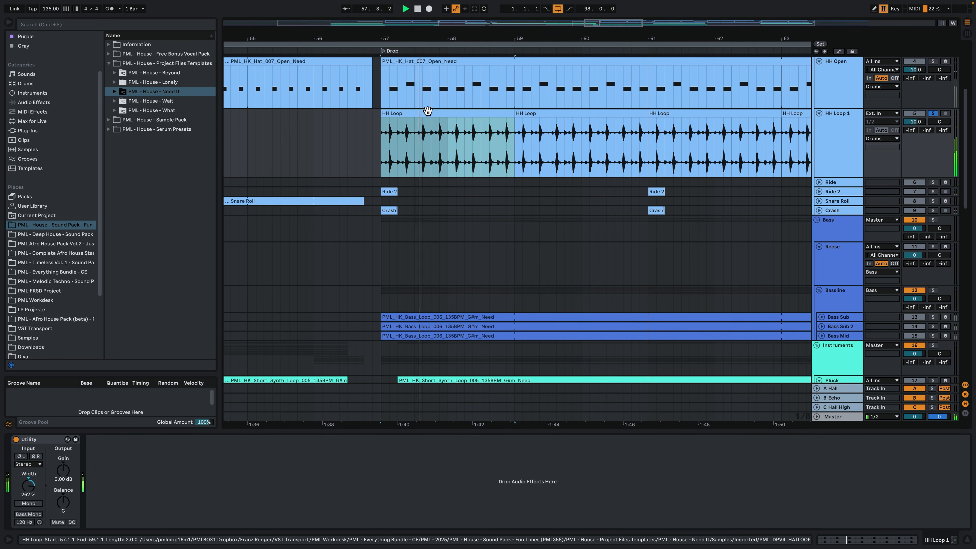
Step: Look at the waveform and source sample file of the HH Loop clip at bar 57, and return to the arrangement
{"action": "double_click", "coordinate": [428, 111]}
{"action": "left_click", "coordinate": [26, 36]}
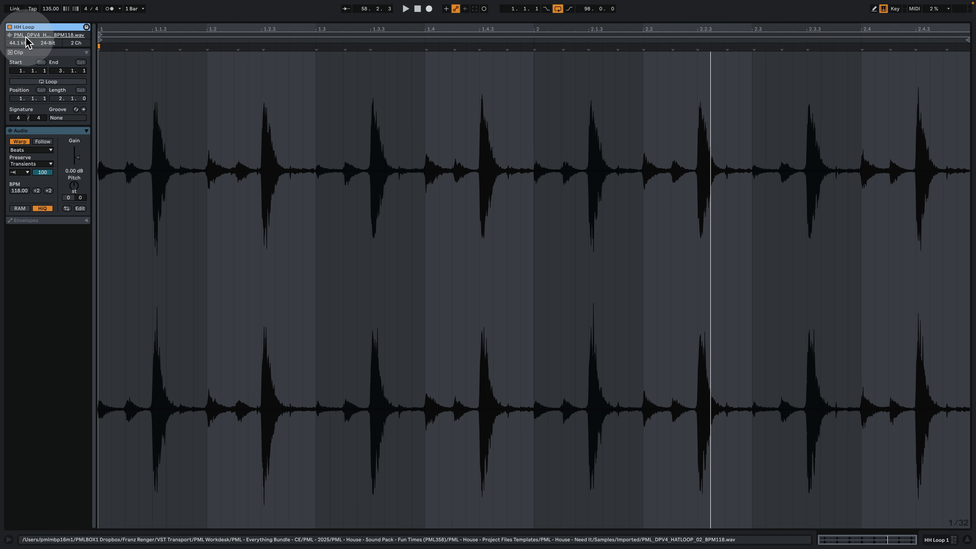
{"action": "left_click", "coordinate": [941, 540]}
Step: Reopen the HH Loop clip's waveform at bar 57, play it through again, and return to the arrangement
{"action": "scroll", "coordinate": [603, 242], "scroll_direction": "up", "scroll_amount": 5}
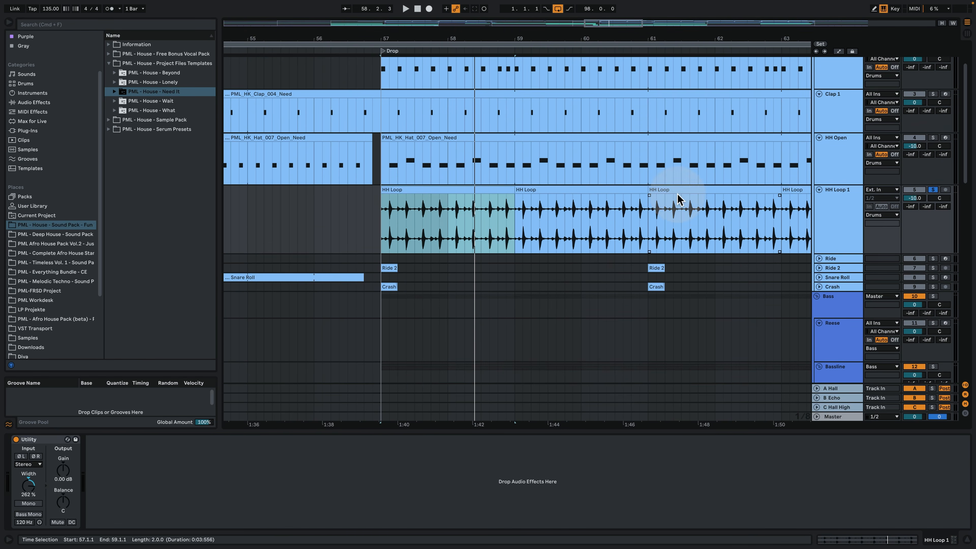
{"action": "double_click", "coordinate": [422, 198]}
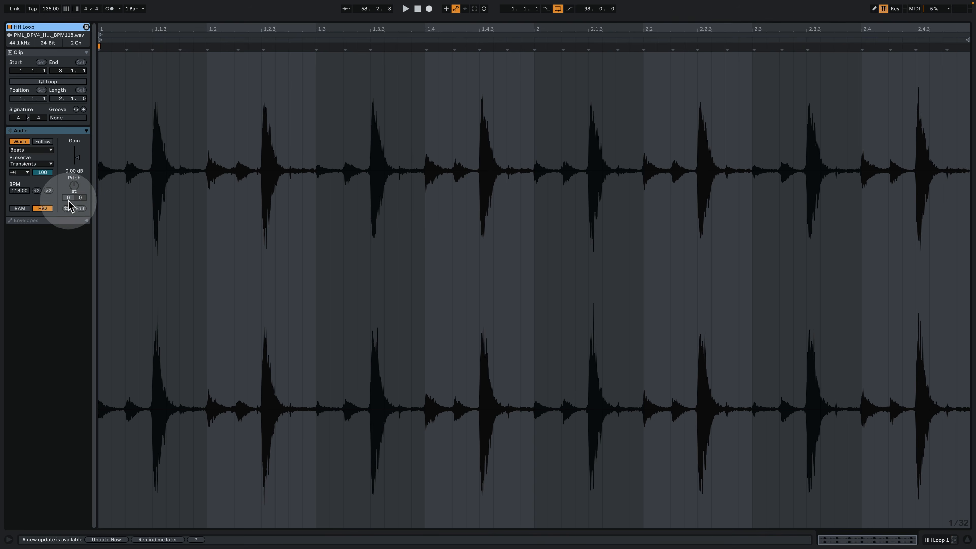
{"action": "key", "text": "space"}
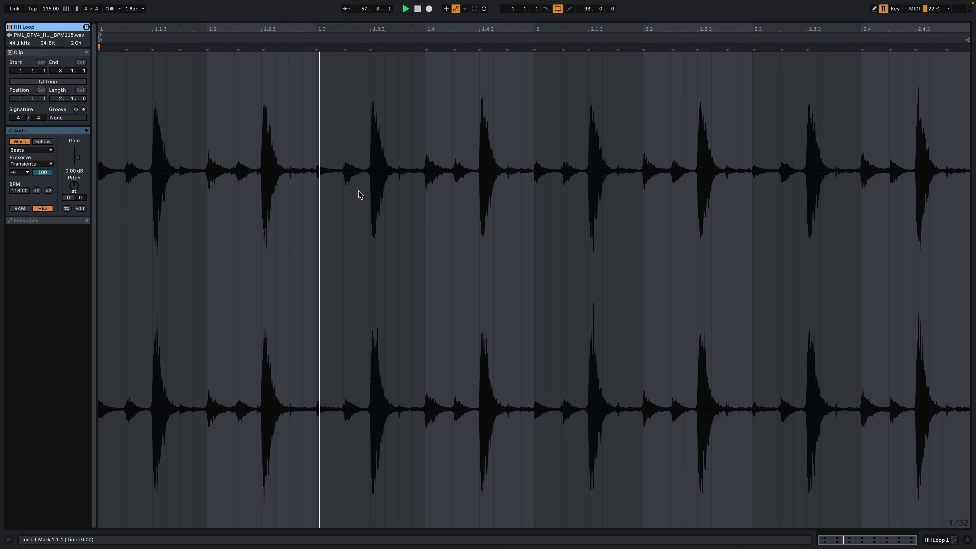
{"action": "left_click", "coordinate": [942, 538]}
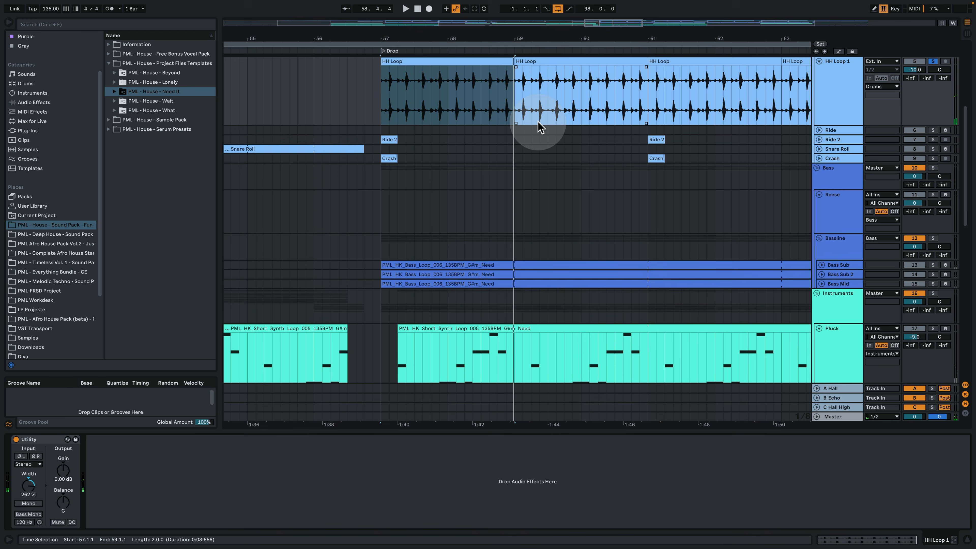
{"action": "double_click", "coordinate": [472, 60]}
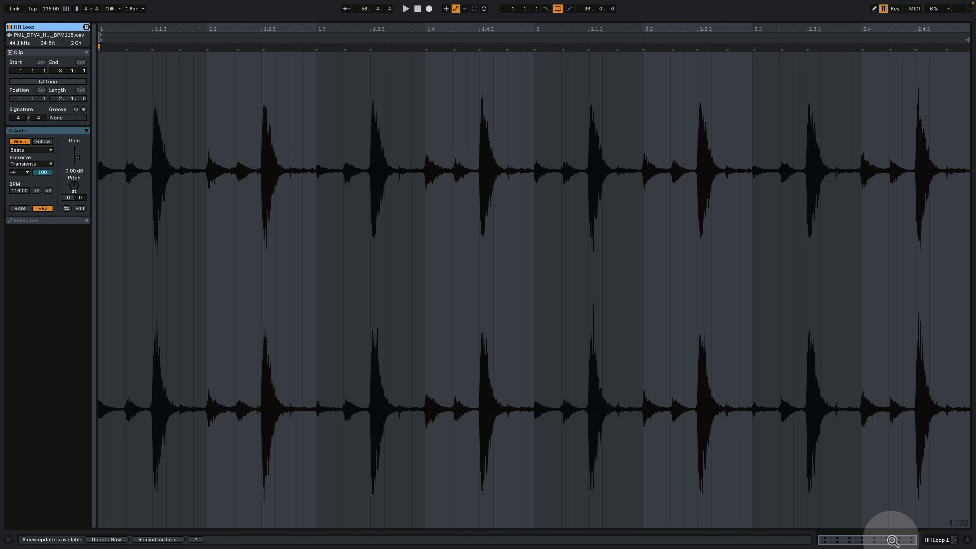
{"action": "left_click", "coordinate": [927, 540]}
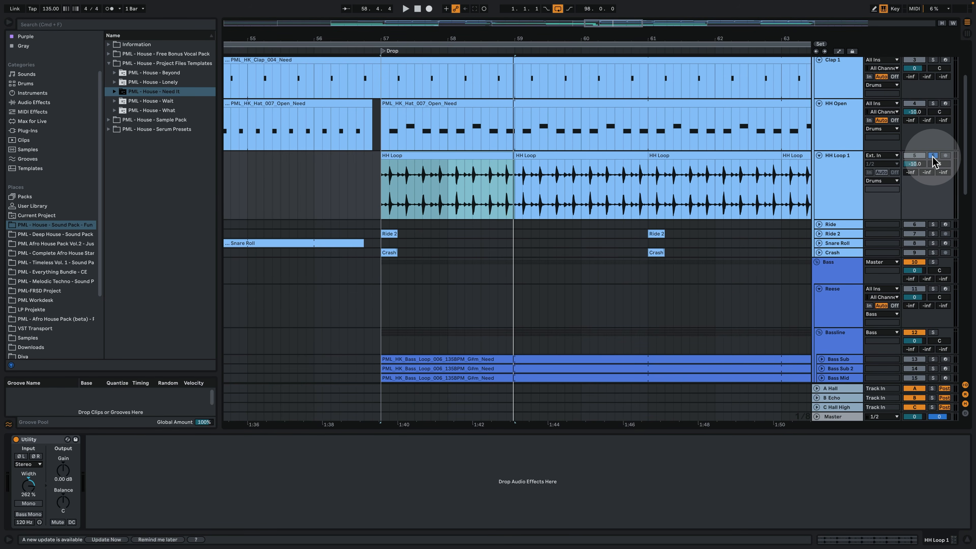
Step: Solo Kick, Clap 1, HH Open and HH Loop 1 together and play them from bar 57 across the second Drop
{"action": "scroll", "coordinate": [935, 161], "scroll_direction": "up", "scroll_amount": 3}
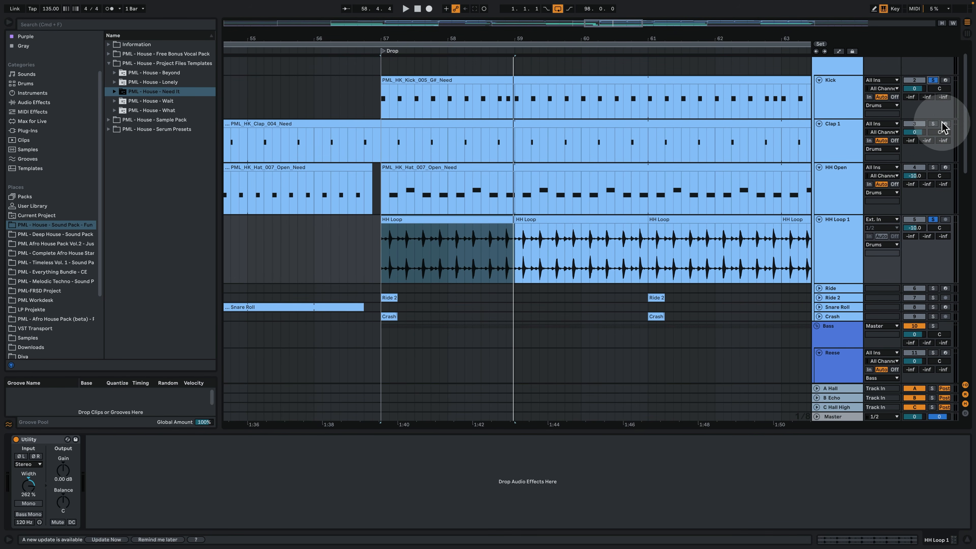
{"action": "left_click", "coordinate": [933, 123]}
{"action": "key", "text": "space"}
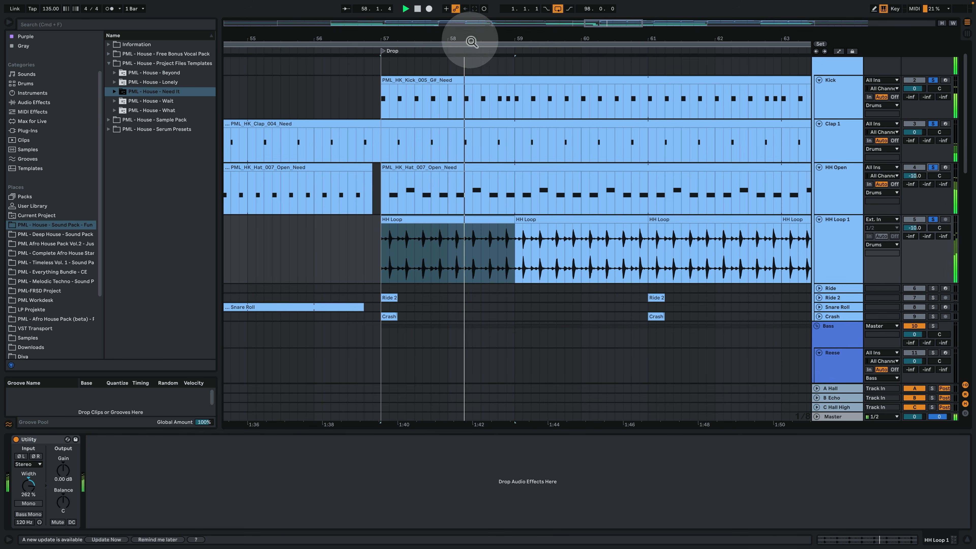
{"action": "left_click_drag", "start_coordinate": [472, 41], "coordinate": [523, 245]}
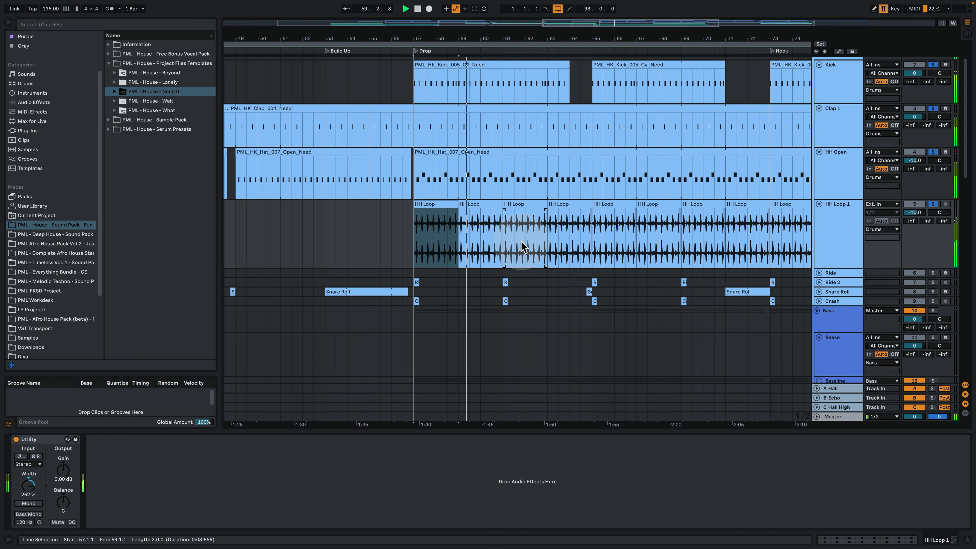
Step: Unfold the Ride 2 and Crash tracks, solo Ride 2, and play its hit at bar 57
{"action": "left_click", "coordinate": [838, 283]}
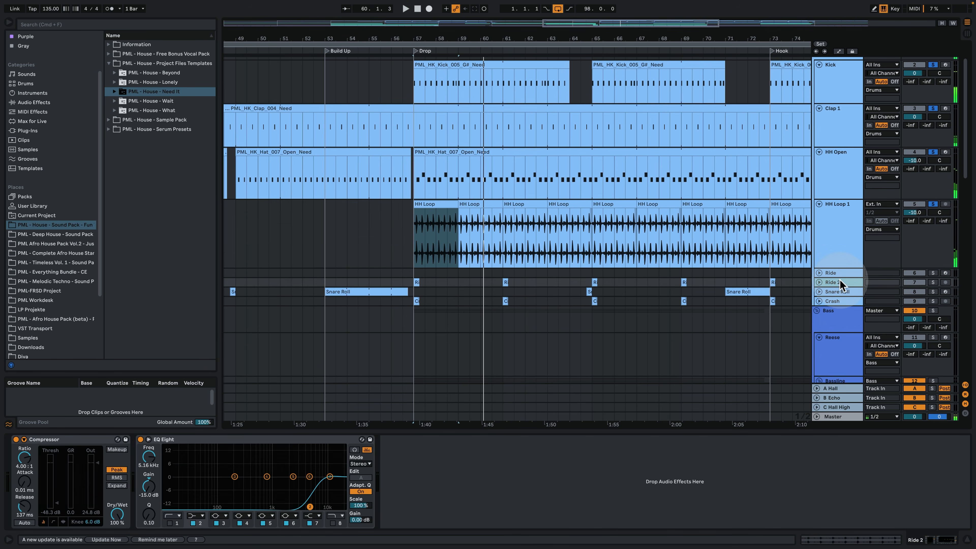
{"action": "left_click", "coordinate": [817, 283]}
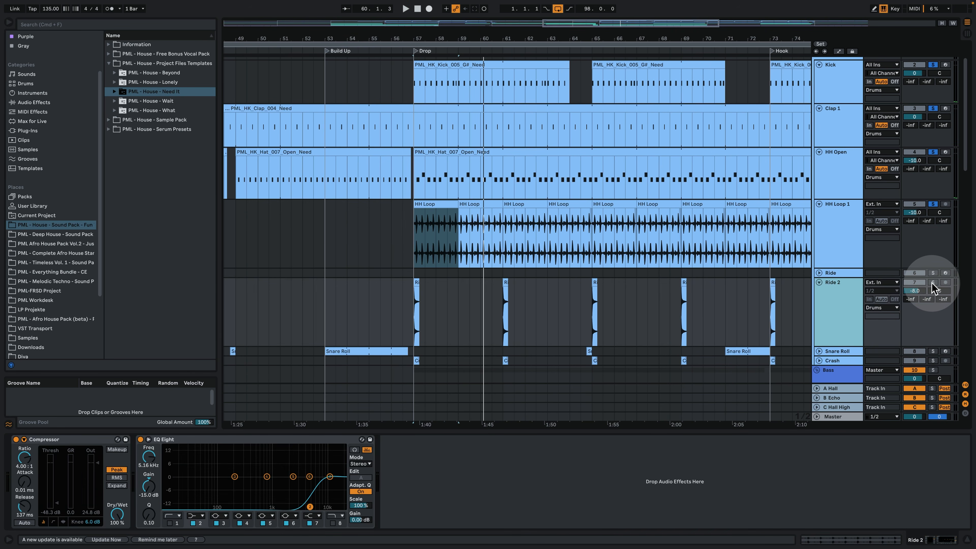
{"action": "left_click", "coordinate": [819, 360]}
{"action": "scroll", "coordinate": [718, 305], "scroll_direction": "down", "scroll_amount": 3}
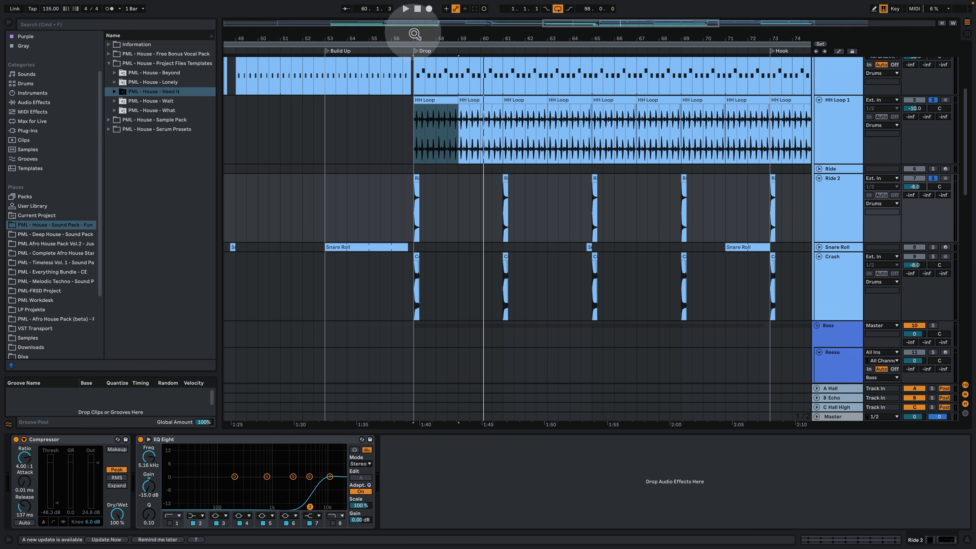
{"action": "left_click_drag", "start_coordinate": [415, 34], "coordinate": [453, 148]}
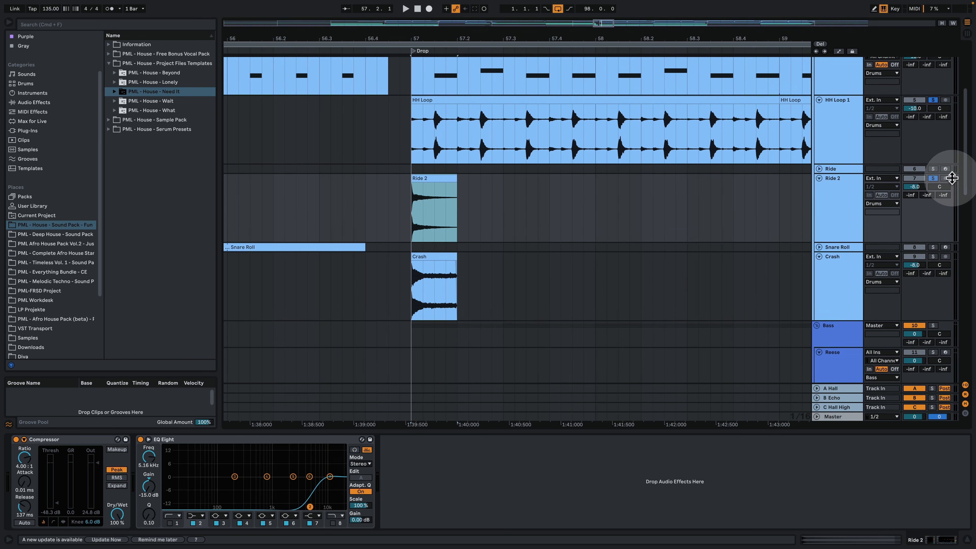
{"action": "key", "text": "space"}
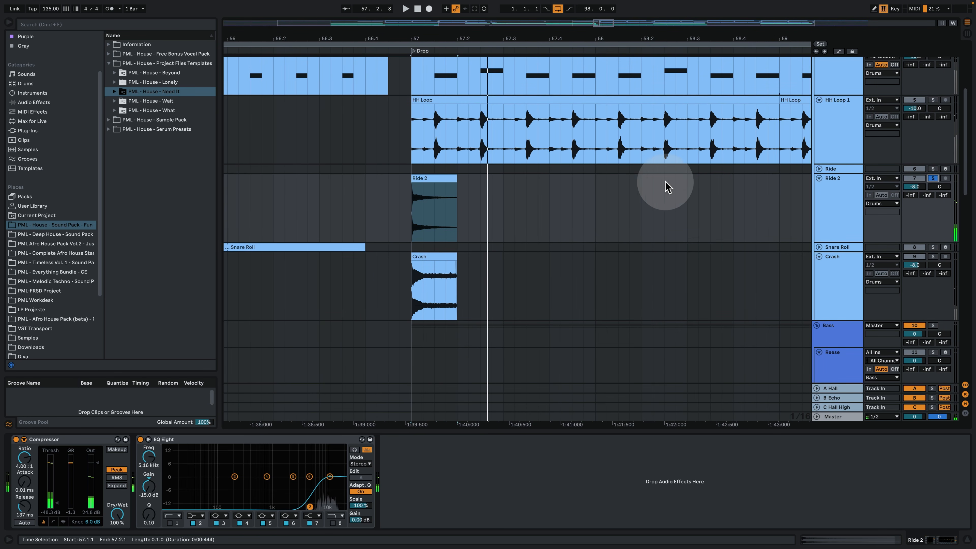
Step: Solo Crash together with Ride 2, view the Crash devices, and play both hits at bar 57
{"action": "left_click", "coordinate": [933, 256]}
{"action": "left_click", "coordinate": [841, 266]}
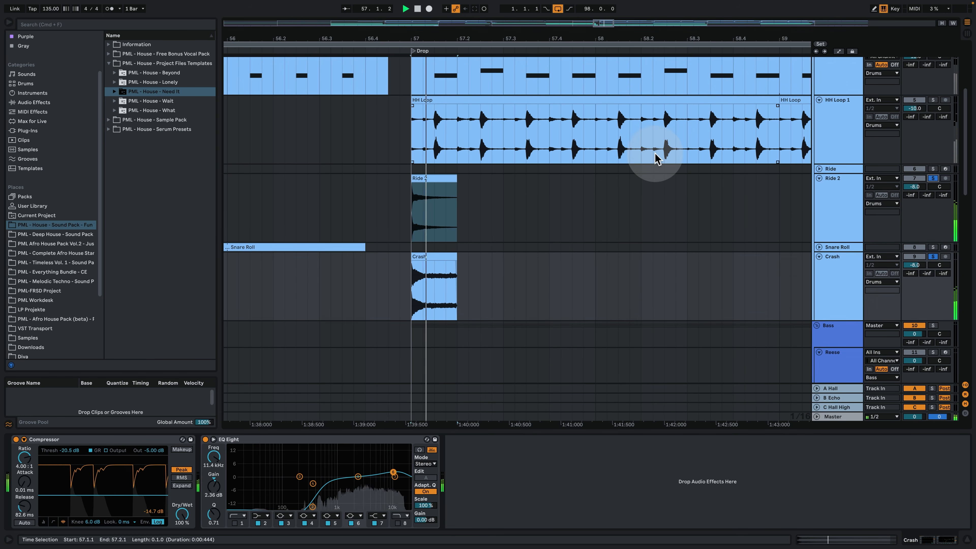
{"action": "key", "text": "space"}
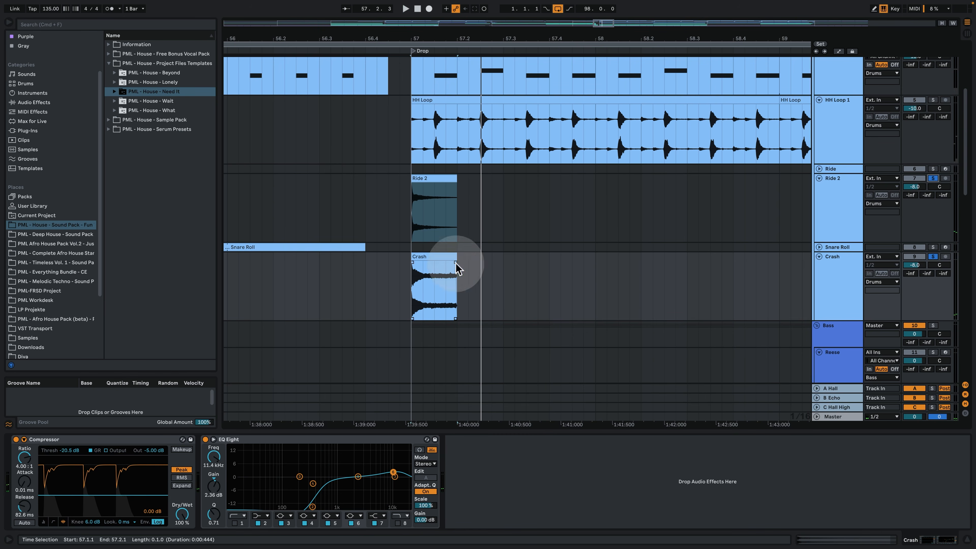
Step: Unfold and solo the Snare Roll track, and play its Build Up clip from bar 55
{"action": "left_click_drag", "start_coordinate": [438, 36], "coordinate": [464, 33]}
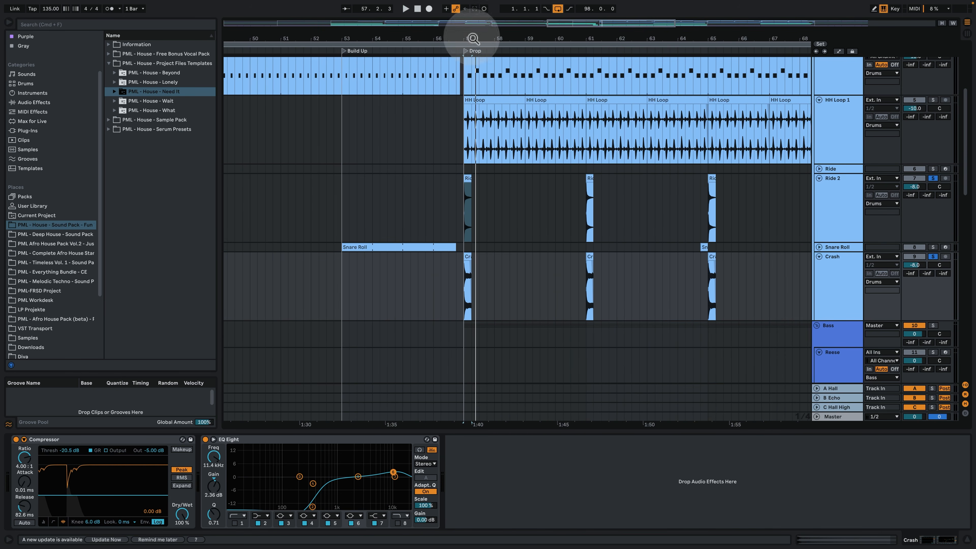
{"action": "left_click", "coordinate": [819, 246]}
{"action": "left_click", "coordinate": [403, 276]}
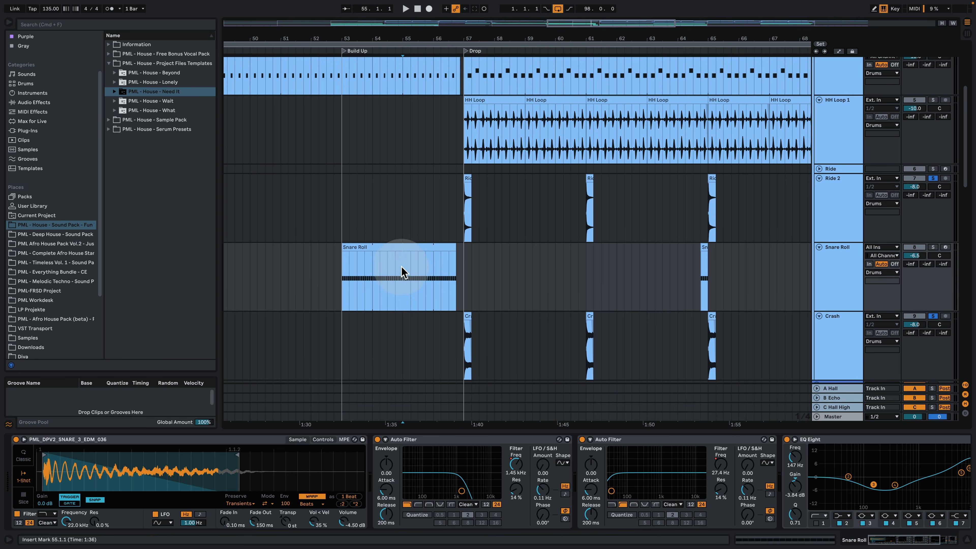
{"action": "left_click", "coordinate": [933, 248]}
{"action": "key", "text": "space"}
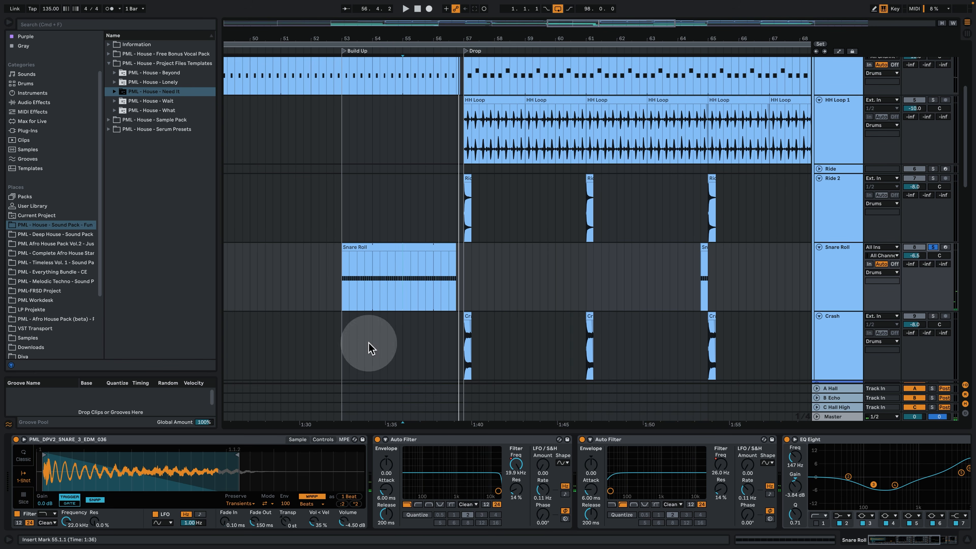
Step: Replay the Snare Roll clip from about bar 54 while watching its two Auto Filter devices
{"action": "left_click", "coordinate": [380, 272]}
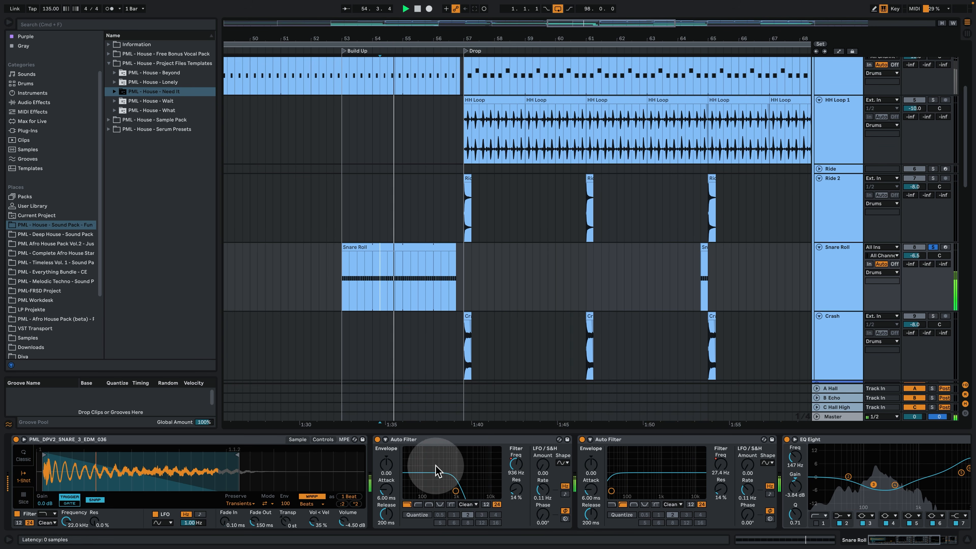
{"action": "left_click", "coordinate": [380, 300]}
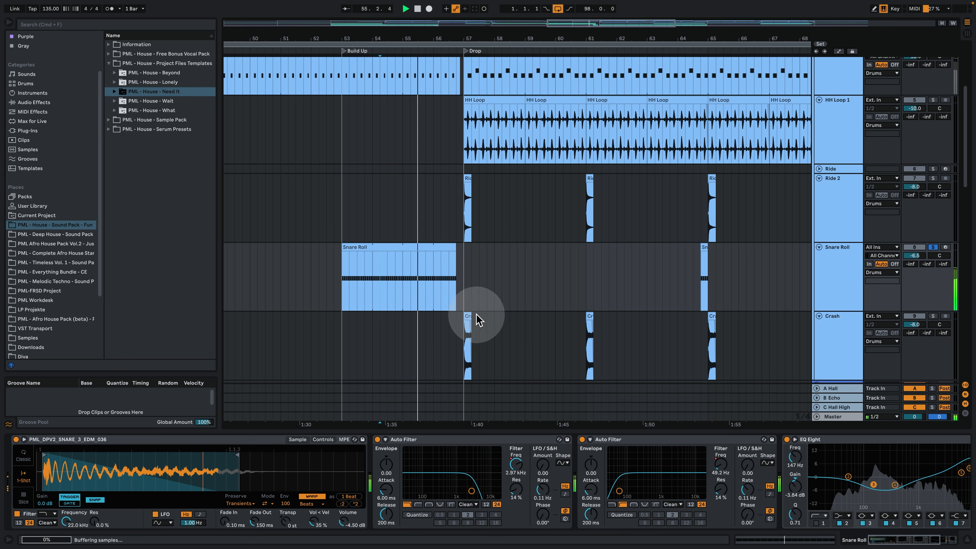
{"action": "key", "text": "space"}
Step: Show the Frequency automation of both Auto Filters on Snare Roll, and play the Build Up clip again
{"action": "left_click", "coordinate": [839, 51]}
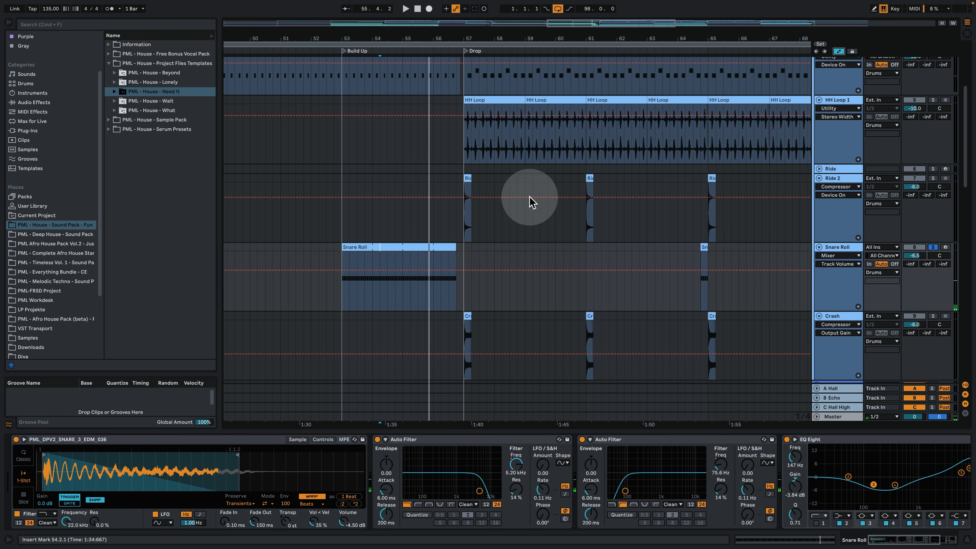
{"action": "left_click", "coordinate": [517, 465]}
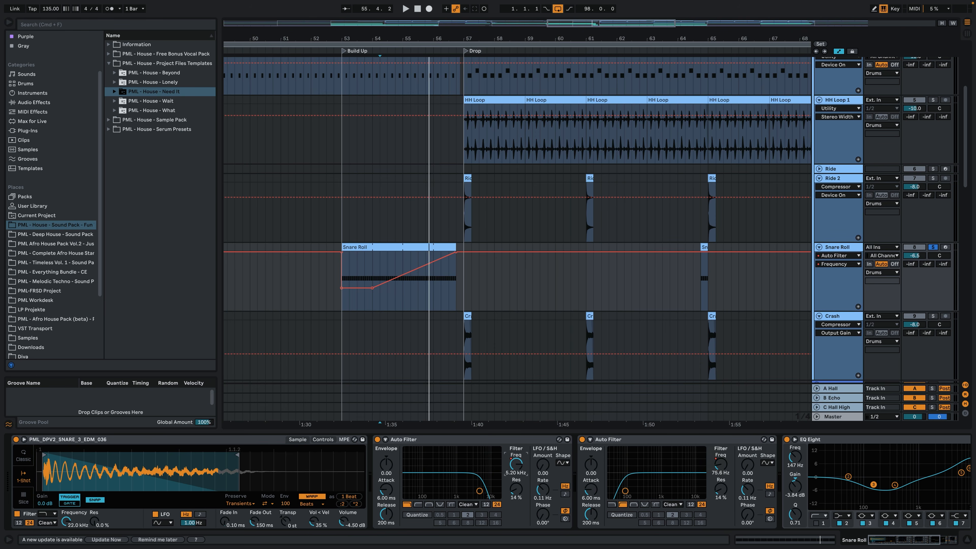
{"action": "left_click", "coordinate": [721, 464]}
{"action": "key", "text": "space"}
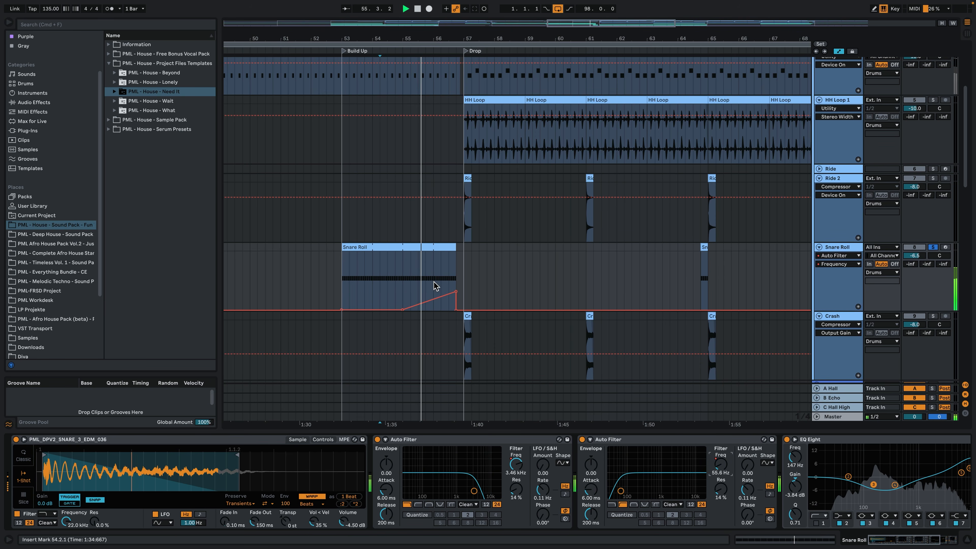
{"action": "key", "text": "space"}
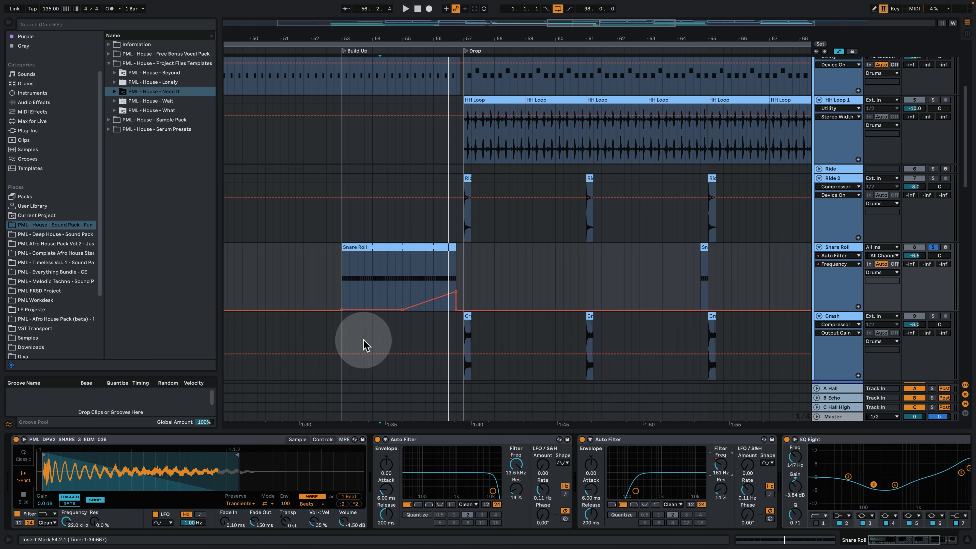
{"action": "key", "text": "space"}
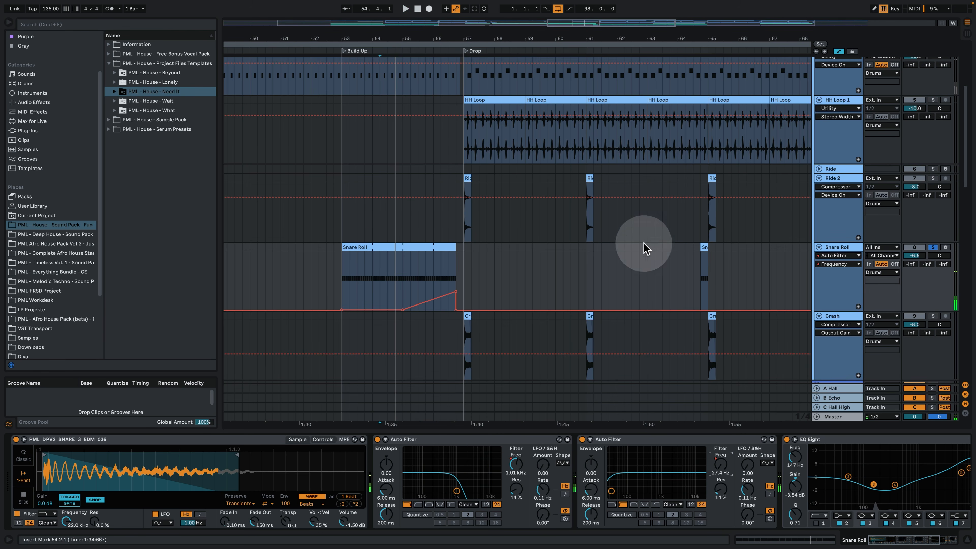
Step: Fit the whole arrangement in view, select the Ride clip at bar 81, unfold its track, and hide the automation
{"action": "scroll", "coordinate": [644, 245], "scroll_direction": "down", "scroll_amount": 3}
{"action": "scroll", "coordinate": [644, 245], "scroll_direction": "up", "scroll_amount": 5}
{"action": "left_click_drag", "start_coordinate": [619, 38], "coordinate": [619, 5]}
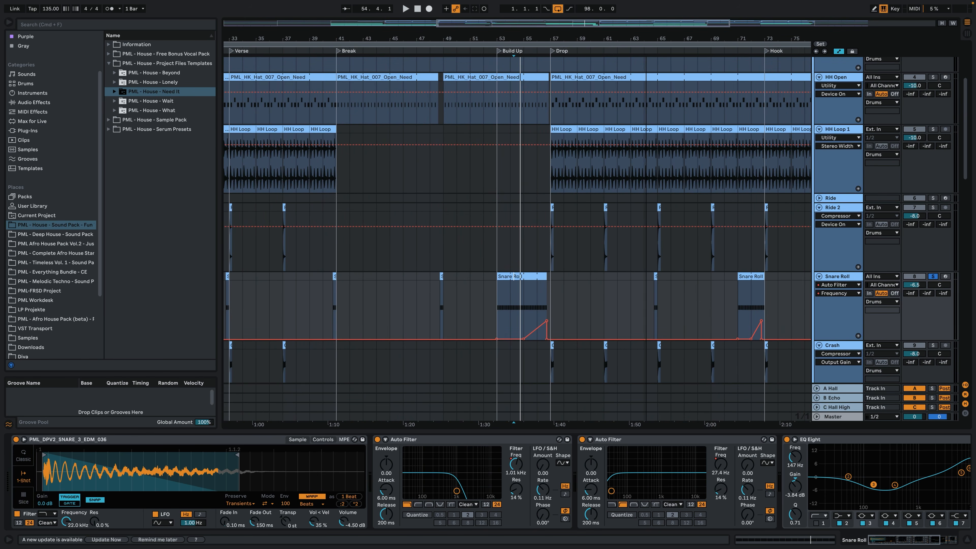
{"action": "key", "text": "w"}
{"action": "left_click", "coordinate": [679, 197]}
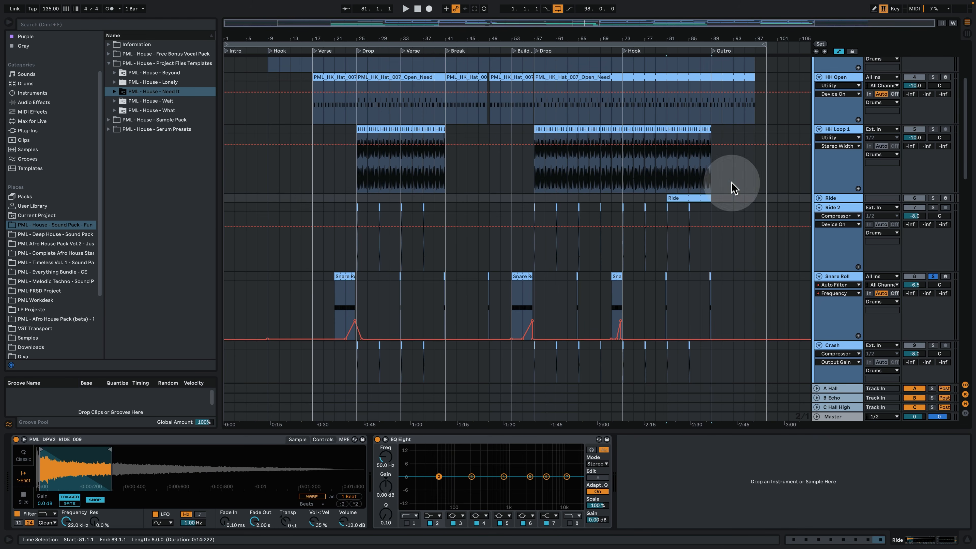
{"action": "left_click", "coordinate": [819, 198]}
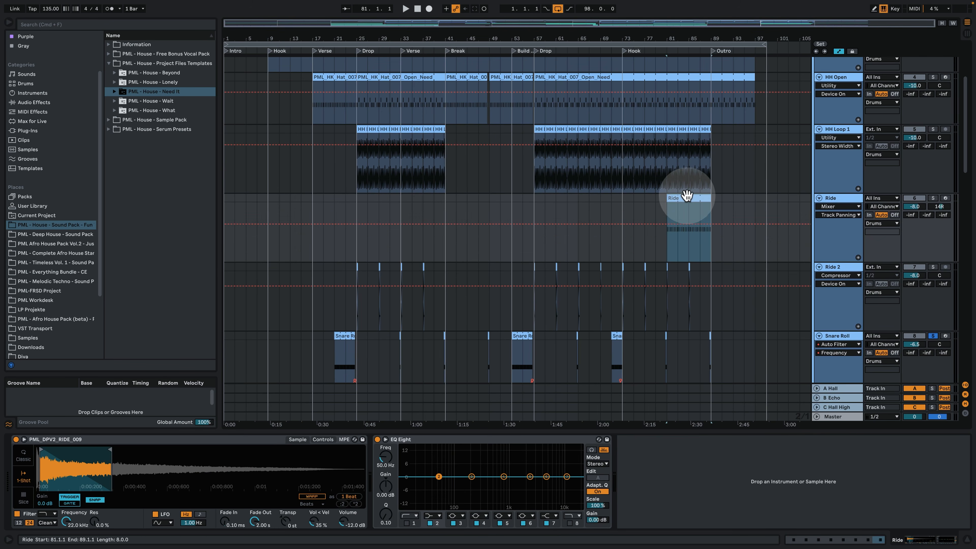
{"action": "left_click", "coordinate": [839, 52]}
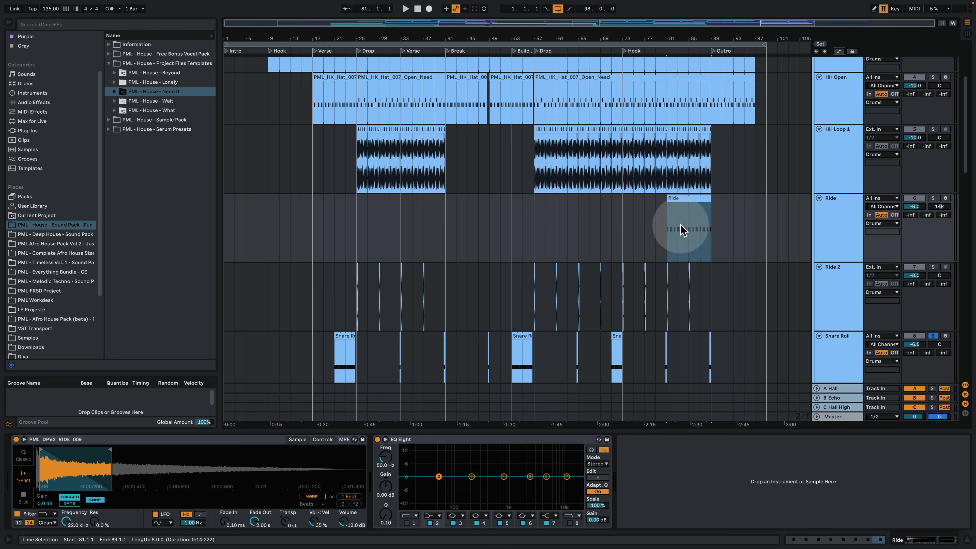
Step: Play the Ride entry from bar 79 together with the other drums, and look closely at its notes from bar 81
{"action": "left_click", "coordinate": [933, 198]}
{"action": "key", "text": "space"}
{"action": "left_click", "coordinate": [660, 202]}
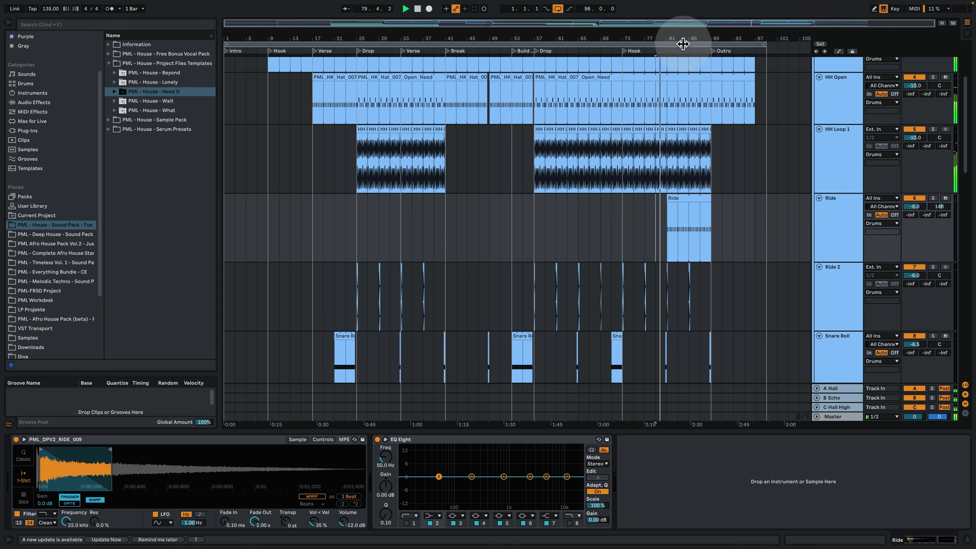
{"action": "left_click_drag", "start_coordinate": [683, 39], "coordinate": [683, 144]}
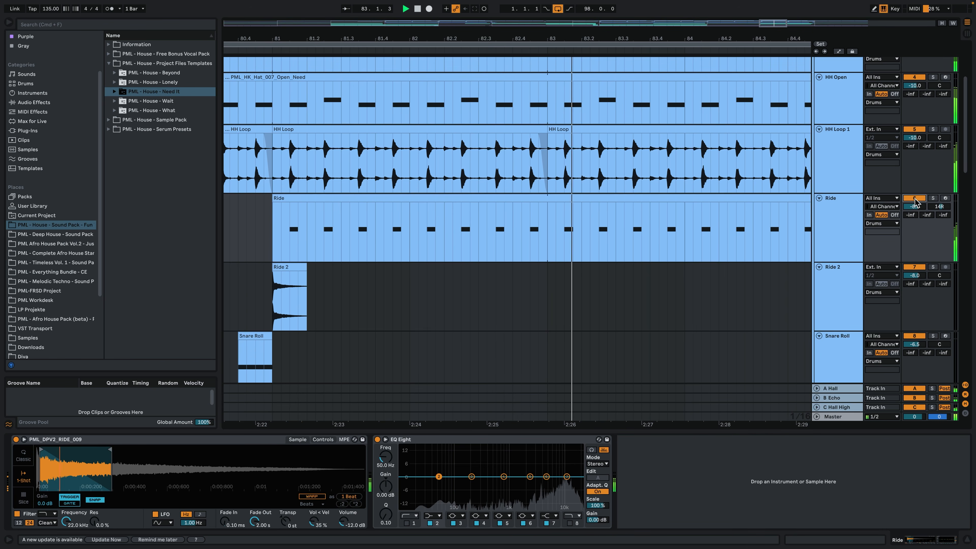
{"action": "left_click", "coordinate": [946, 218]}
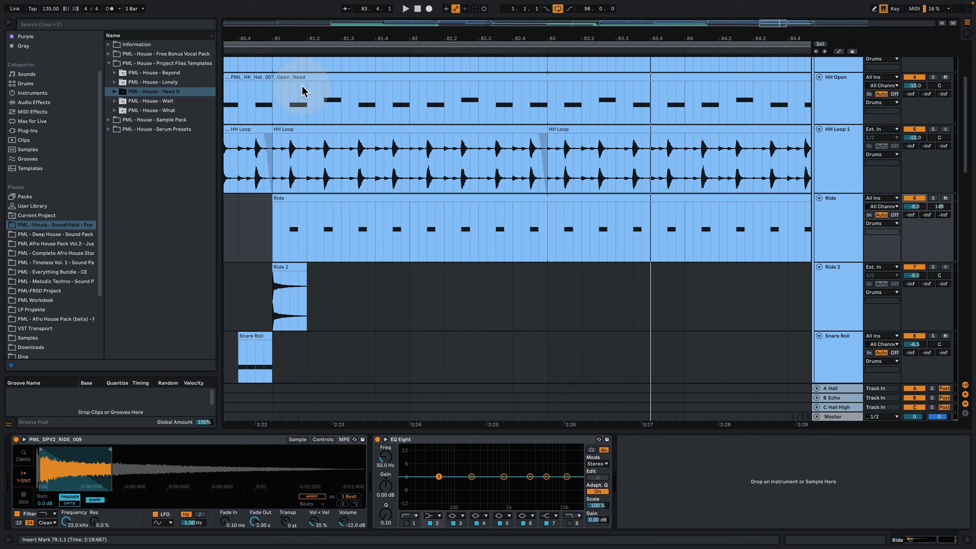
Step: Compare the Ride pattern with HH Open, and play from bar 81 while toggling the Ride track's activator
{"action": "left_click", "coordinate": [607, 97]}
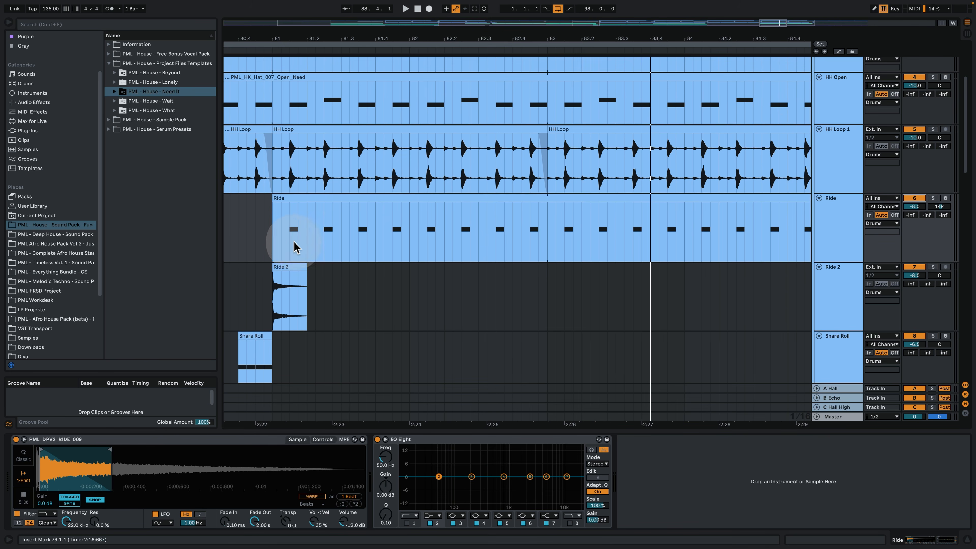
{"action": "key", "text": "space"}
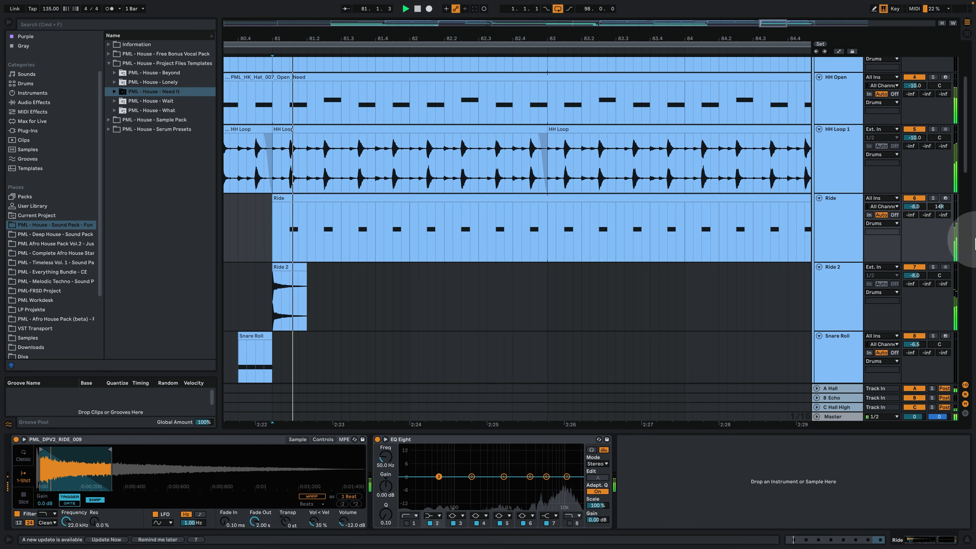
{"action": "left_click", "coordinate": [914, 198]}
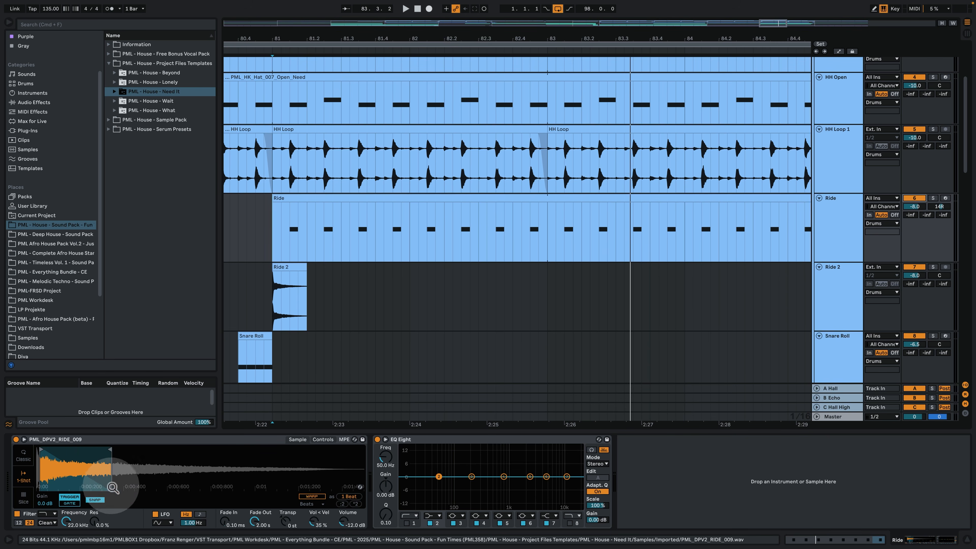
{"action": "key", "text": "space"}
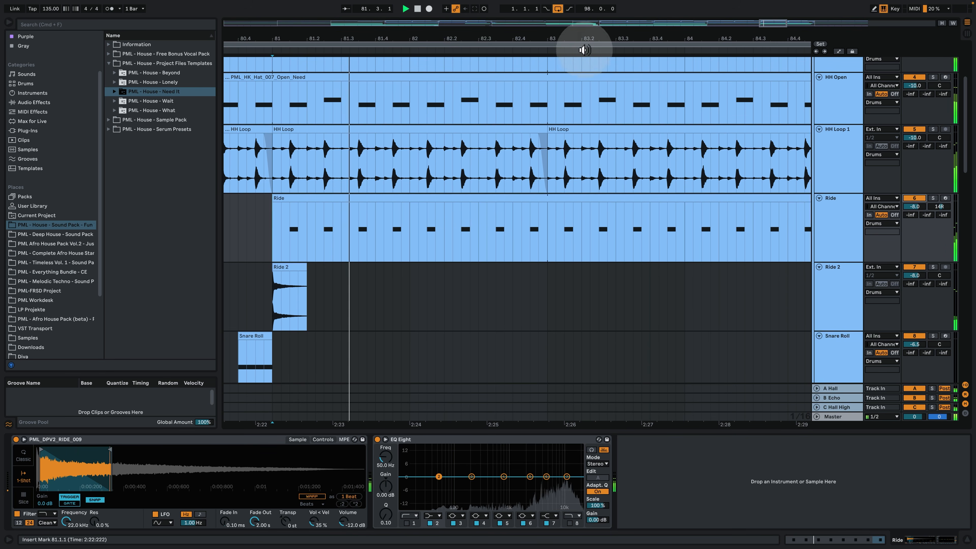
Step: Solo the Drums group and play all drum tracks through the Hook section up to the Outro at bar 89
{"action": "left_click_drag", "start_coordinate": [578, 35], "coordinate": [579, 16]}
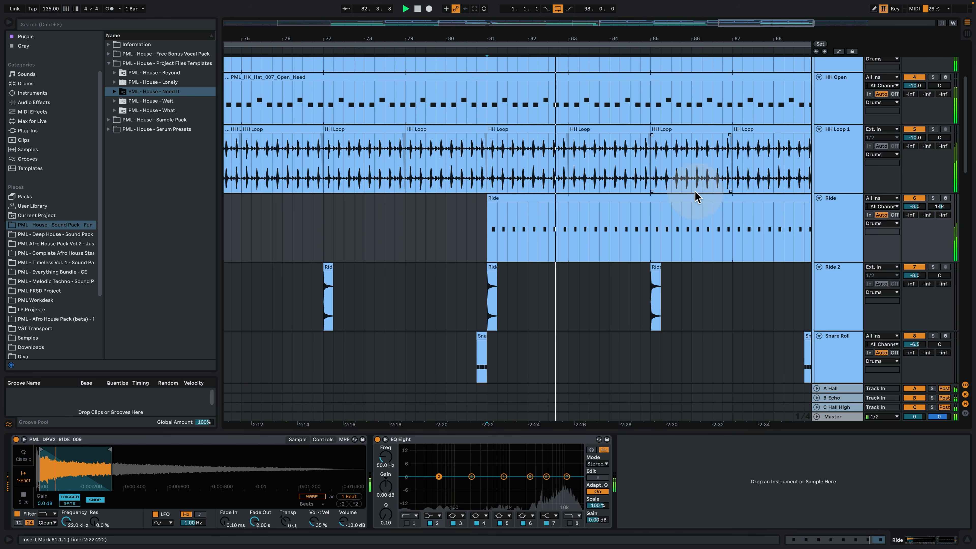
{"action": "scroll", "coordinate": [682, 211], "scroll_direction": "up", "scroll_amount": 5}
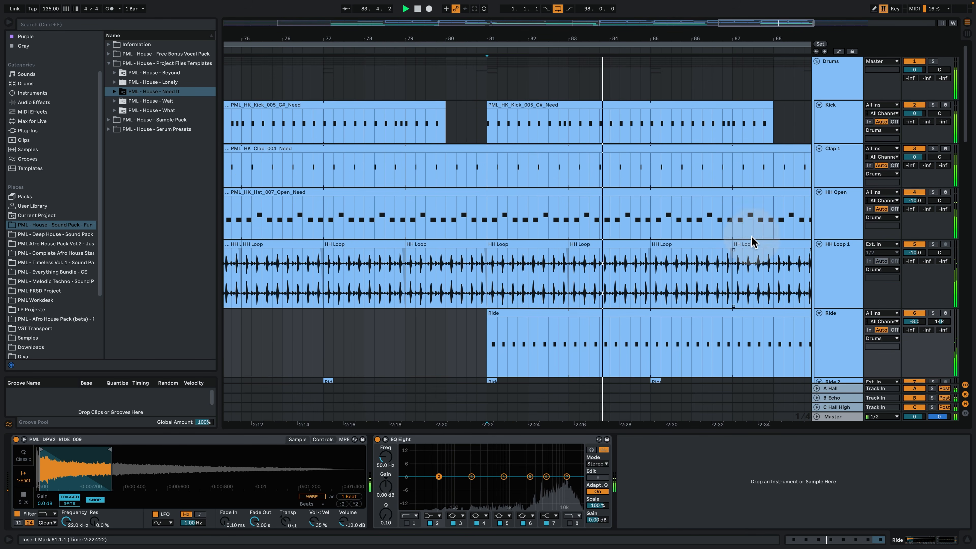
{"action": "left_click", "coordinate": [933, 61]}
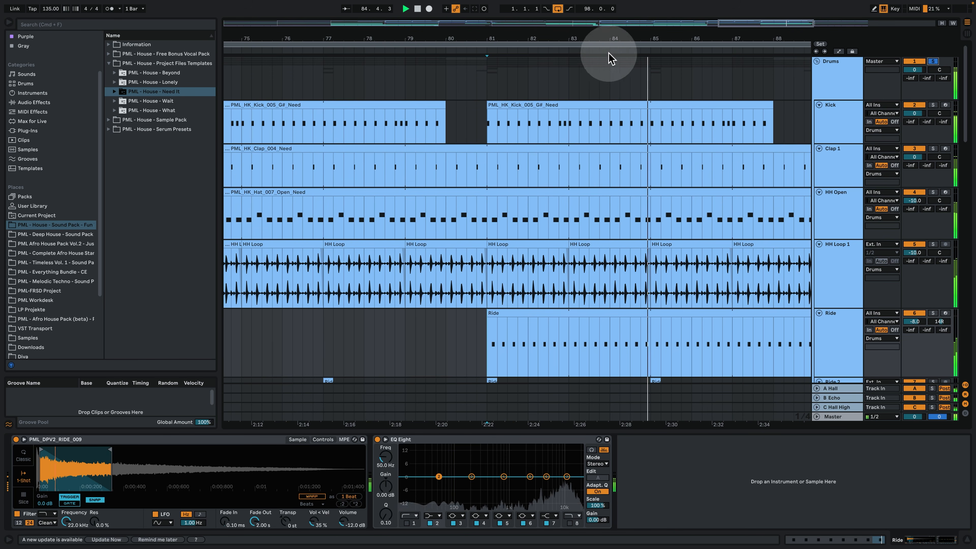
{"action": "left_click_drag", "start_coordinate": [517, 42], "coordinate": [516, 26]}
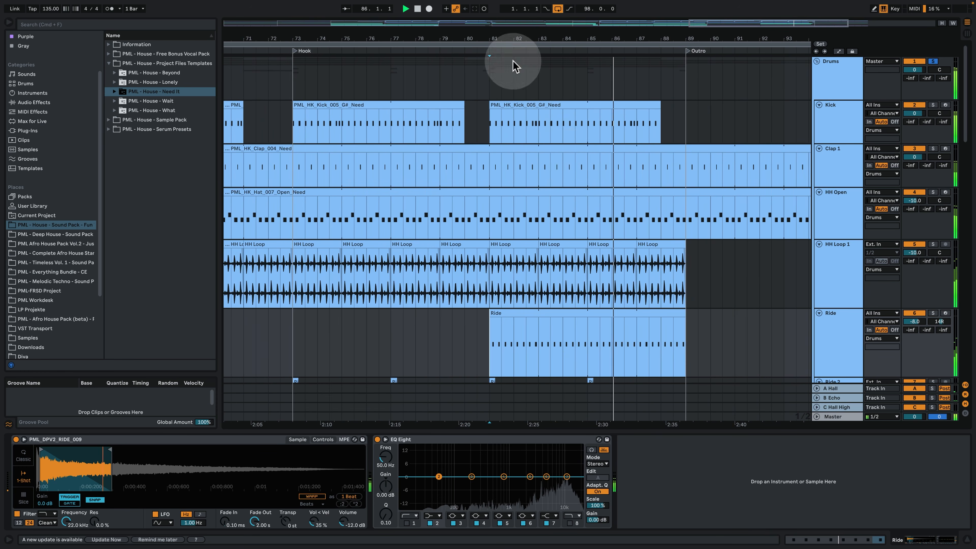
{"action": "scroll", "coordinate": [577, 181], "scroll_direction": "down", "scroll_amount": 5}
{"action": "scroll", "coordinate": [576, 188], "scroll_direction": "down", "scroll_amount": 2}
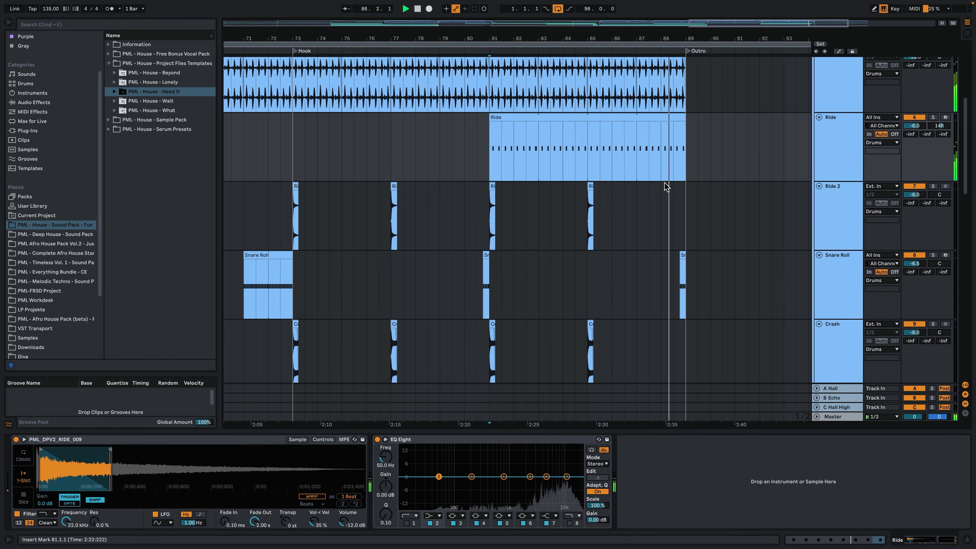
{"action": "key", "text": "space"}
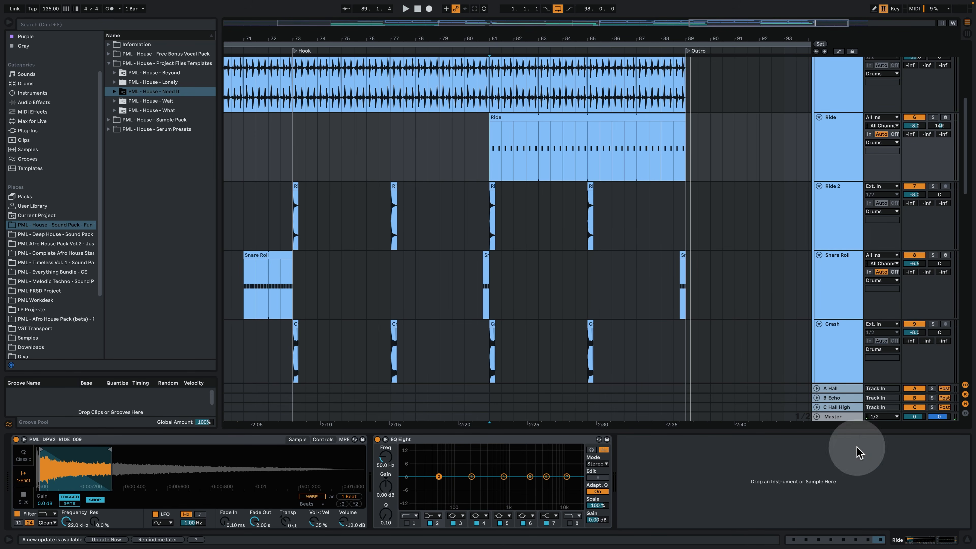
Step: Examine the device chains of the A Hall, B Echo and C Hall High return tracks one after another
{"action": "left_click", "coordinate": [965, 540]}
{"action": "scroll", "coordinate": [845, 431], "scroll_direction": "down", "scroll_amount": 3}
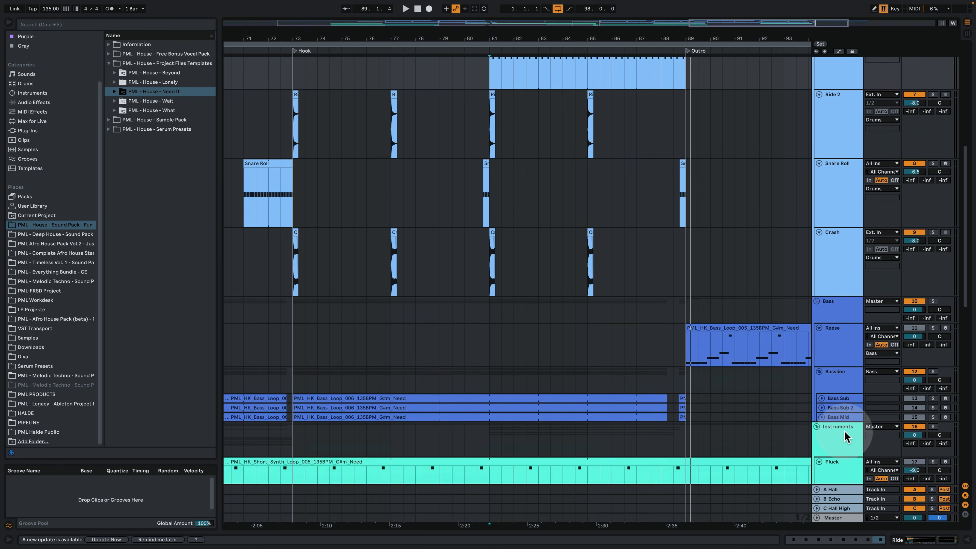
{"action": "double_click", "coordinate": [853, 494]}
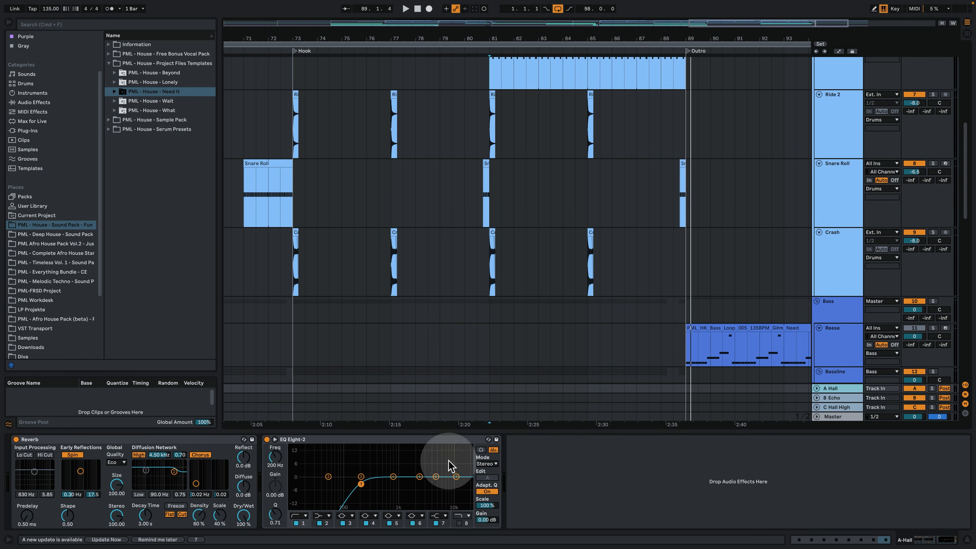
{"action": "left_click", "coordinate": [831, 399]}
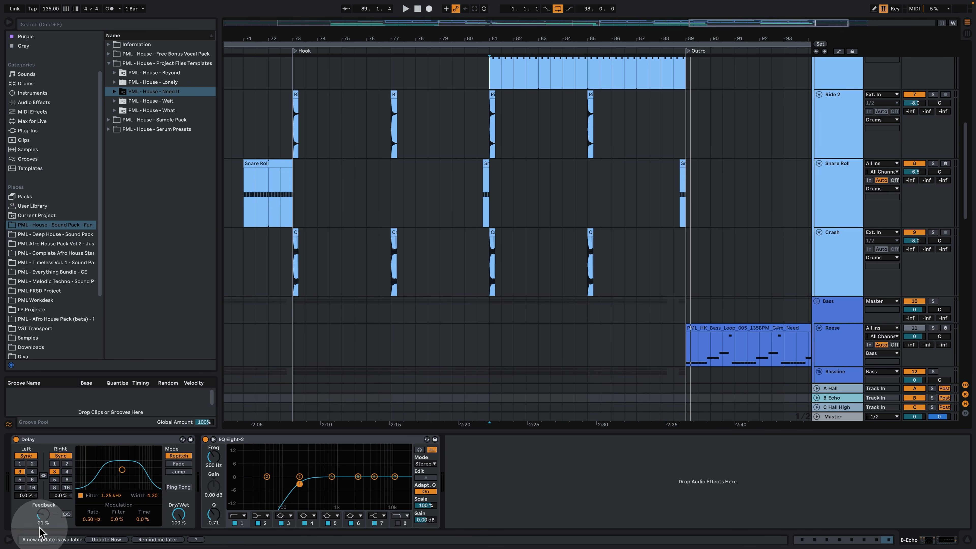
{"action": "left_click", "coordinate": [839, 409]}
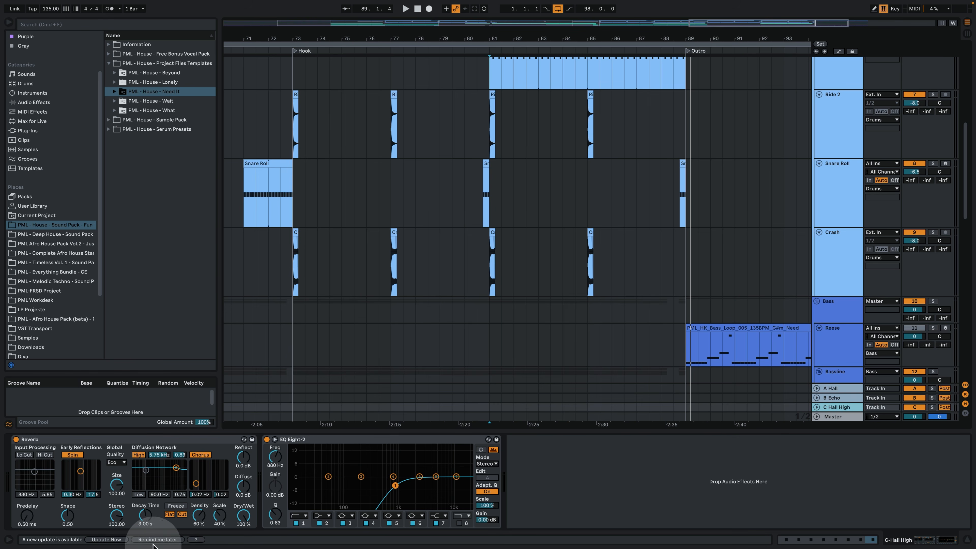
{"action": "left_click", "coordinate": [172, 540]}
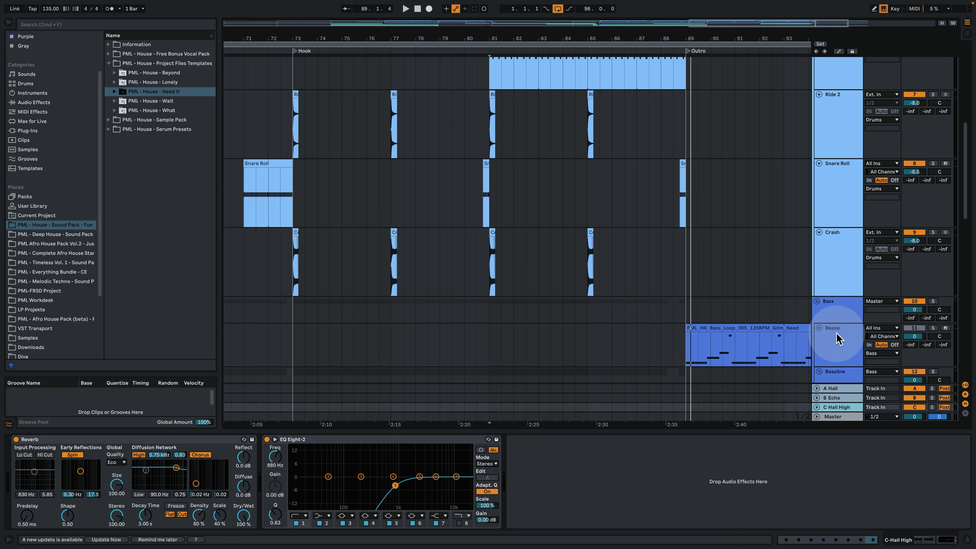
Step: Inspect the Master track's device chain, and hide the device view when done
{"action": "scroll", "coordinate": [834, 337], "scroll_direction": "down", "scroll_amount": 2}
{"action": "left_click", "coordinate": [838, 419]}
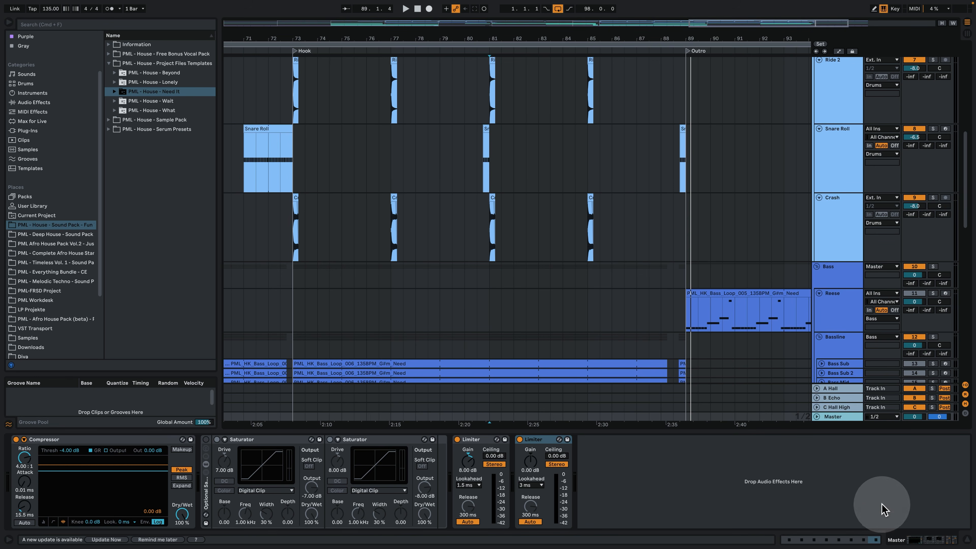
{"action": "left_click", "coordinate": [965, 539]}
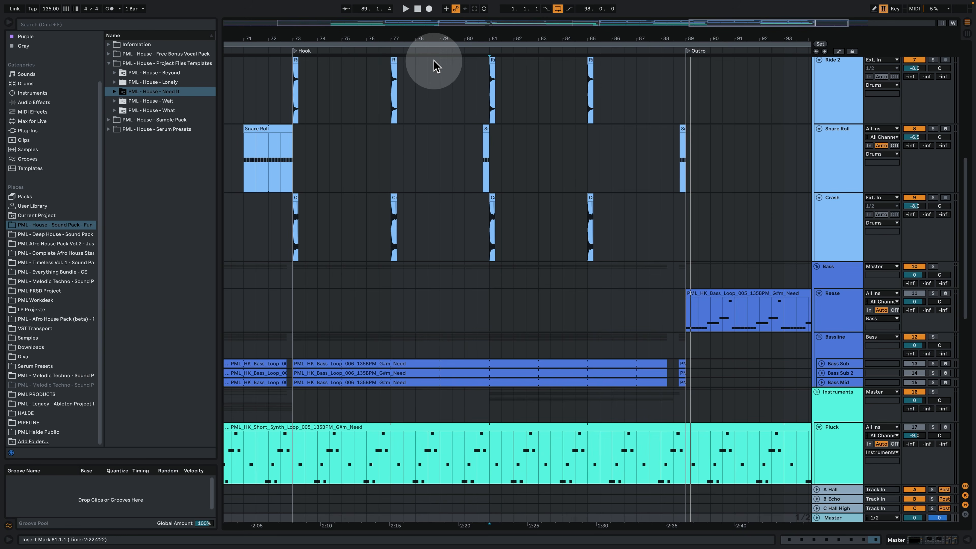
Step: Solo the Bass Sub track, open its clip at the bar 57 Drop, and play from there
{"action": "left_click_drag", "start_coordinate": [437, 37], "coordinate": [632, 39]}
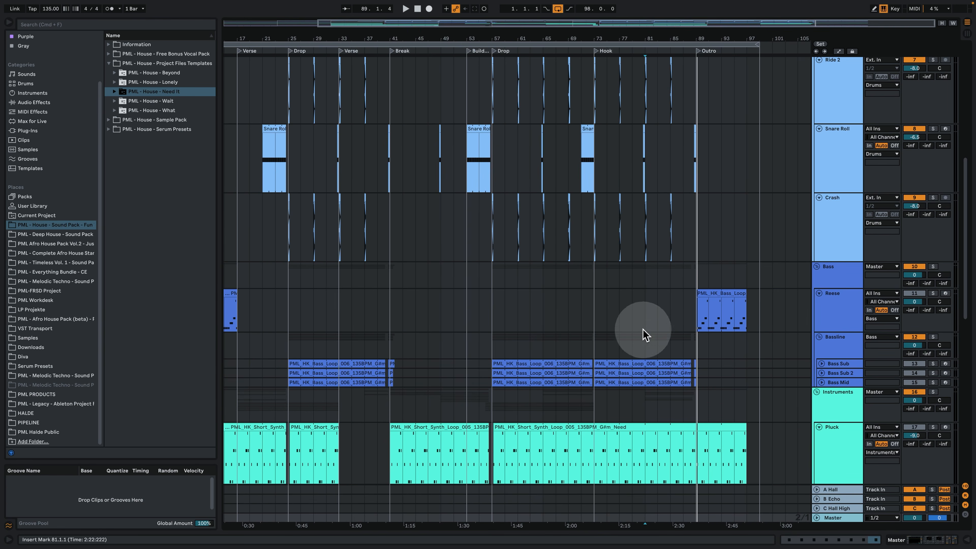
{"action": "left_click", "coordinate": [597, 364]}
{"action": "left_click", "coordinate": [501, 361]}
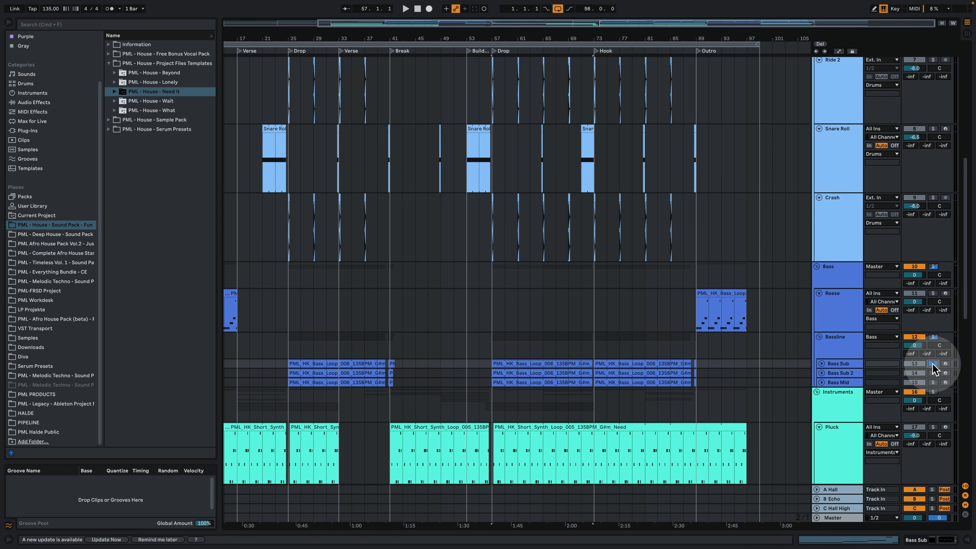
{"action": "left_click", "coordinate": [523, 363]}
{"action": "double_click", "coordinate": [522, 363]}
{"action": "key", "text": "space"}
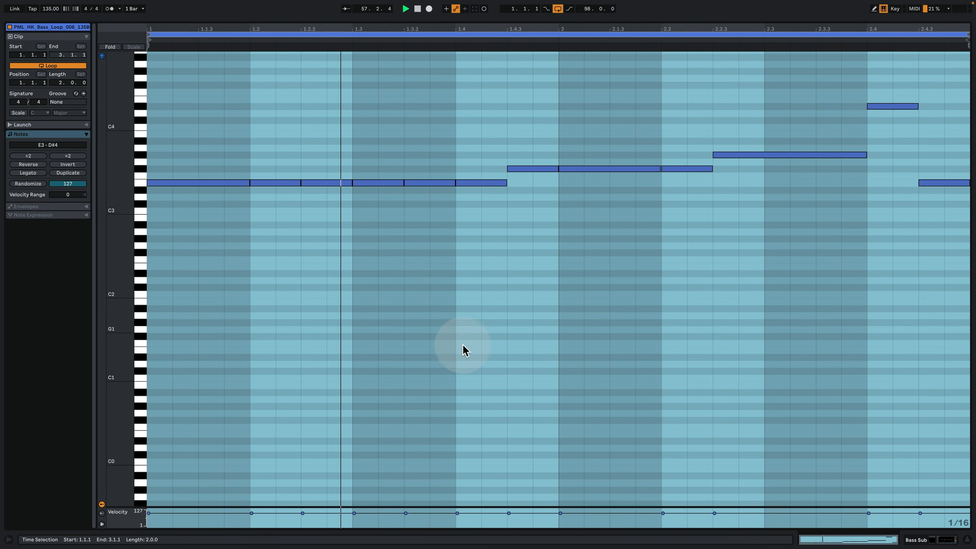
Step: Enlarge the Bass Sub clip's piano roll until the note names are readable, and stop playback
{"action": "scroll", "coordinate": [463, 348], "scroll_direction": "up", "scroll_amount": 3}
{"action": "left_click", "coordinate": [220, 348]}
{"action": "scroll", "coordinate": [287, 392], "scroll_direction": "up", "scroll_amount": 2}
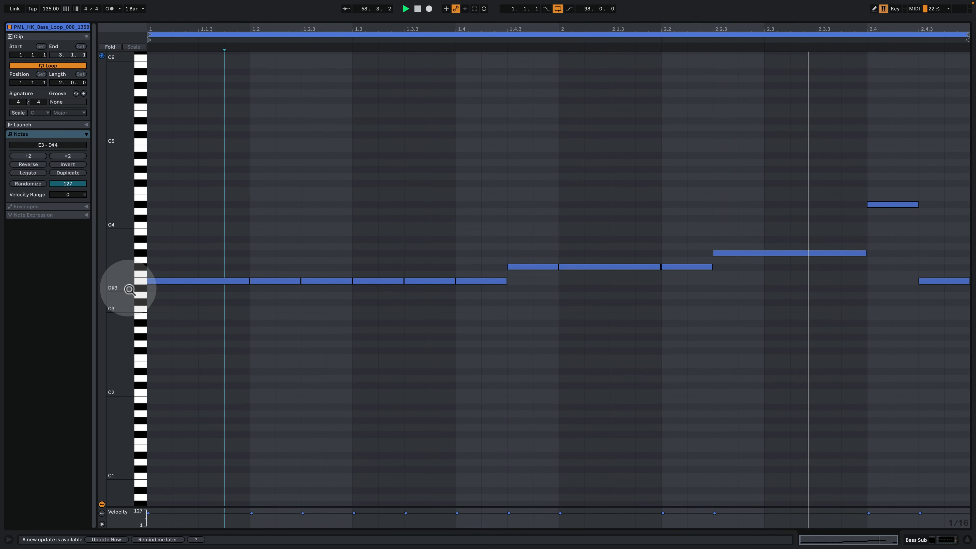
{"action": "left_click_drag", "start_coordinate": [122, 291], "coordinate": [161, 290]}
{"action": "key", "text": "space"}
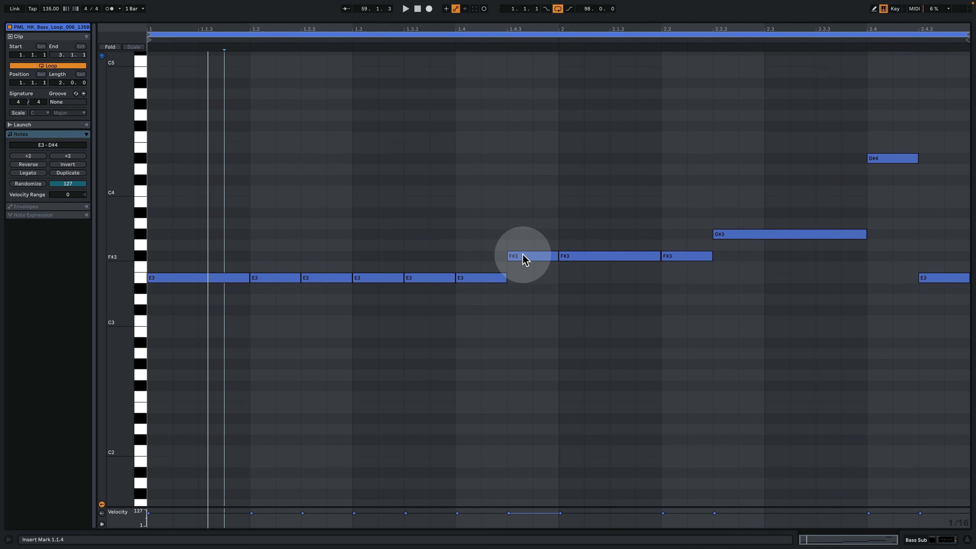
Step: Return to the Bass Sub device chain, unfold the track, and open its Serum plug-in window
{"action": "left_click", "coordinate": [914, 539]}
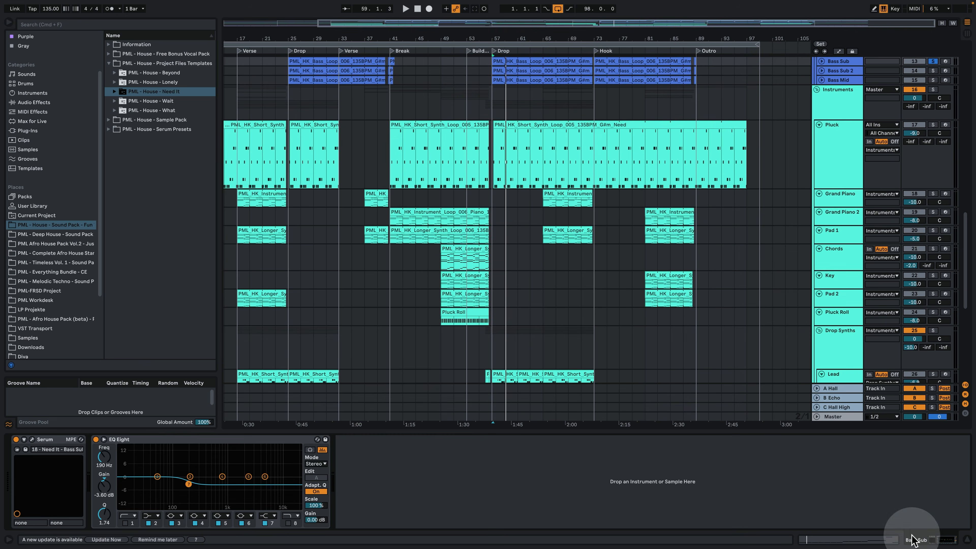
{"action": "scroll", "coordinate": [650, 323], "scroll_direction": "up", "scroll_amount": 5}
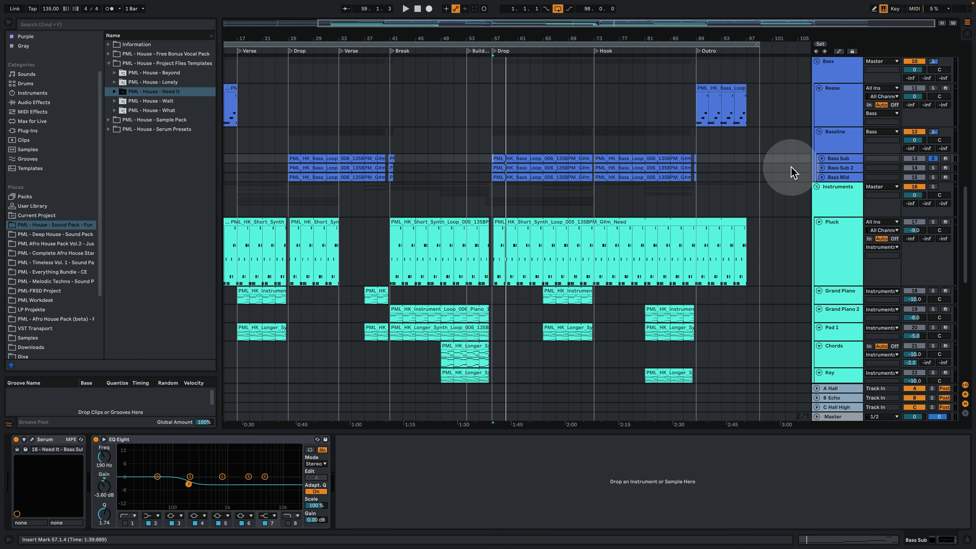
{"action": "left_click", "coordinate": [821, 159]}
{"action": "left_click", "coordinate": [824, 164]}
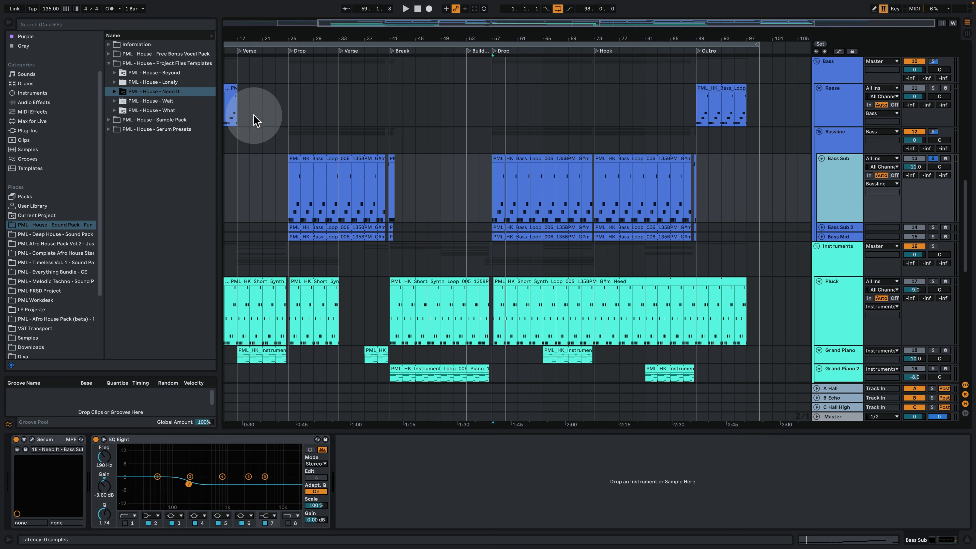
{"action": "key", "text": "super+alt+p"}
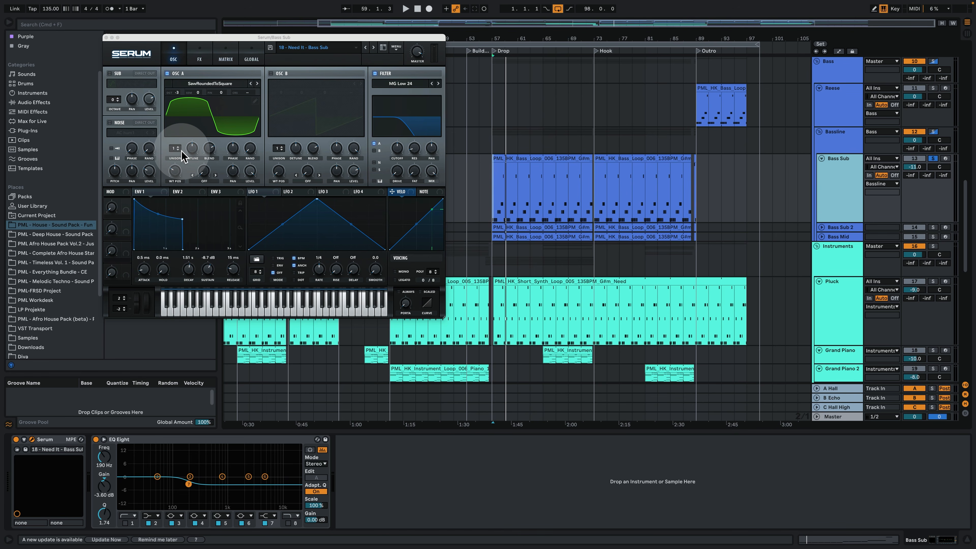
Step: Listen to Bass Sub and check the FX, Matrix and OSC pages of its Serum patch
{"action": "key", "text": "space"}
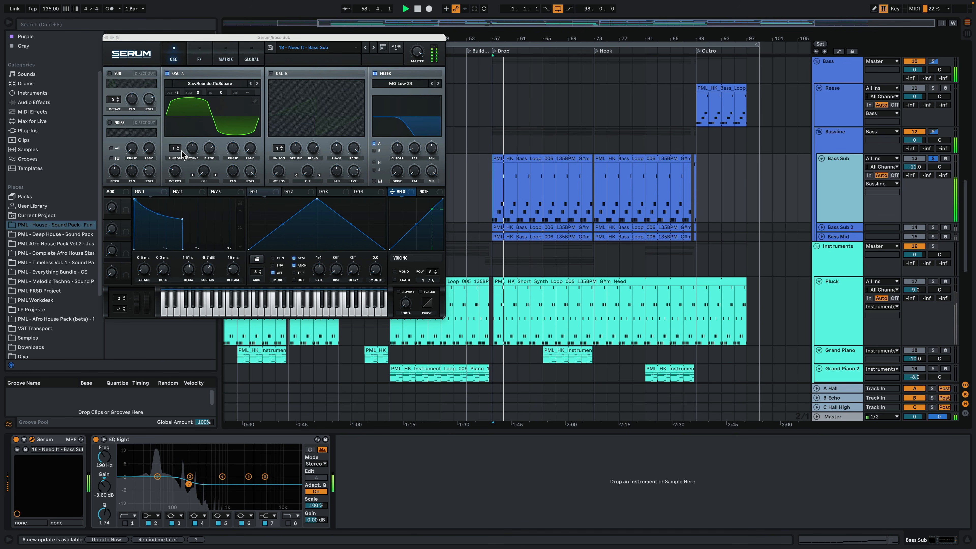
{"action": "key", "text": "space"}
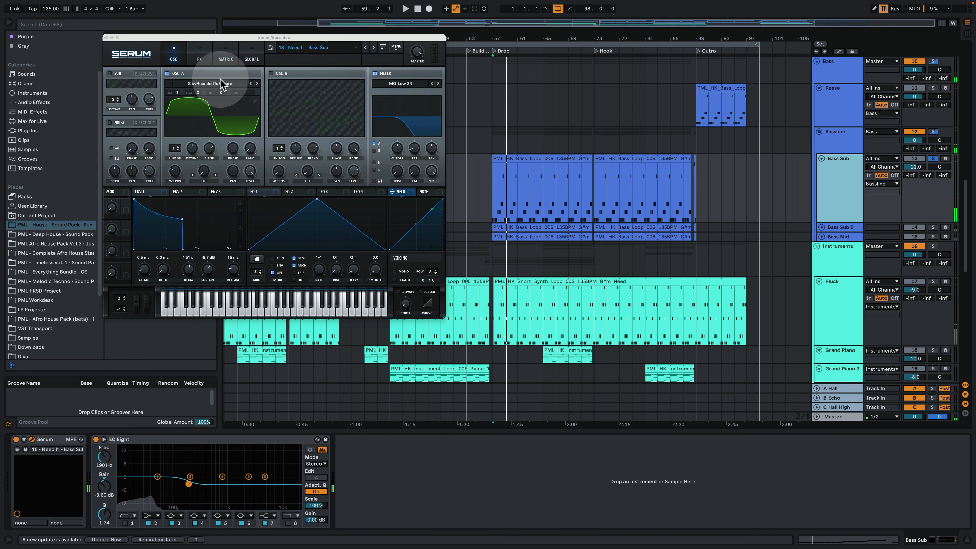
{"action": "left_click", "coordinate": [200, 58]}
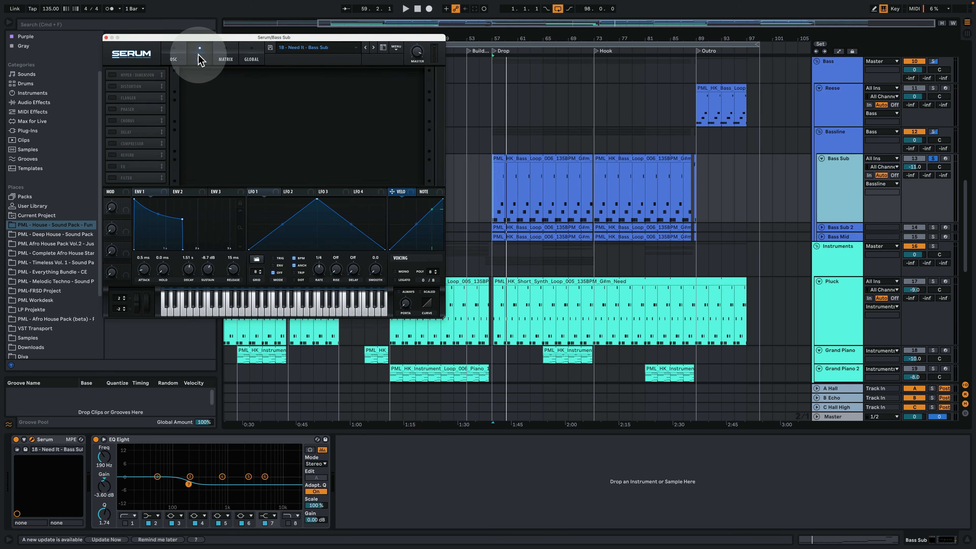
{"action": "left_click", "coordinate": [217, 59]}
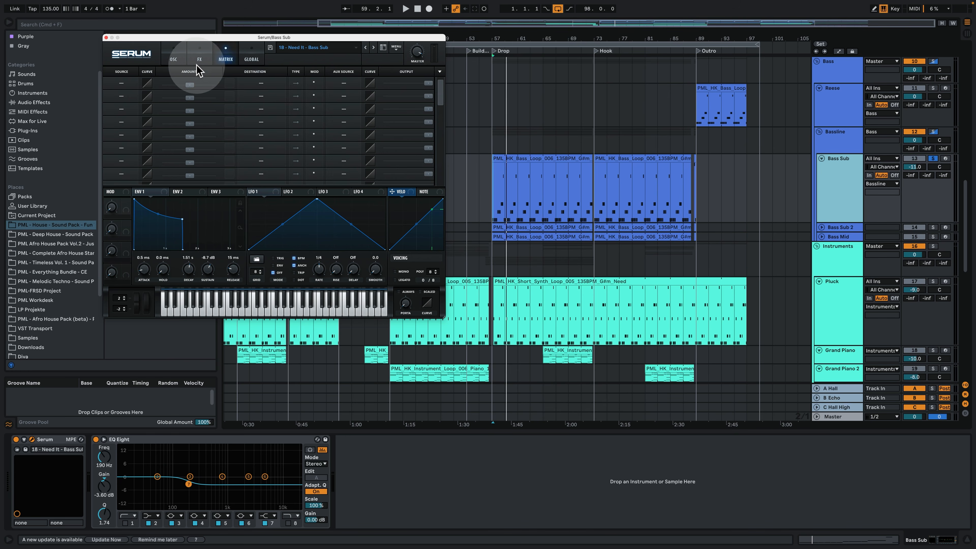
{"action": "left_click", "coordinate": [200, 58]}
{"action": "left_click", "coordinate": [176, 58]}
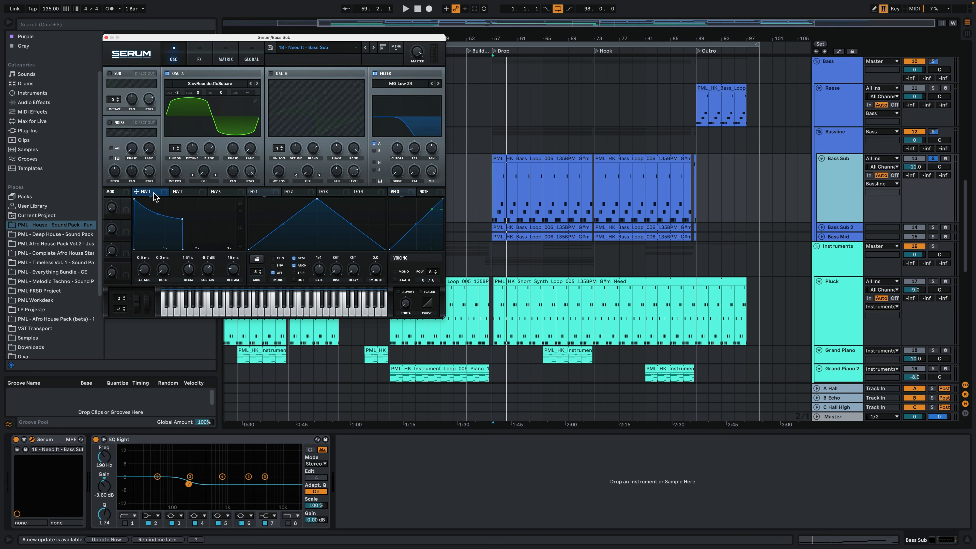
{"action": "key", "text": "space"}
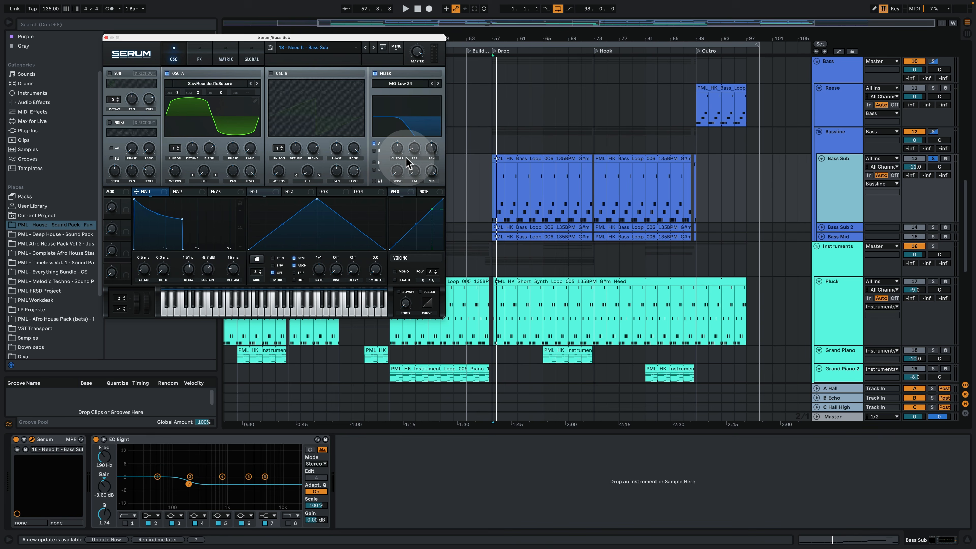
Step: Examine the Bassline group's full effect chain, including the Ducking rack, and close the Serum window
{"action": "left_click", "coordinate": [836, 149]}
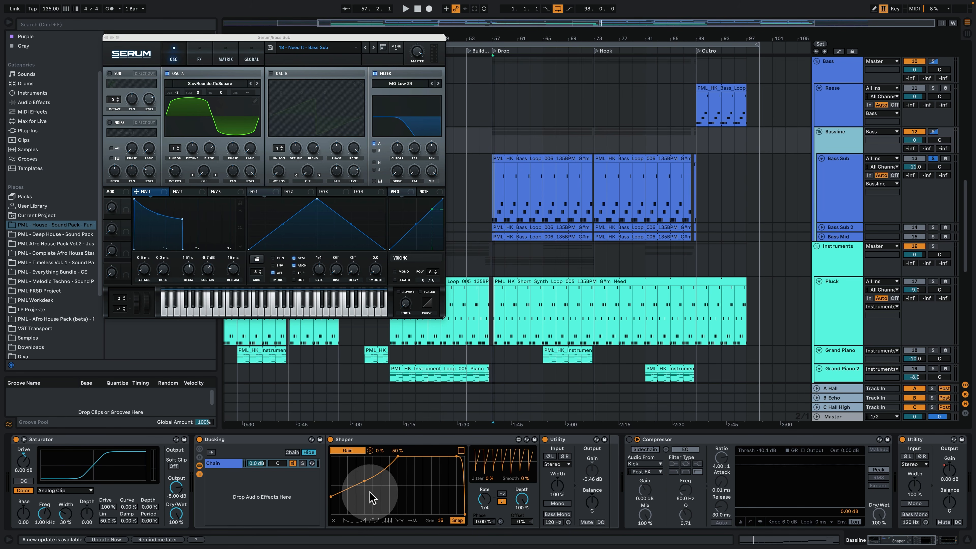
{"action": "left_click", "coordinate": [917, 542]}
{"action": "left_click_drag", "start_coordinate": [917, 541], "coordinate": [881, 540]}
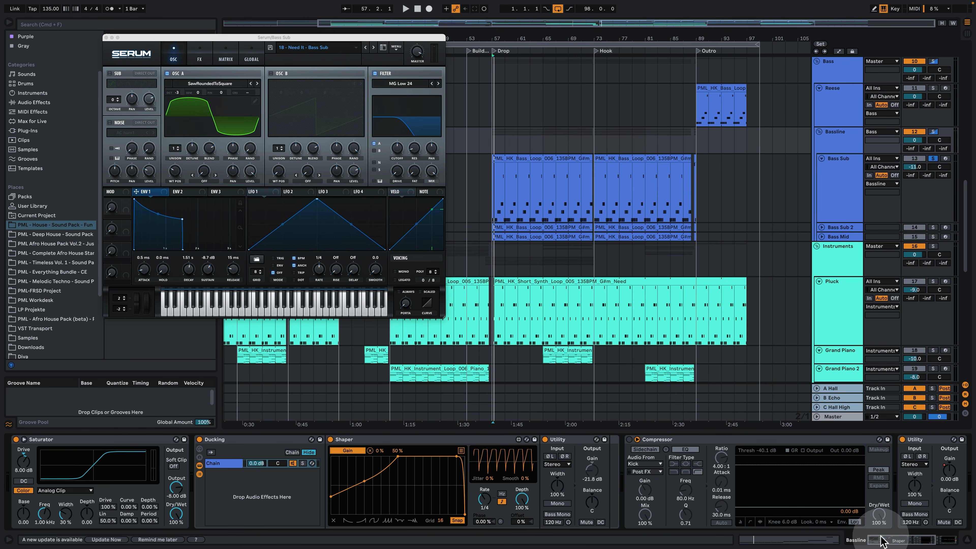
{"action": "left_click", "coordinate": [106, 37]}
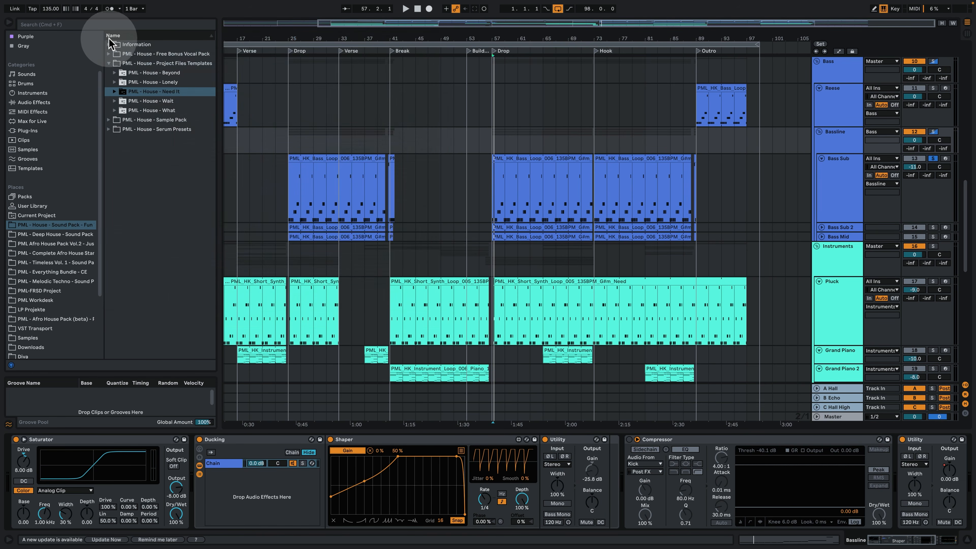
Step: Unfold the Bass Sub 2 track and compare the device chains of Bass, Bassline and Bass Sub
{"action": "left_click", "coordinate": [840, 183]}
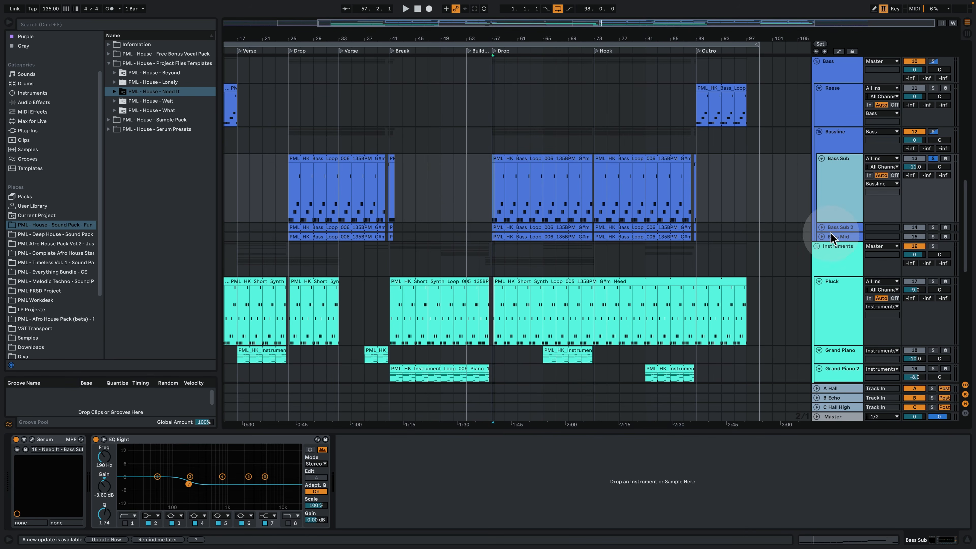
{"action": "left_click", "coordinate": [821, 228]}
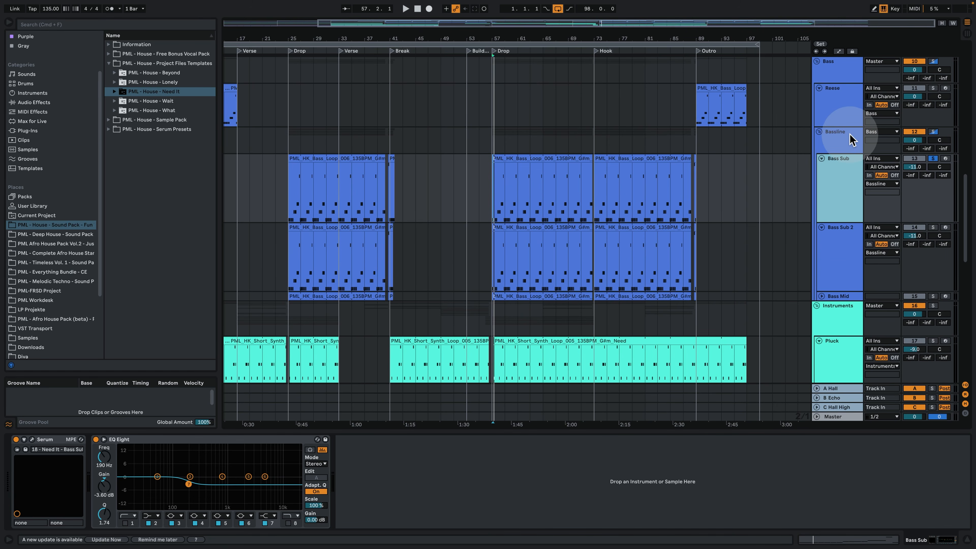
{"action": "left_click", "coordinate": [832, 77]}
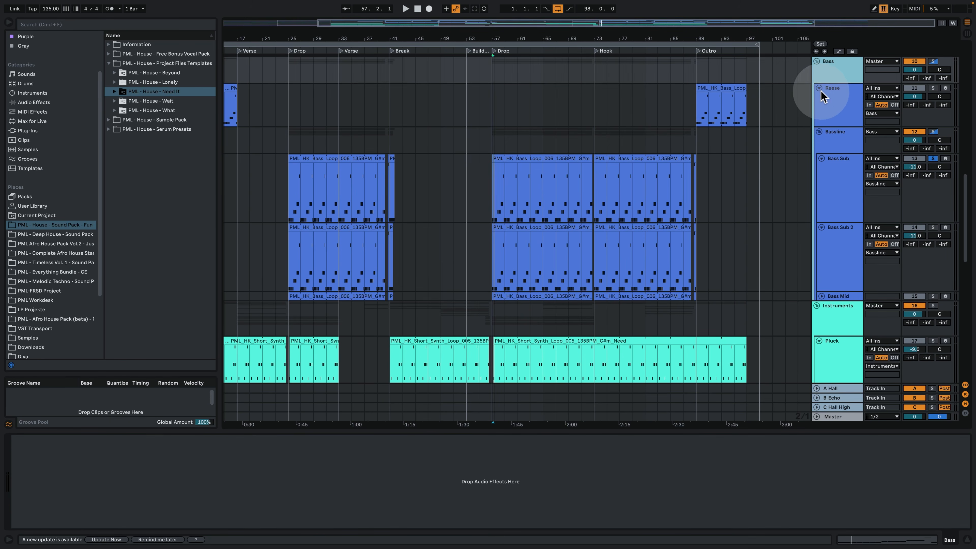
{"action": "left_click", "coordinate": [837, 147]}
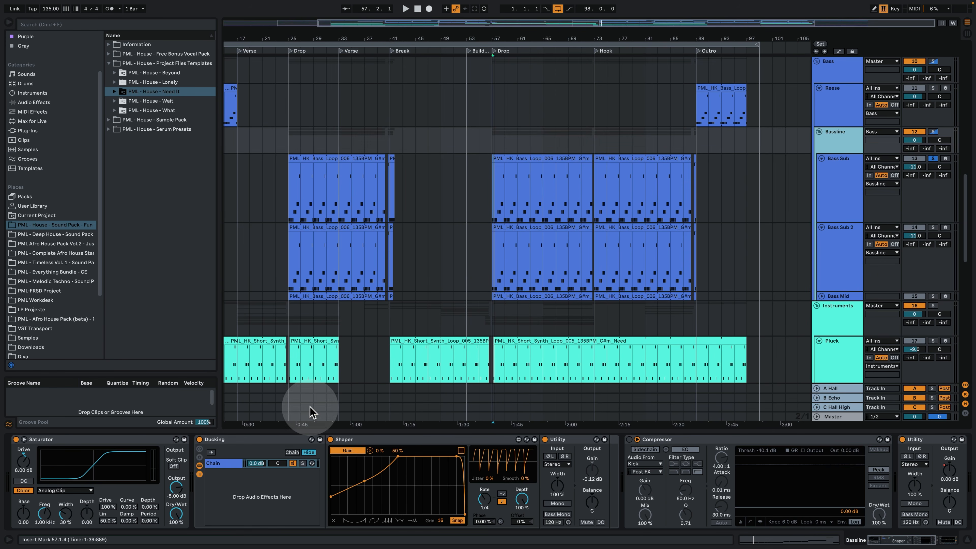
{"action": "left_click", "coordinate": [842, 171]}
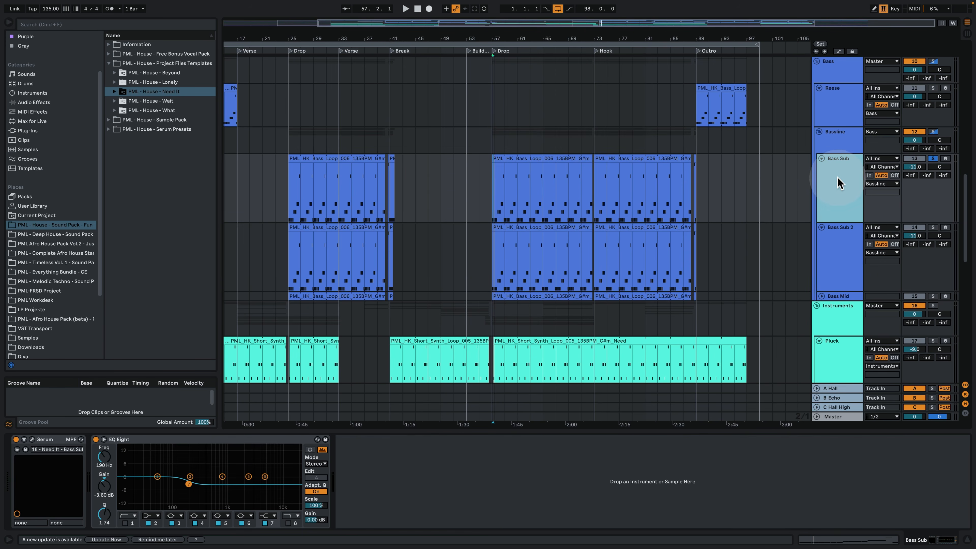
Step: Solo Bass Sub 2, play it from the bar 57 Drop with its Serum window open, and stop playback
{"action": "left_click", "coordinate": [836, 265]}
{"action": "left_click", "coordinate": [932, 230]}
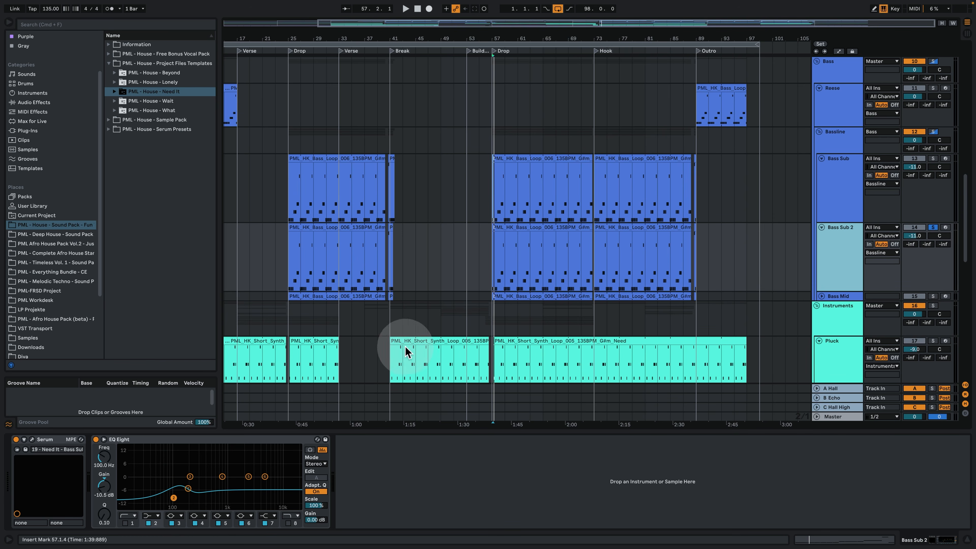
{"action": "key", "text": "space"}
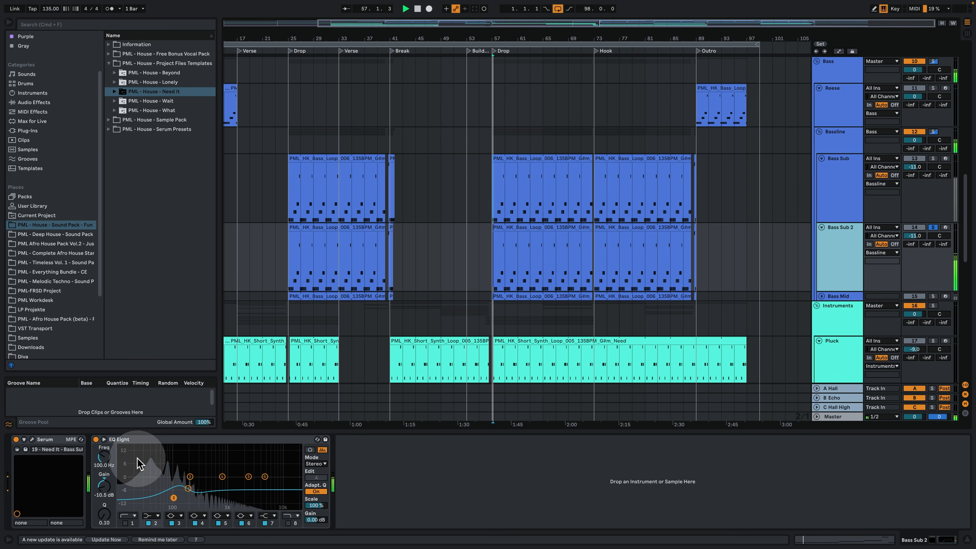
{"action": "left_click", "coordinate": [33, 440]}
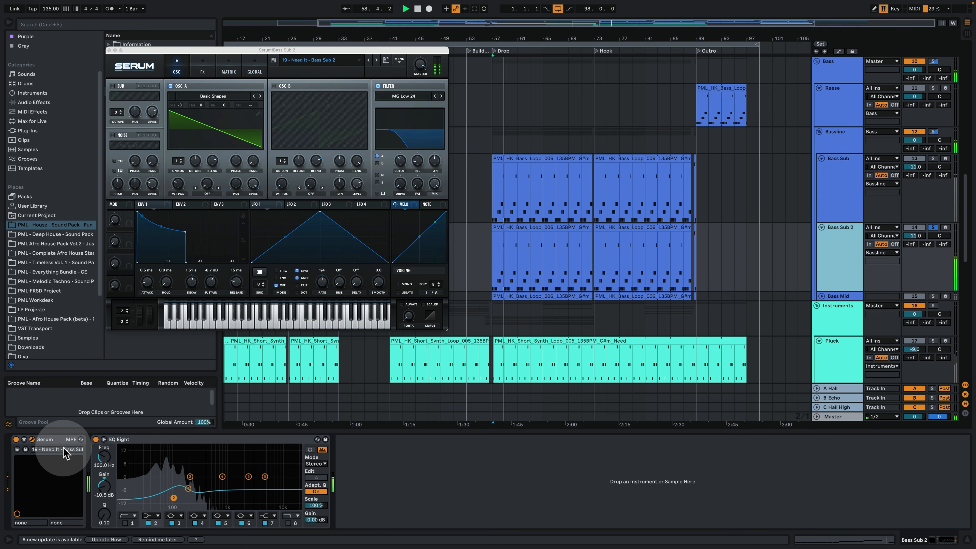
{"action": "left_click", "coordinate": [228, 51]}
{"action": "key", "text": "space"}
Step: Check the FX and Matrix pages of the Bass Sub 2 Serum patch, and return to its OSC page
{"action": "left_click", "coordinate": [204, 68]}
{"action": "left_click", "coordinate": [229, 69]}
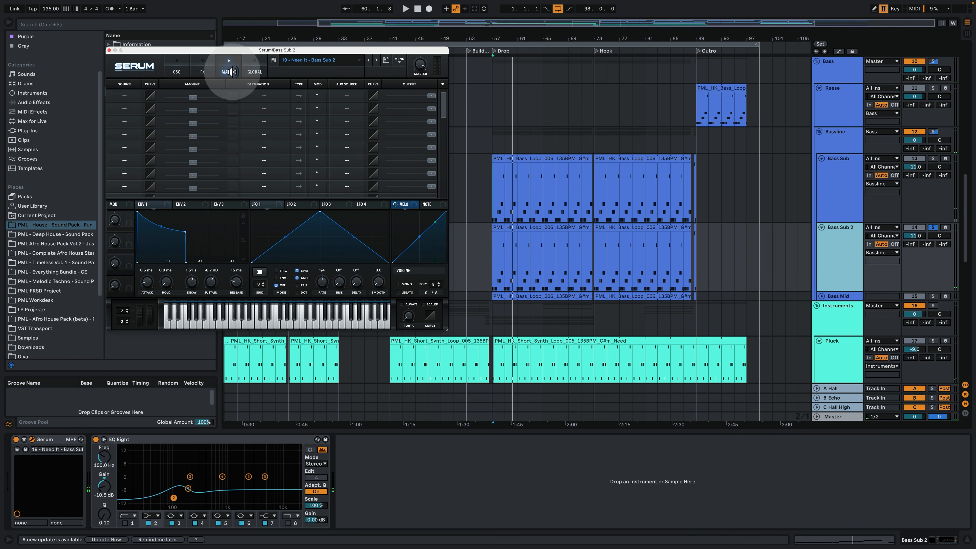
{"action": "left_click", "coordinate": [205, 69]}
{"action": "left_click", "coordinate": [181, 68]}
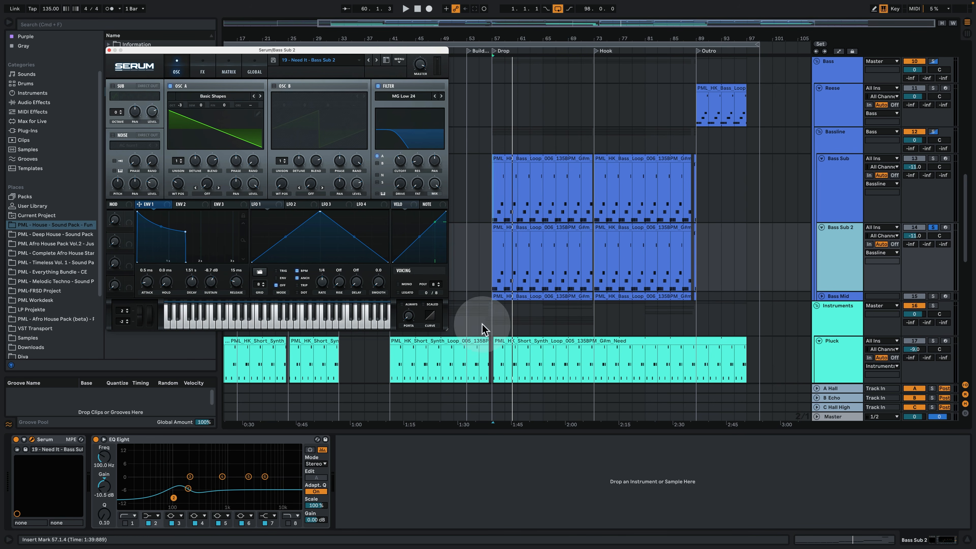
Step: Solo Bass Sub alongside Bass Sub 2 and play them, switching the Bass Sub 2 solo off and on to compare the layers
{"action": "left_click", "coordinate": [932, 158]}
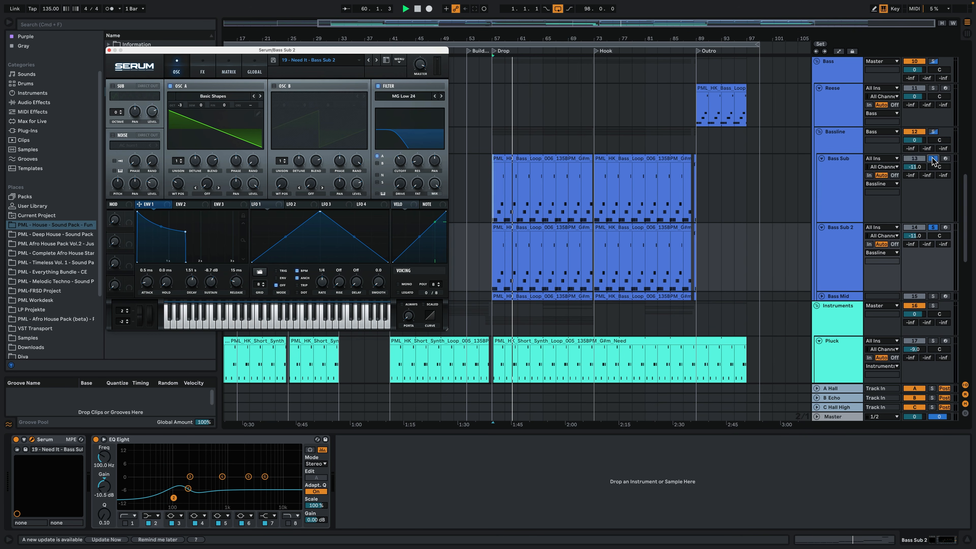
{"action": "key", "text": "space"}
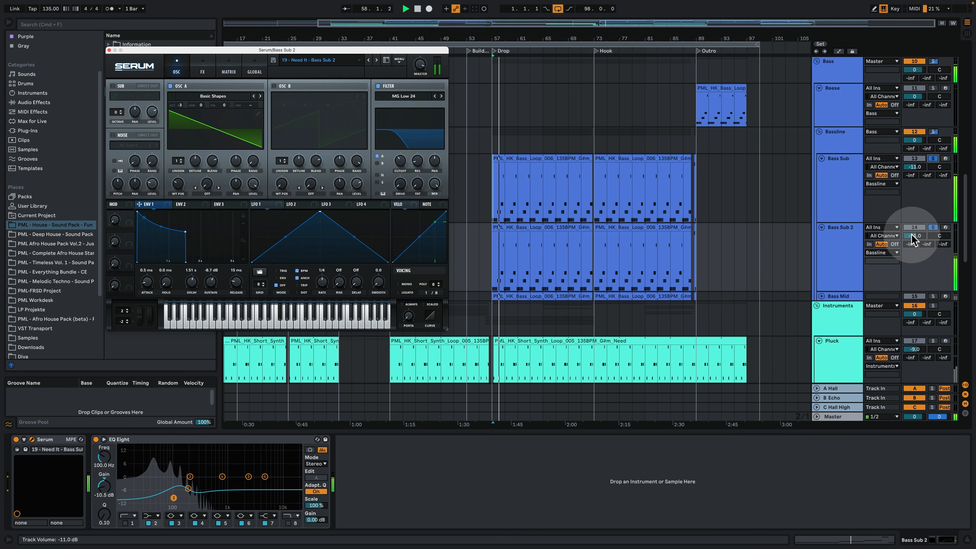
{"action": "left_click", "coordinate": [932, 226]}
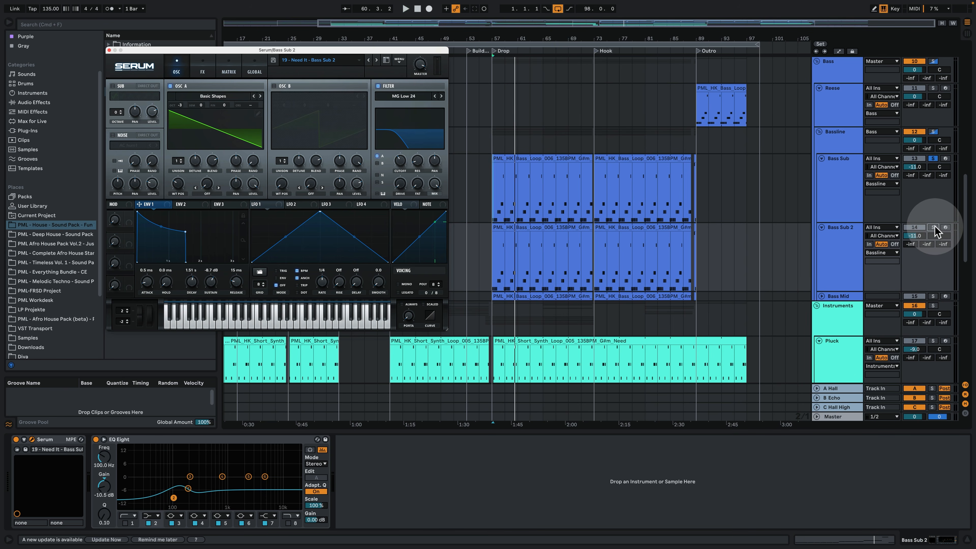
{"action": "left_click", "coordinate": [933, 226]}
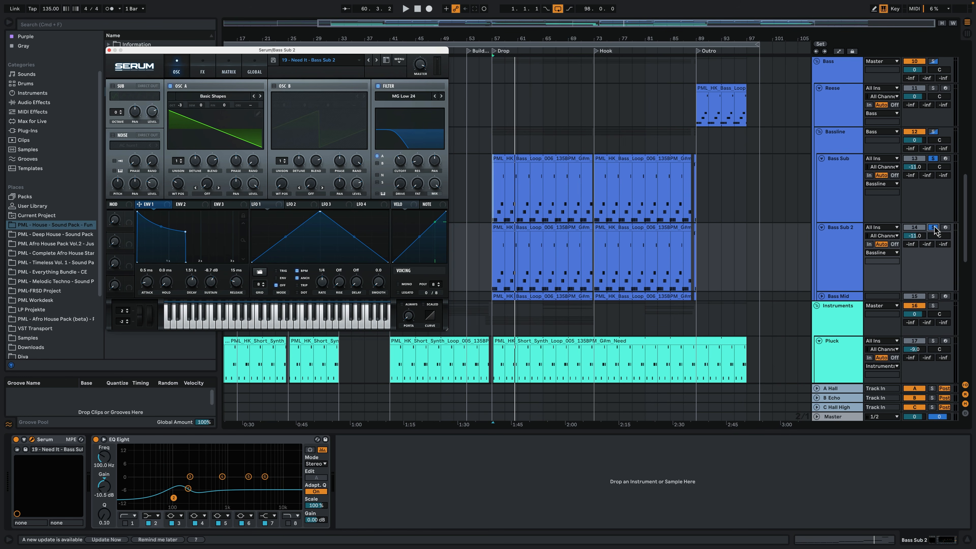
Step: Unfold the Bass Mid track and reduce the height of the Bass Sub, Bass Sub 2 and Bass Mid tracks together
{"action": "left_click", "coordinate": [821, 295]}
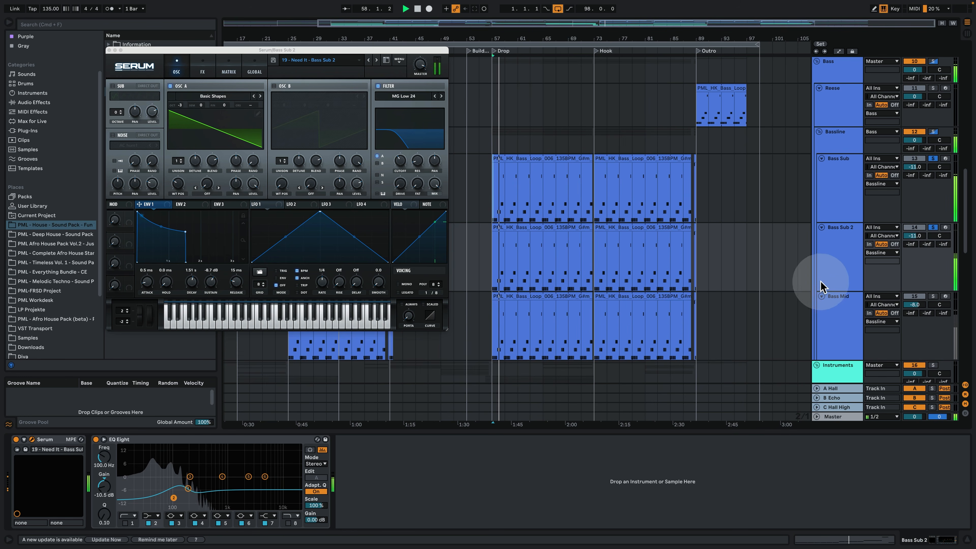
{"action": "left_click", "coordinate": [842, 191]}
{"action": "left_click", "coordinate": [837, 312], "text": "shift"}
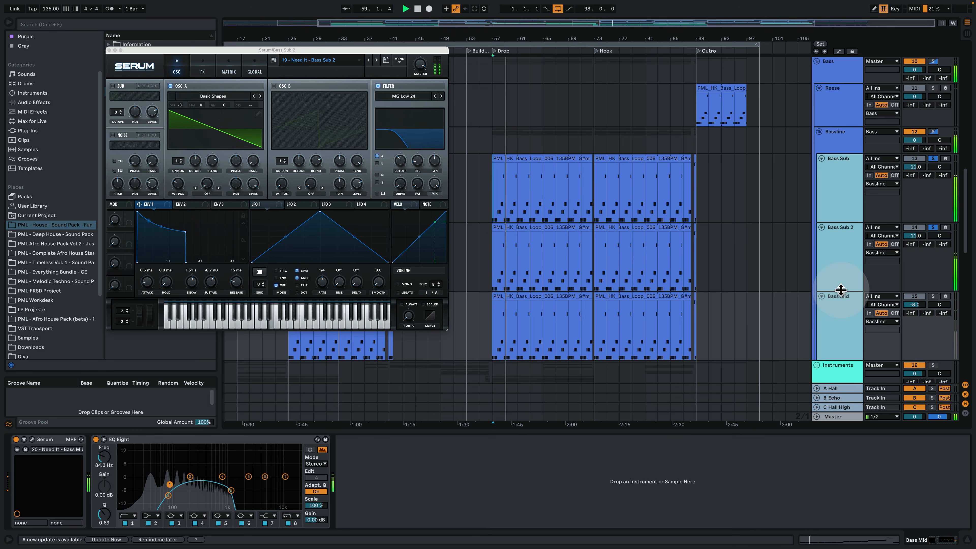
{"action": "left_click_drag", "start_coordinate": [841, 291], "coordinate": [847, 259]}
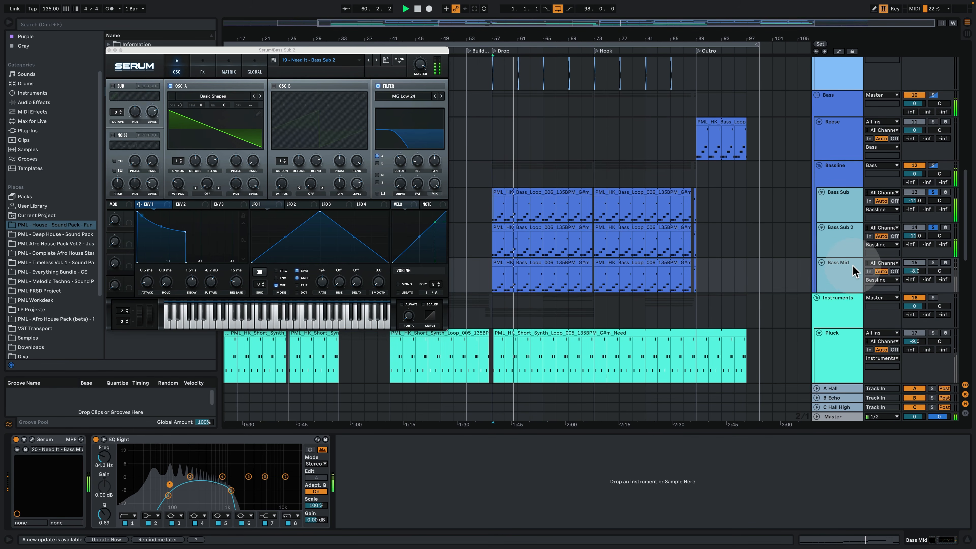
Step: Solo Bass Mid and audition it from the bar 57 Drop with its Serum window opened over the Bass Sub 2 one
{"action": "left_click", "coordinate": [933, 263]}
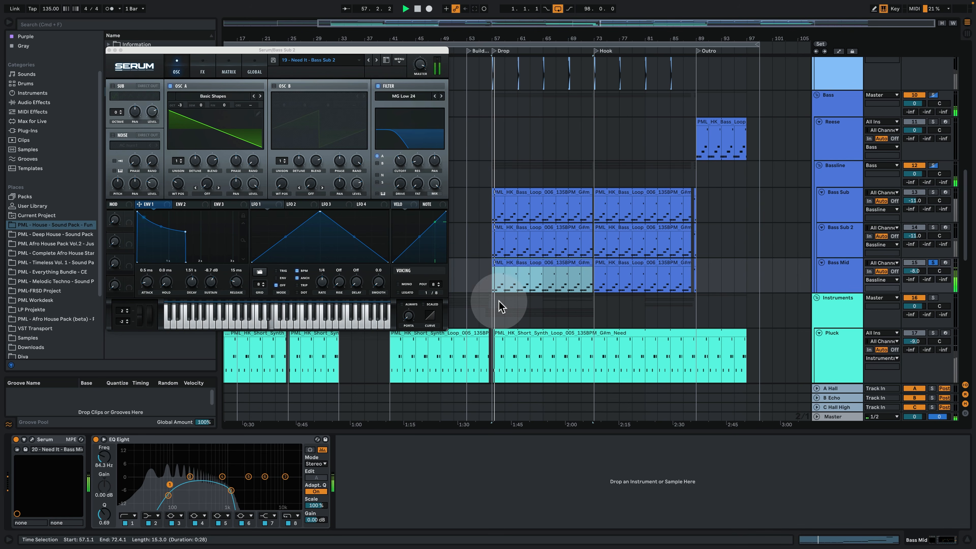
{"action": "key", "text": "space"}
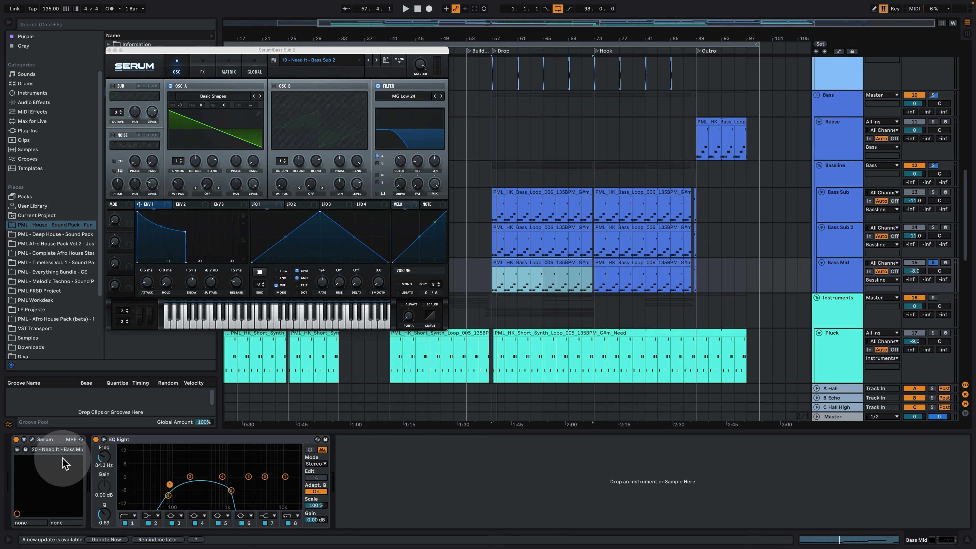
{"action": "left_click", "coordinate": [33, 440]}
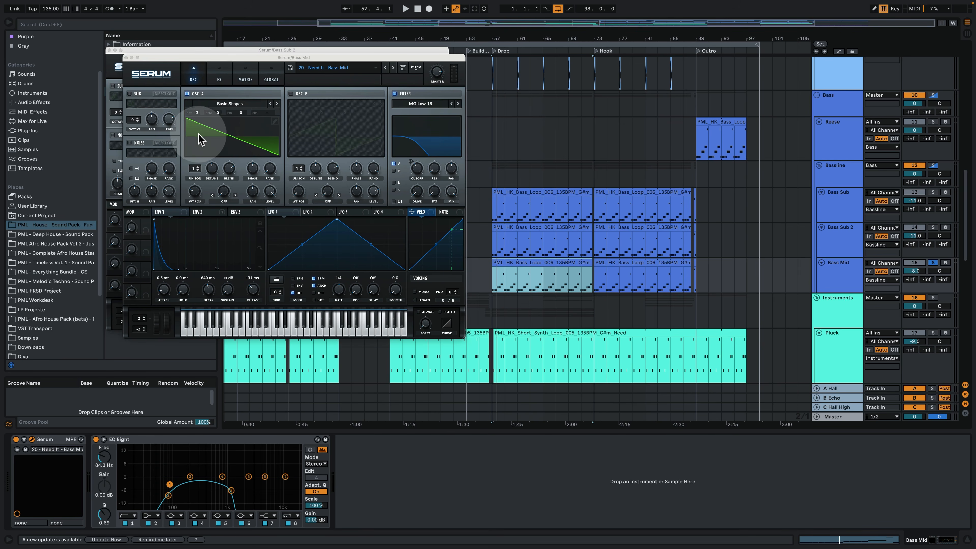
{"action": "left_click_drag", "start_coordinate": [272, 62], "coordinate": [253, 54]}
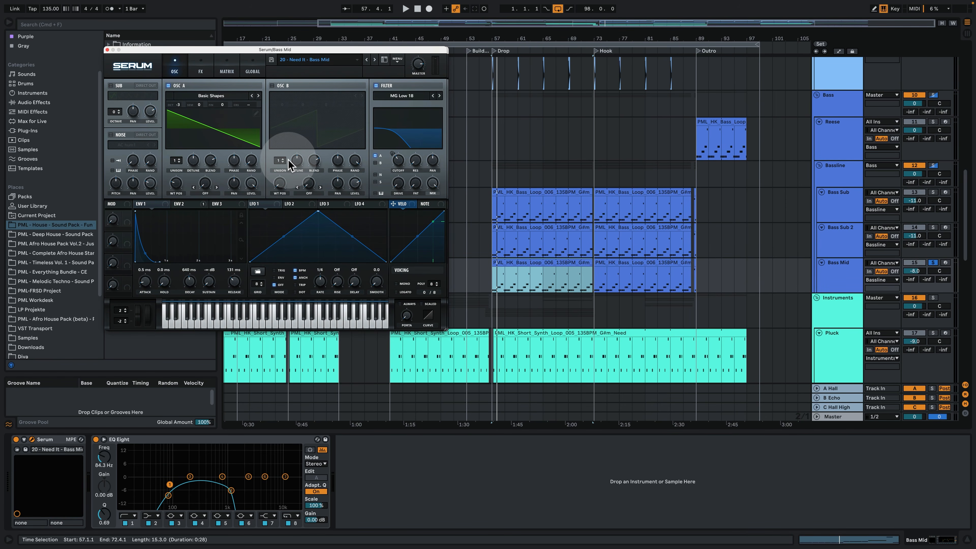
{"action": "key", "text": "space"}
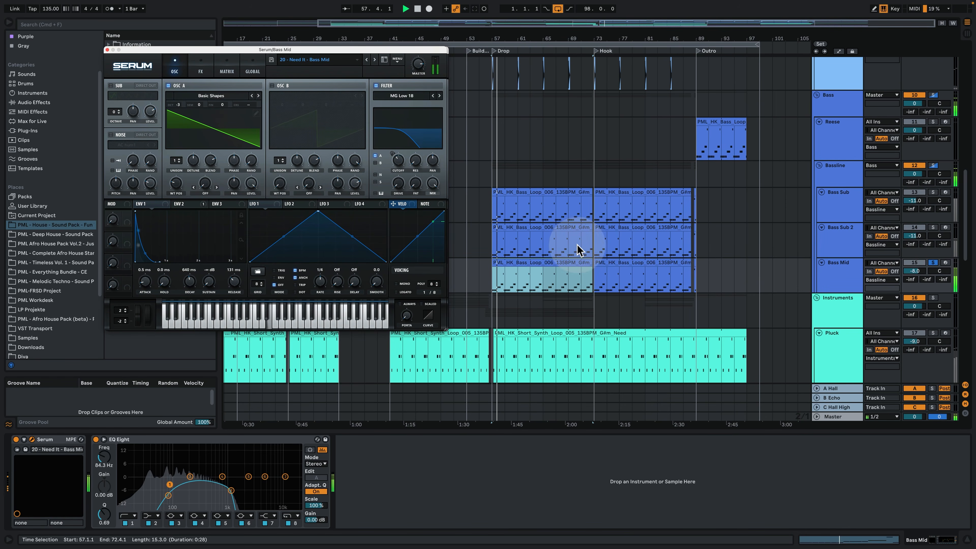
Step: View the notes of the Bass Mid clip at the Drop without the Serum windows, and return to the track's devices
{"action": "left_click", "coordinate": [540, 260]}
{"action": "double_click", "coordinate": [539, 260]}
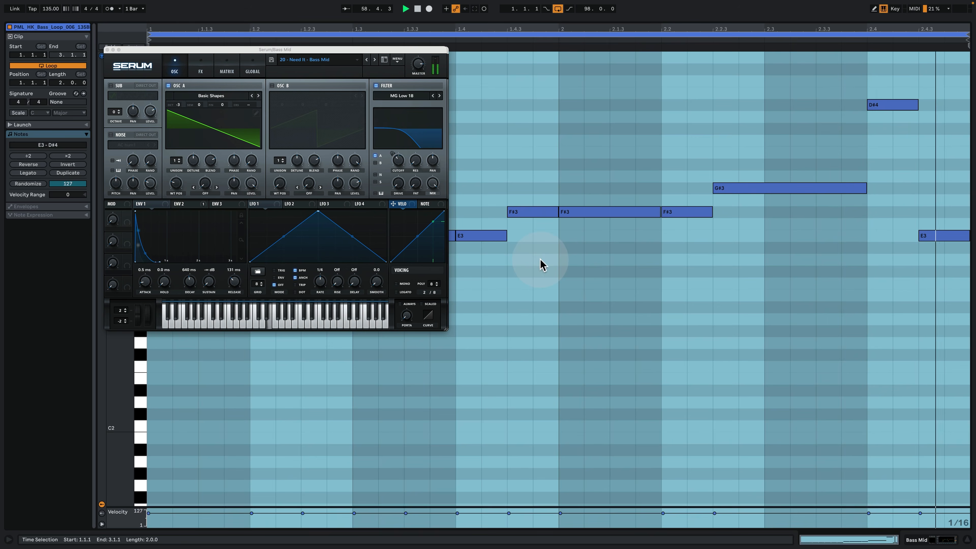
{"action": "left_click", "coordinate": [107, 50]}
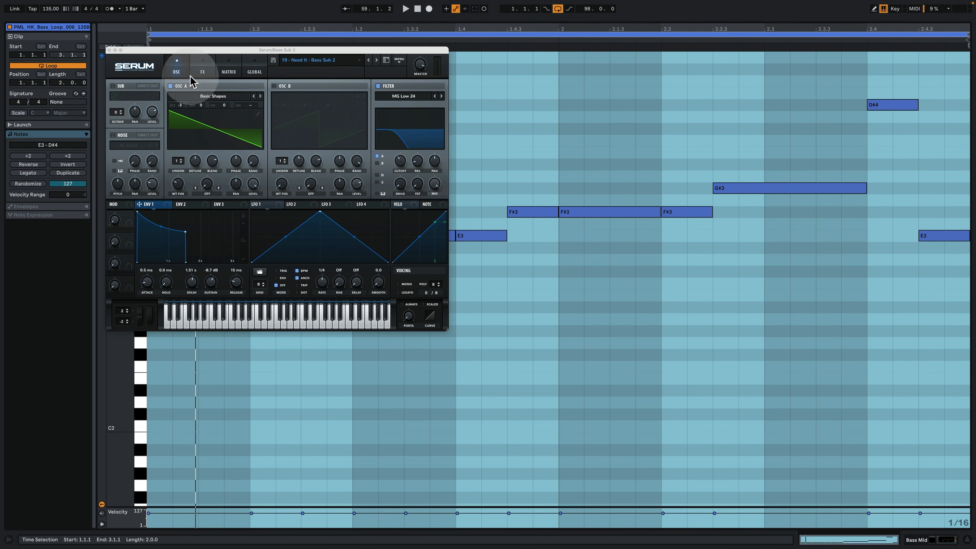
{"action": "left_click", "coordinate": [109, 50]}
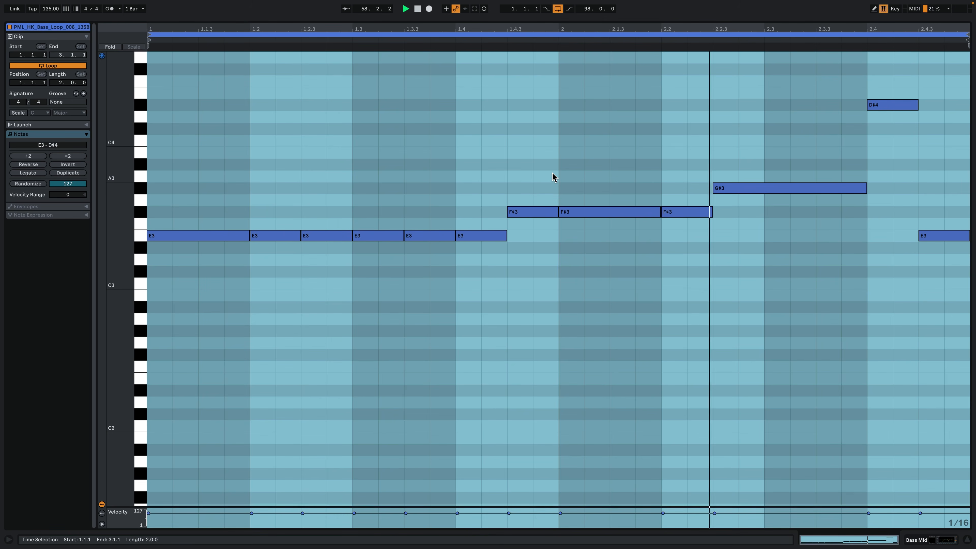
{"action": "left_click", "coordinate": [919, 540]}
Step: Reopen the Bass Mid Serum patch, stop playback, and inspect its Env 2, FX and Matrix settings before returning to the OSC page
{"action": "left_click", "coordinate": [32, 439]}
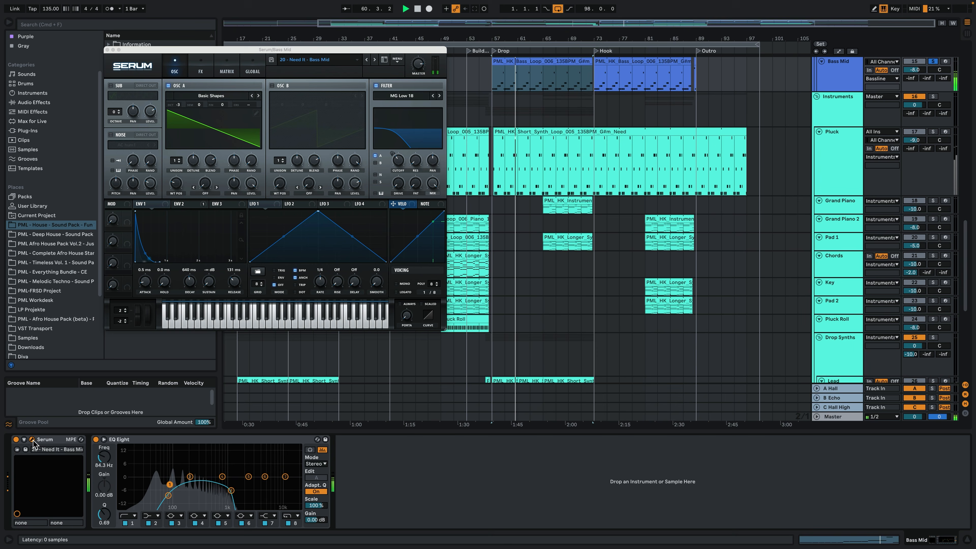
{"action": "key", "text": "space"}
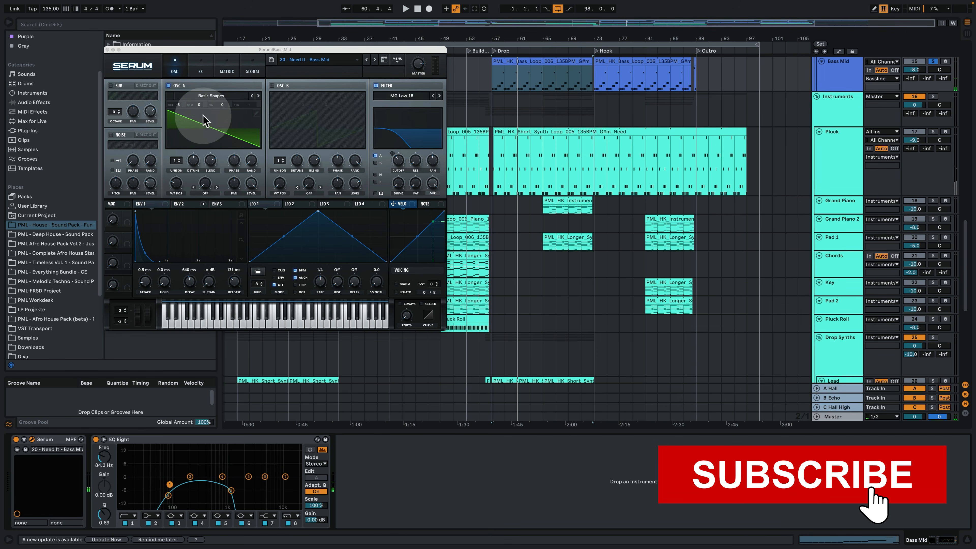
{"action": "left_click", "coordinate": [192, 205]}
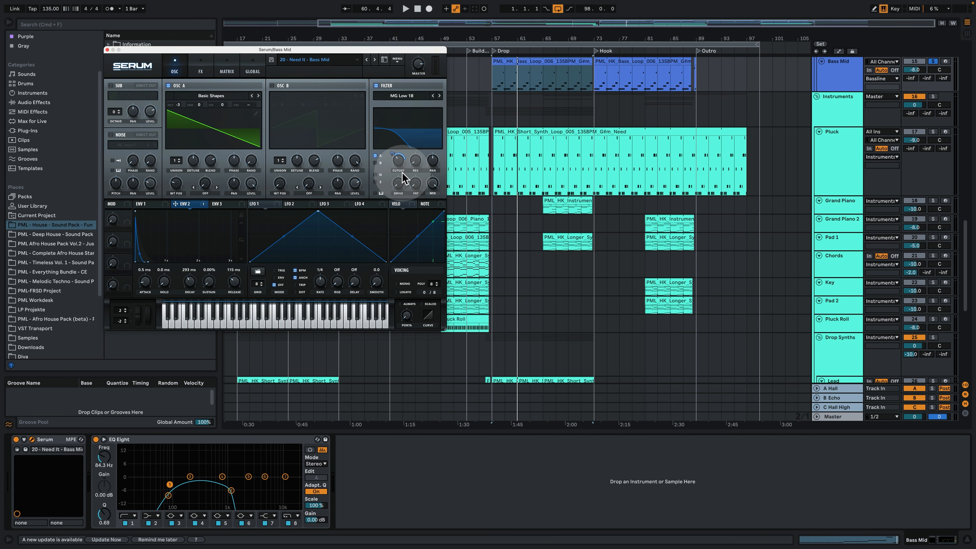
{"action": "left_click", "coordinate": [201, 66]}
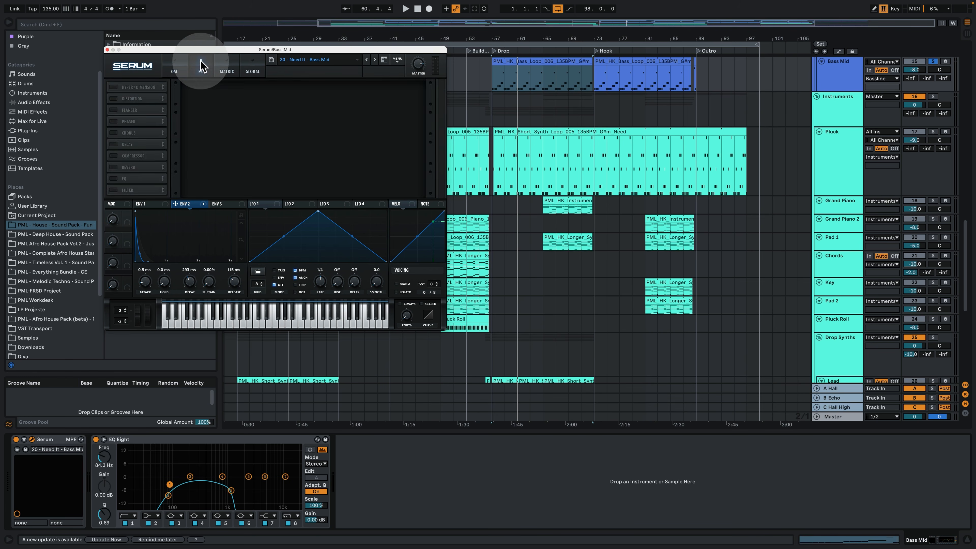
{"action": "left_click", "coordinate": [223, 69]}
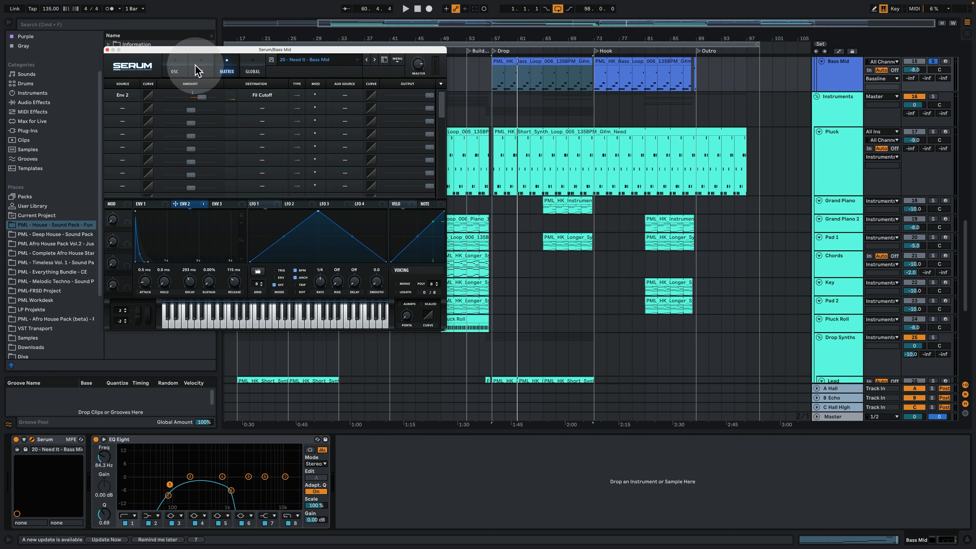
{"action": "left_click", "coordinate": [174, 66]}
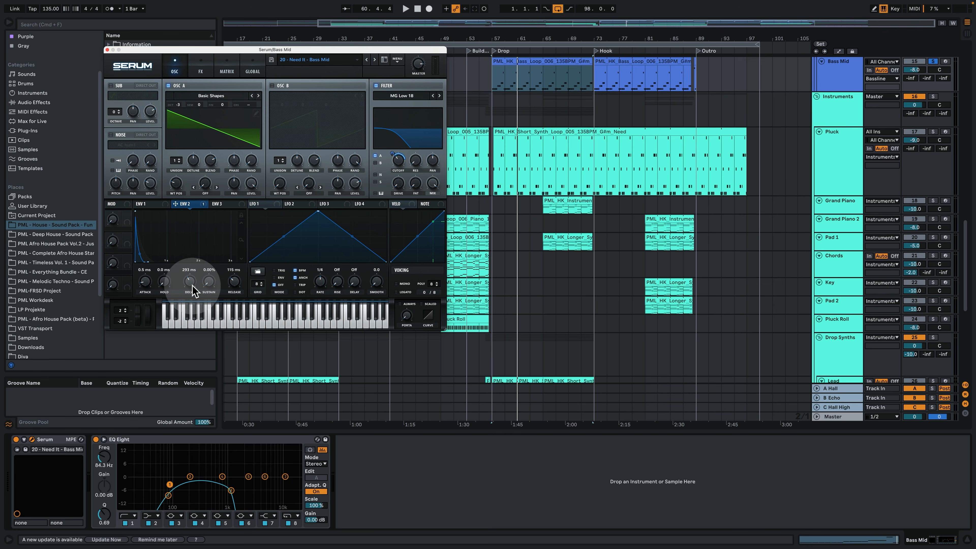
Step: Play Bass Mid while bypassing and re-enabling its EQ Eight to compare the sound, and stop playback
{"action": "key", "text": "space"}
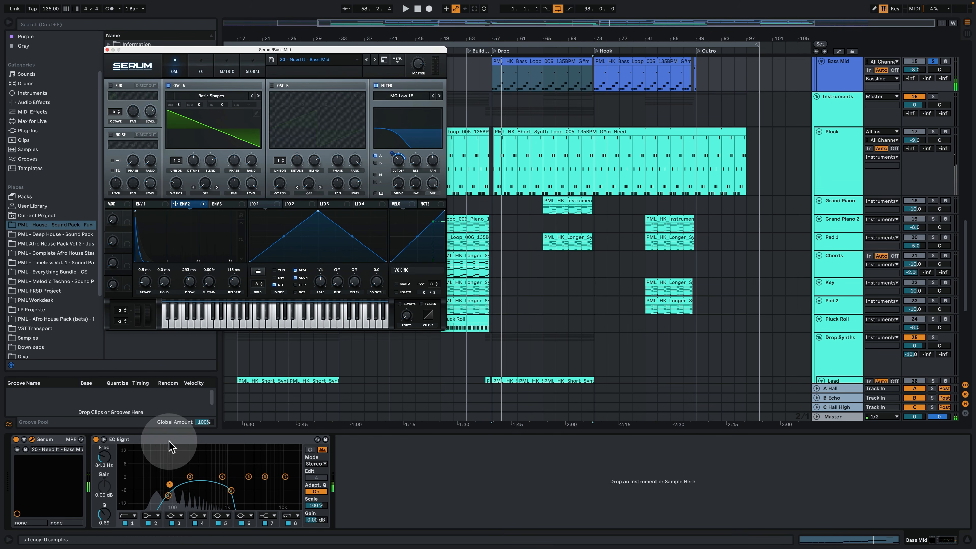
{"action": "left_click", "coordinate": [95, 439]}
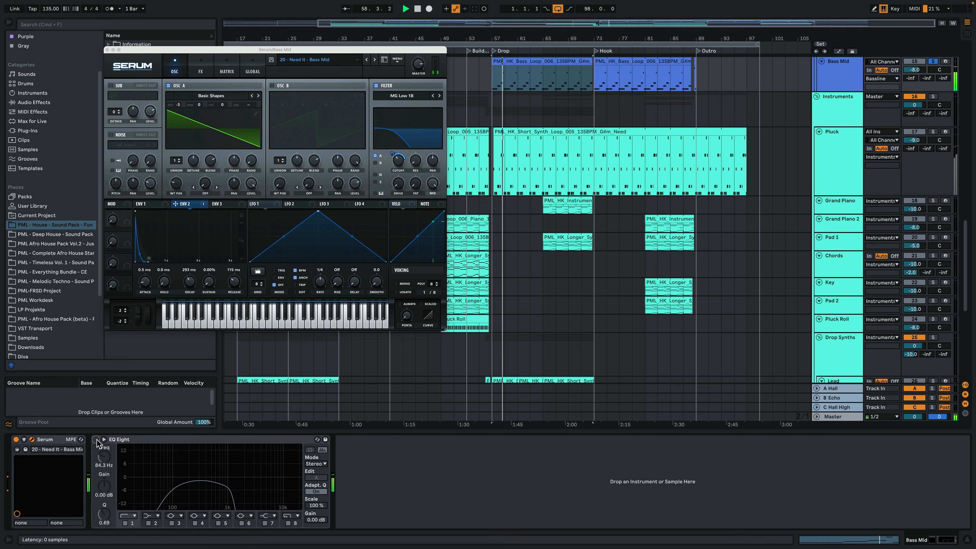
{"action": "left_click", "coordinate": [96, 439]}
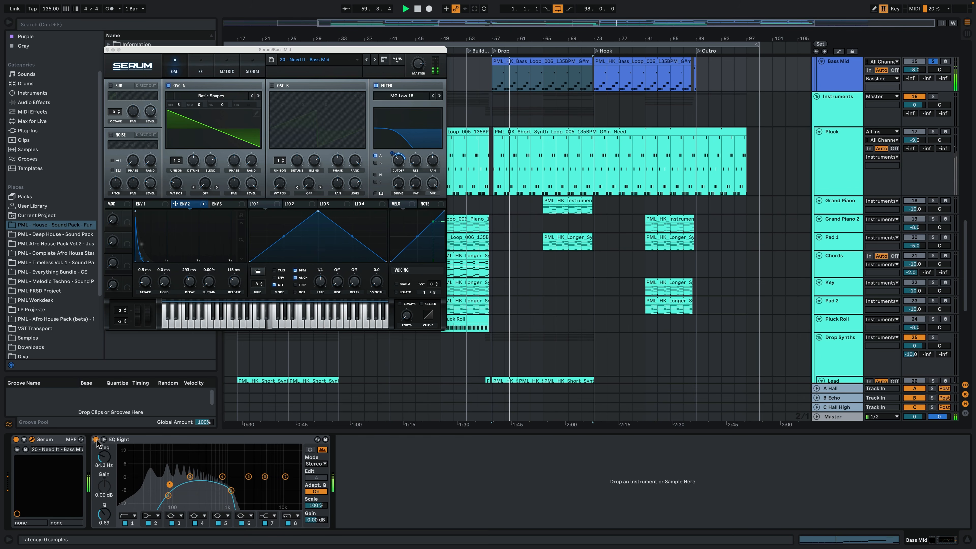
{"action": "key", "text": "space"}
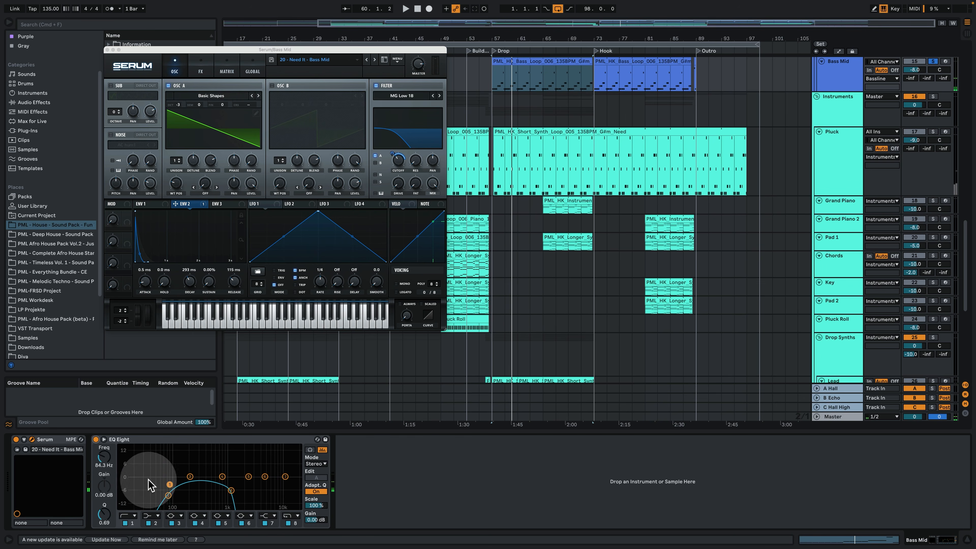
Step: Close the Bass Mid Serum window and show the Pluck track's device chain
{"action": "scroll", "coordinate": [709, 249], "scroll_direction": "up", "scroll_amount": 6}
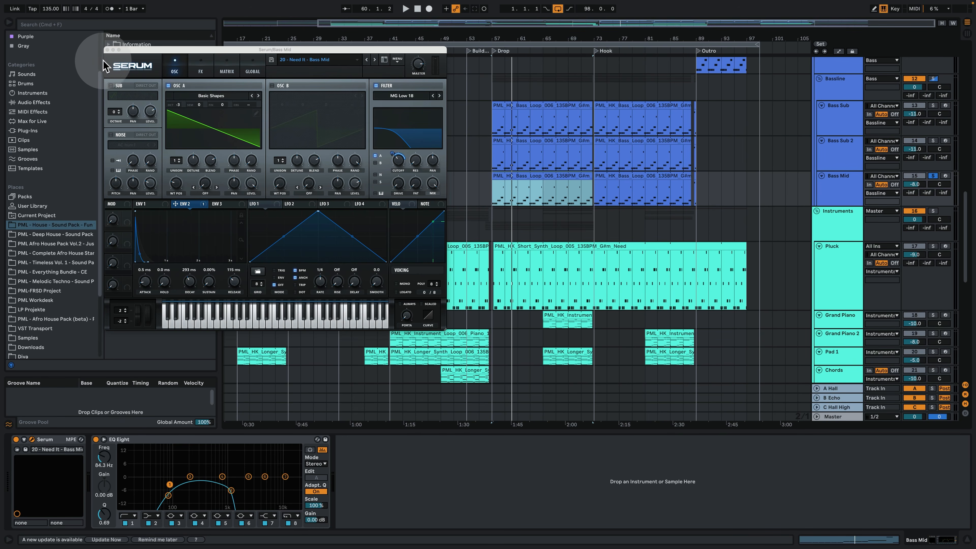
{"action": "left_click", "coordinate": [107, 50]}
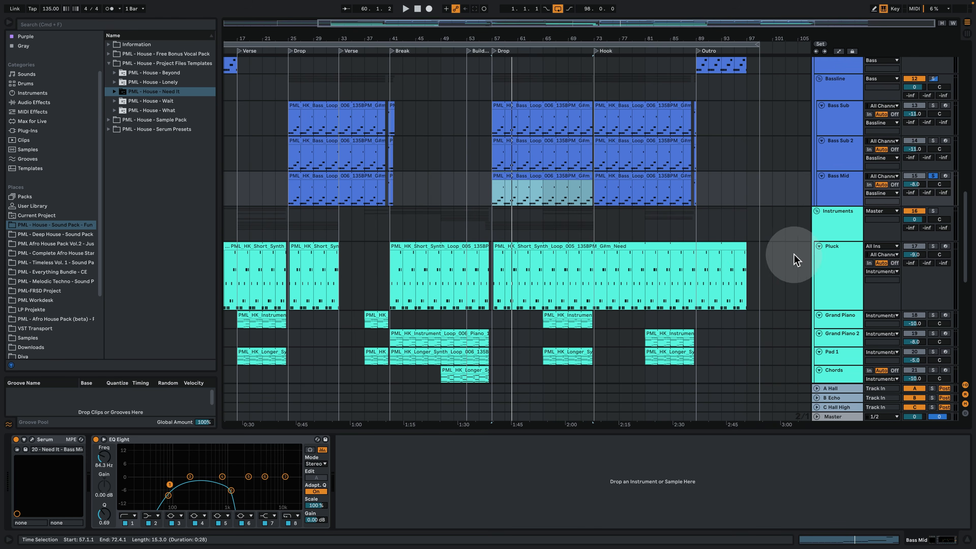
{"action": "left_click", "coordinate": [842, 253]}
{"action": "scroll", "coordinate": [841, 192], "scroll_direction": "up", "scroll_amount": 1}
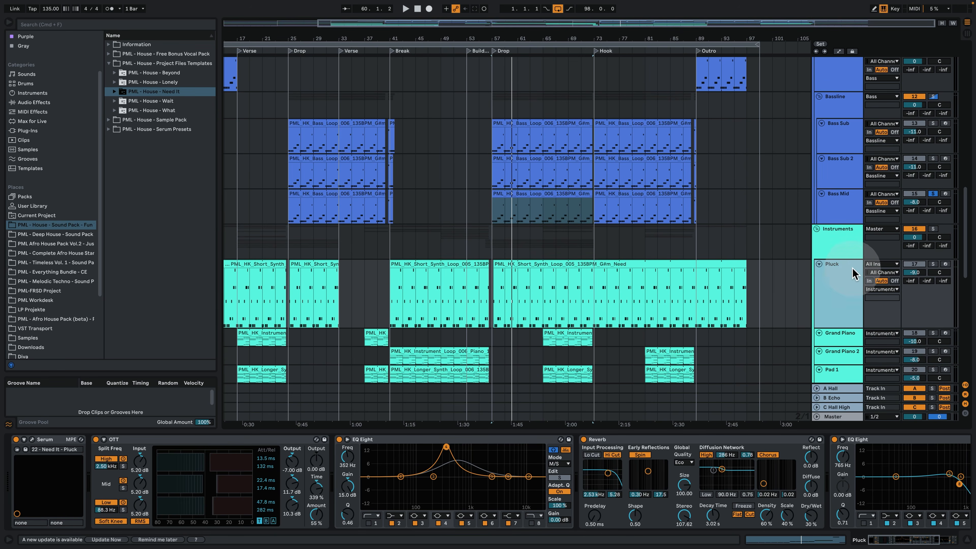
Step: View the notes of the Pluck clip starting at the Drop, and return to the arrangement with the Pluck devices
{"action": "double_click", "coordinate": [517, 266]}
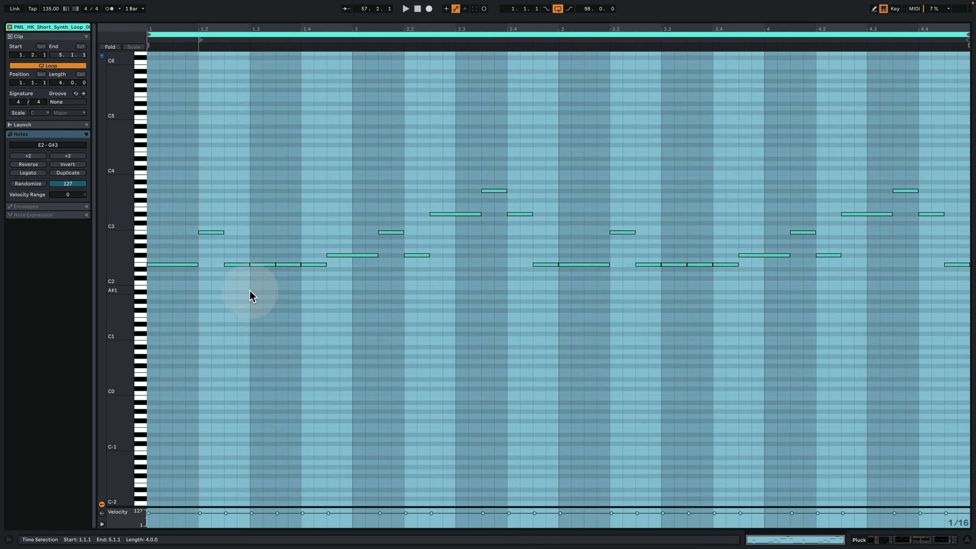
{"action": "left_click", "coordinate": [496, 290]}
{"action": "left_click", "coordinate": [902, 541]}
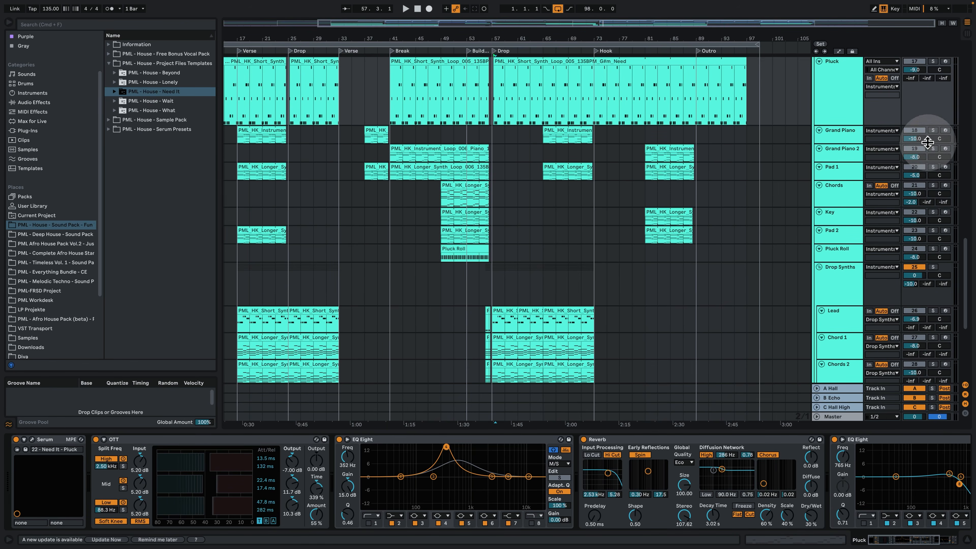
Step: Solo the Pluck track with Bass Mid, play both from the Drop with bars 56 to 64 in close view, and stop playback
{"action": "scroll", "coordinate": [930, 146], "scroll_direction": "up", "scroll_amount": 2}
{"action": "scroll", "coordinate": [934, 150], "scroll_direction": "up", "scroll_amount": 3}
{"action": "key", "text": "space"}
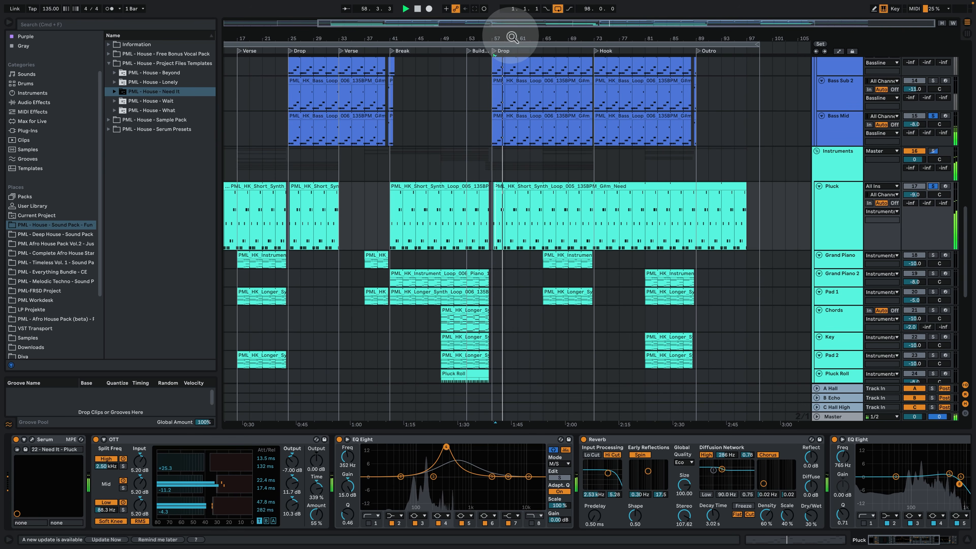
{"action": "left_click_drag", "start_coordinate": [511, 38], "coordinate": [511, 131]}
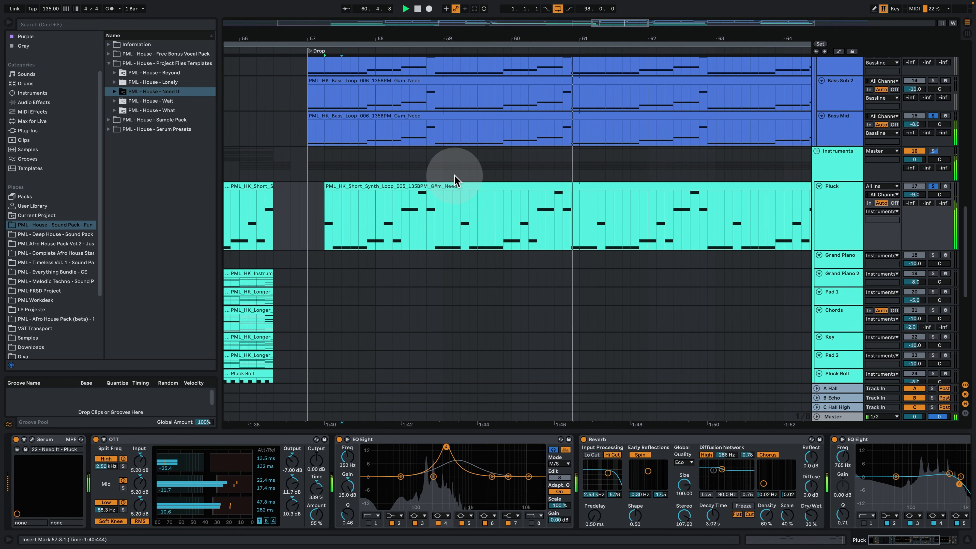
{"action": "key", "text": "space"}
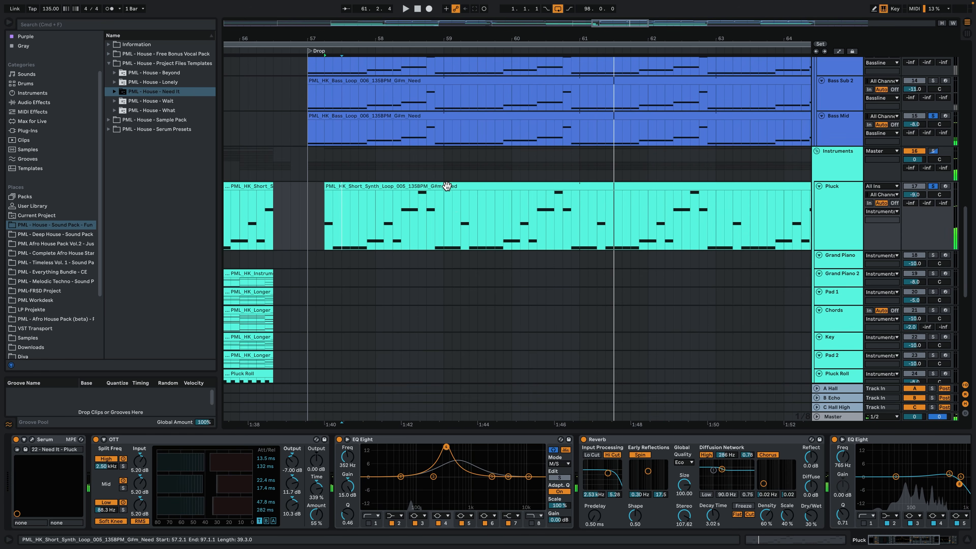
Step: Open the Pluck clip at the Drop and enlarge the piano roll's note rows to read the note names
{"action": "double_click", "coordinate": [447, 186]}
{"action": "left_click", "coordinate": [327, 174]}
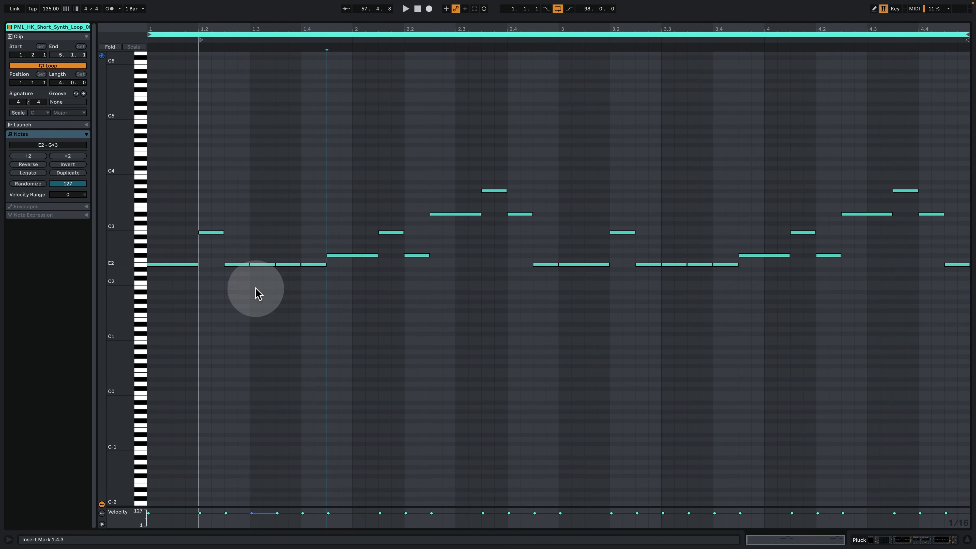
{"action": "mouse_move", "coordinate": [135, 312]}
{"action": "left_mouse_down"}
{"action": "mouse_move", "coordinate": [154, 309]}
{"action": "mouse_move", "coordinate": [139, 304]}
{"action": "left_mouse_up"}
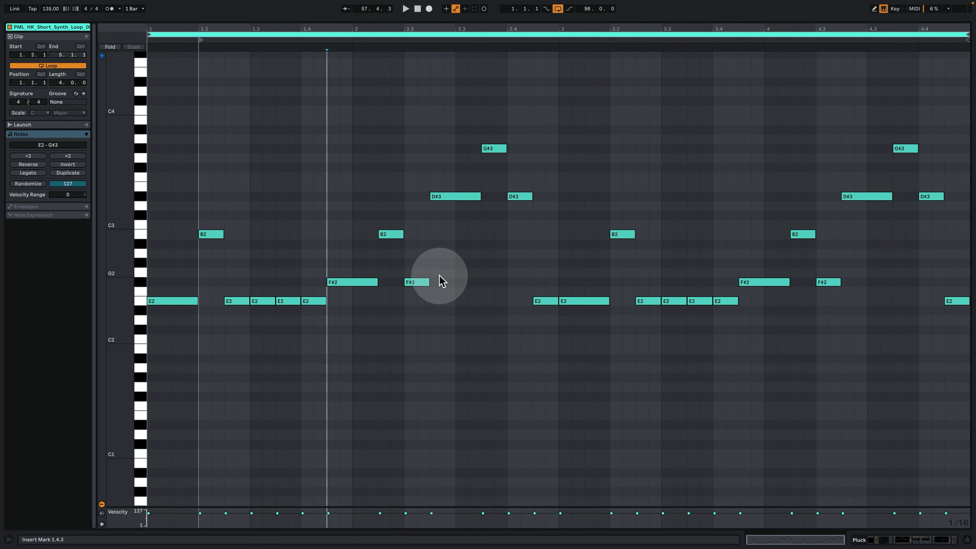
Step: Return to the arrangement, open the Pluck track's Serum patch, and play that track alone from the Drop
{"action": "left_click", "coordinate": [891, 542]}
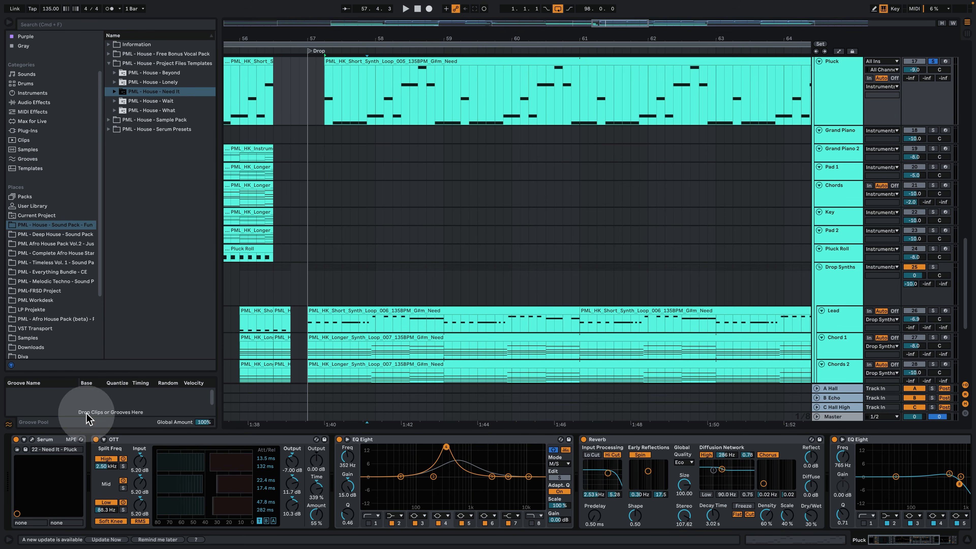
{"action": "left_click", "coordinate": [32, 440]}
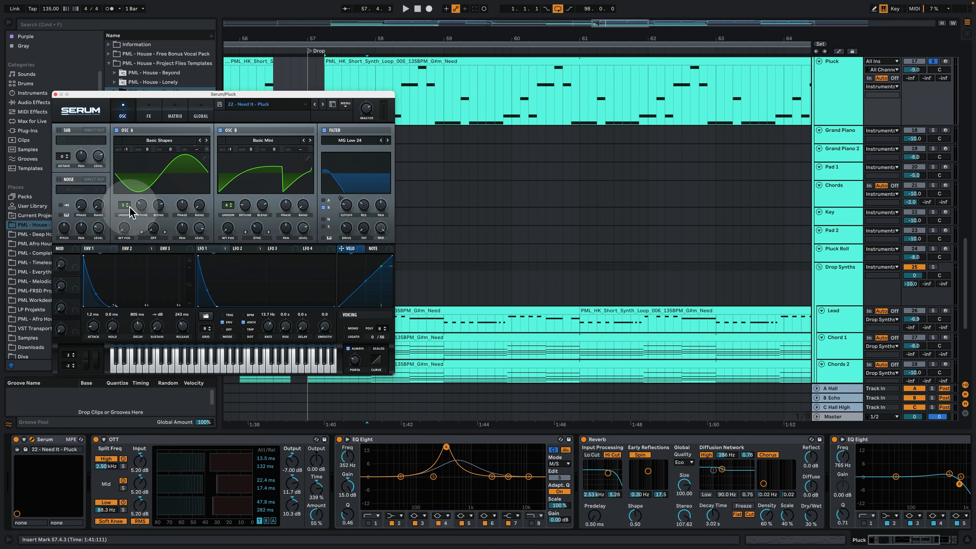
{"action": "left_click", "coordinate": [932, 61]}
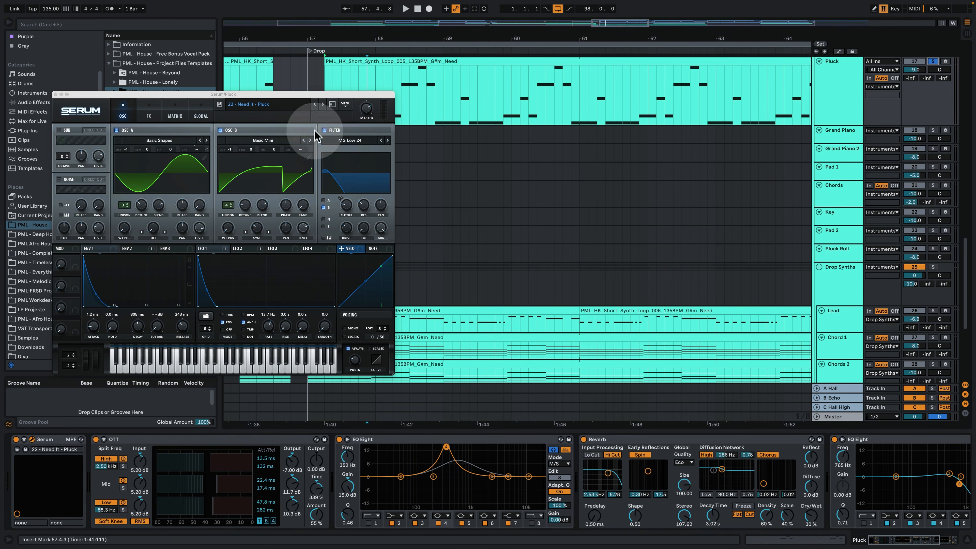
{"action": "key", "text": "space"}
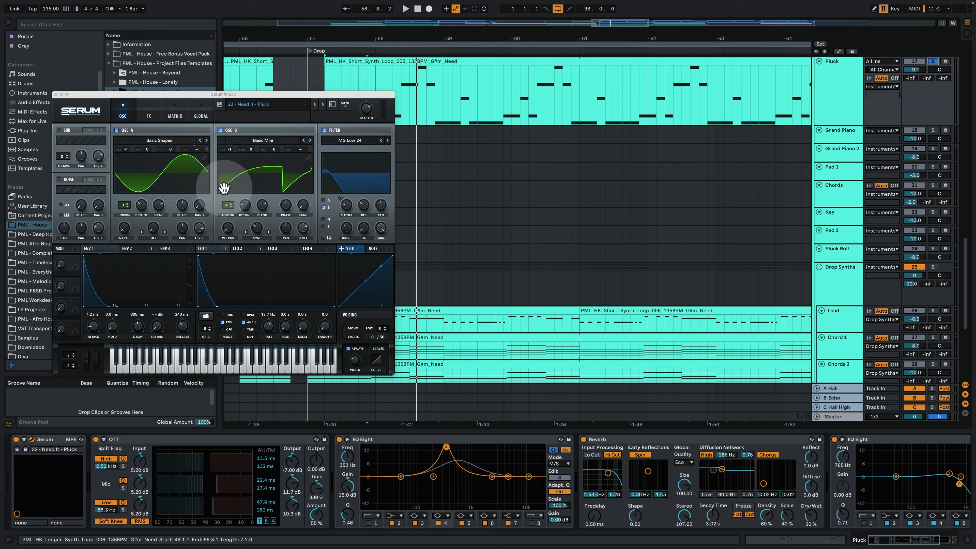
Step: View Oscillator B's warp mode options in the Pluck patch and play the track from the Drop
{"action": "left_click", "coordinate": [261, 239]}
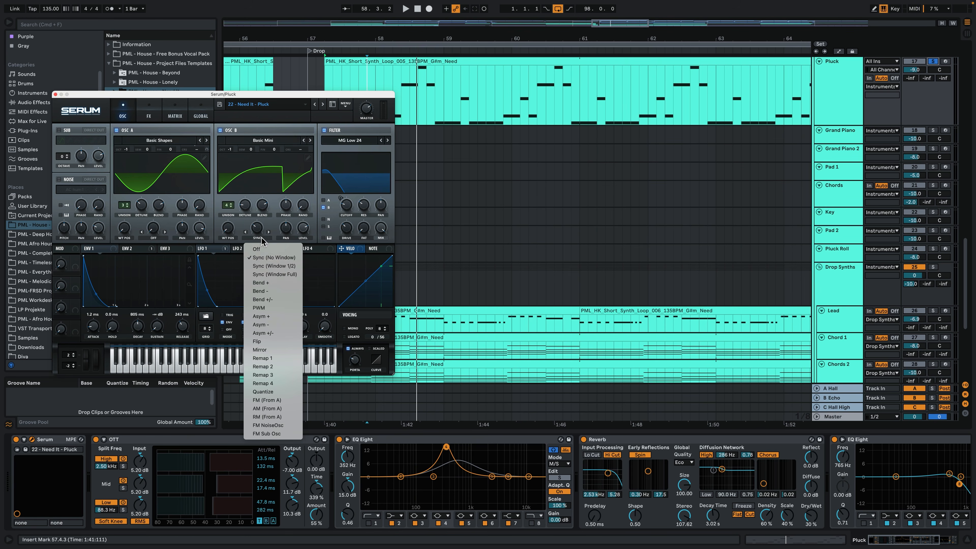
{"action": "left_click", "coordinate": [284, 265]}
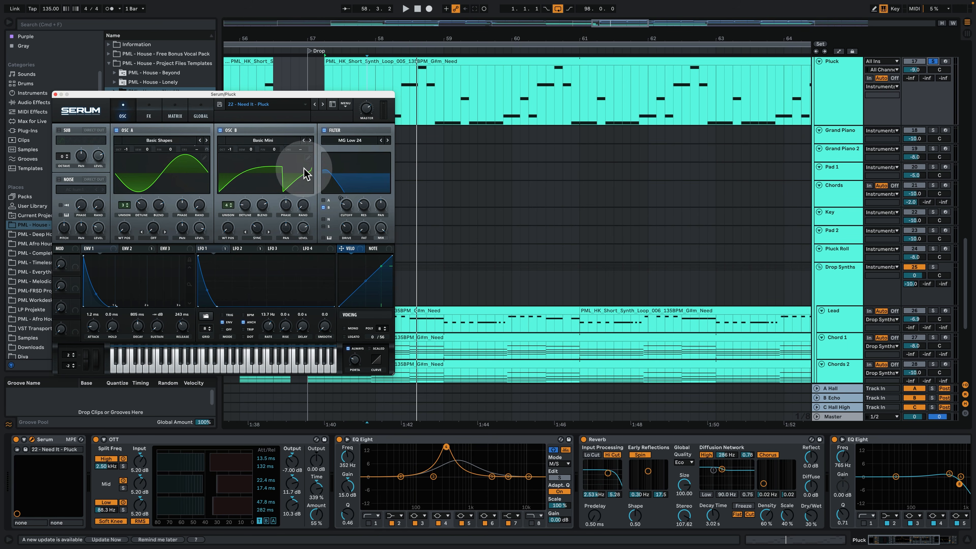
{"action": "key", "text": "space"}
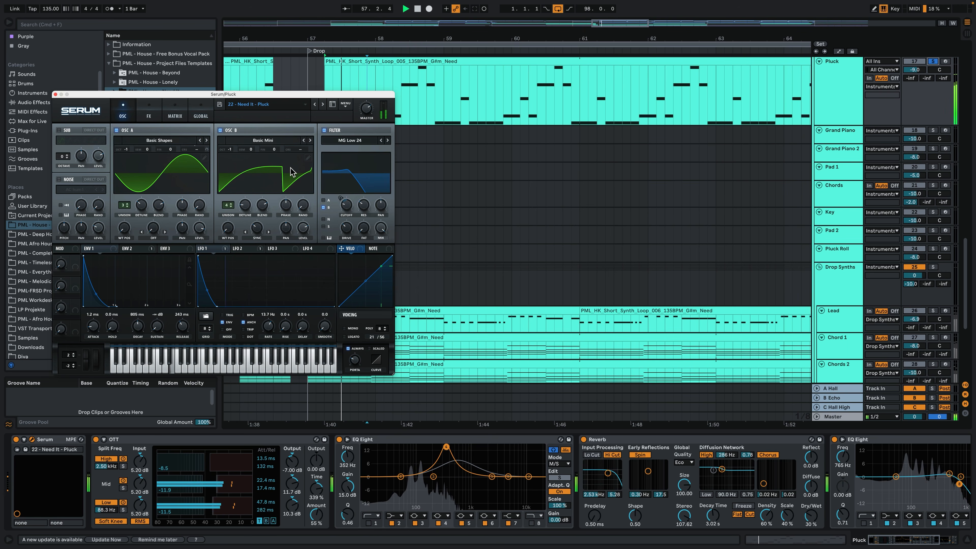
Step: Show Envelope 2 and list the modulators assigned to the filter cutoff in the Pluck patch
{"action": "left_click", "coordinate": [142, 248]}
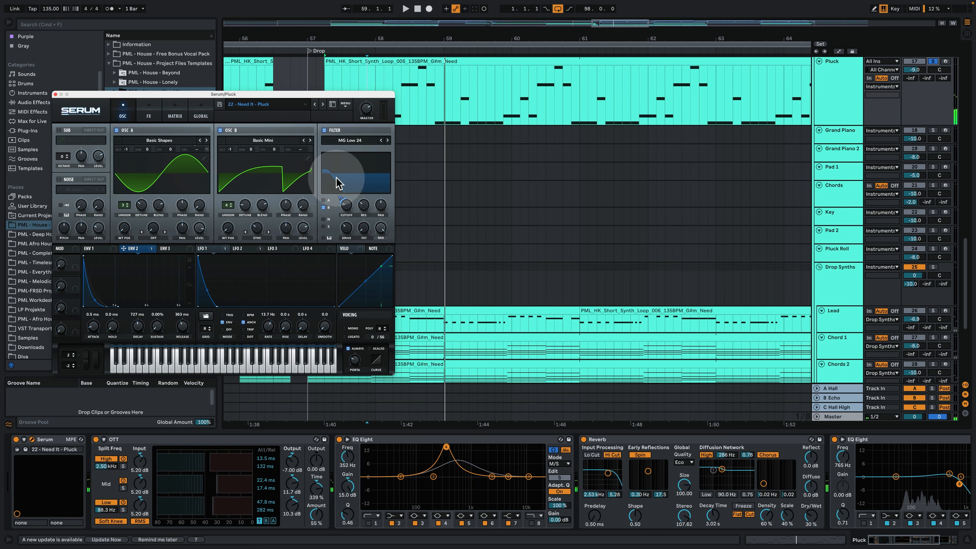
{"action": "right_click", "coordinate": [353, 203]}
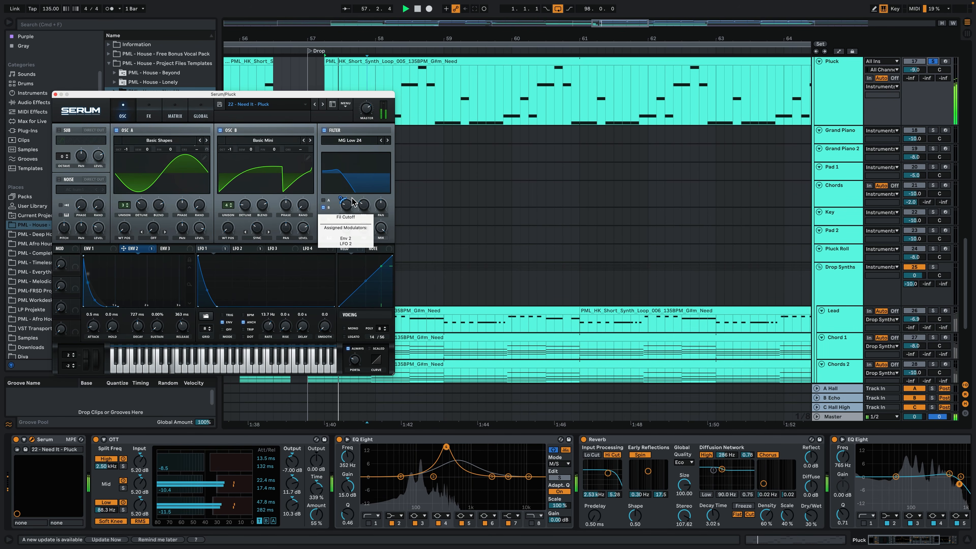
{"action": "left_click", "coordinate": [344, 230]}
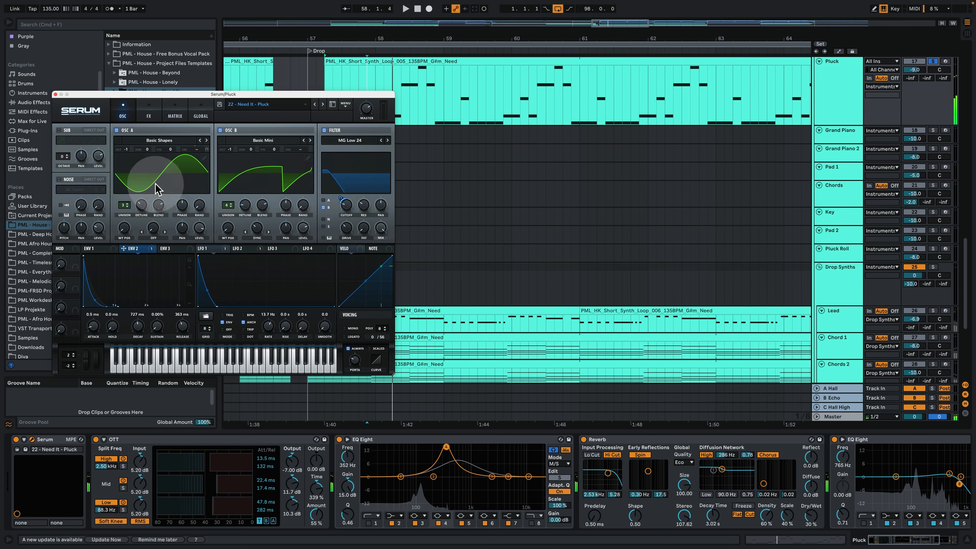
Step: Review the modulation matrix with LFO 2 displayed and return to the oscillator page
{"action": "left_click", "coordinate": [148, 117]}
{"action": "left_click", "coordinate": [175, 116]}
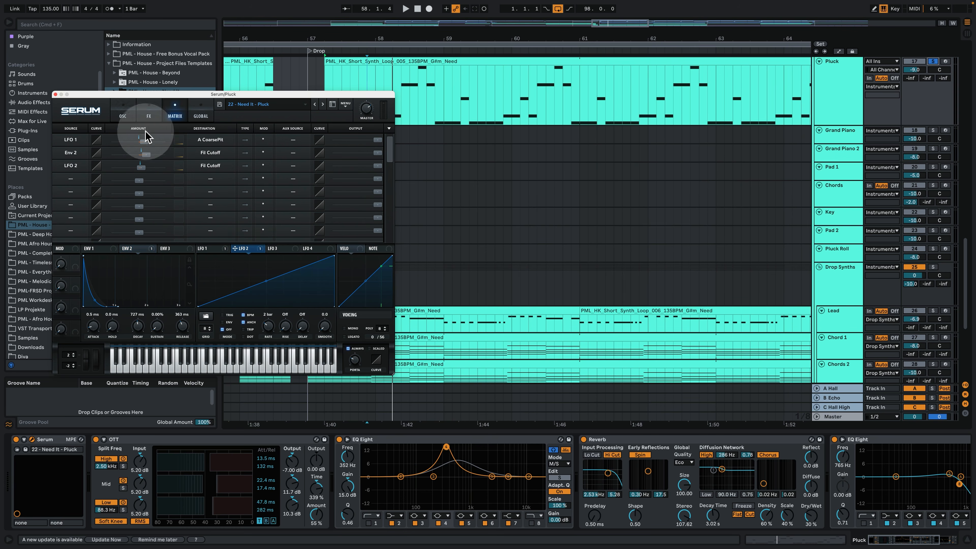
{"action": "left_click", "coordinate": [122, 112]}
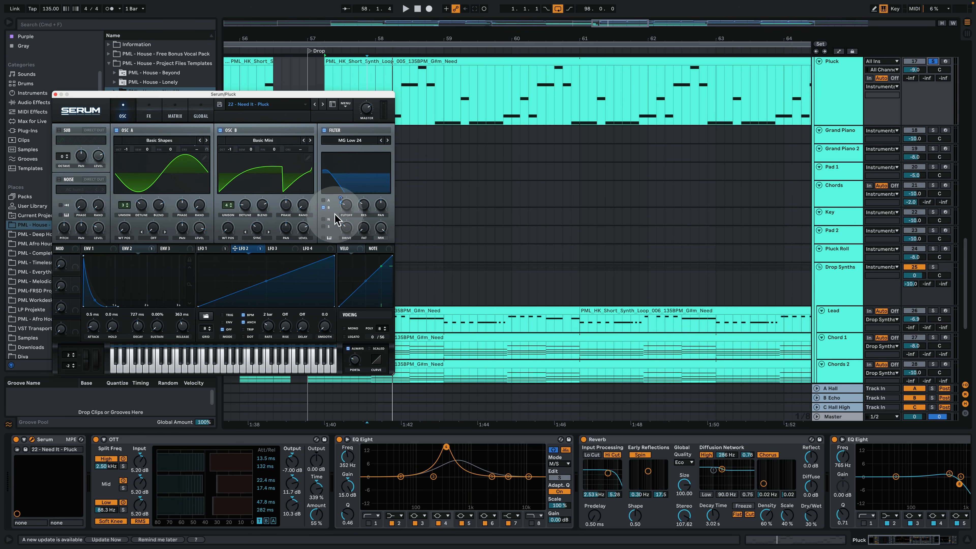
Step: Play the Pluck repeatedly from the Drop, following the filter cutoff movement with the LFO 2 curve in view
{"action": "key", "text": "space"}
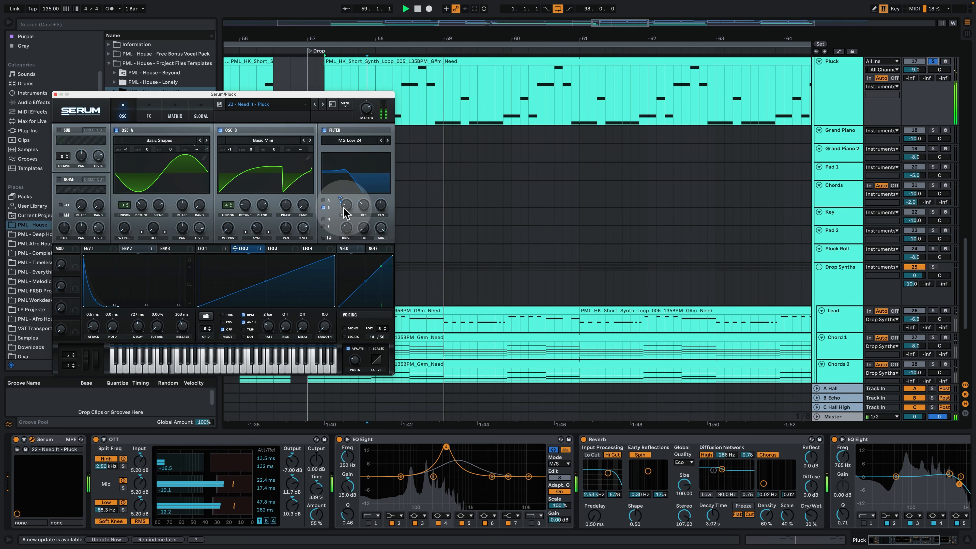
{"action": "key", "text": "space"}
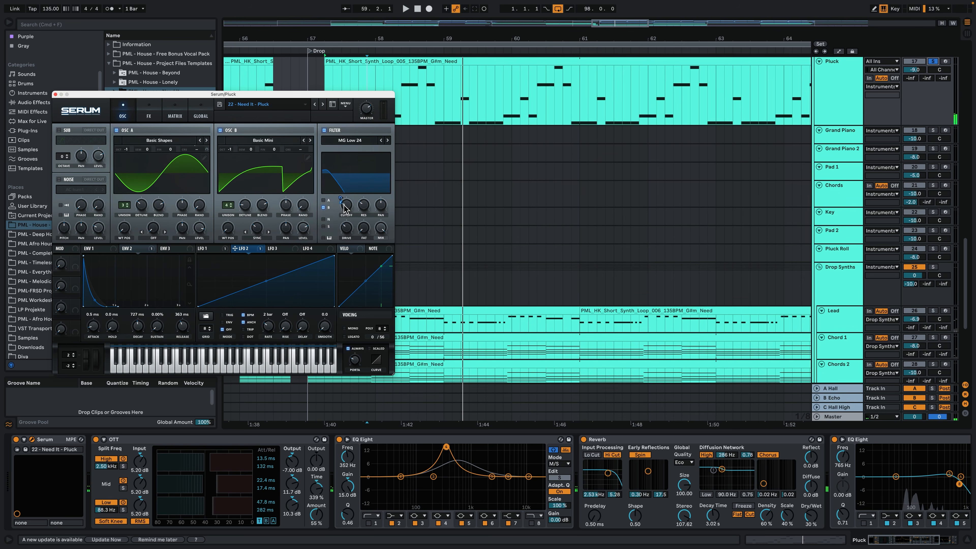
{"action": "key", "text": "space"}
{"action": "key", "text": "space"}
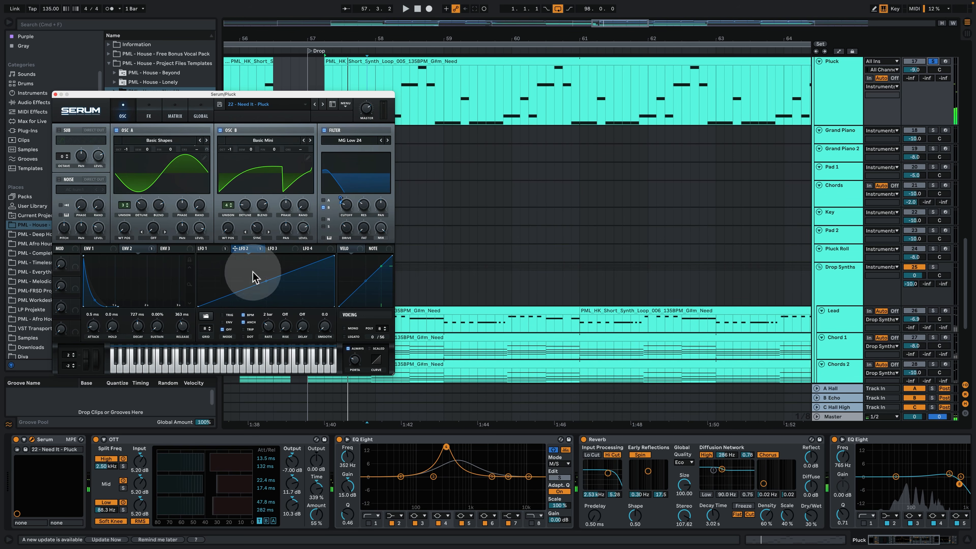
{"action": "key", "text": "space"}
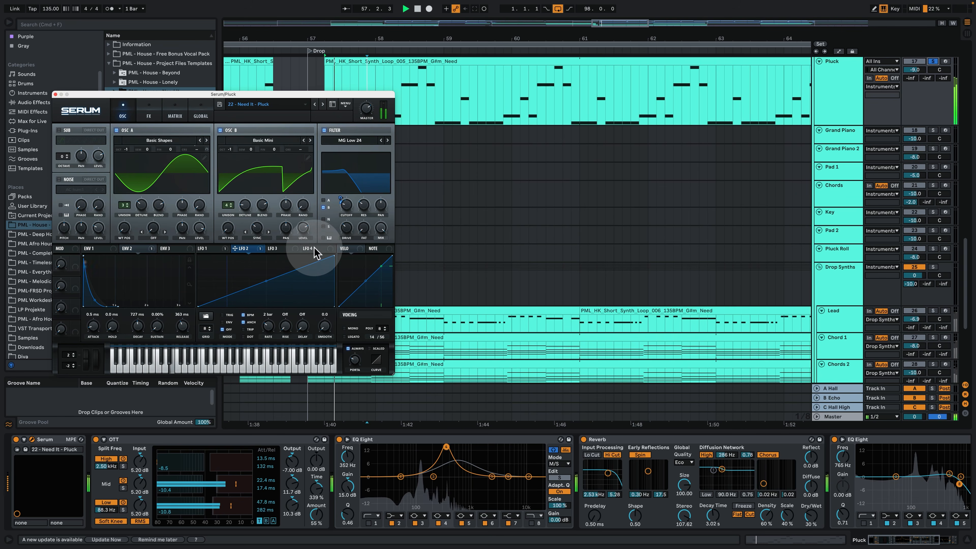
Step: Show LFO 1 while the Pluck plays, stop playback, and close the Serum window
{"action": "left_click", "coordinate": [219, 251]}
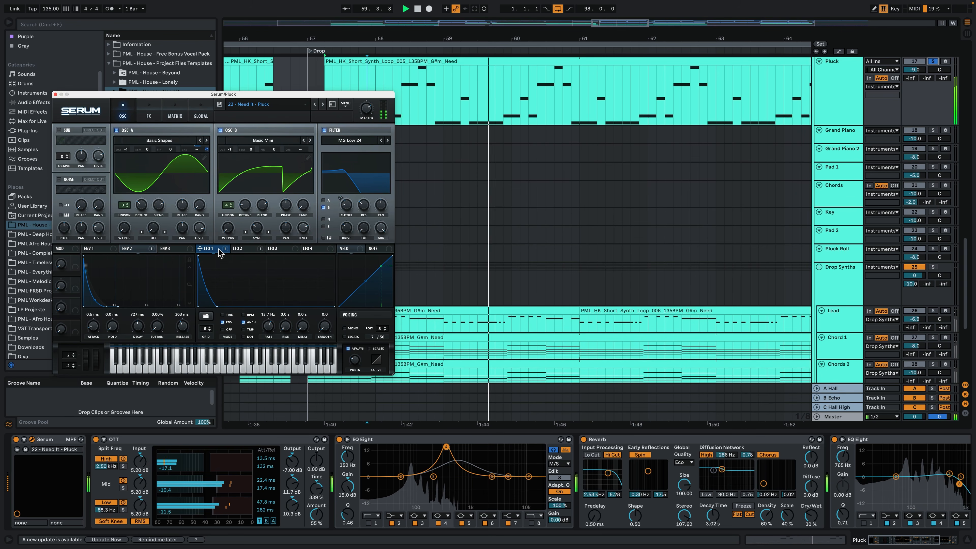
{"action": "key", "text": "space"}
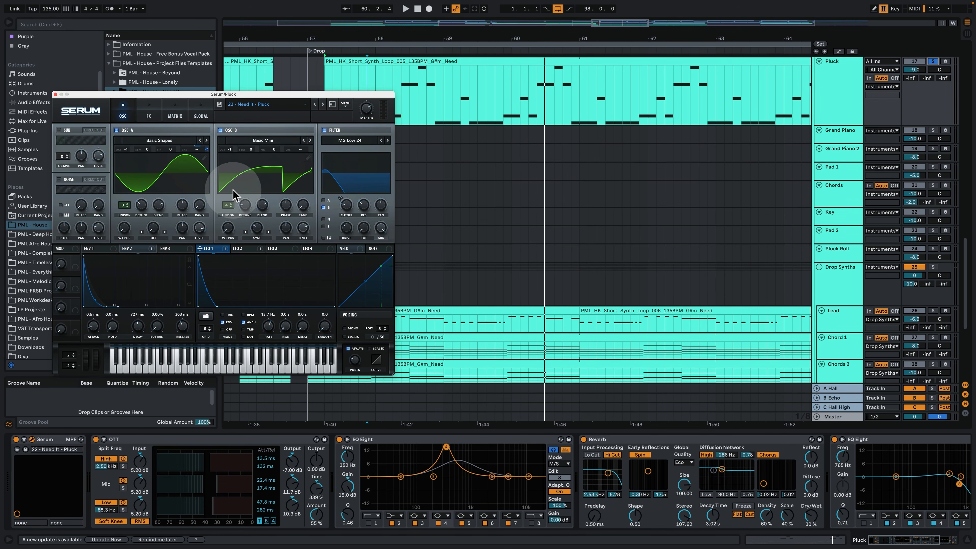
{"action": "left_click", "coordinate": [55, 95]}
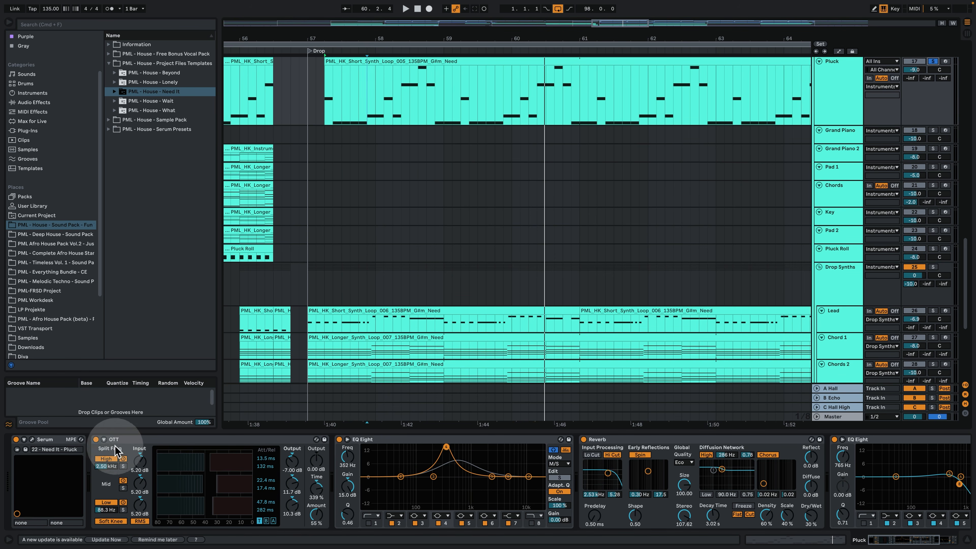
Step: Play the Pluck from the Drop with OTT bypassed and with it enabled to compare the sound
{"action": "key", "text": "space"}
{"action": "left_click", "coordinate": [96, 439]}
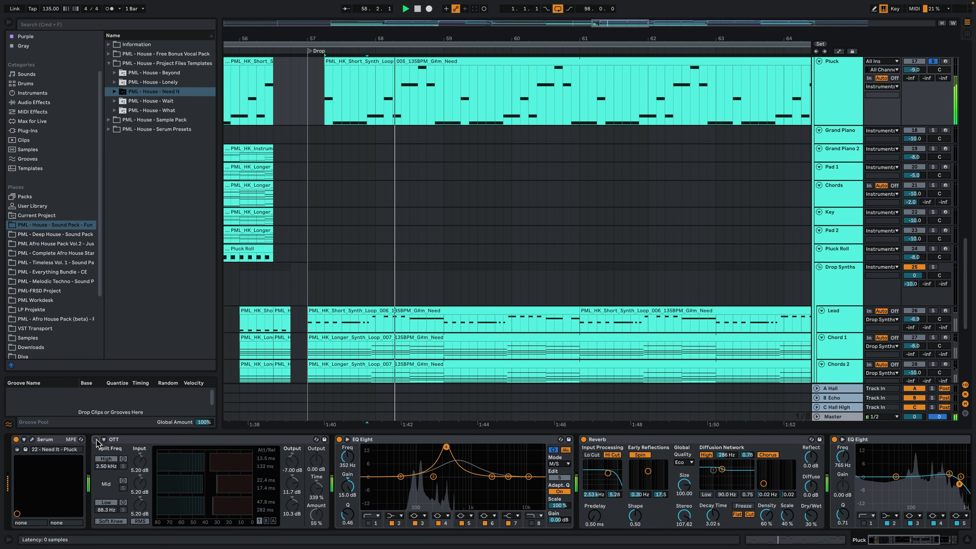
{"action": "left_click", "coordinate": [95, 440]}
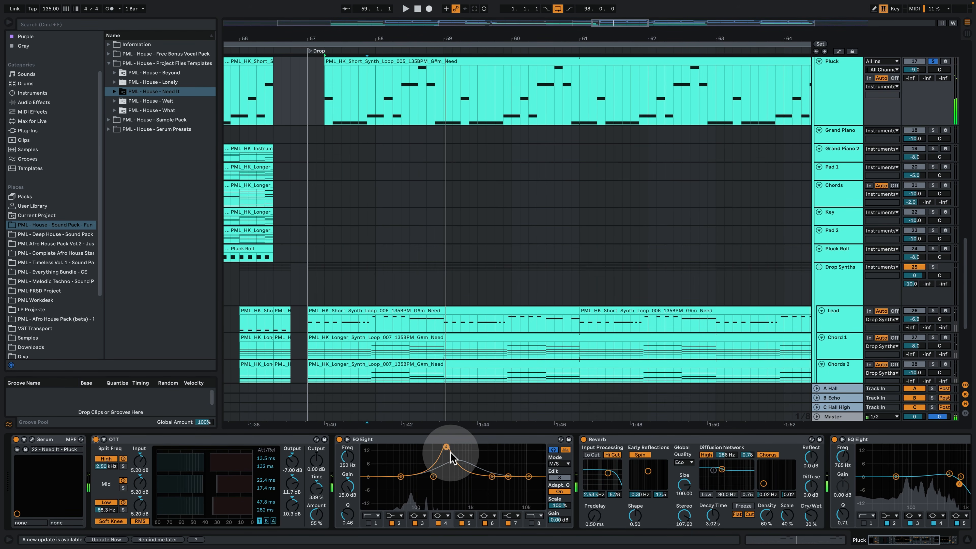
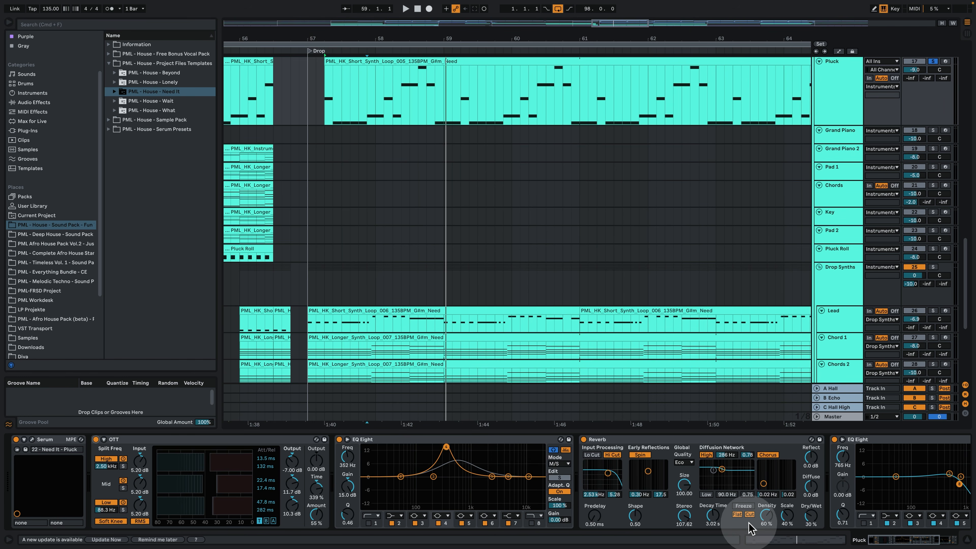
Step: Compare the Pluck without and with its Reverb by playing from the Drop in each state
{"action": "left_click_drag", "start_coordinate": [884, 538], "coordinate": [895, 539]}
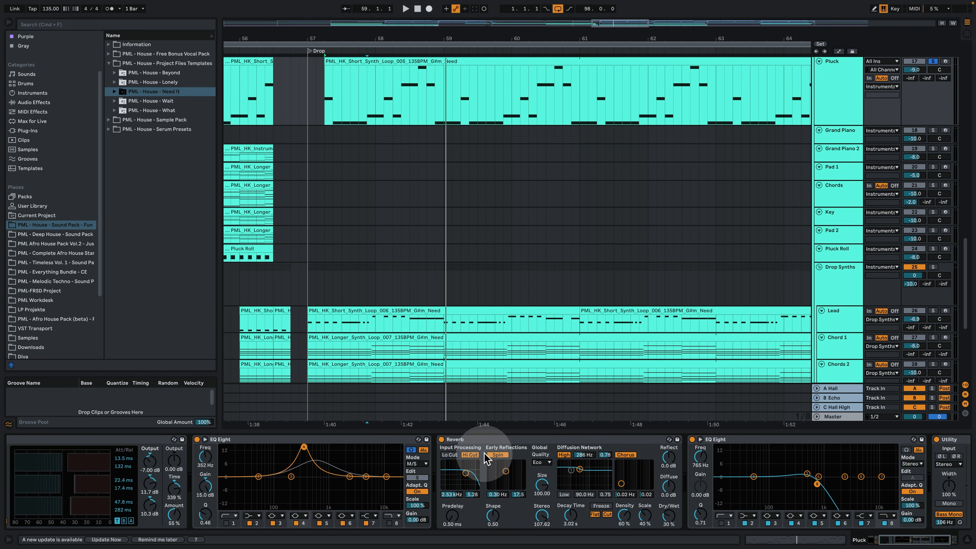
{"action": "left_click", "coordinate": [441, 439]}
{"action": "key", "text": "space"}
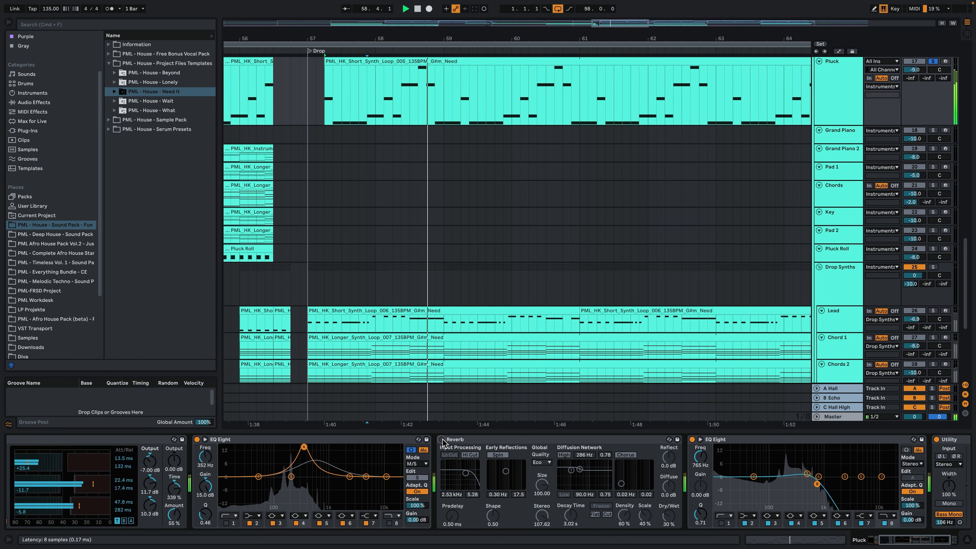
{"action": "key", "text": "space"}
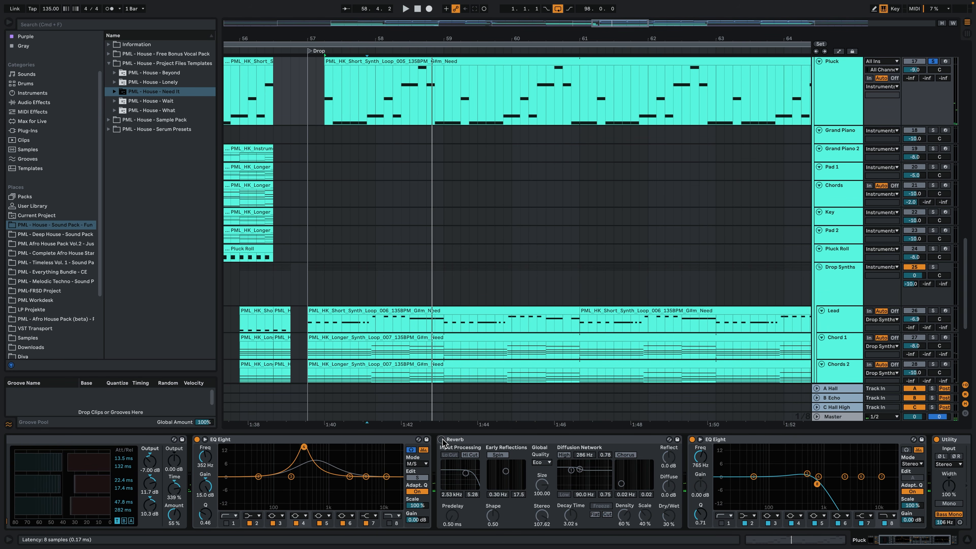
{"action": "left_click", "coordinate": [441, 439]}
{"action": "key", "text": "space"}
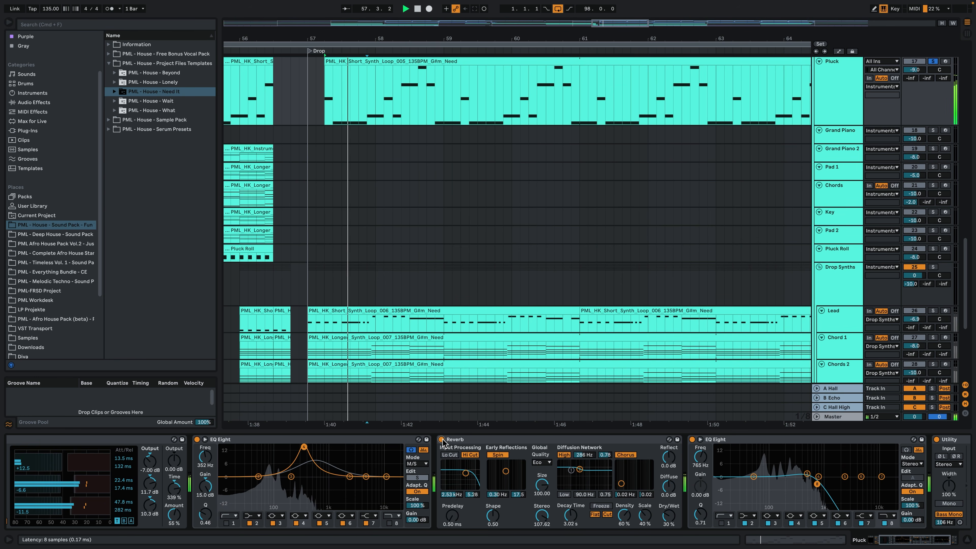
Step: Bypass the Reverb and the EQ Eight after it during playback, and re-enable both devices
{"action": "left_click", "coordinate": [441, 439]}
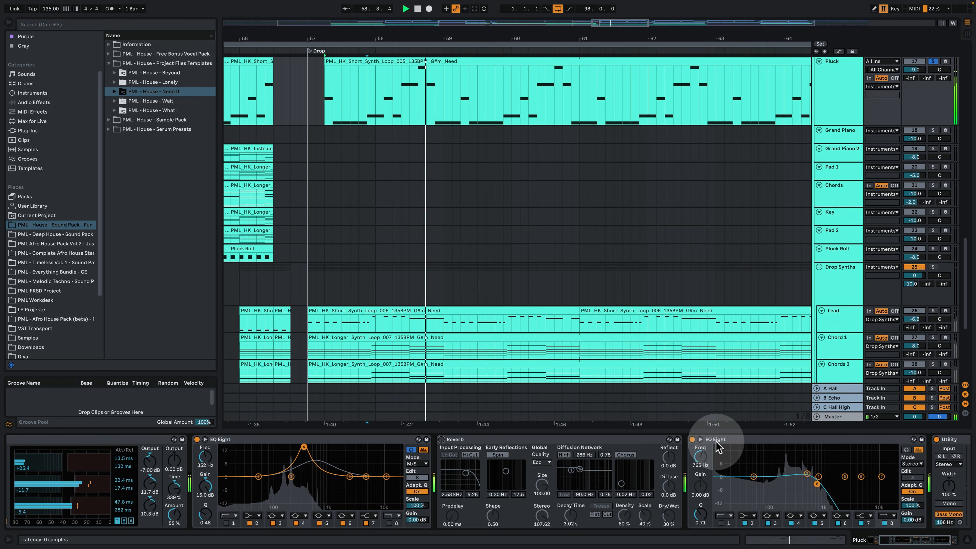
{"action": "left_click", "coordinate": [692, 440]}
{"action": "scroll", "coordinate": [780, 511], "scroll_direction": "right", "scroll_amount": 3}
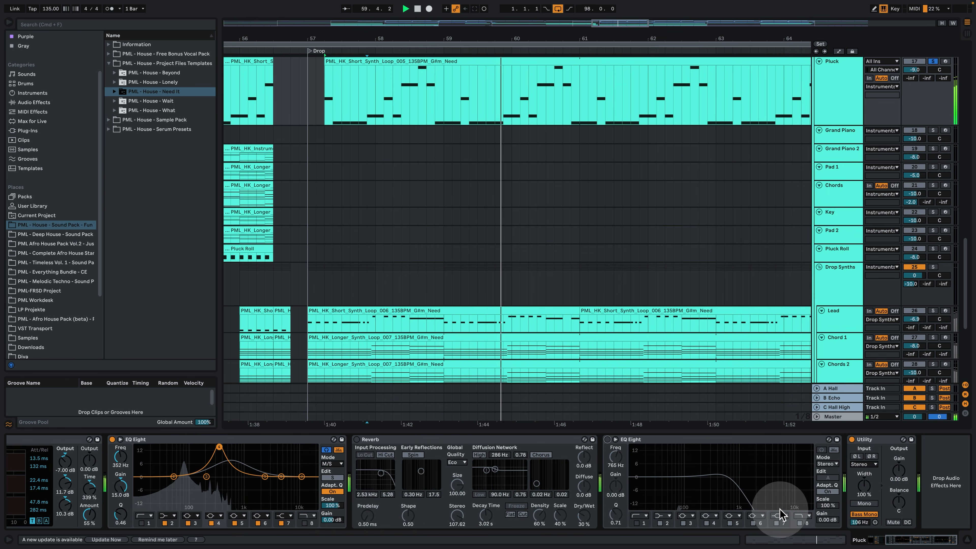
{"action": "left_click", "coordinate": [357, 439]}
{"action": "left_click", "coordinate": [608, 439]}
Step: Show the Instruments group's Compressor, Auto Filter and Utility, and return to the Pluck track's device chain
{"action": "scroll", "coordinate": [841, 269], "scroll_direction": "up", "scroll_amount": 5}
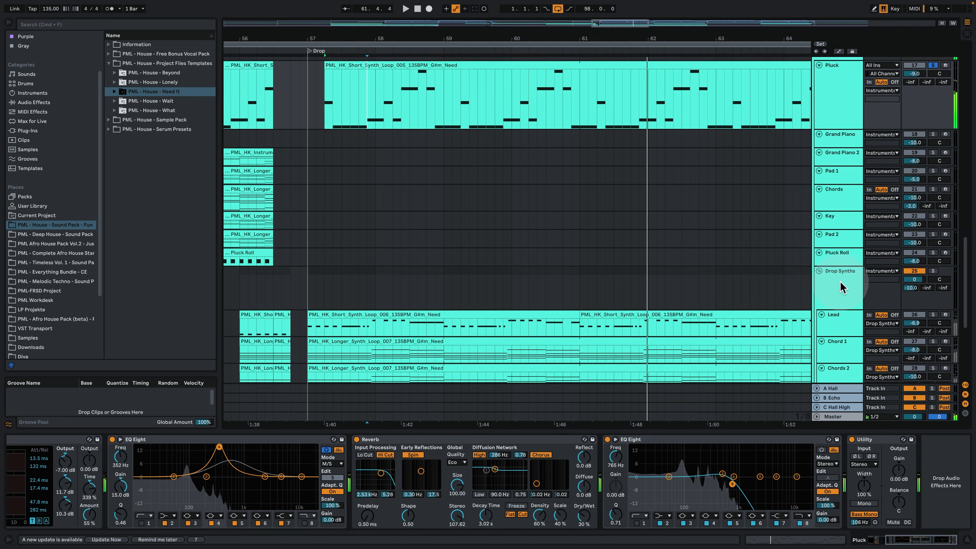
{"action": "left_click", "coordinate": [847, 237]}
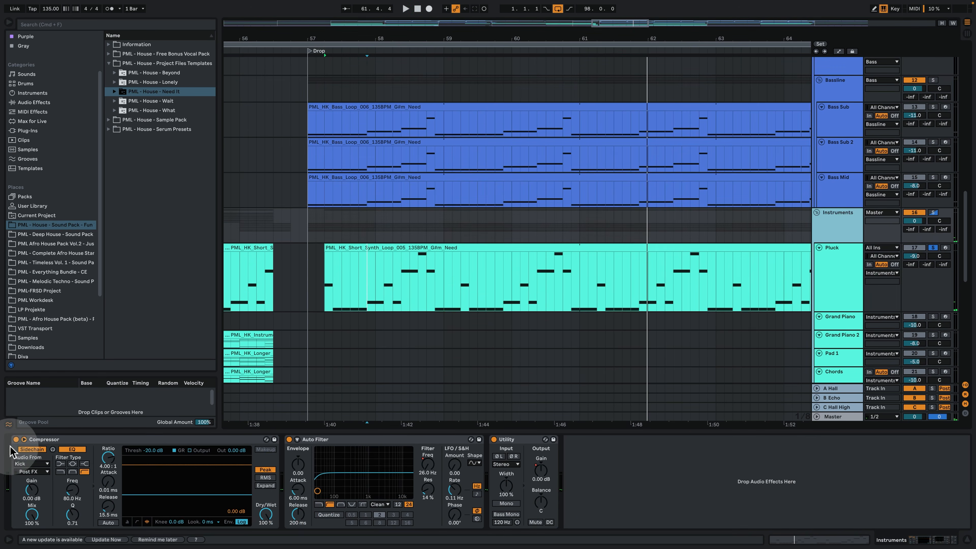
{"action": "left_click", "coordinate": [16, 439]}
{"action": "left_click", "coordinate": [837, 265]}
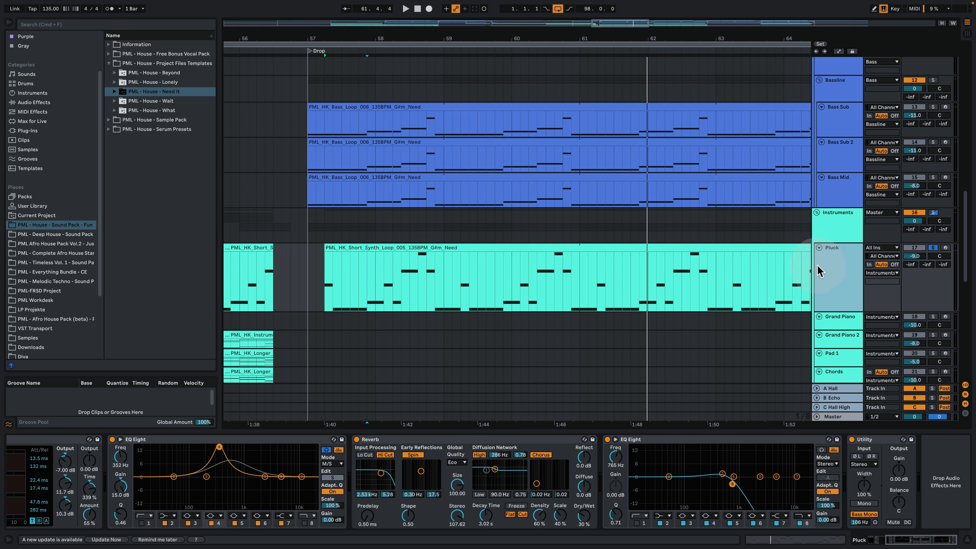
Step: Play the Pluck from the Drop, comparing it with the Reverb and following EQ Eight both bypassed and both enabled
{"action": "key", "text": "space"}
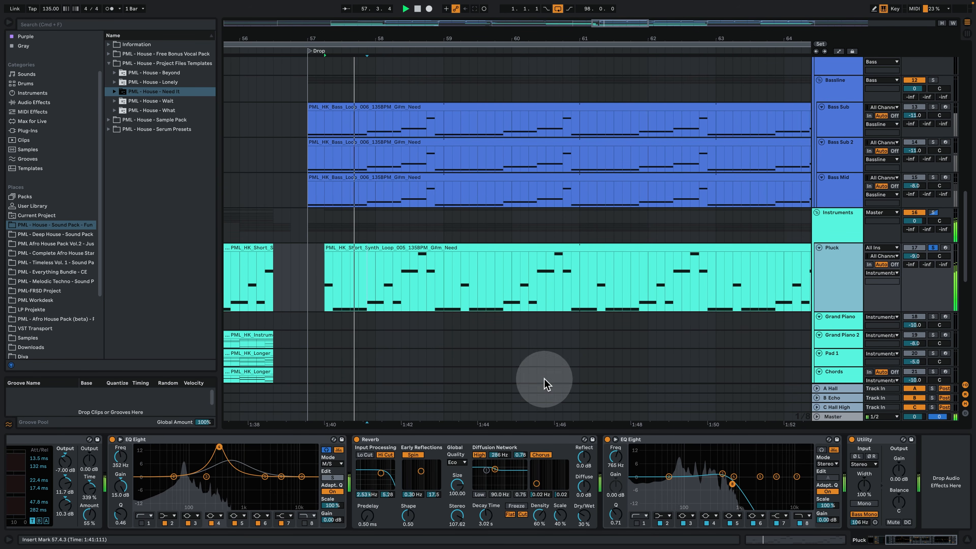
{"action": "left_click", "coordinate": [357, 438]}
{"action": "left_click", "coordinate": [592, 444]}
{"action": "left_click", "coordinate": [607, 440]}
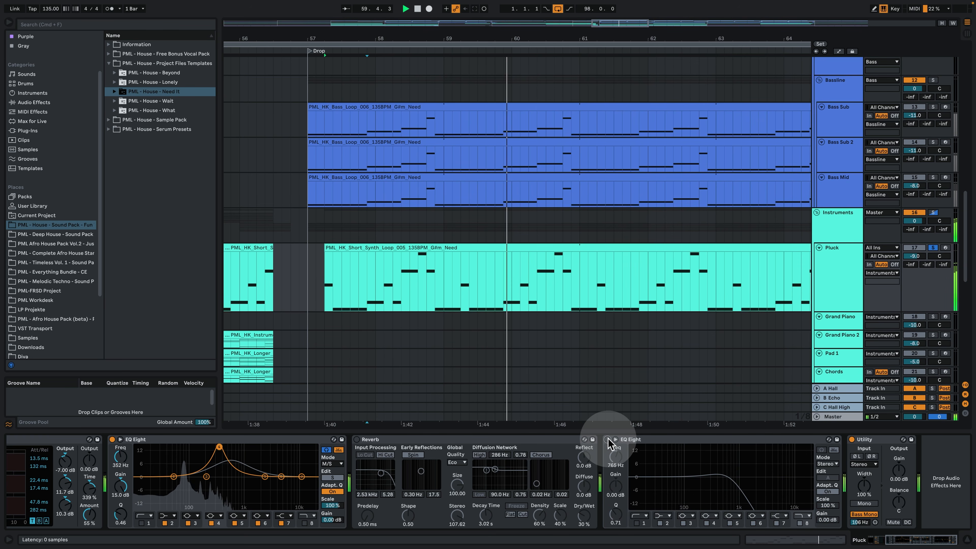
{"action": "left_click", "coordinate": [607, 439]}
{"action": "left_click", "coordinate": [357, 438]}
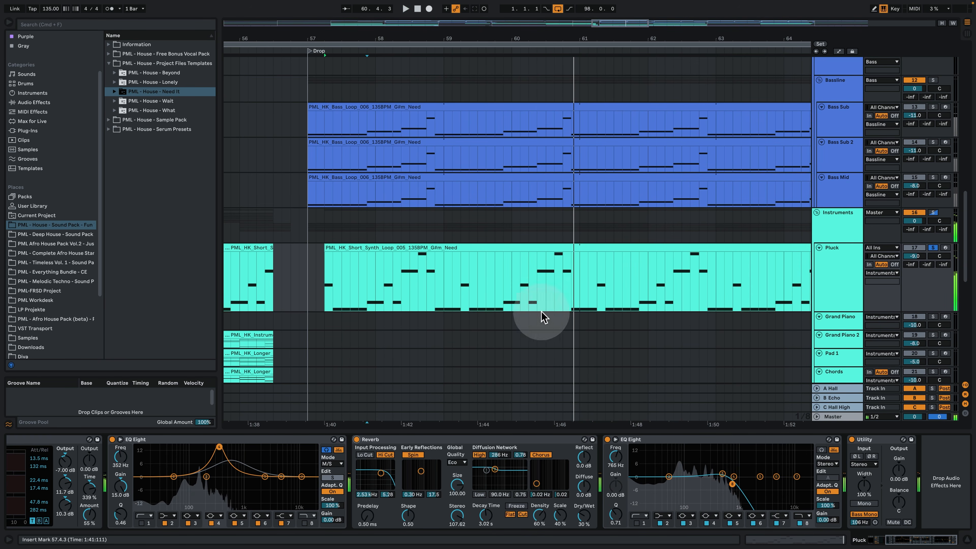
Step: Show the Instruments group's Compressor, Auto Filter and Utility, and hide the device chain to make room for the arrangement
{"action": "left_click", "coordinate": [830, 218]}
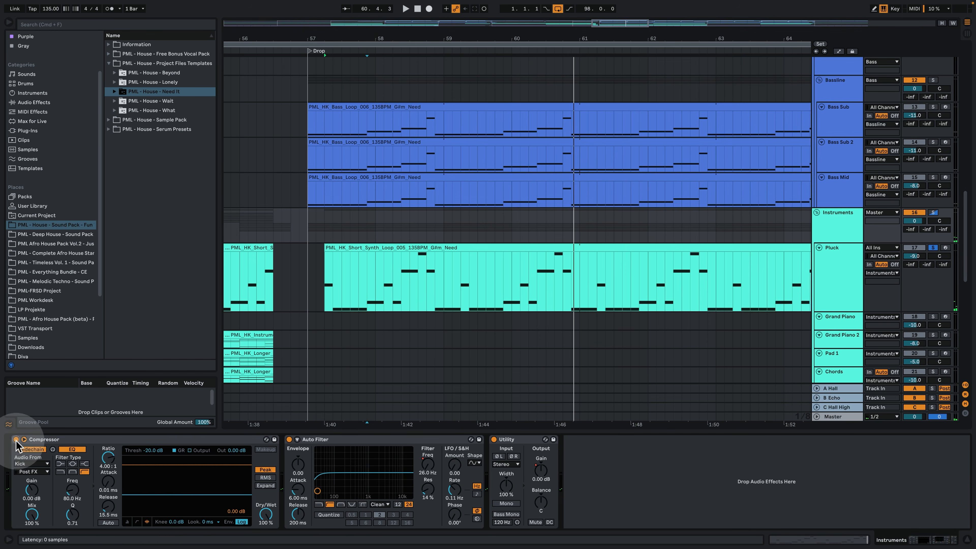
{"action": "left_click", "coordinate": [966, 540]}
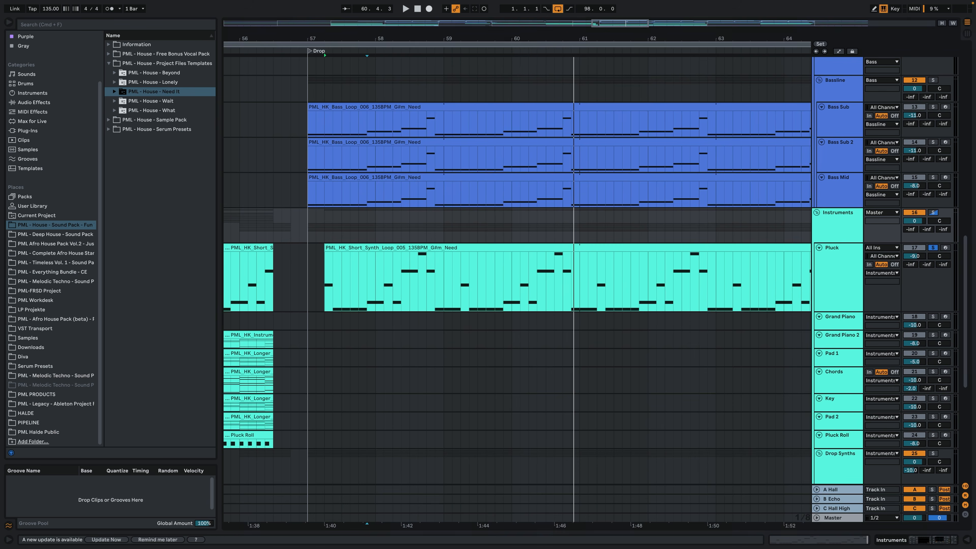
{"action": "left_click_drag", "start_coordinate": [507, 39], "coordinate": [503, 12]}
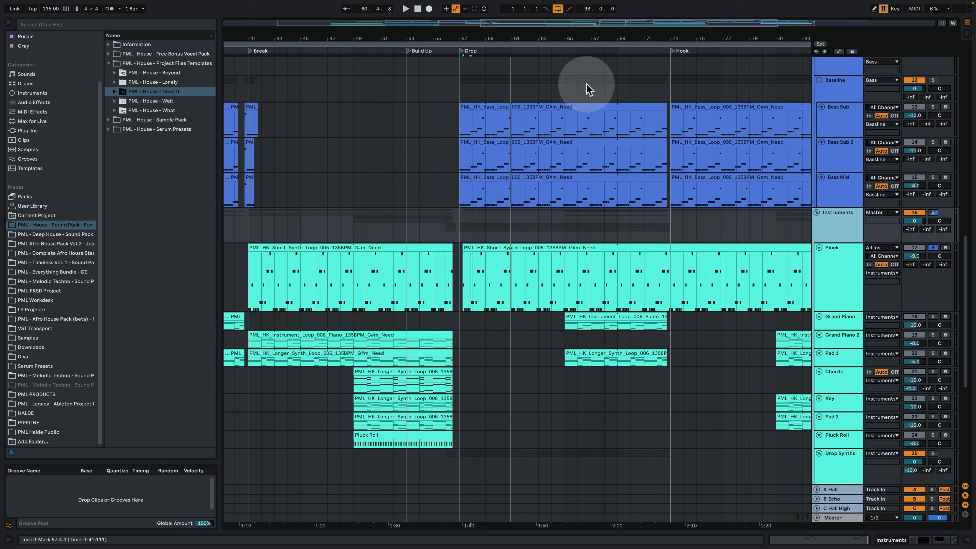
{"action": "left_click_drag", "start_coordinate": [573, 42], "coordinate": [794, 127]}
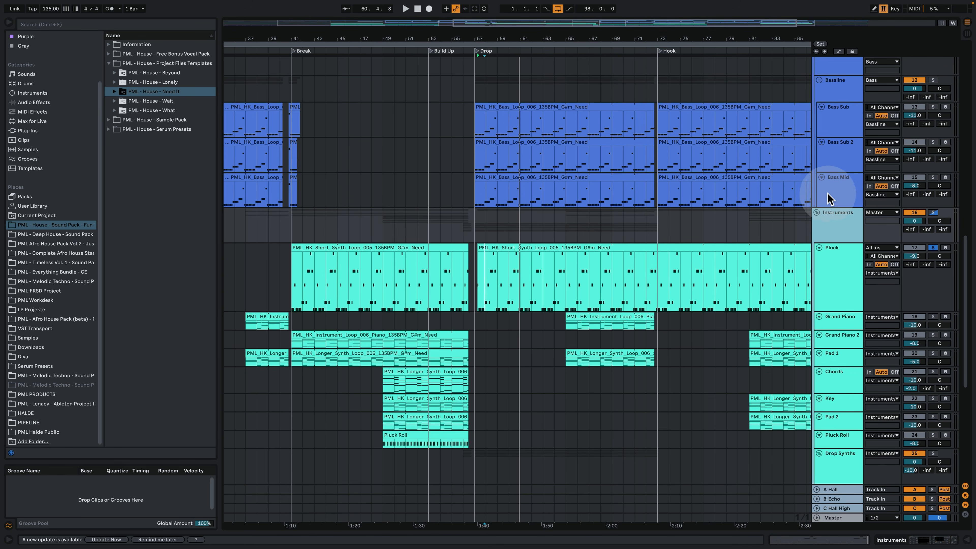
Step: Solo the Reese track, play it from bar 10 in the Hook and open its bass loop clip's notes
{"action": "left_click", "coordinate": [652, 277]}
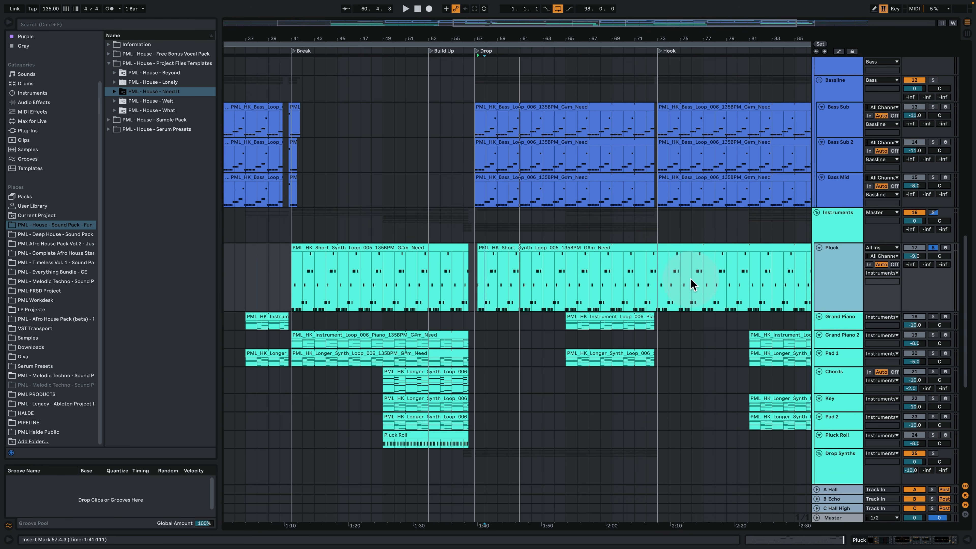
{"action": "left_click_drag", "start_coordinate": [491, 39], "coordinate": [566, 43]}
{"action": "scroll", "coordinate": [560, 235], "scroll_direction": "up", "scroll_amount": 3}
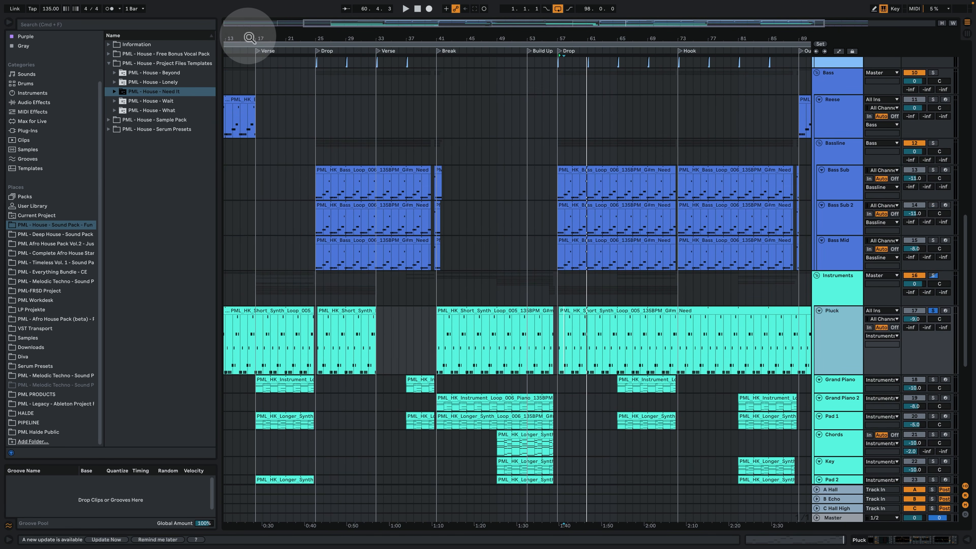
{"action": "left_click_drag", "start_coordinate": [250, 37], "coordinate": [405, 51]}
{"action": "left_click", "coordinate": [316, 121]}
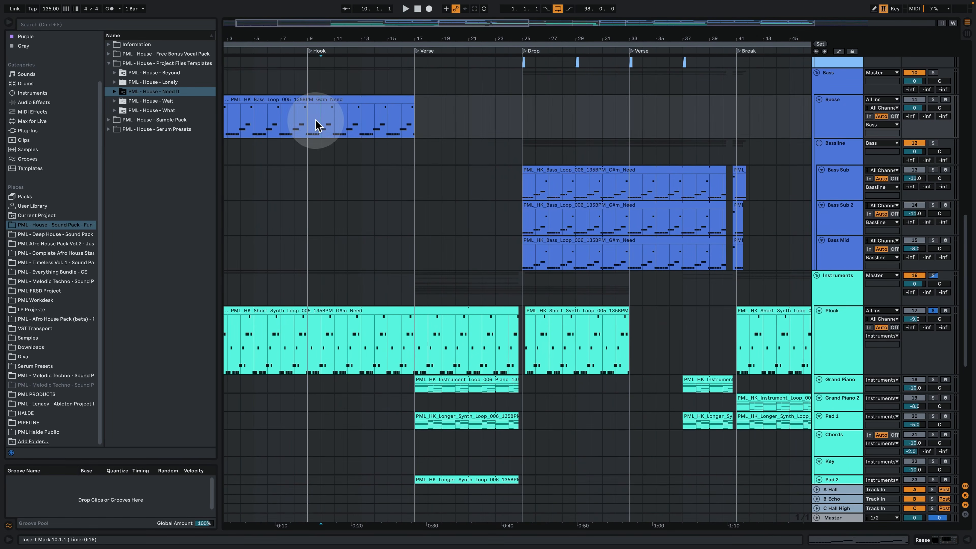
{"action": "left_click", "coordinate": [933, 99]}
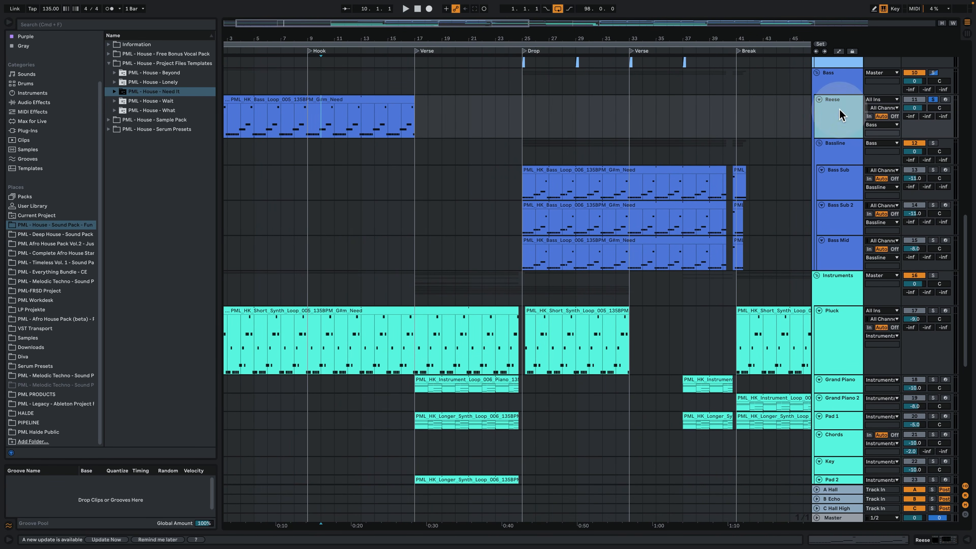
{"action": "left_click", "coordinate": [311, 99]}
{"action": "double_click", "coordinate": [322, 102]}
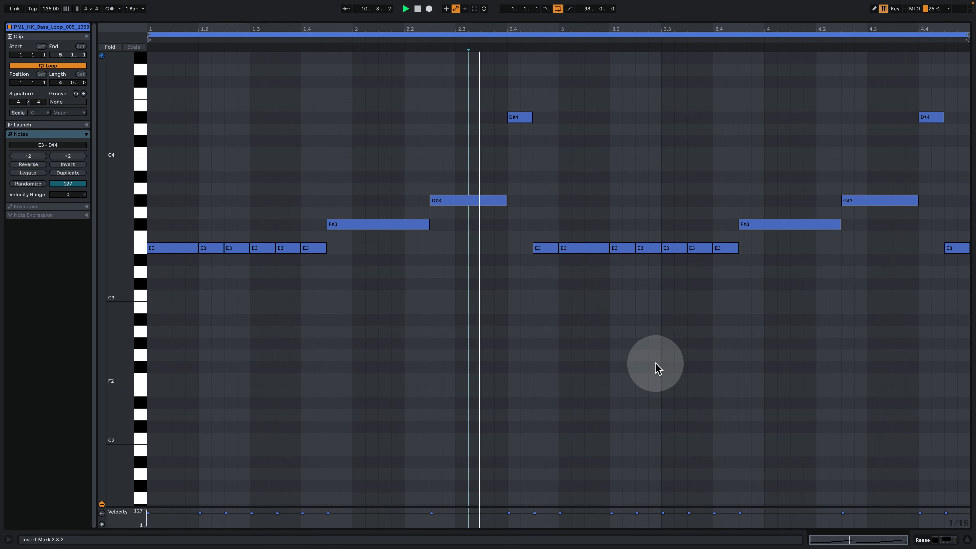
{"action": "left_click", "coordinate": [928, 540]}
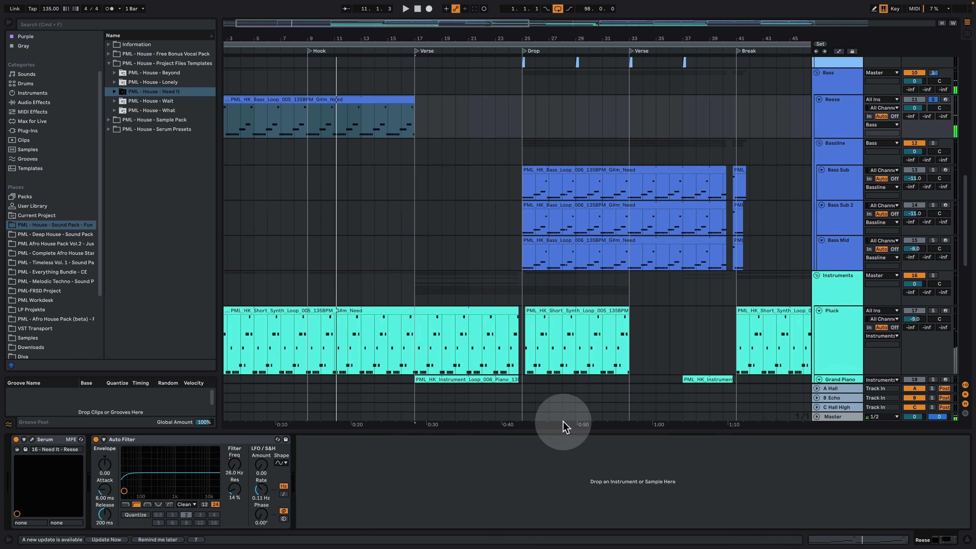
{"action": "left_click", "coordinate": [32, 439]}
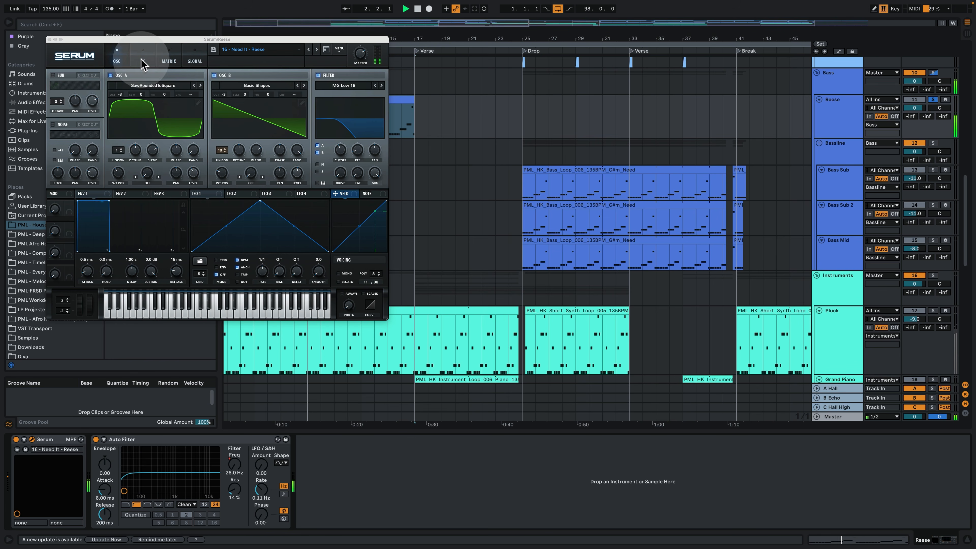
{"action": "left_click", "coordinate": [169, 60]}
{"action": "left_click", "coordinate": [143, 61]}
{"action": "left_click", "coordinate": [117, 60]}
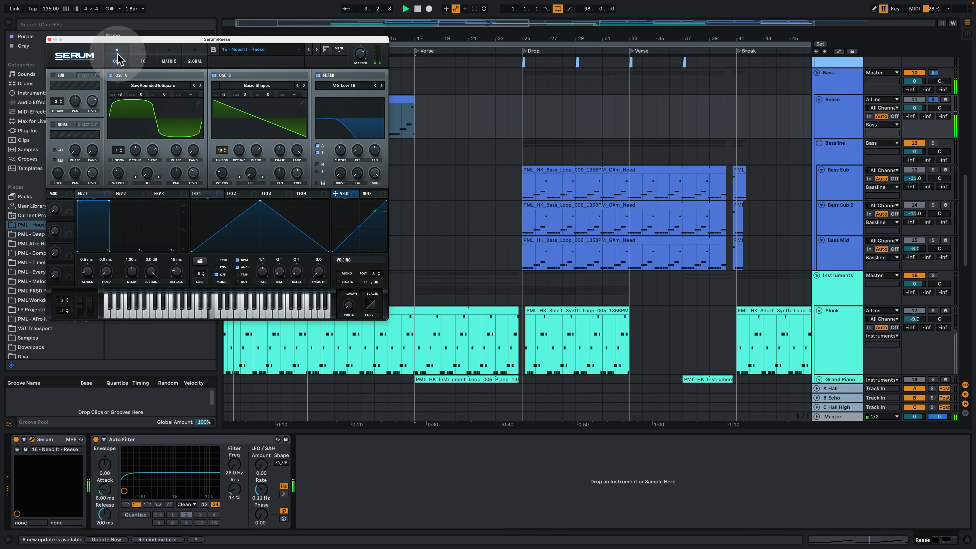
{"action": "left_click", "coordinate": [50, 40]}
Step: Select the Grand Piano clip at bar 37, solo its track and play it from there
{"action": "scroll", "coordinate": [523, 275], "scroll_direction": "down", "scroll_amount": 2}
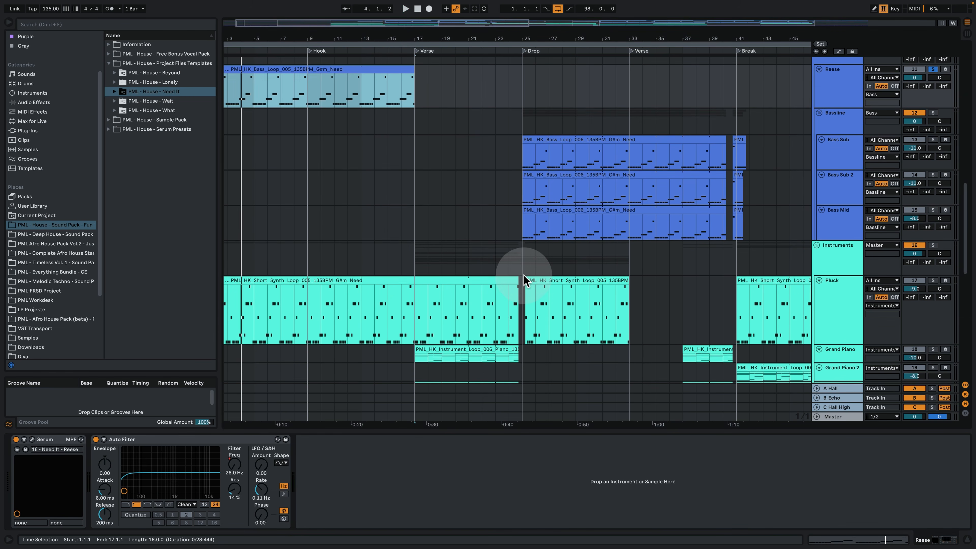
{"action": "scroll", "coordinate": [523, 275], "scroll_direction": "down", "scroll_amount": 1}
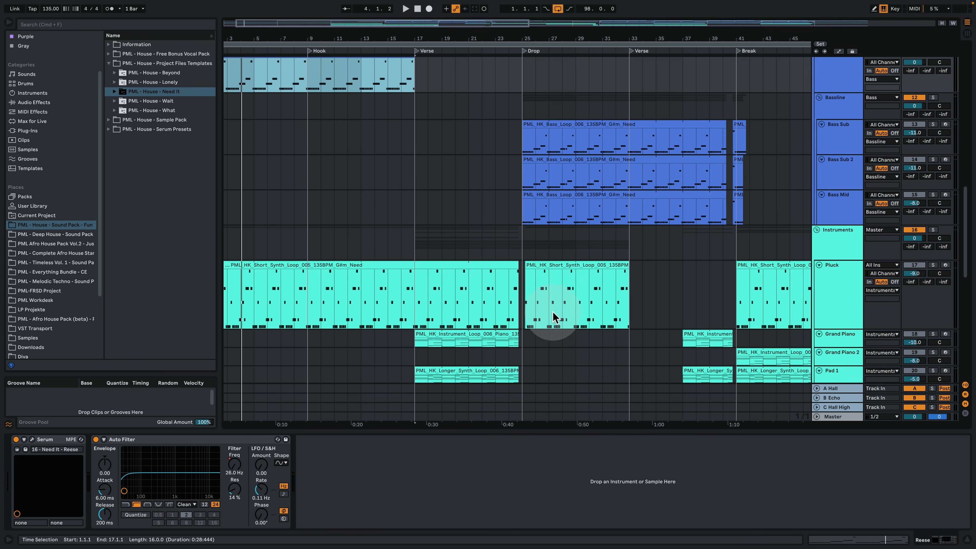
{"action": "scroll", "coordinate": [553, 317], "scroll_direction": "down", "scroll_amount": 2}
{"action": "left_click_drag", "start_coordinate": [516, 38], "coordinate": [374, 66]}
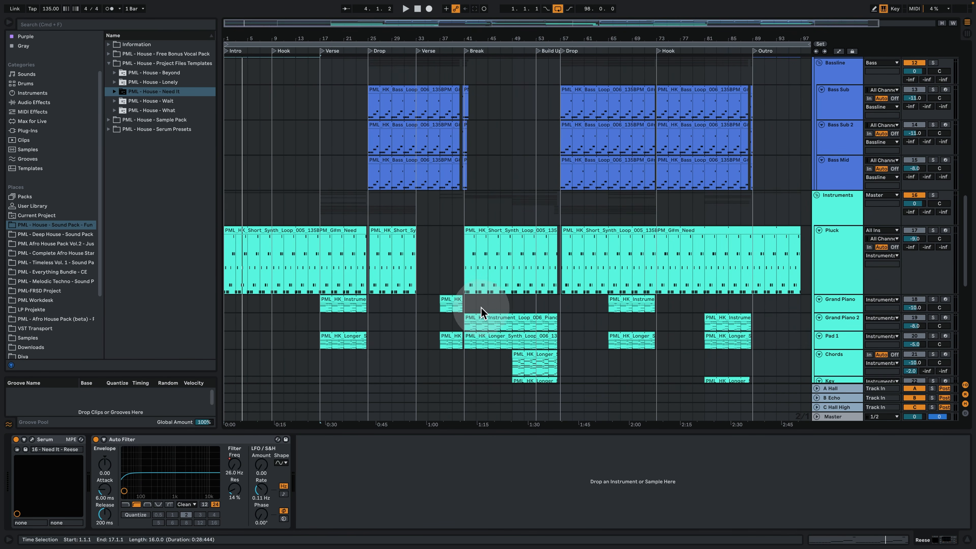
{"action": "left_click", "coordinate": [447, 298]}
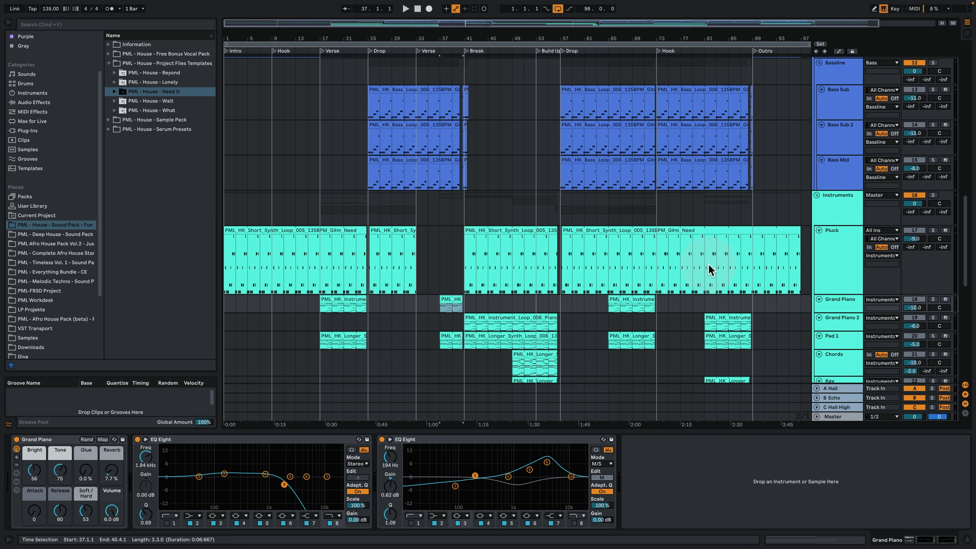
{"action": "left_click", "coordinate": [933, 299]}
{"action": "key", "text": "space"}
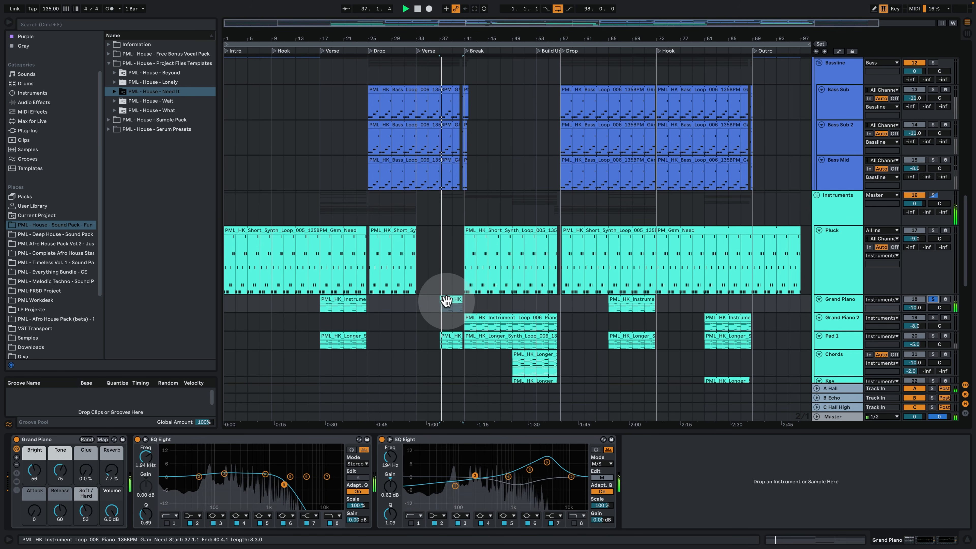
Step: Open the Grand Piano clip's notes and highlight the second chord's D#3, followed by the last chord's notes from G#1 to D#3
{"action": "double_click", "coordinate": [445, 300]}
{"action": "left_click_drag", "start_coordinate": [132, 247], "coordinate": [122, 233]}
{"action": "scroll", "coordinate": [136, 249], "scroll_direction": "up", "scroll_amount": 3}
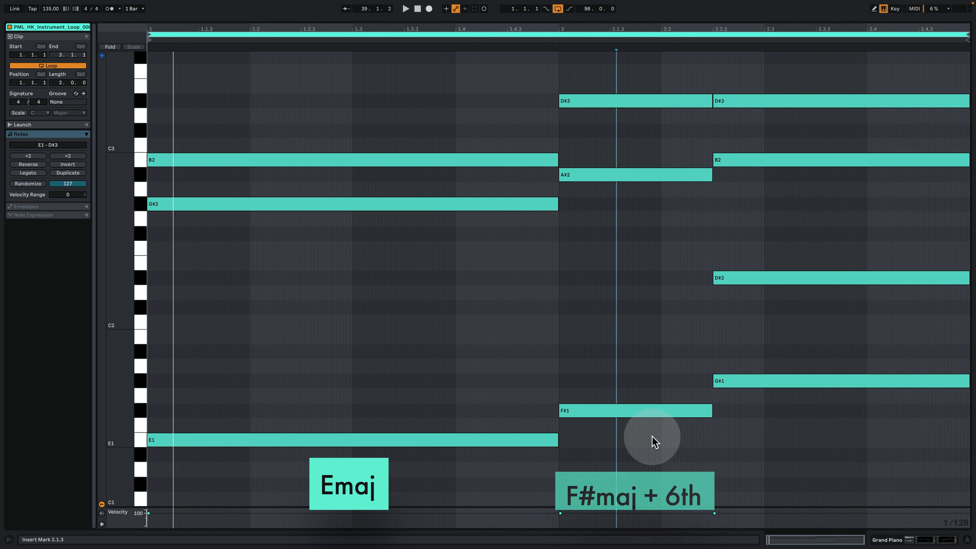
{"action": "left_click", "coordinate": [626, 100]}
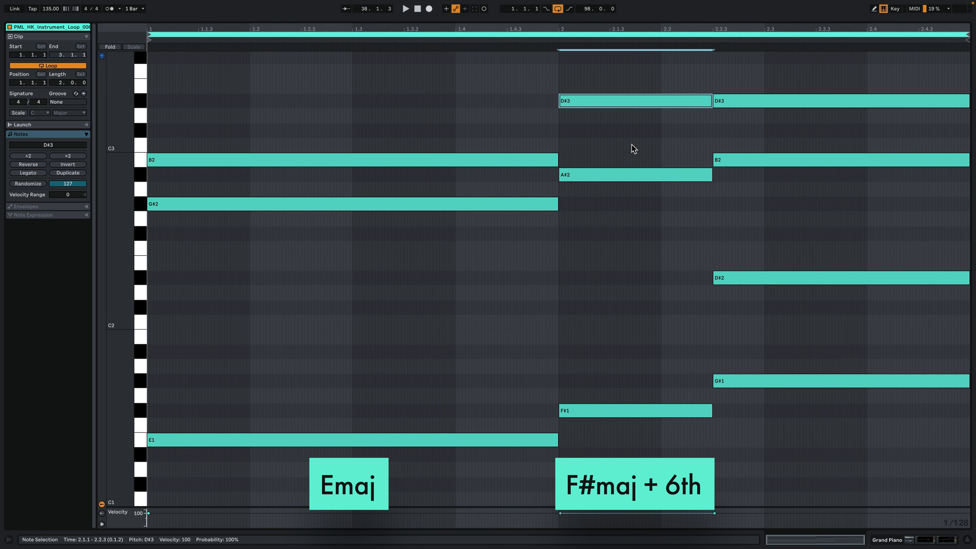
{"action": "left_click_drag", "start_coordinate": [843, 448], "coordinate": [810, 78]}
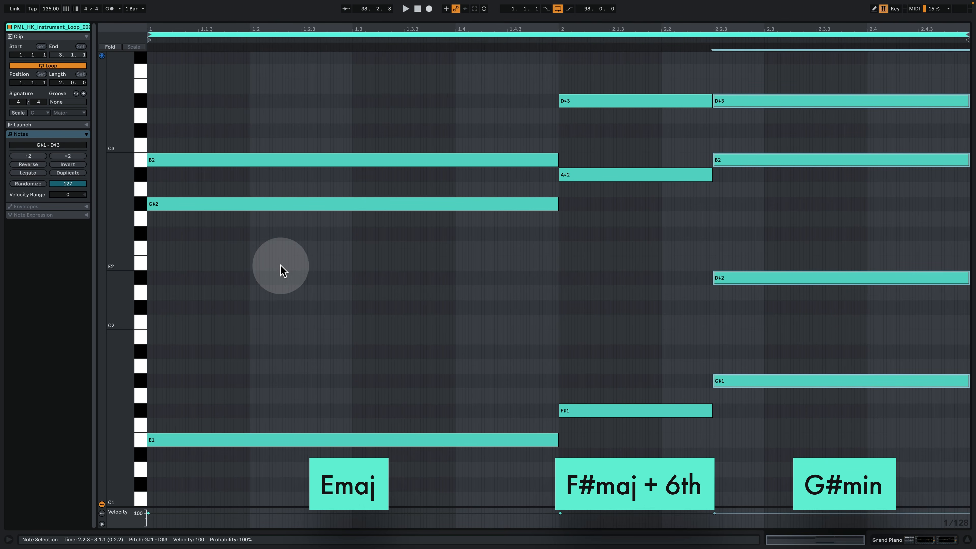
Step: Play the Grand Piano chord progression from the clip's start, and return to the arrangement with the track's device chain
{"action": "left_click", "coordinate": [349, 276]}
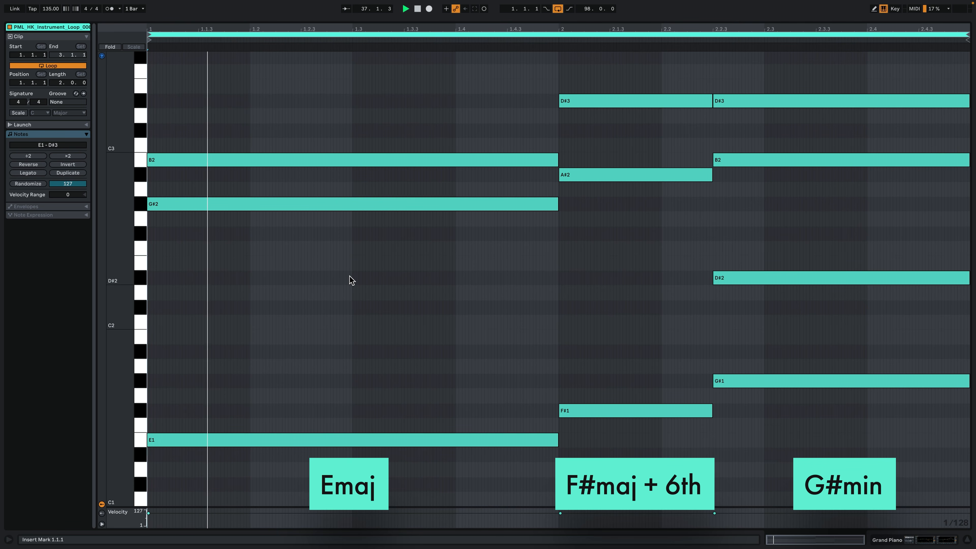
{"action": "left_click", "coordinate": [350, 275]}
{"action": "left_click", "coordinate": [354, 272]}
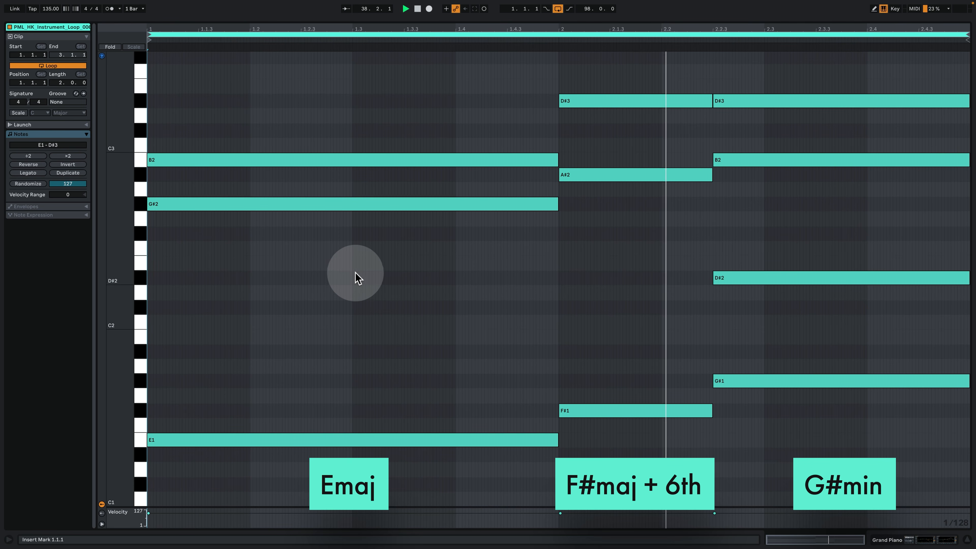
{"action": "left_click", "coordinate": [345, 270]}
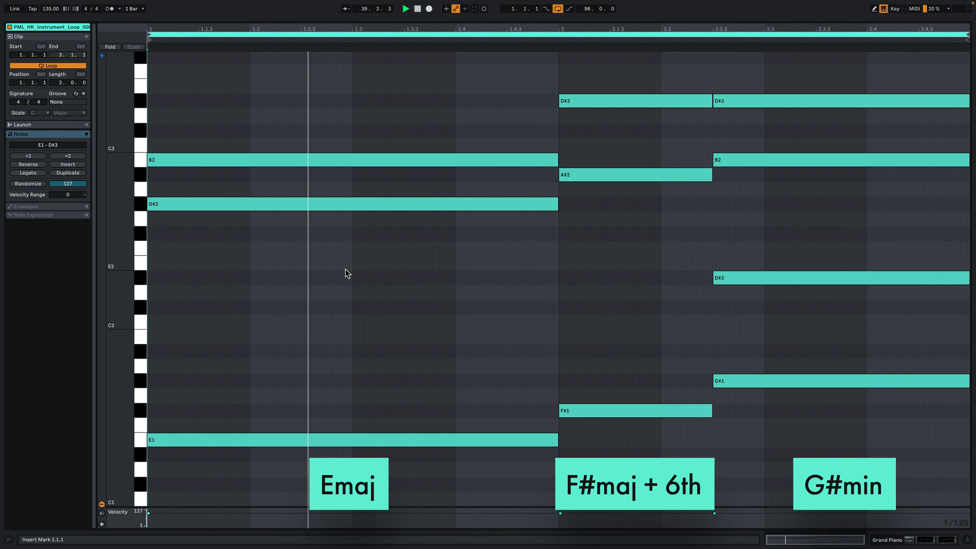
{"action": "left_click", "coordinate": [383, 263]}
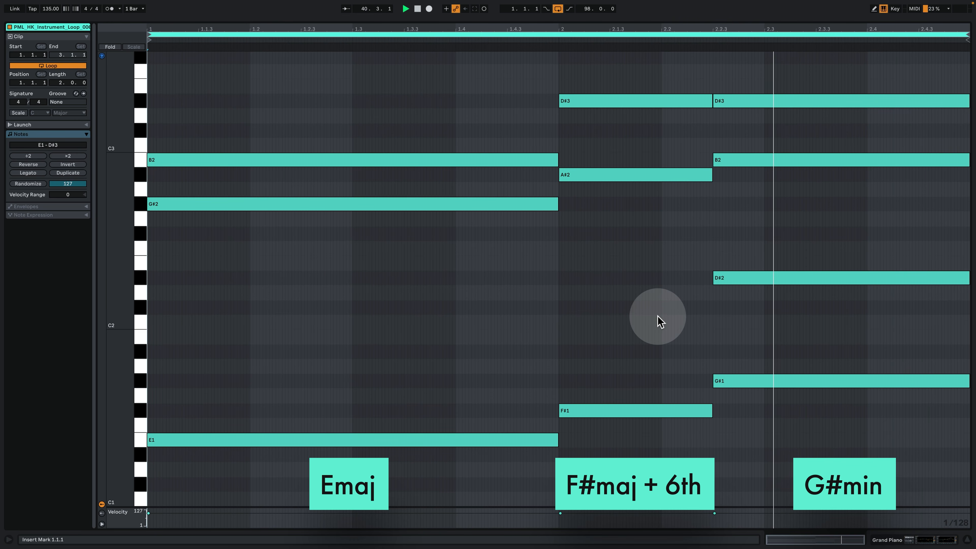
{"action": "left_click", "coordinate": [909, 539]}
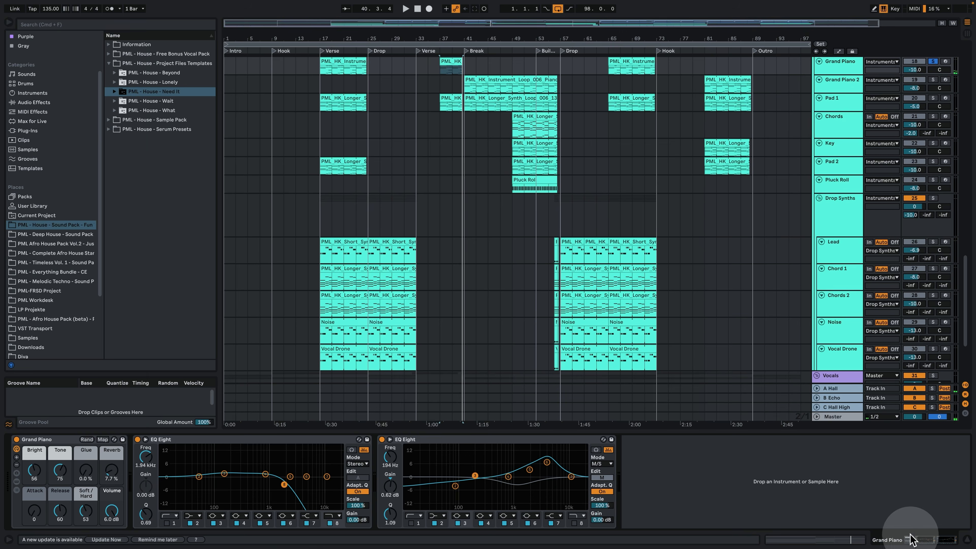
Step: Select Grand Piano 2's Break clip and solo its track with the device chain shown
{"action": "scroll", "coordinate": [644, 324], "scroll_direction": "up", "scroll_amount": 2}
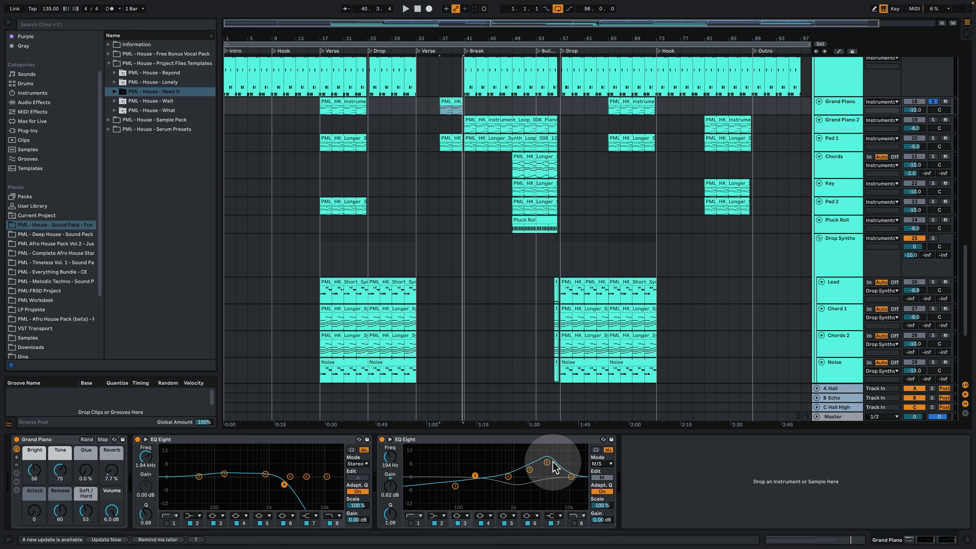
{"action": "scroll", "coordinate": [538, 377], "scroll_direction": "up", "scroll_amount": 2}
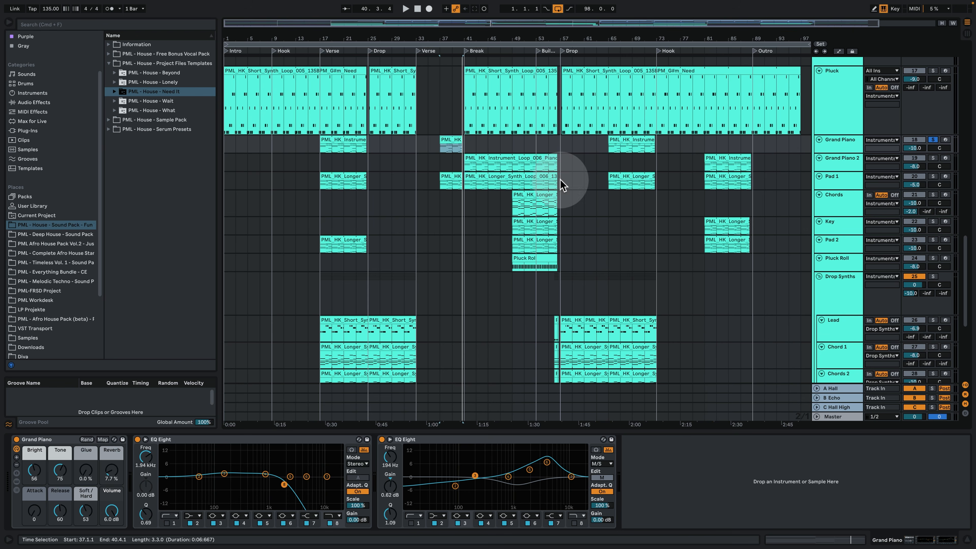
{"action": "left_click", "coordinate": [499, 168]}
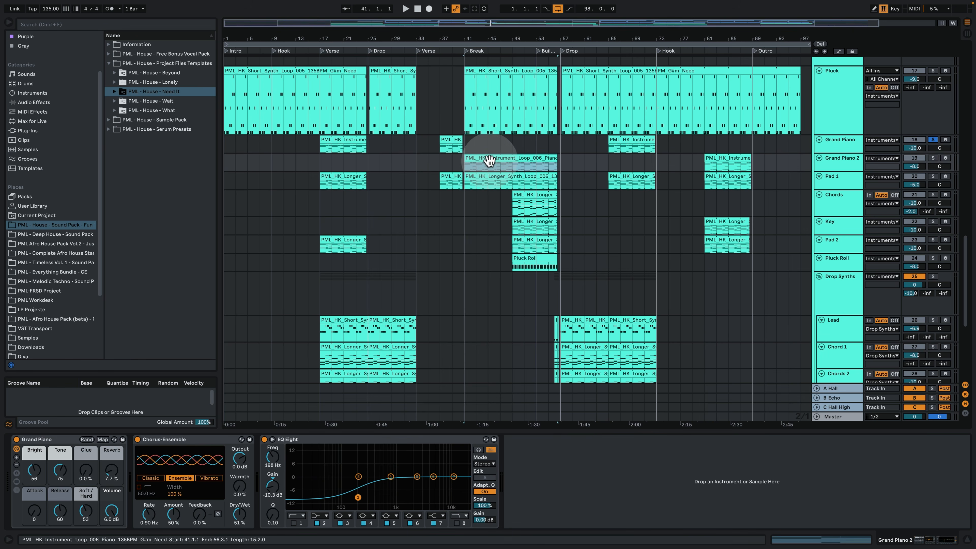
{"action": "left_click", "coordinate": [933, 158]}
{"action": "left_click", "coordinate": [829, 164]}
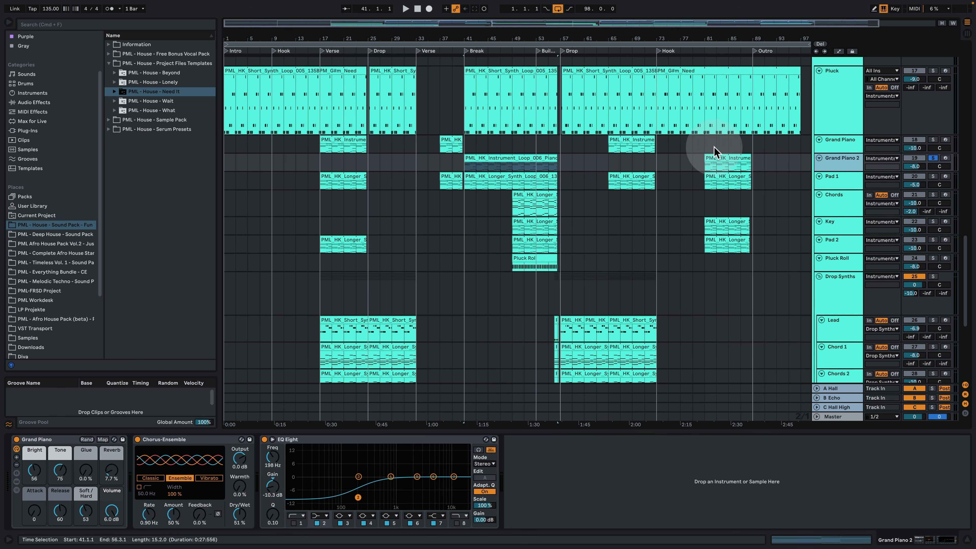
Step: Play Grand Piano 2 from the Break with Chorus-Ensemble bypassed, and re-enable the effect
{"action": "left_click_drag", "start_coordinate": [491, 41], "coordinate": [490, 48]}
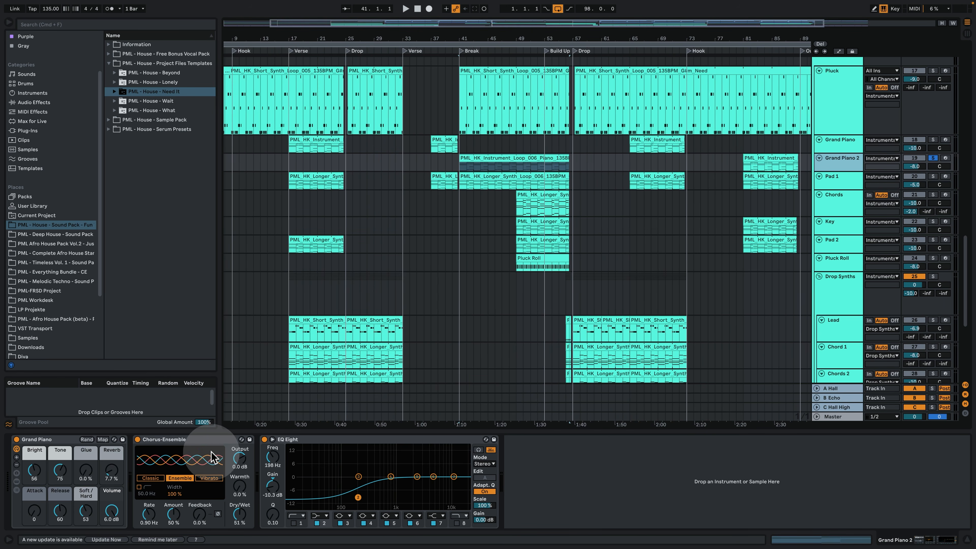
{"action": "key", "text": "space"}
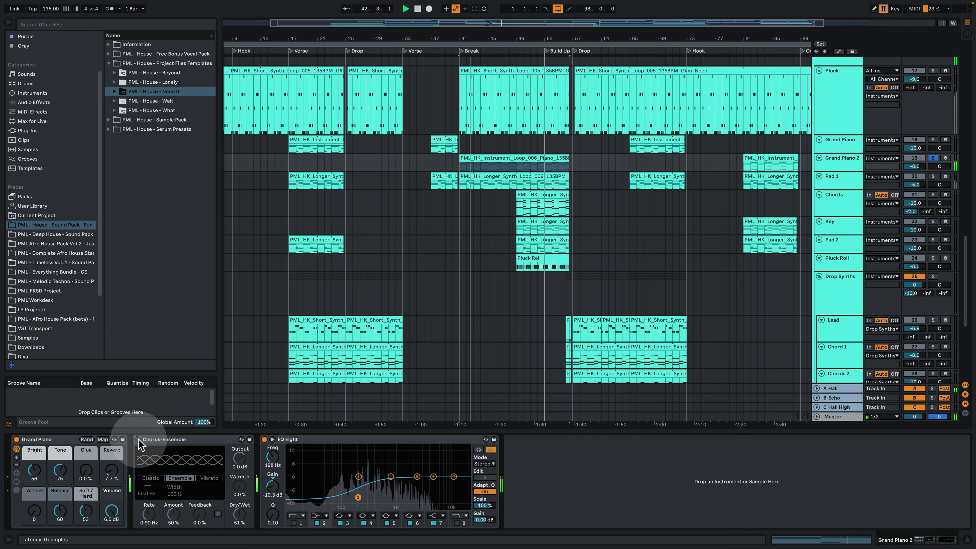
{"action": "key", "text": "space"}
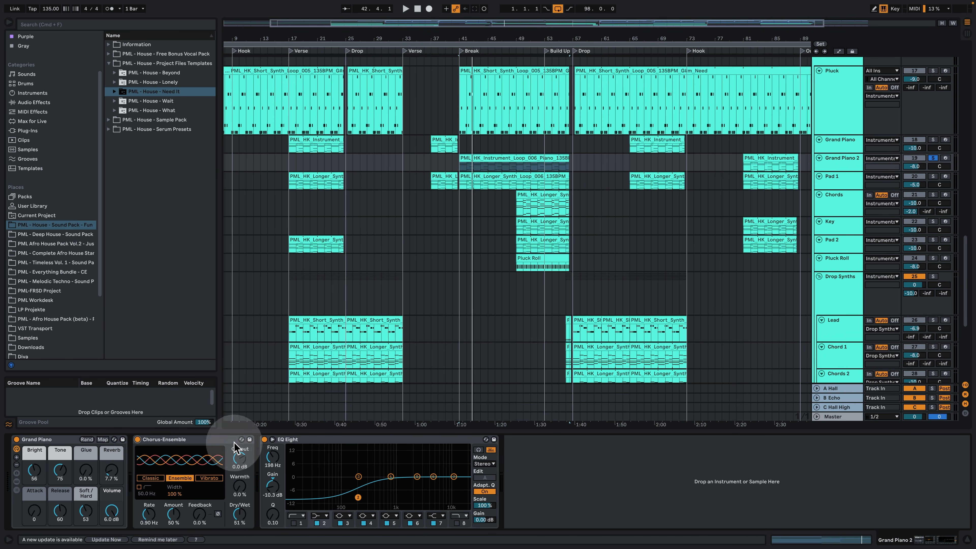
Step: Solo the Grand Piano and play its clip at bar 37, comparing the first EQ Eight bypassed and enabled
{"action": "left_click", "coordinate": [841, 143]}
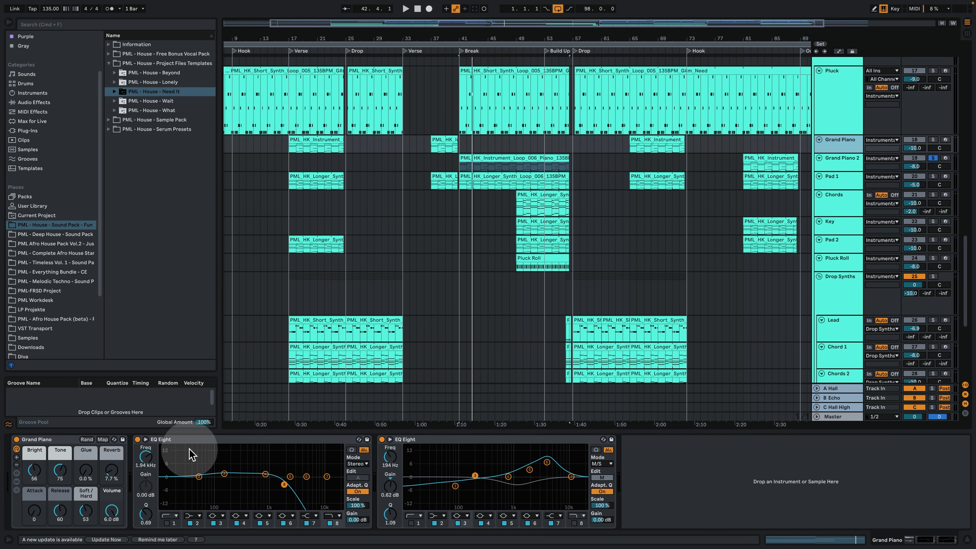
{"action": "left_click", "coordinate": [933, 139]}
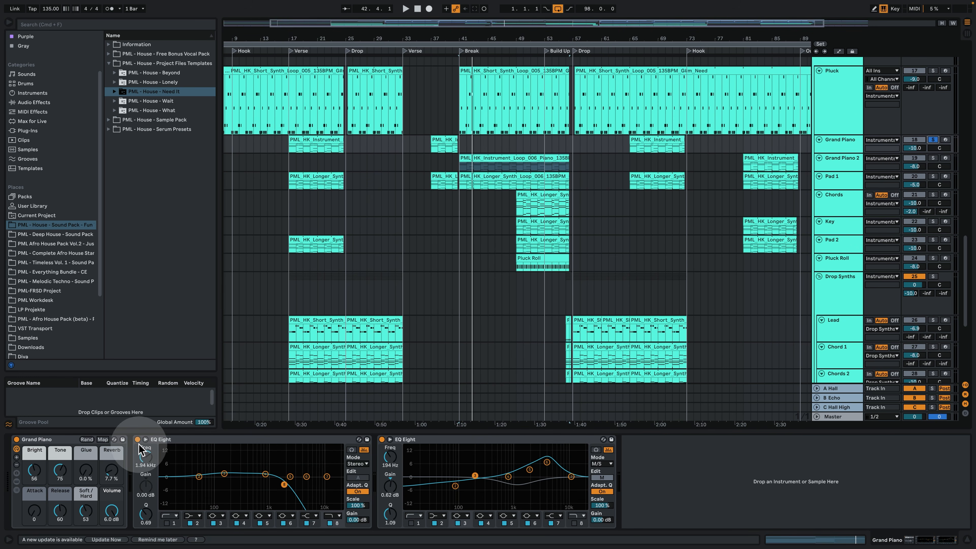
{"action": "left_click", "coordinate": [442, 143]}
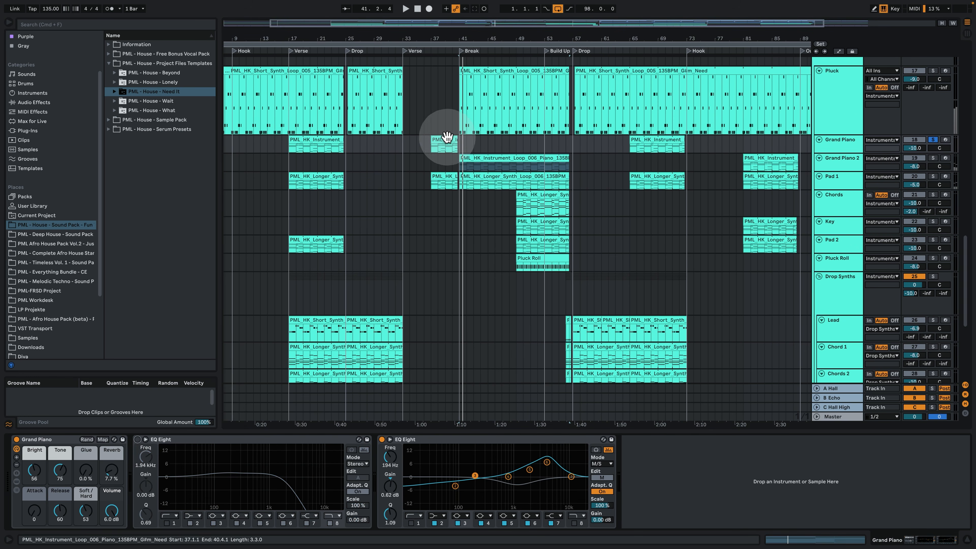
{"action": "left_click", "coordinate": [137, 439]}
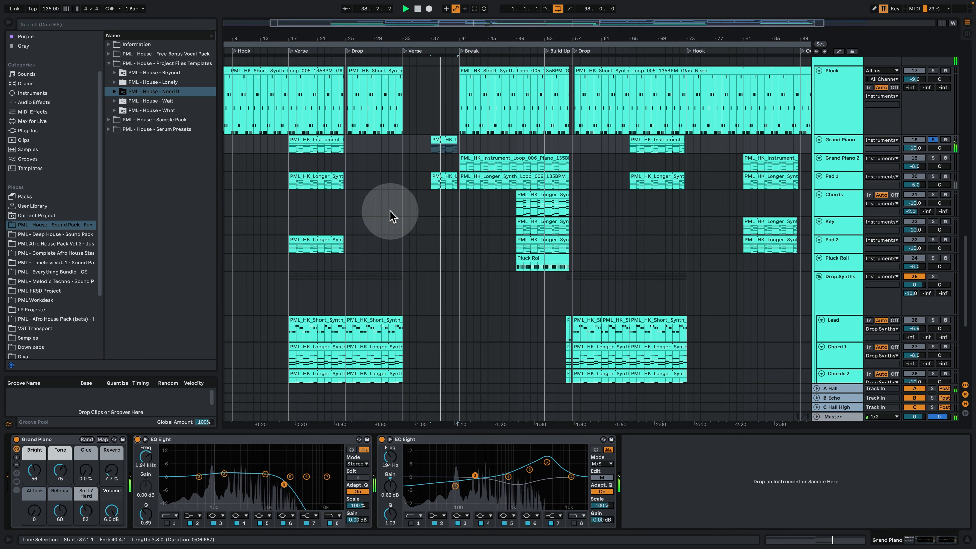
Step: Return to Grand Piano 2's Break clip with its track soloed and its Chorus-Ensemble shown
{"action": "left_click", "coordinate": [472, 161]}
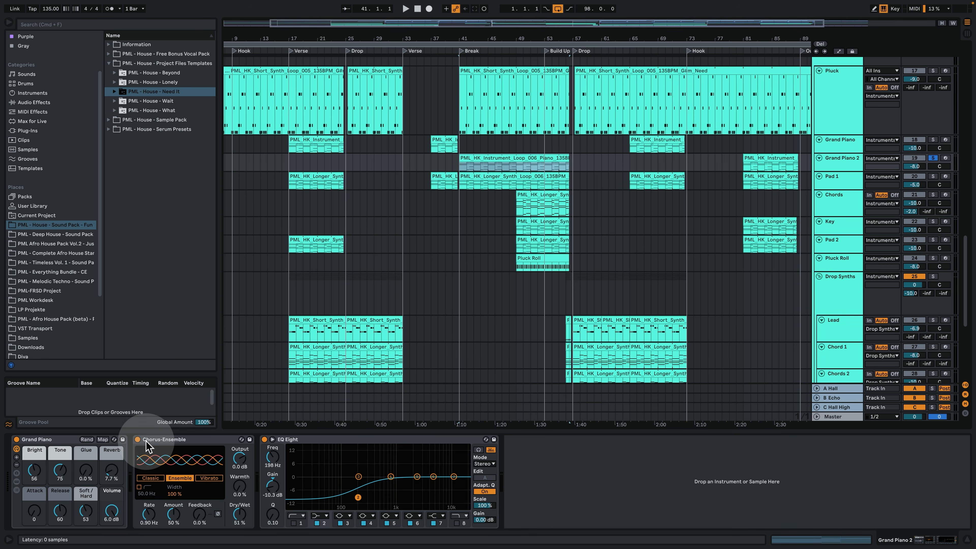
Step: Play the Grand Piano 2 track's Break section and examine the chord notes in its MIDI clip
{"action": "key", "text": "space"}
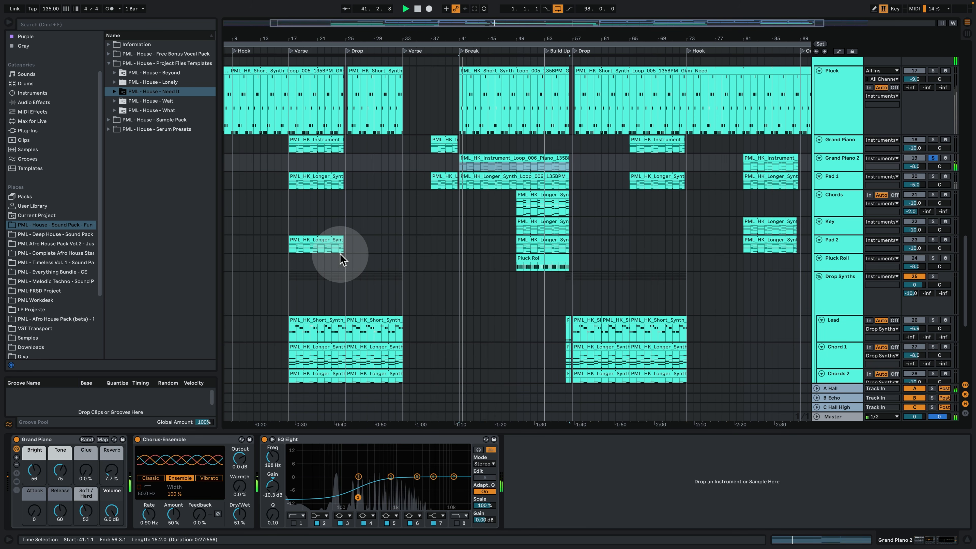
{"action": "double_click", "coordinate": [507, 159]}
{"action": "left_click", "coordinate": [358, 239]}
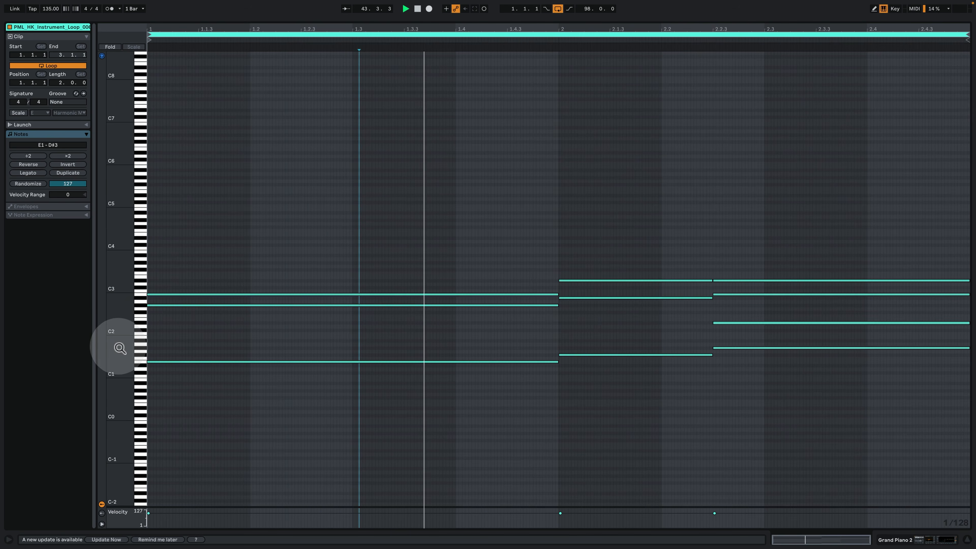
{"action": "left_click_drag", "start_coordinate": [119, 346], "coordinate": [157, 345]}
{"action": "key", "text": "space"}
{"action": "left_click_drag", "start_coordinate": [113, 261], "coordinate": [81, 279]}
{"action": "left_click", "coordinate": [899, 539]}
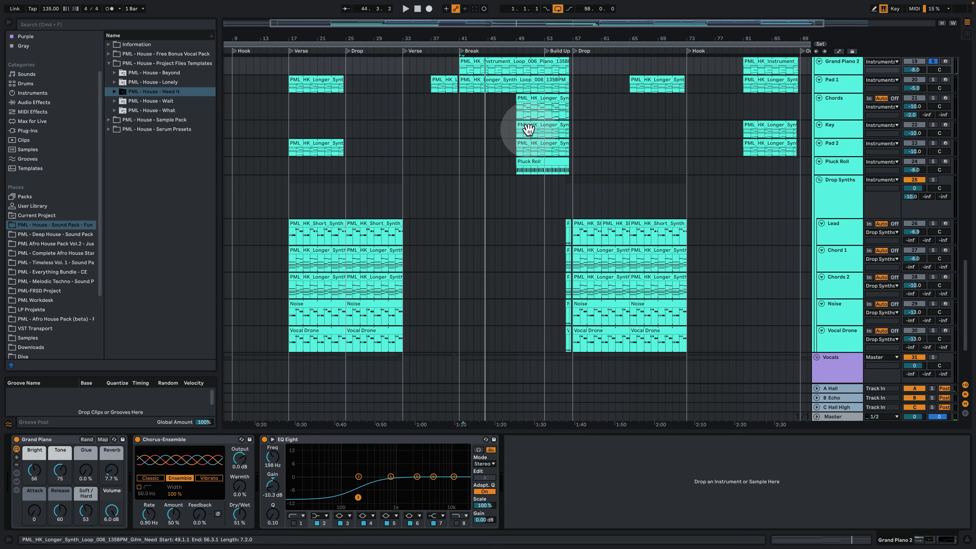
Step: Solo the Pad 1 track, play its Break section and bring up its Serum synth window
{"action": "scroll", "coordinate": [516, 246], "scroll_direction": "up", "scroll_amount": 4}
{"action": "left_click", "coordinate": [833, 169]}
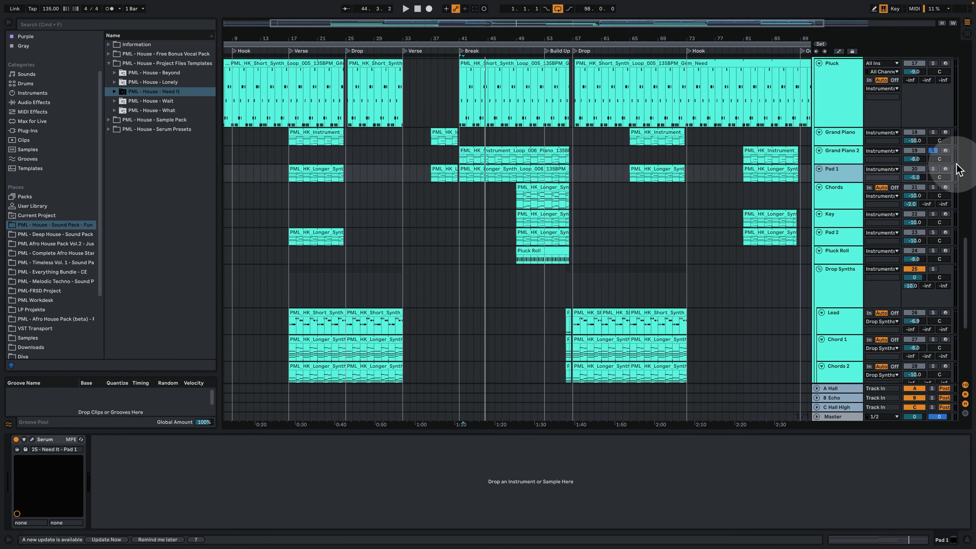
{"action": "left_click", "coordinate": [933, 169]}
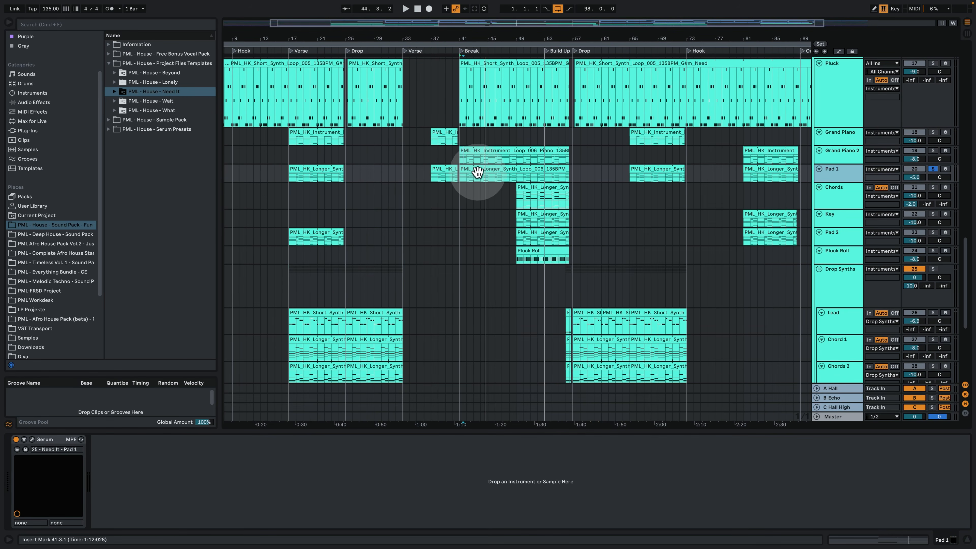
{"action": "key", "text": "space"}
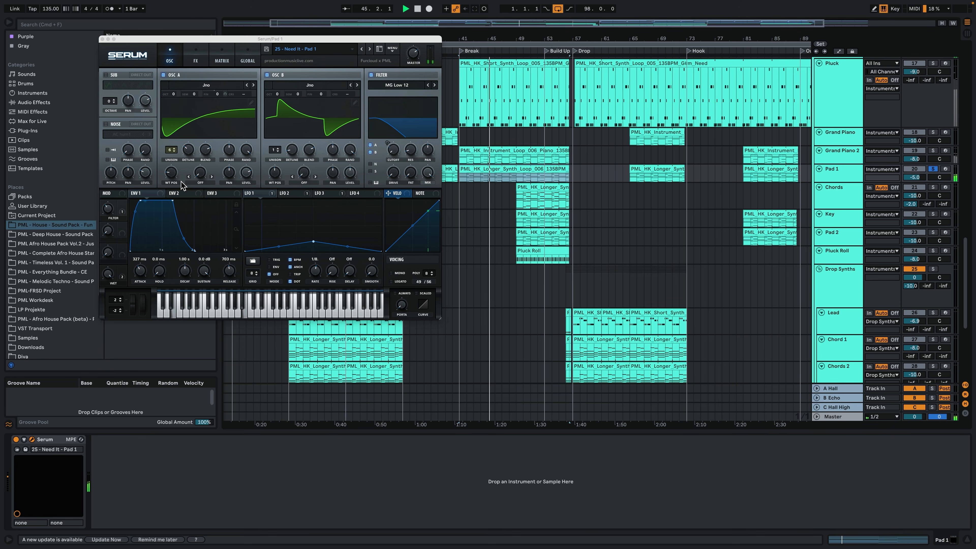
{"action": "key", "text": "space"}
{"action": "left_click_drag", "start_coordinate": [203, 42], "coordinate": [192, 101]}
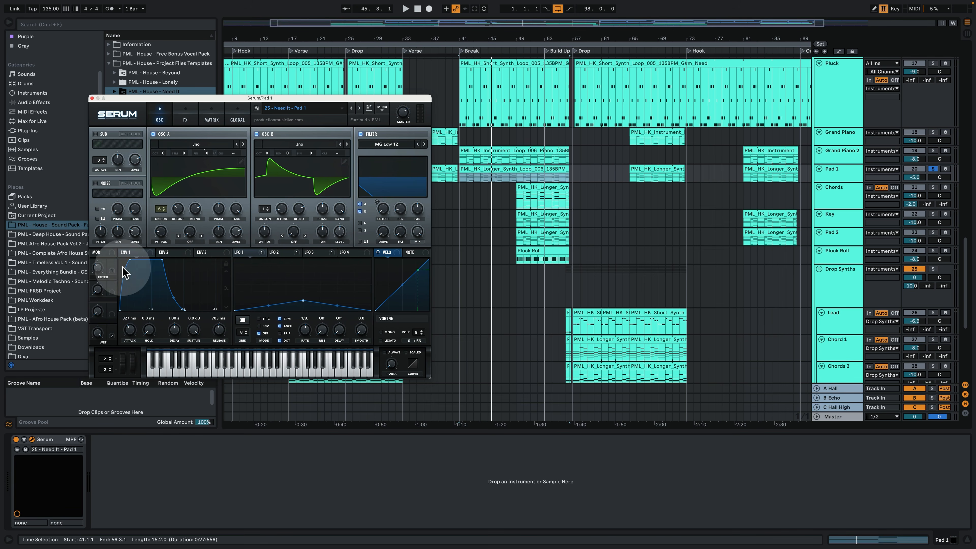
Step: Examine the Pad 1 Serum patch's oscillators, effects and modulation matrix during playback, and close the synth
{"action": "key", "text": "space"}
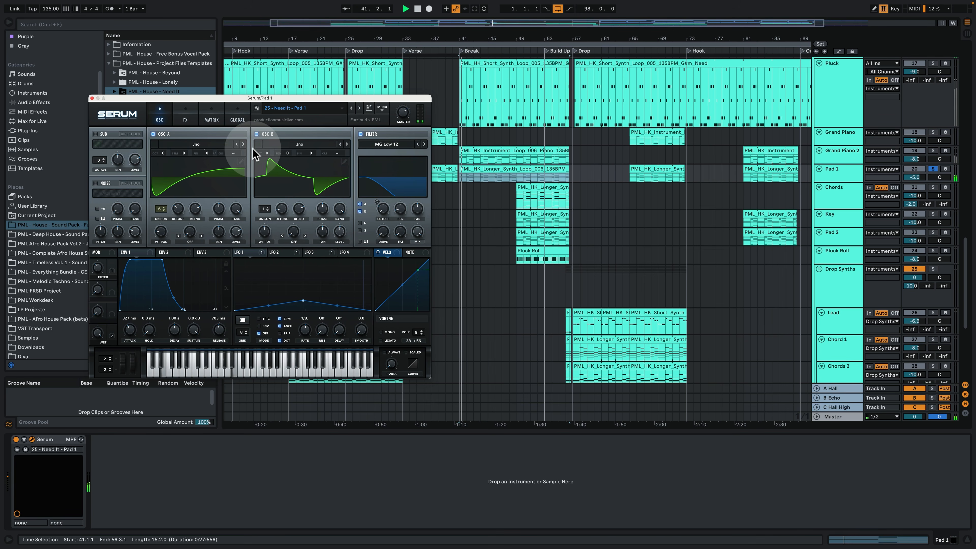
{"action": "left_click", "coordinate": [186, 118]}
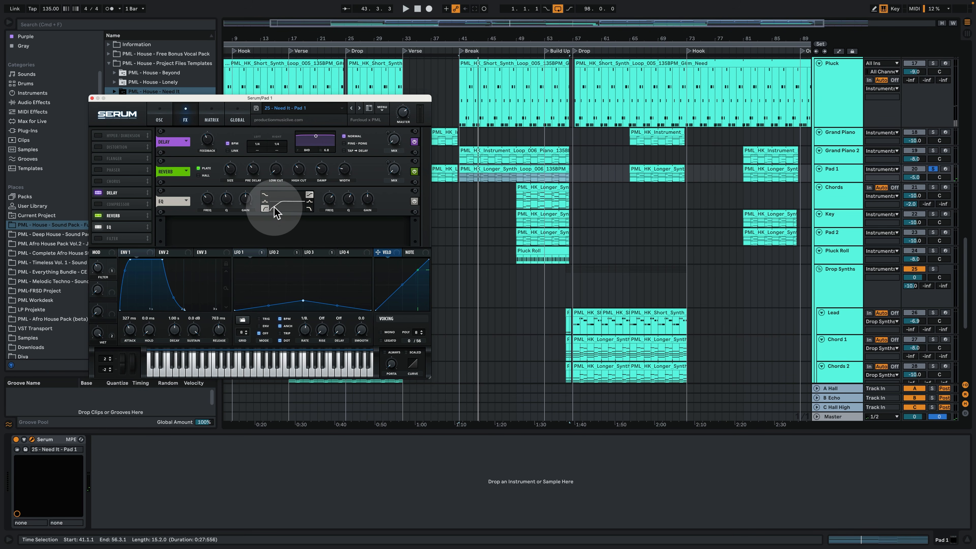
{"action": "left_click", "coordinate": [206, 114]}
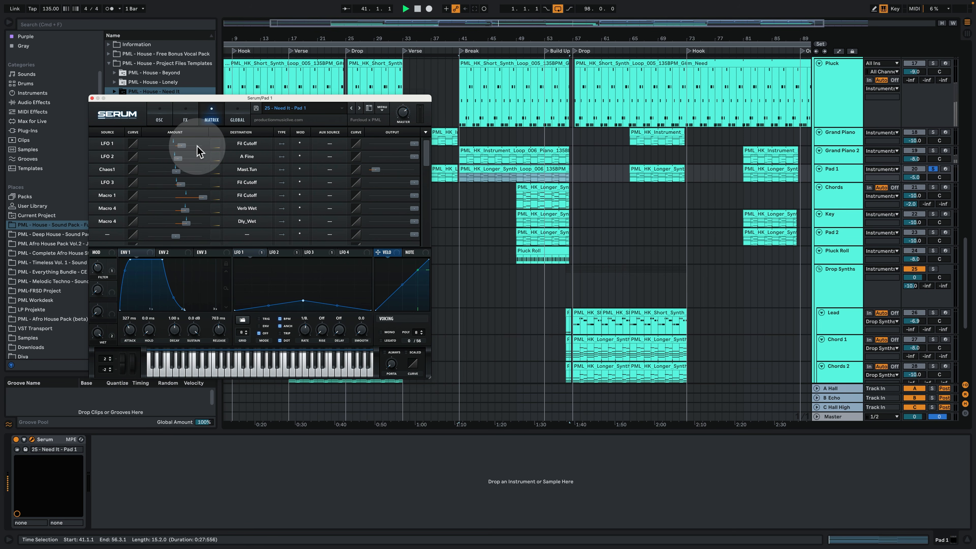
{"action": "key", "text": "space"}
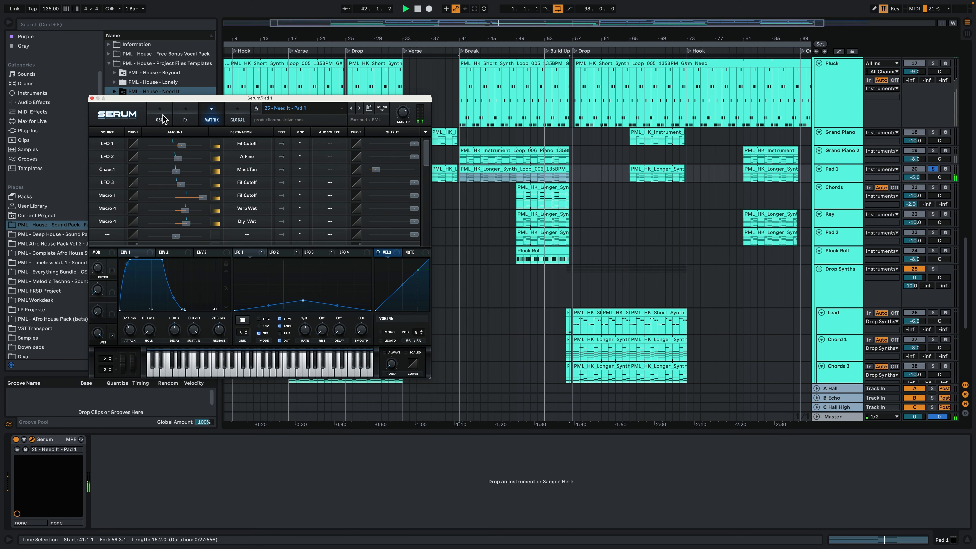
{"action": "left_click", "coordinate": [161, 119]}
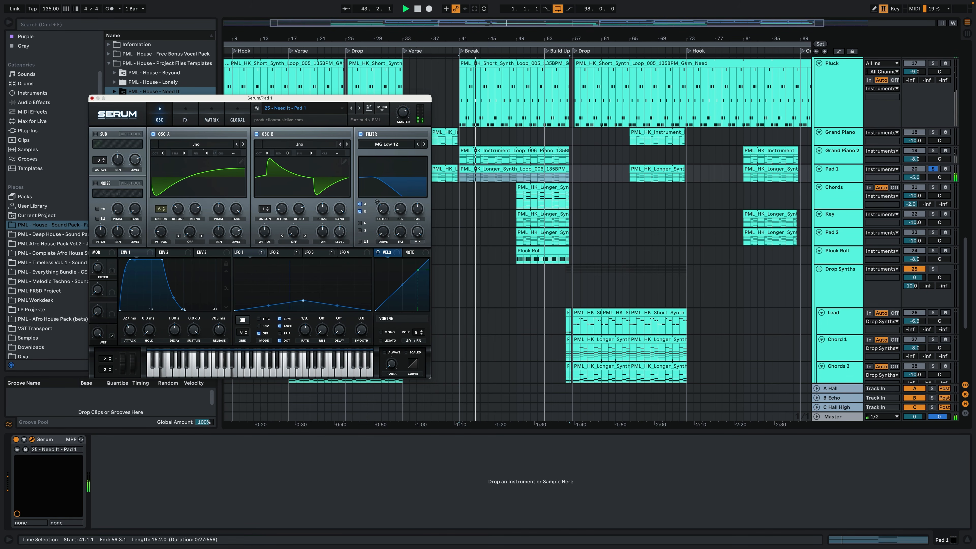
{"action": "left_click", "coordinate": [92, 99]}
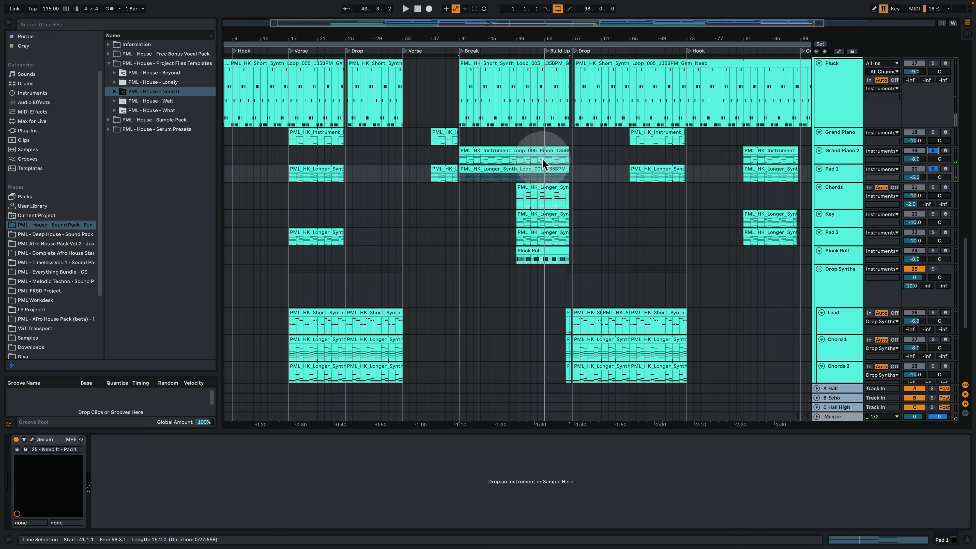
Step: Examine the chord notes in the Pad 1 Break clip while playing it, and return to the arrangement
{"action": "double_click", "coordinate": [481, 172]}
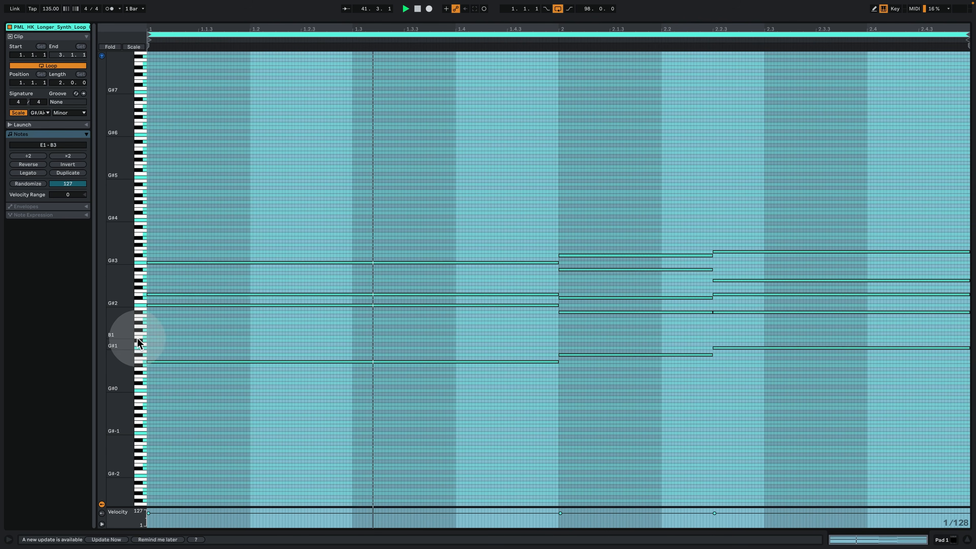
{"action": "mouse_move", "coordinate": [115, 338]}
{"action": "left_mouse_down"}
{"action": "mouse_move", "coordinate": [139, 338]}
{"action": "mouse_move", "coordinate": [133, 332]}
{"action": "left_mouse_up"}
{"action": "key", "text": "space"}
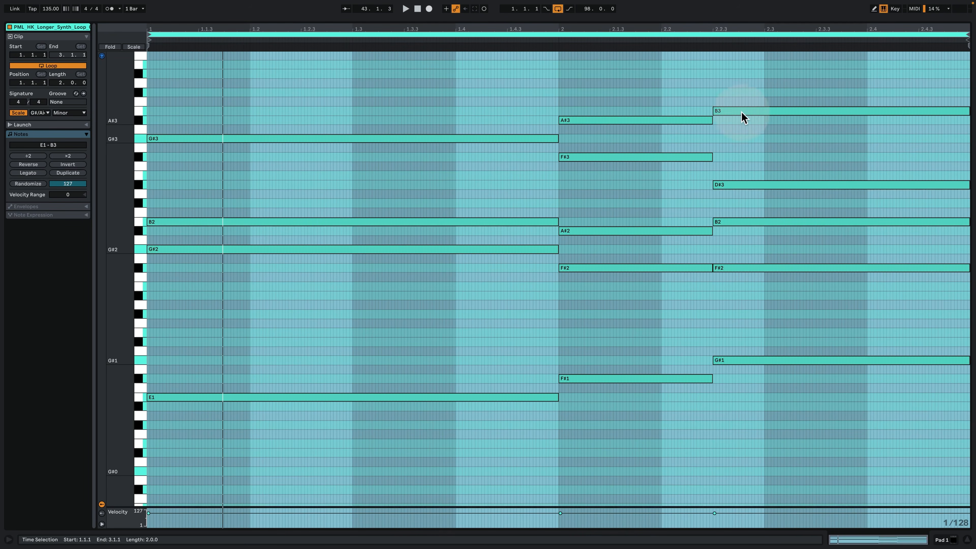
{"action": "key", "text": "space"}
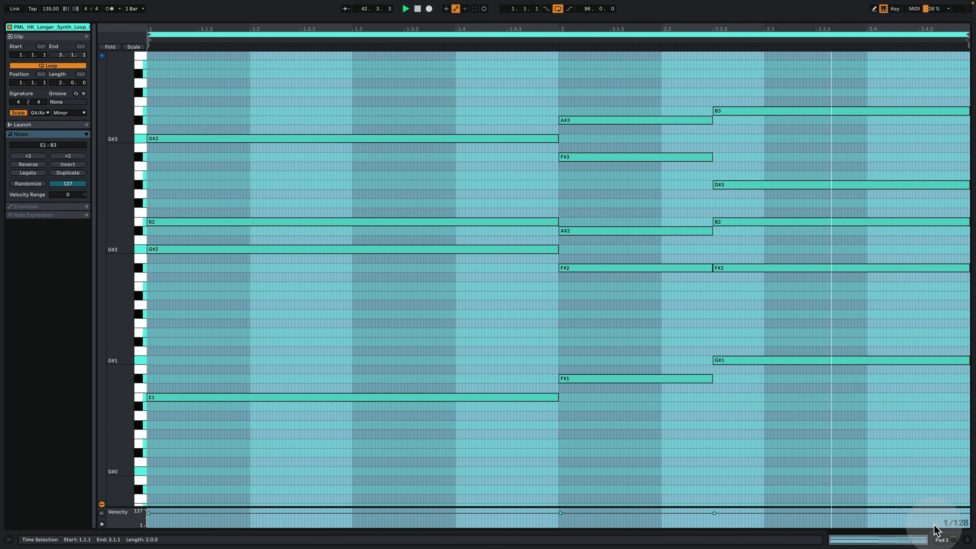
{"action": "left_click", "coordinate": [939, 539]}
Step: Select the Chords clip in the second half of the Break, solo the Chords track and play it
{"action": "scroll", "coordinate": [534, 208], "scroll_direction": "up", "scroll_amount": 3}
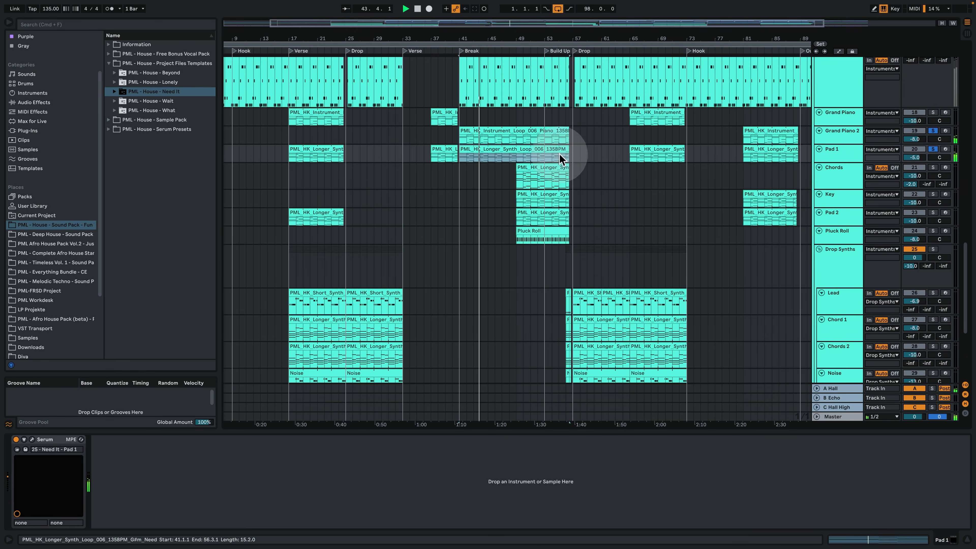
{"action": "left_click", "coordinate": [522, 166]}
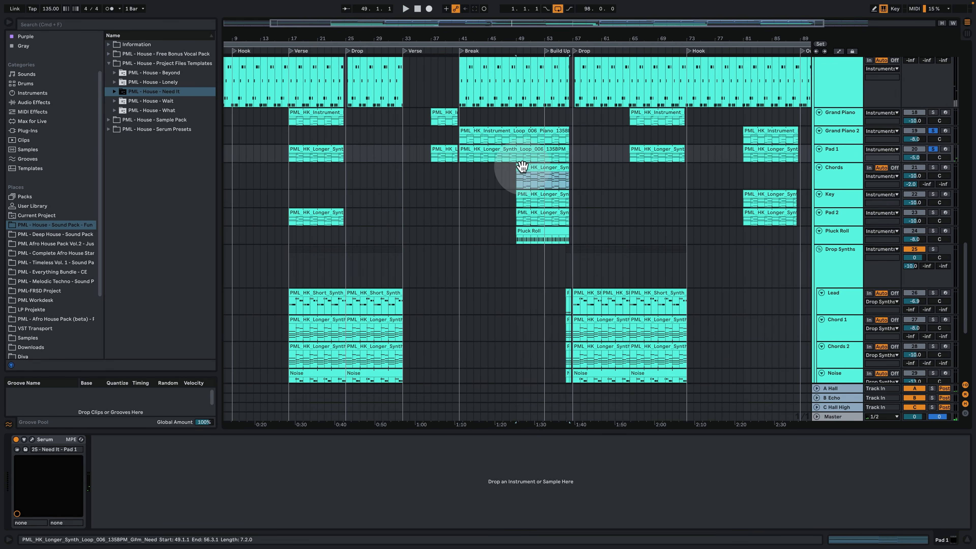
{"action": "scroll", "coordinate": [569, 37], "scroll_direction": "down", "scroll_amount": 5}
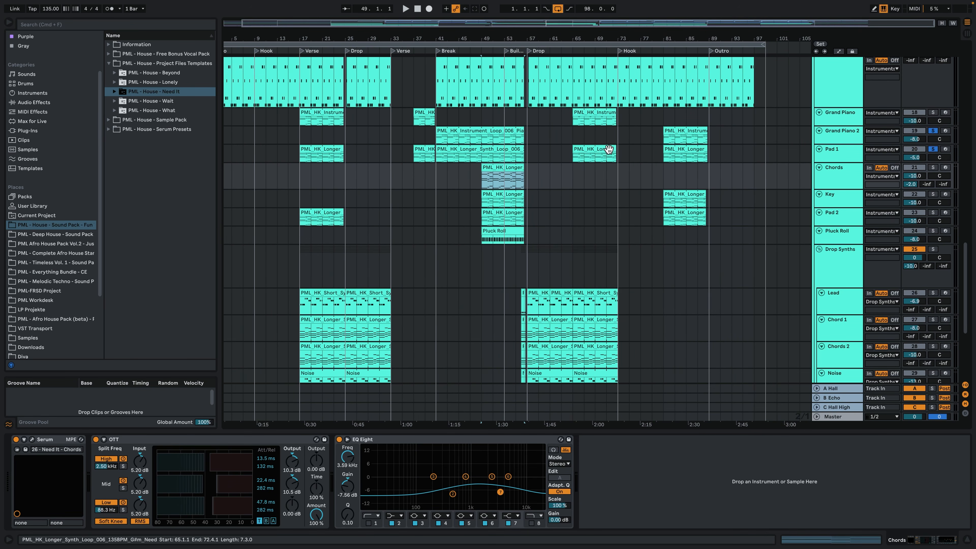
{"action": "left_click", "coordinate": [318, 149]}
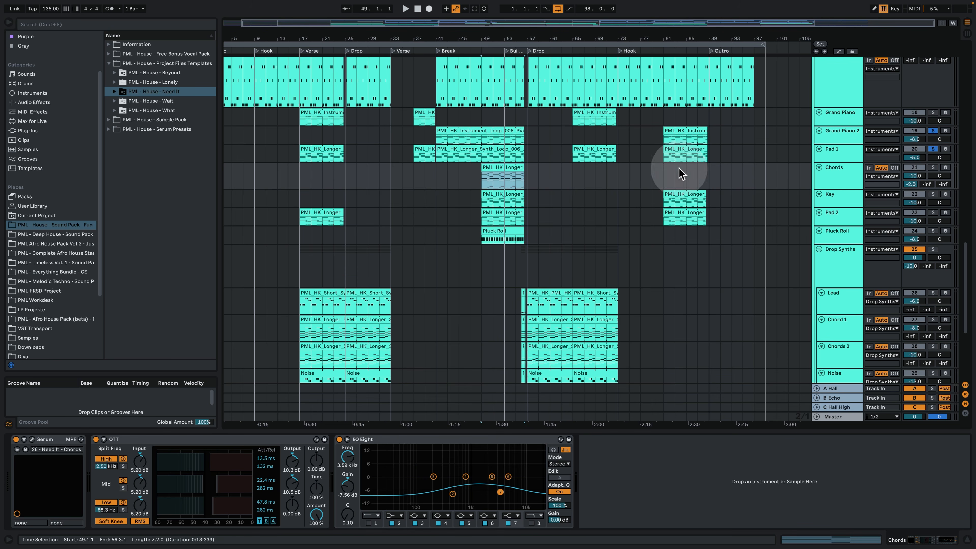
{"action": "left_click", "coordinate": [498, 167]}
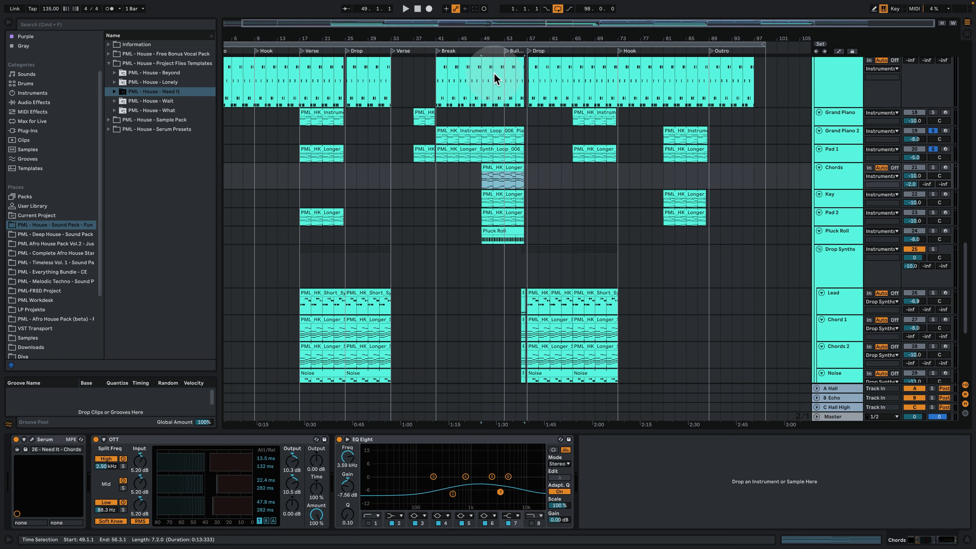
{"action": "left_click", "coordinate": [933, 170]}
{"action": "key", "text": "space"}
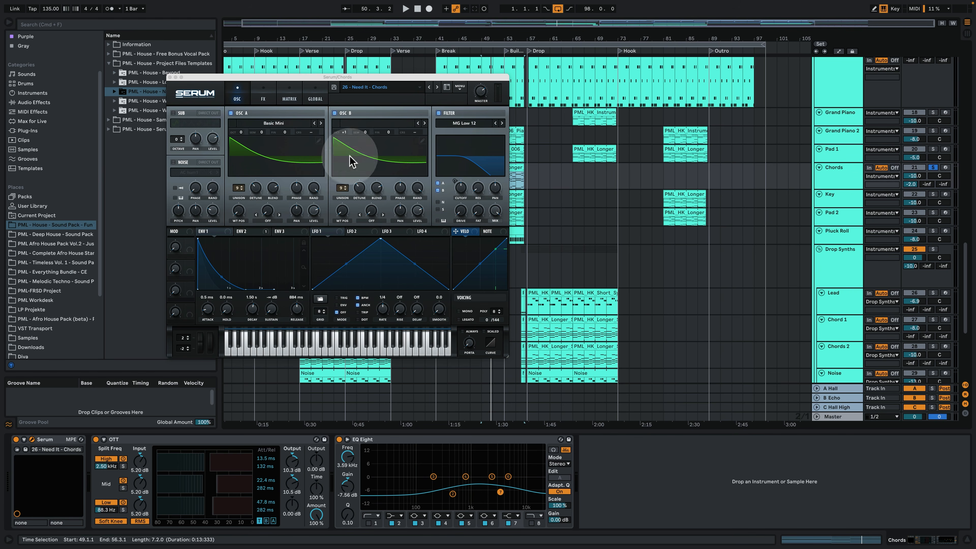
Step: Examine the Chords Serum patch's oscillators, effects and Env 2 filter modulation during playback, and close the synth
{"action": "left_click_drag", "start_coordinate": [364, 78], "coordinate": [294, 82]}
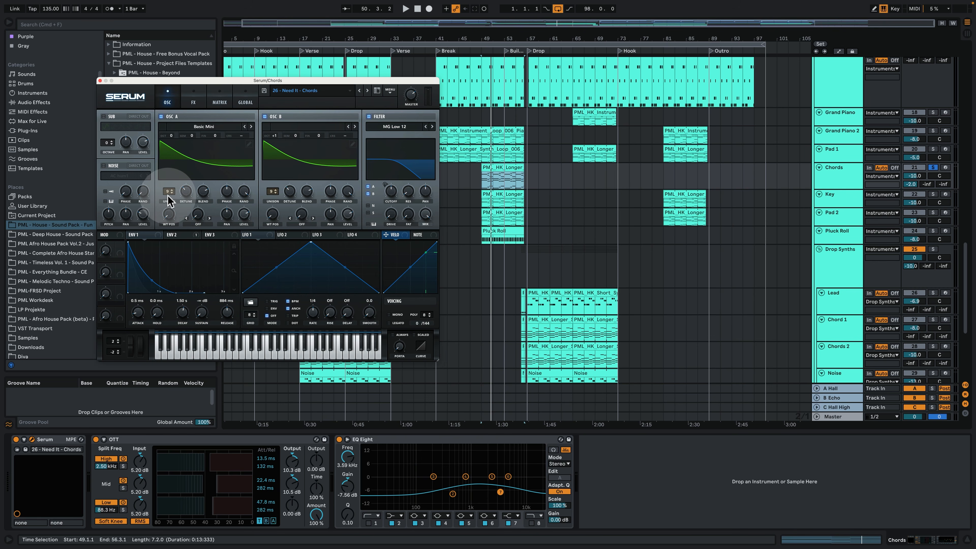
{"action": "key", "text": "space"}
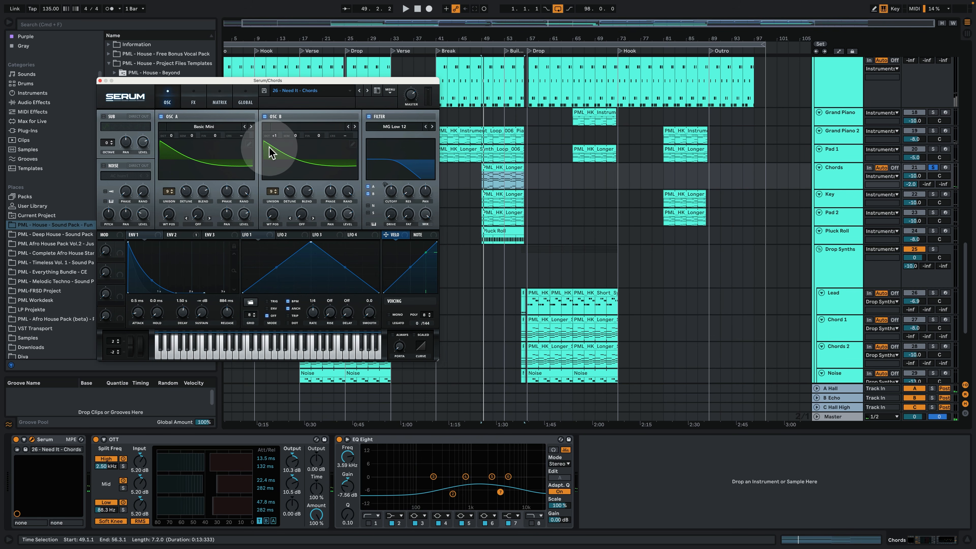
{"action": "key", "text": "space"}
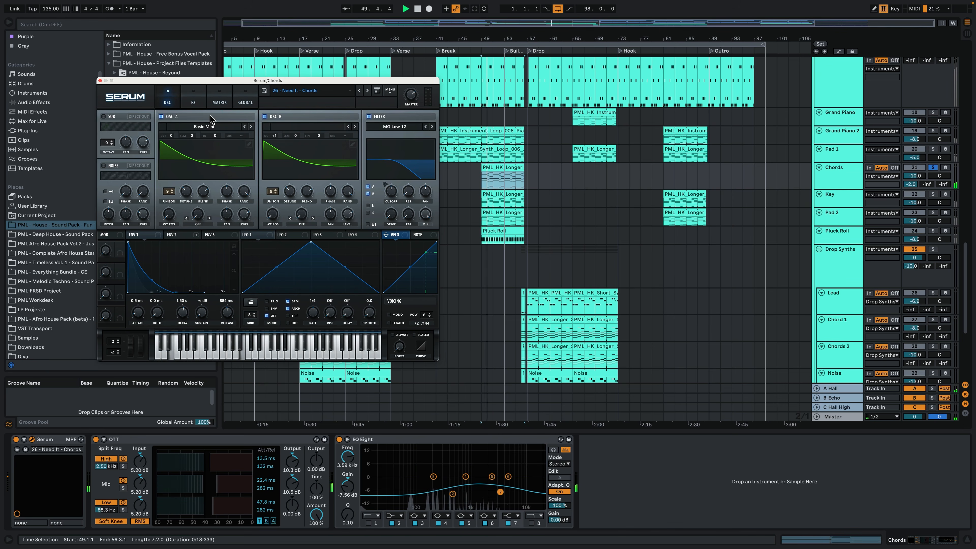
{"action": "left_click", "coordinate": [193, 101]}
{"action": "left_click", "coordinate": [168, 101]}
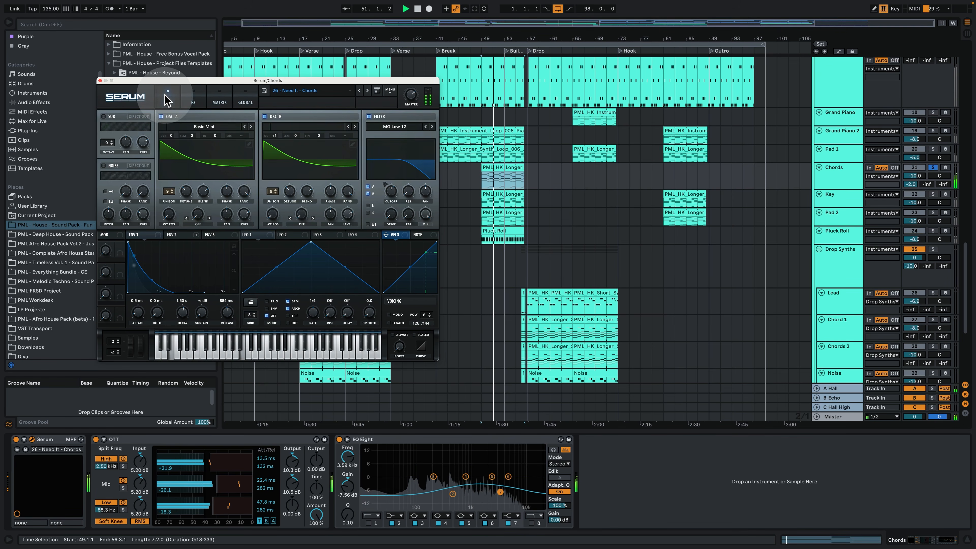
{"action": "left_click", "coordinate": [177, 234]}
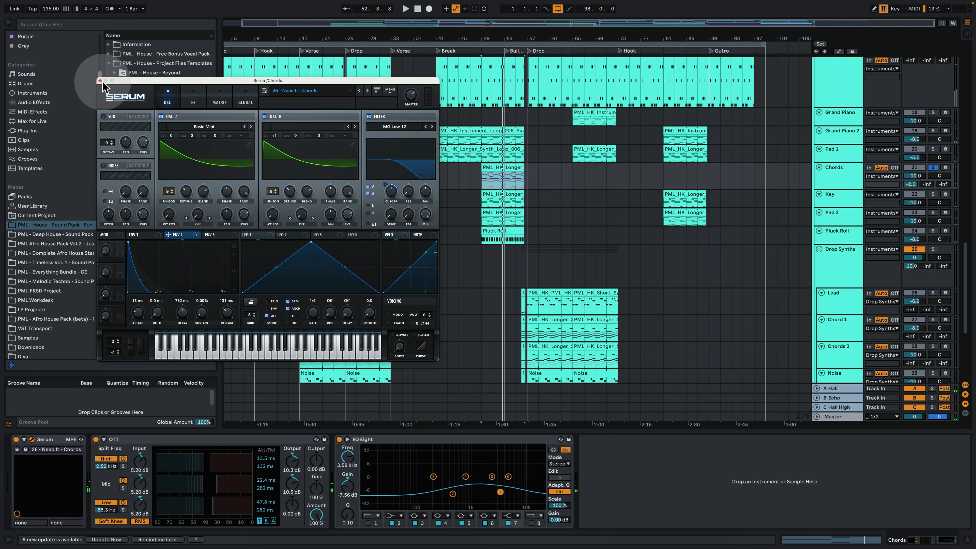
{"action": "left_click_drag", "start_coordinate": [197, 237], "coordinate": [412, 195]}
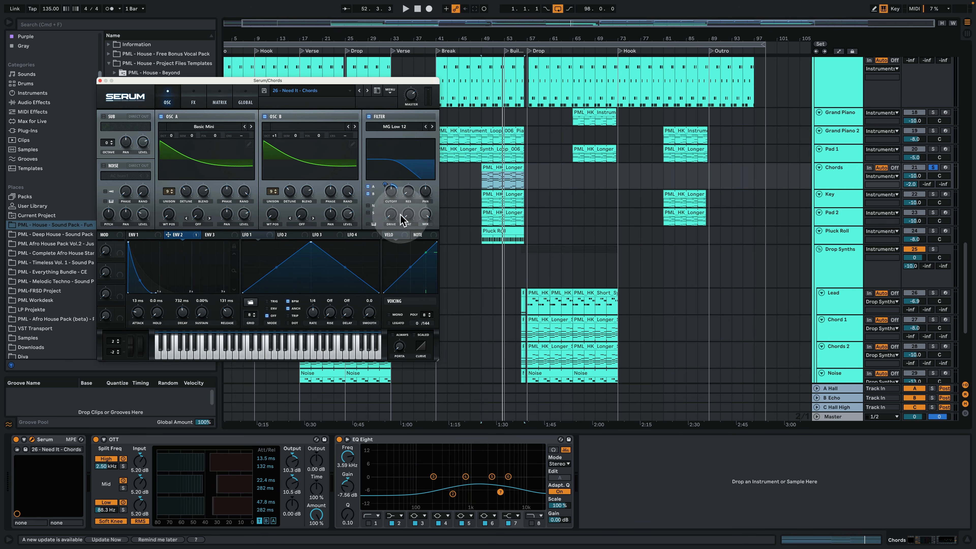
{"action": "key", "text": "space"}
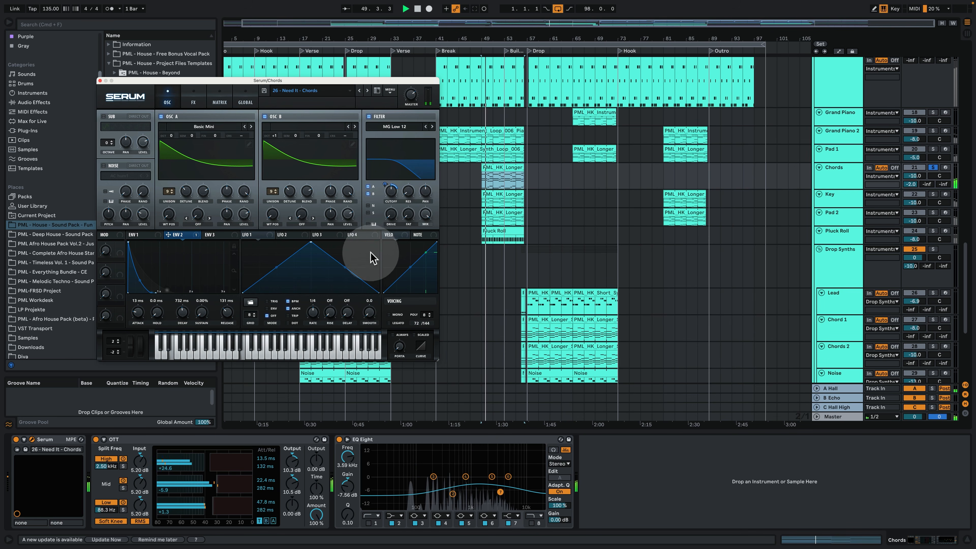
{"action": "left_click", "coordinate": [100, 80]}
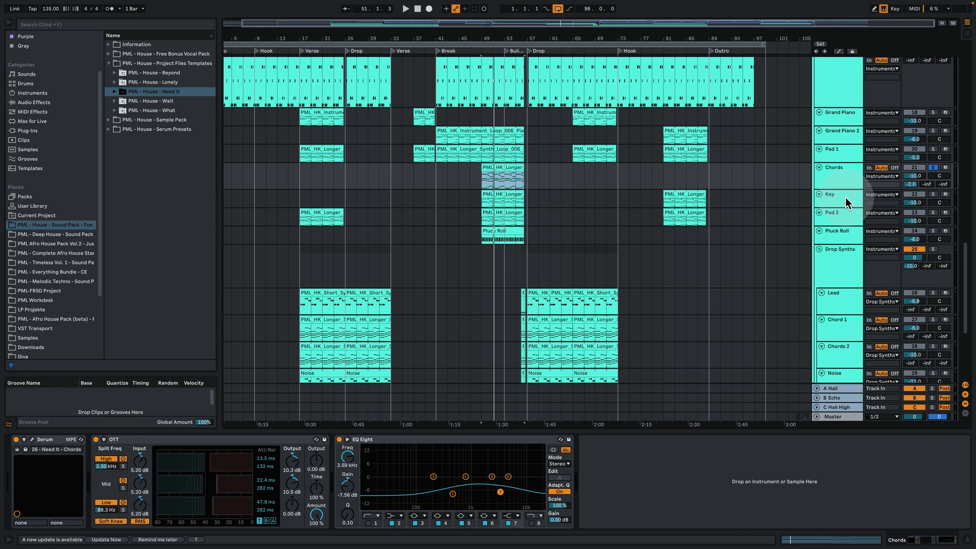
Step: Increase the Pad 1 track's height to reveal its sends, and select the Chords track
{"action": "left_click", "coordinate": [939, 196]}
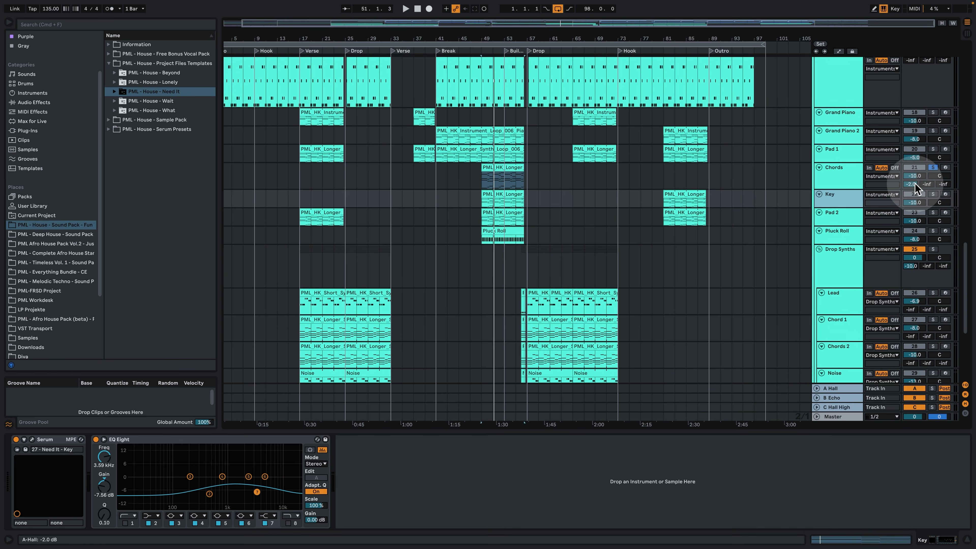
{"action": "left_click_drag", "start_coordinate": [851, 162], "coordinate": [857, 171]}
{"action": "left_click", "coordinate": [851, 199]}
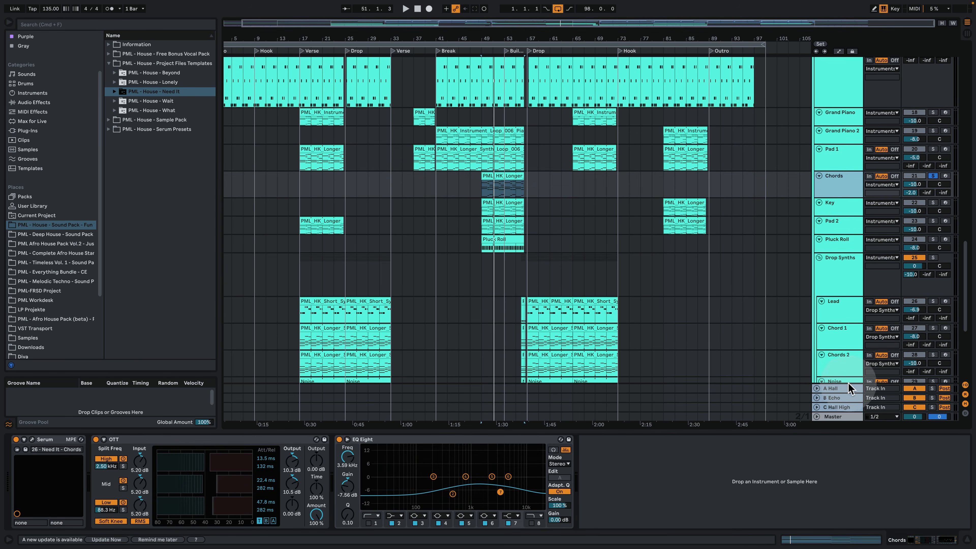
Step: Solo the A Hall return track and play the Chords section from bar 49 to hear its reverb
{"action": "left_click", "coordinate": [837, 386]}
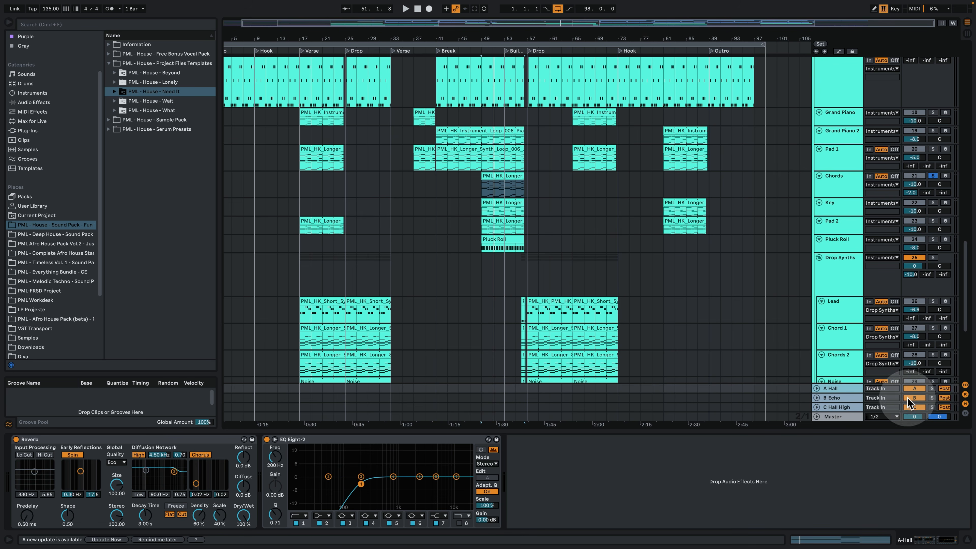
{"action": "key", "text": "space"}
{"action": "left_click", "coordinate": [933, 388]}
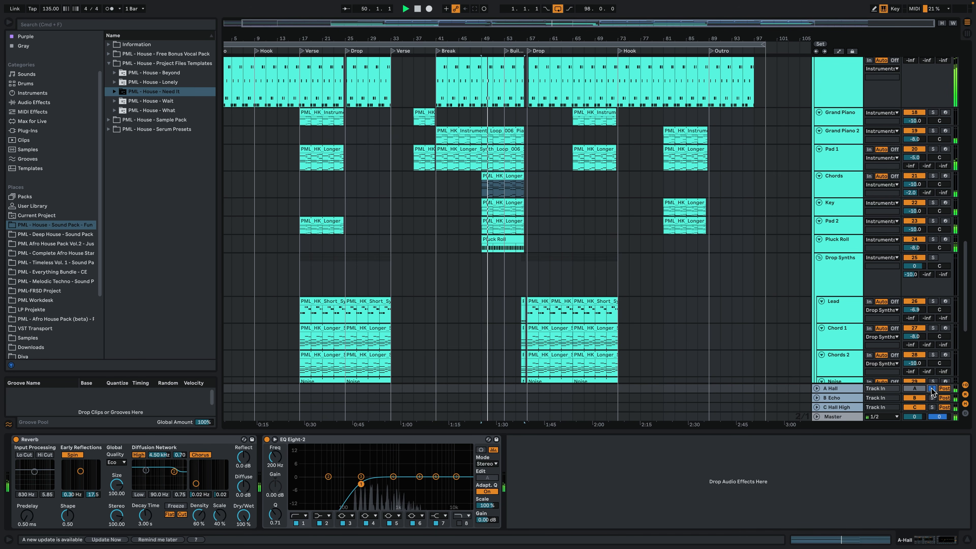
{"action": "left_click", "coordinate": [933, 388]}
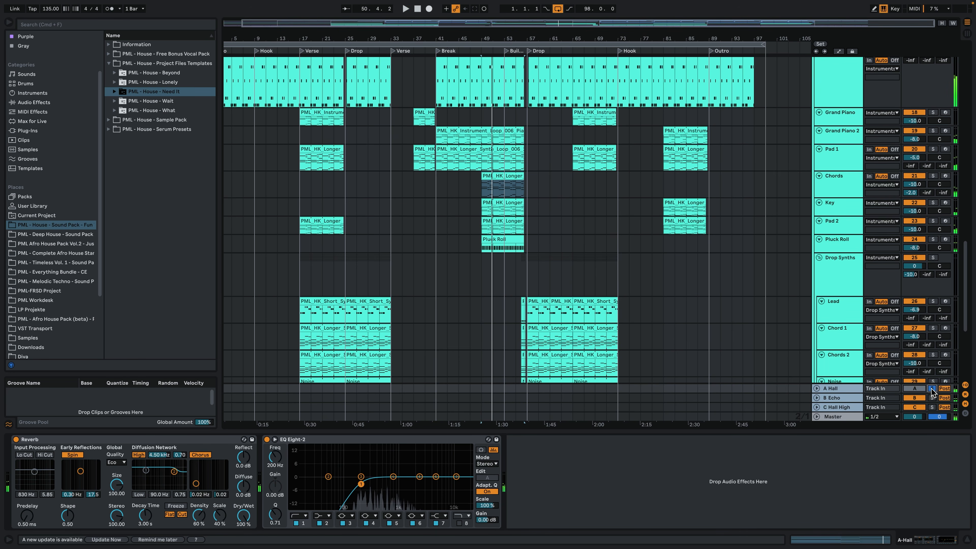
Step: Increase the Key track's height to reveal its sends, solo the track and play it from bar 49
{"action": "left_click", "coordinate": [834, 198]}
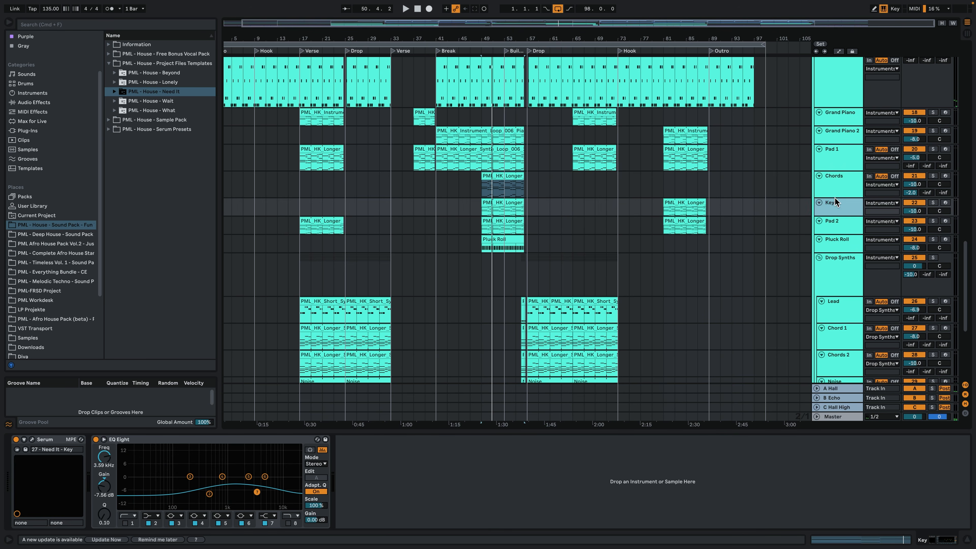
{"action": "left_click_drag", "start_coordinate": [836, 216], "coordinate": [837, 223]}
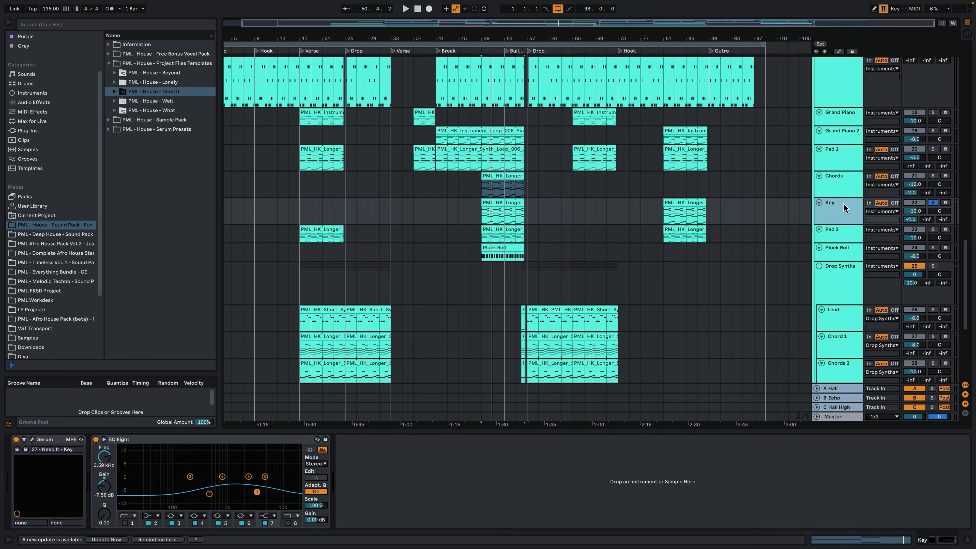
{"action": "key", "text": "space"}
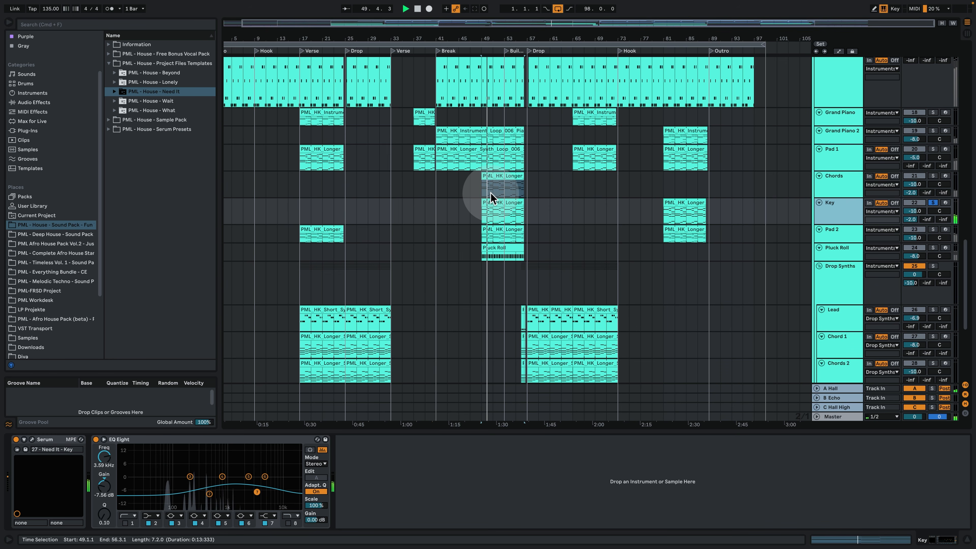
Step: Examine the Key Serum patch's oscillators, effects and modulation matrix during playback, and close the synth
{"action": "left_click", "coordinate": [33, 439]}
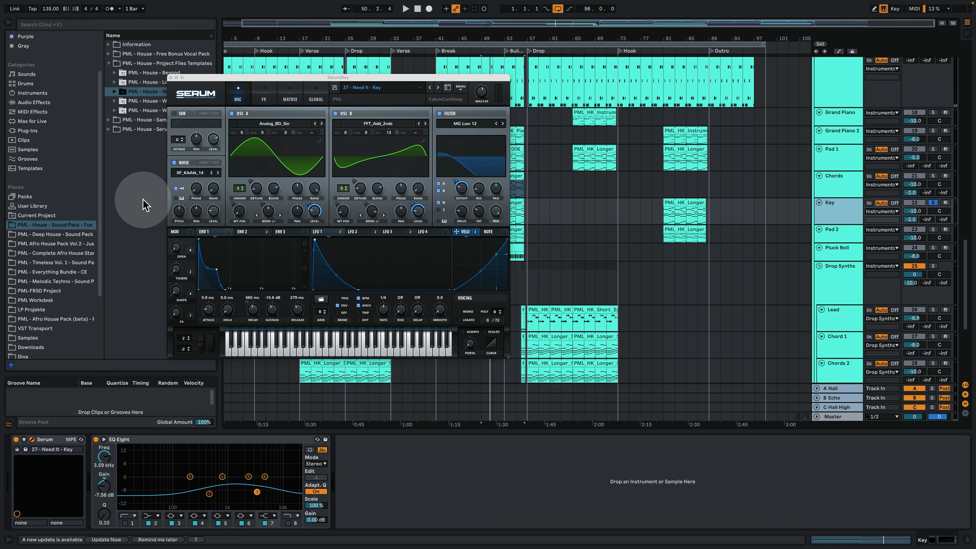
{"action": "left_click", "coordinate": [233, 207]}
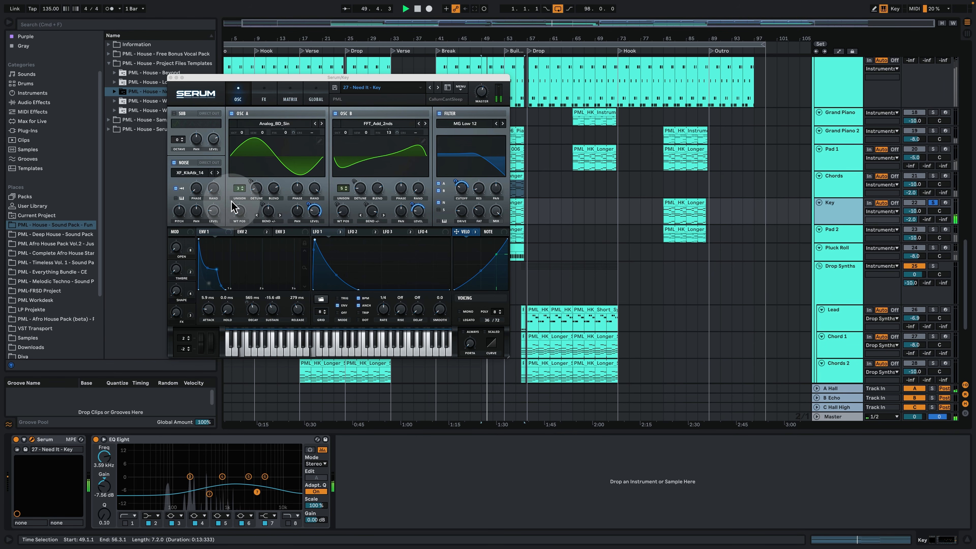
{"action": "left_click_drag", "start_coordinate": [342, 144], "coordinate": [337, 157]}
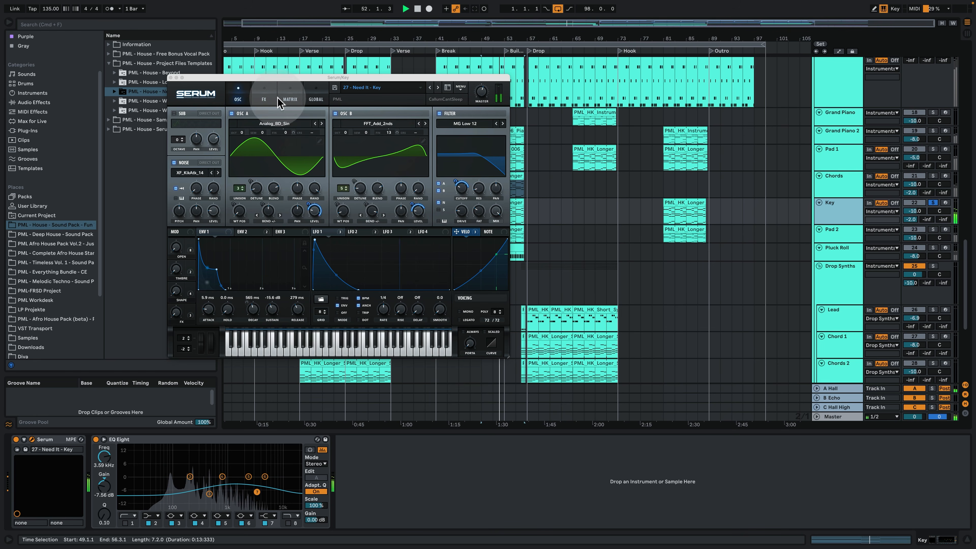
{"action": "left_click", "coordinate": [265, 98]}
{"action": "left_click_drag", "start_coordinate": [497, 144], "coordinate": [504, 194]}
{"action": "left_click", "coordinate": [285, 93]}
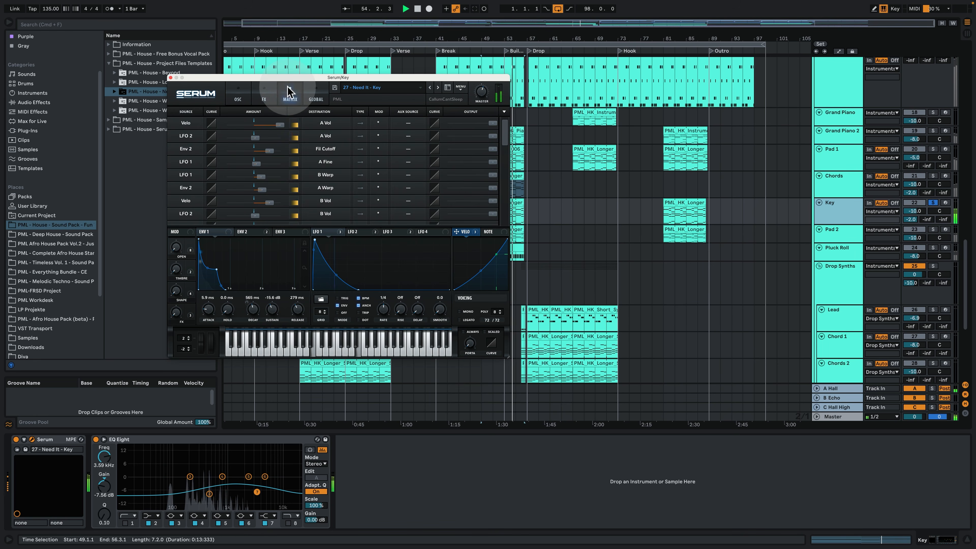
{"action": "left_click", "coordinate": [170, 77]}
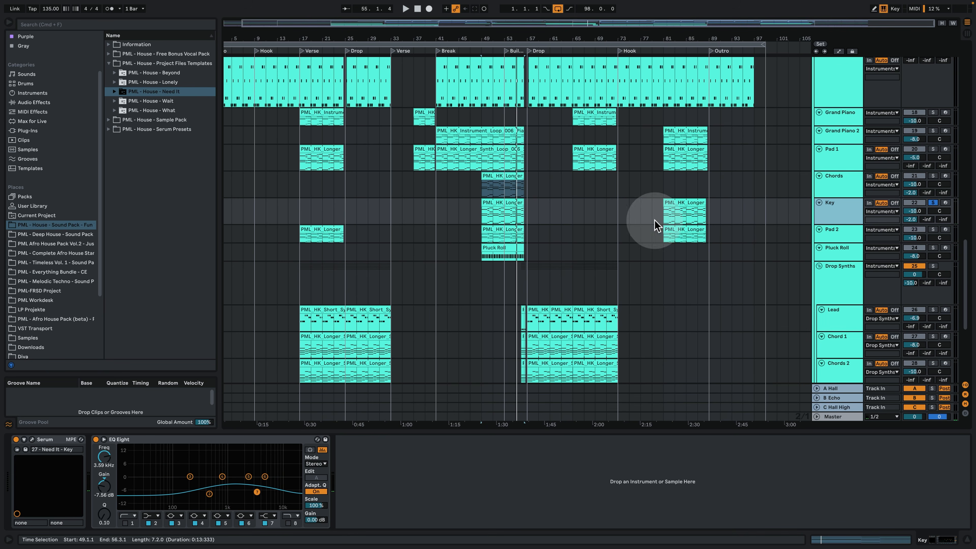
Step: Increase the Pad 2 track's height to reveal its sends, and inspect the notes of the Break's Key clip
{"action": "left_click_drag", "start_coordinate": [843, 242], "coordinate": [841, 251]}
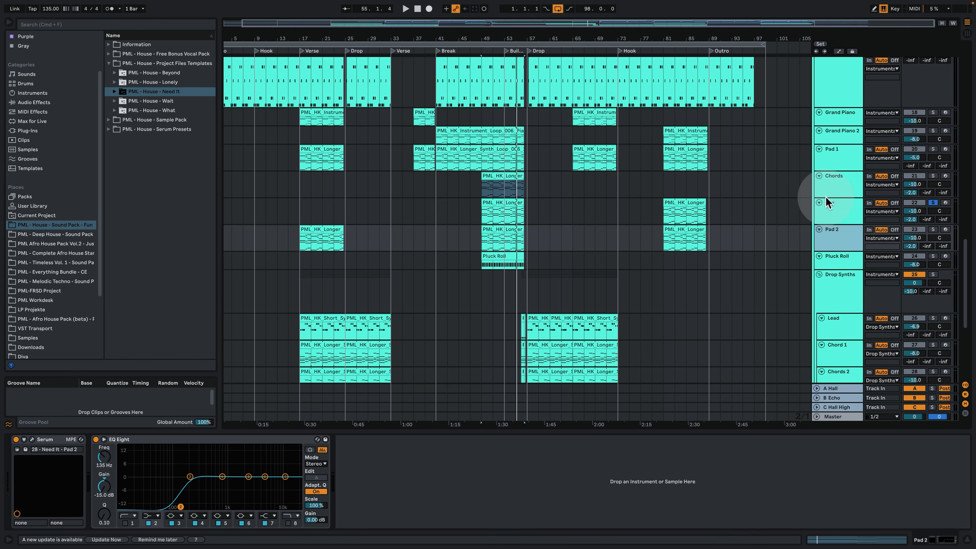
{"action": "left_click", "coordinate": [828, 203]}
{"action": "double_click", "coordinate": [488, 201]}
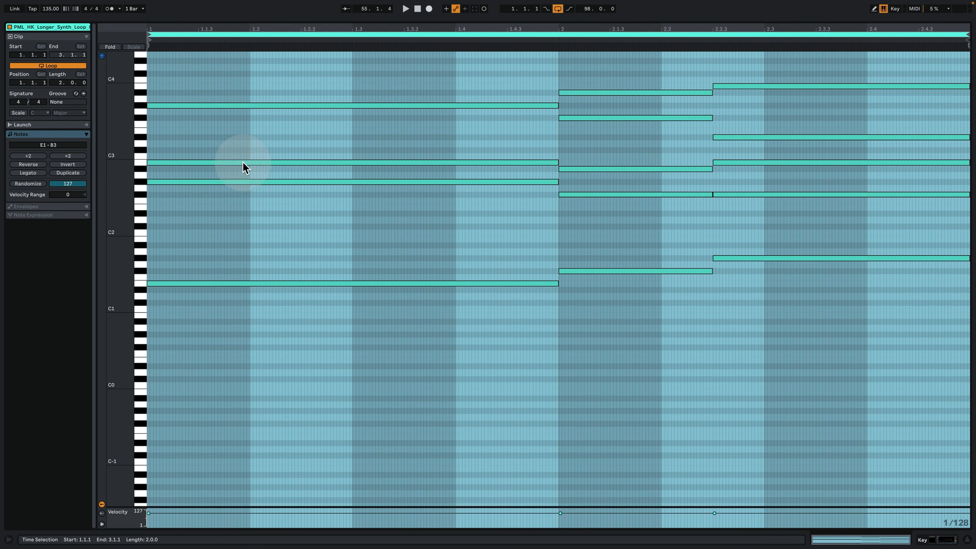
{"action": "scroll", "coordinate": [338, 285], "scroll_direction": "up", "scroll_amount": 2}
{"action": "left_click", "coordinate": [936, 540]}
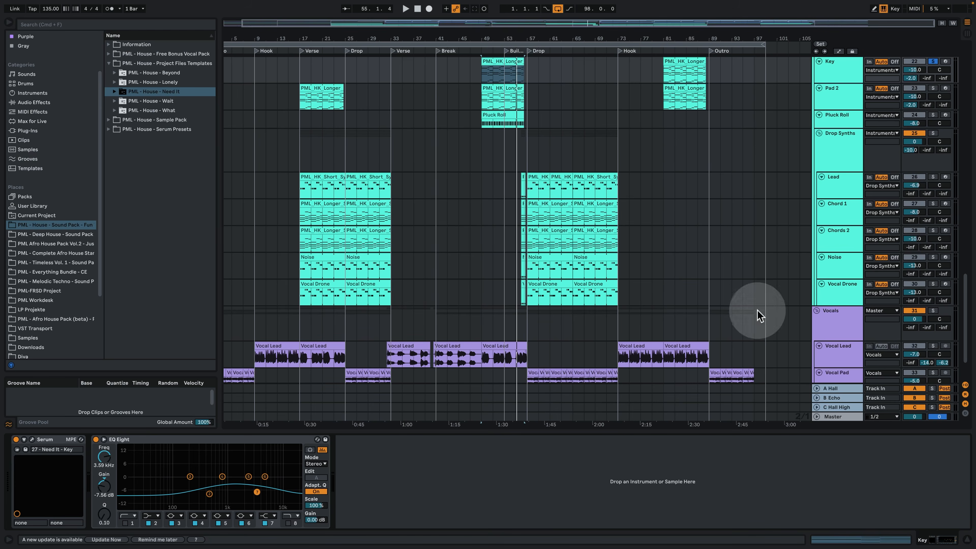
Step: Solo and play the Pad 1, Chords and Key tracks in turn from bar 49 to compare their sounds
{"action": "scroll", "coordinate": [640, 282], "scroll_direction": "up", "scroll_amount": 4}
{"action": "scroll", "coordinate": [706, 283], "scroll_direction": "up", "scroll_amount": 2}
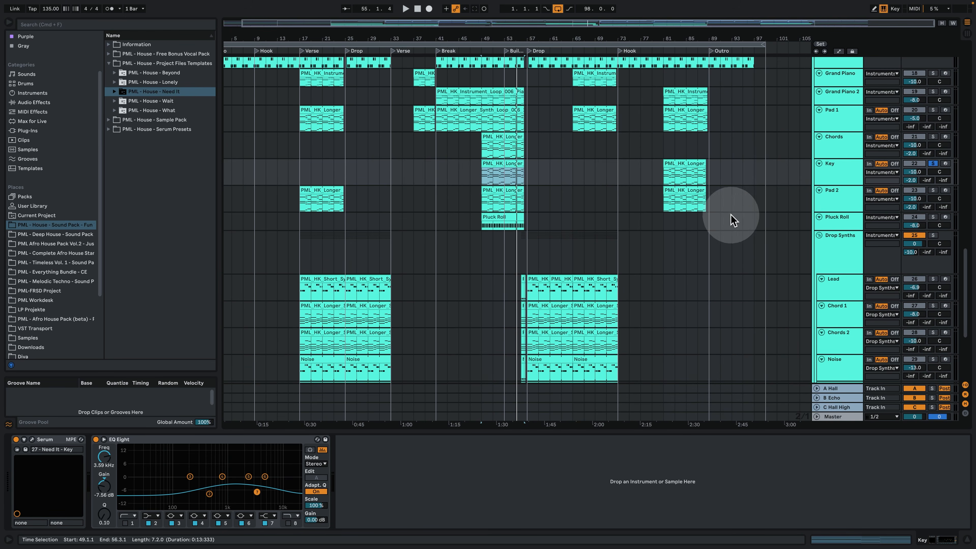
{"action": "left_click", "coordinate": [935, 137]}
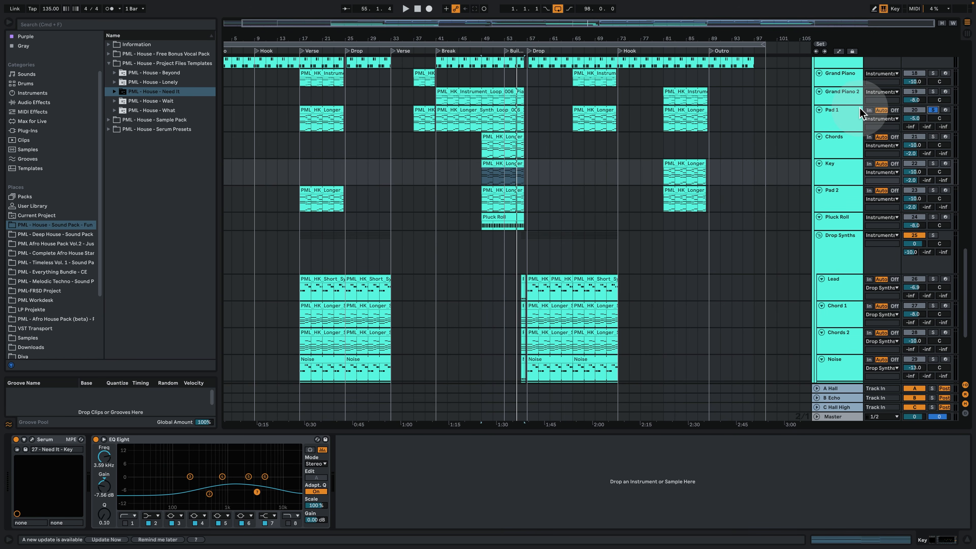
{"action": "key", "text": "space"}
{"action": "left_click", "coordinate": [933, 136]}
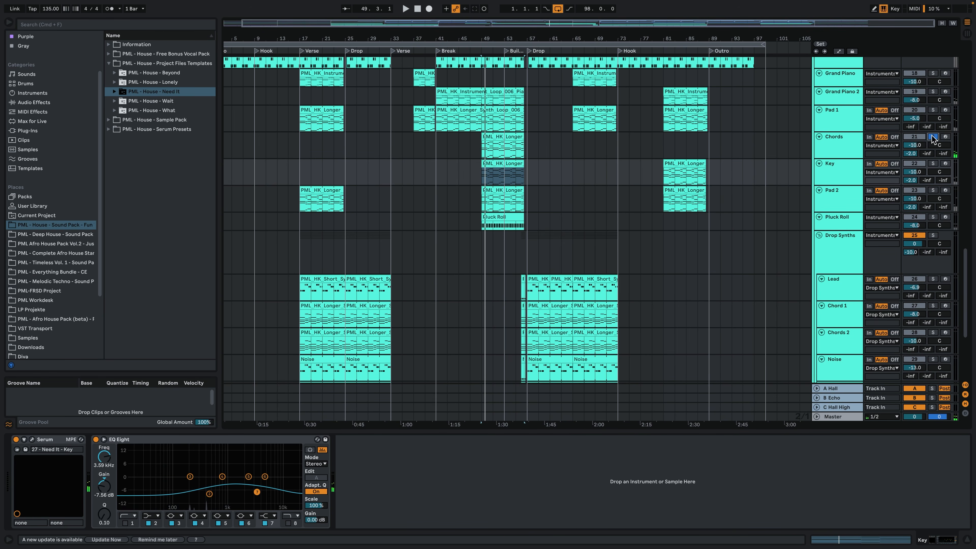
{"action": "left_click", "coordinate": [934, 162]}
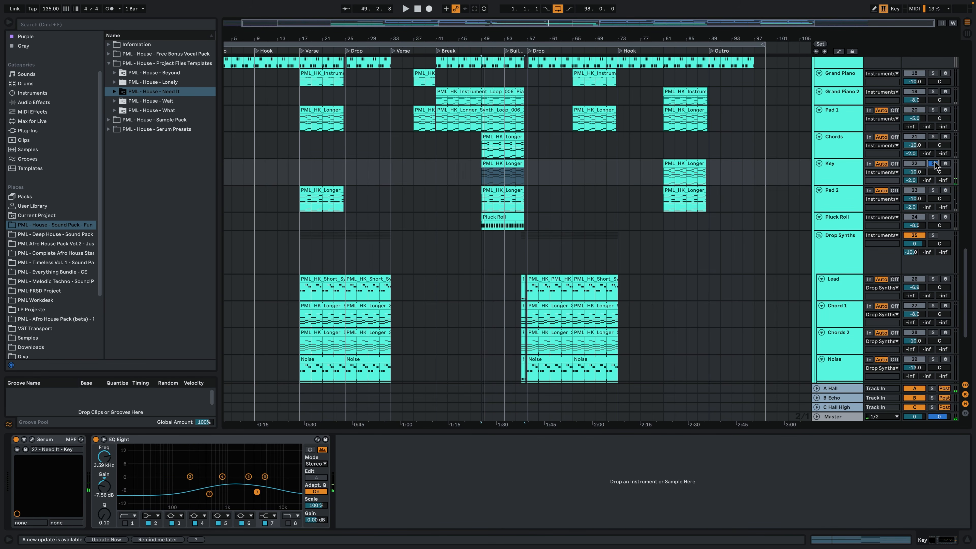
Step: Solo the Pad 2 track, select its clip in the second half of the Break and play it
{"action": "left_click", "coordinate": [932, 190]}
{"action": "left_click", "coordinate": [486, 189]}
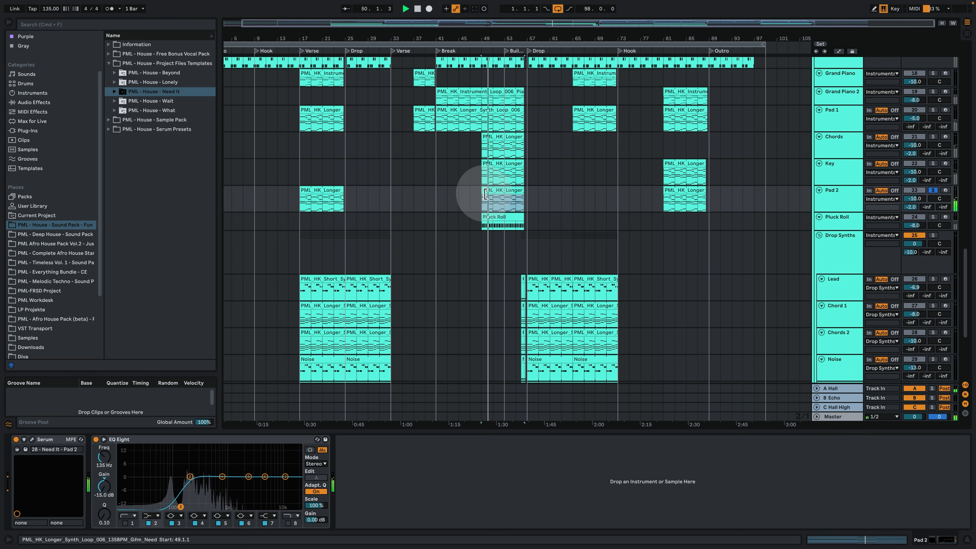
{"action": "key", "text": "space"}
Step: Examine the Pad 2 Serum patch's oscillator, effects and low-pass filter during playback, and close the synth
{"action": "left_click", "coordinate": [43, 439]}
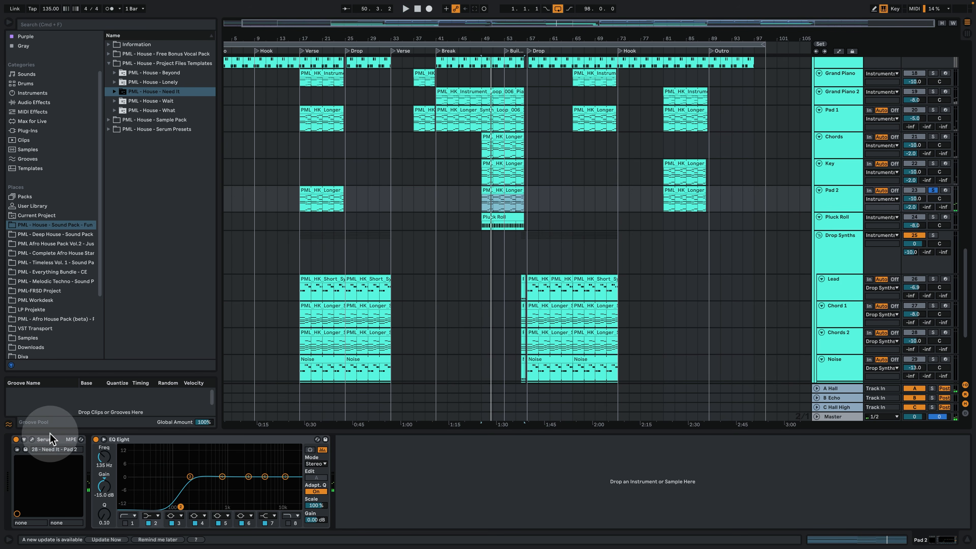
{"action": "left_click", "coordinate": [33, 439]}
{"action": "key", "text": "space"}
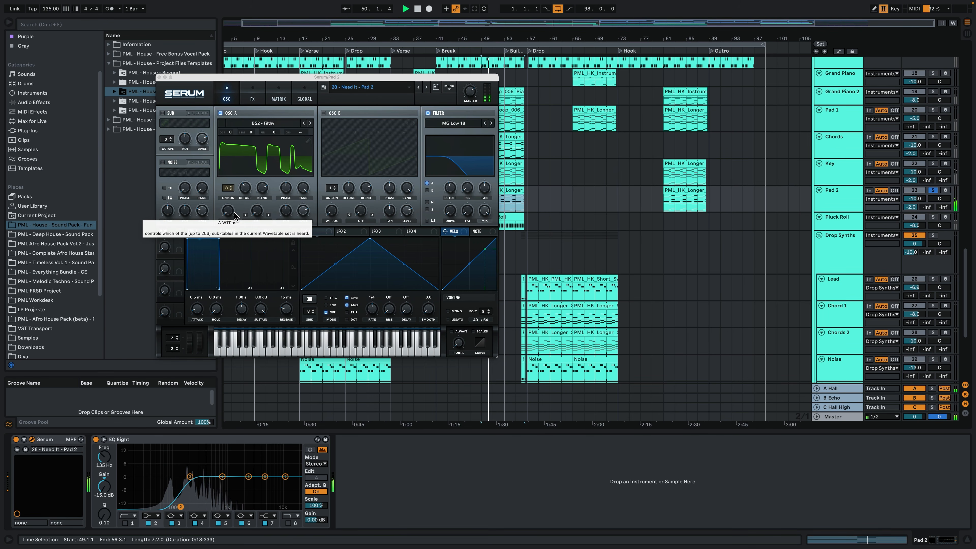
{"action": "key", "text": "space"}
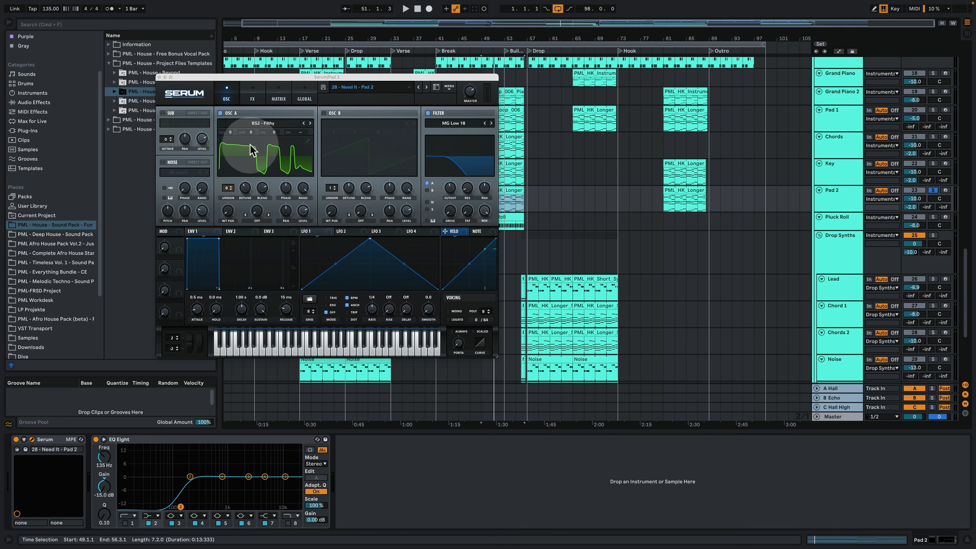
{"action": "key", "text": "space"}
{"action": "left_click", "coordinate": [252, 96]}
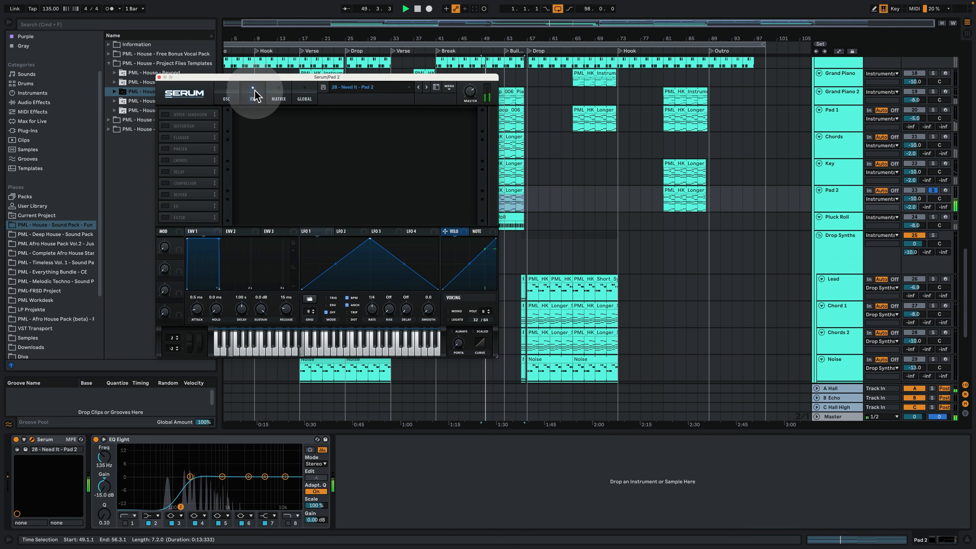
{"action": "left_click", "coordinate": [226, 96]}
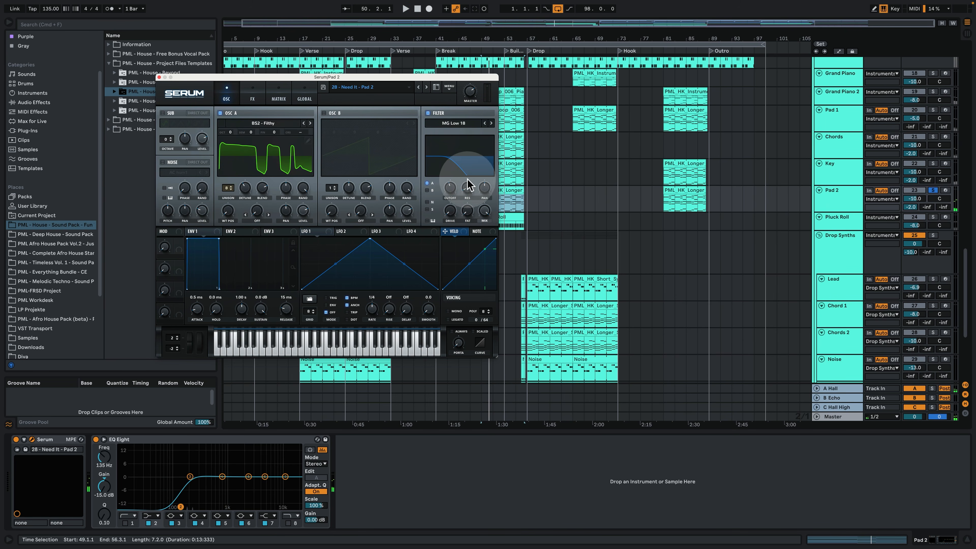
{"action": "key", "text": "space"}
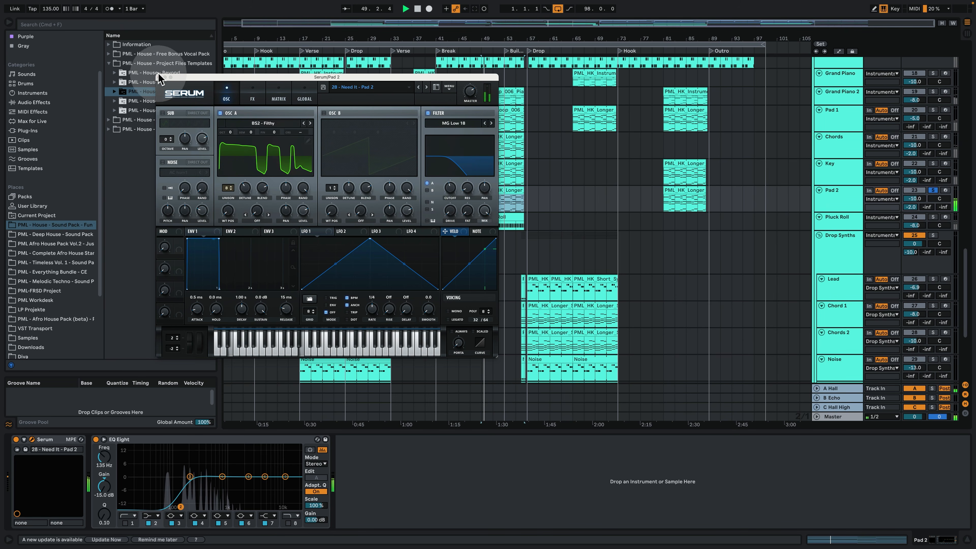
{"action": "left_click", "coordinate": [159, 77]}
Step: Unsolo Pad 2 and switch the track off and on during playback to compare the full mix
{"action": "left_click", "coordinate": [933, 190]}
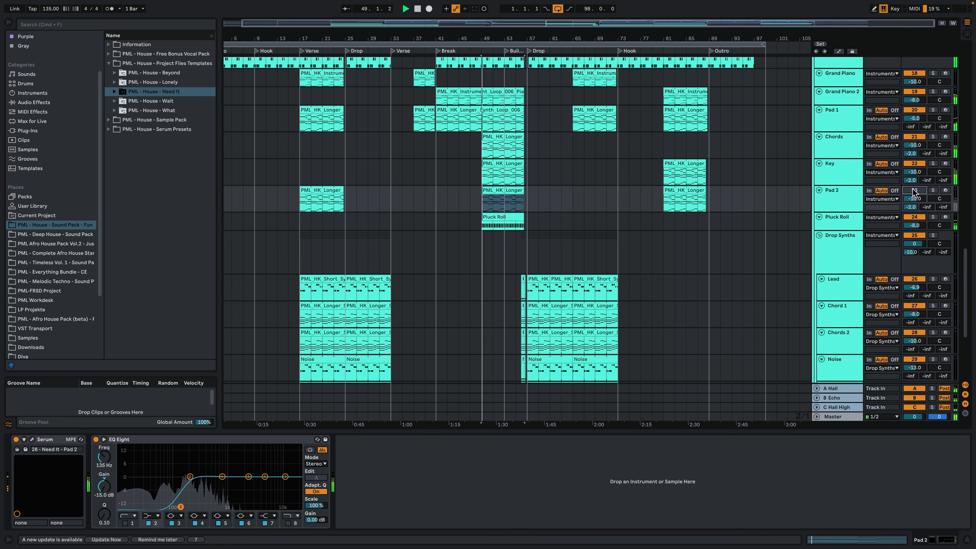
{"action": "left_click", "coordinate": [920, 190]}
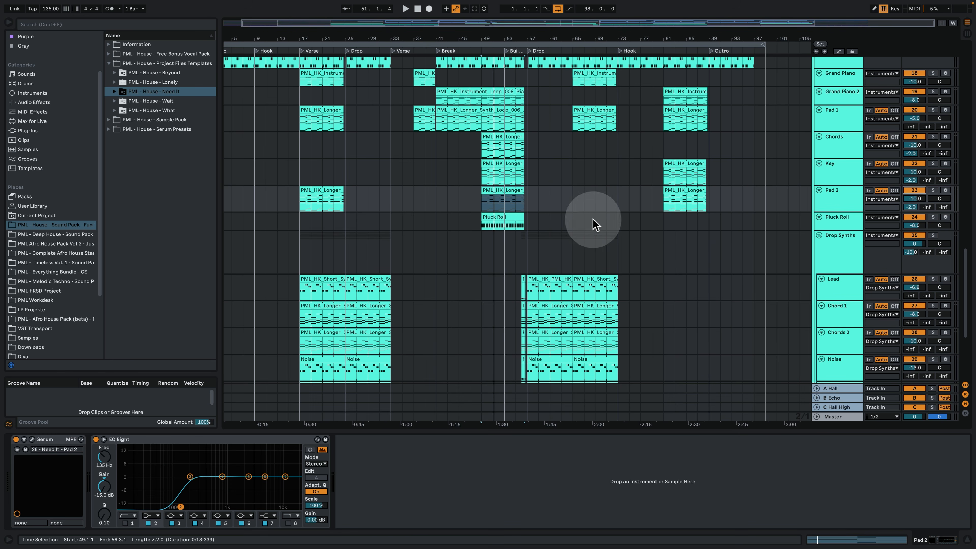
Step: Solo the Pluck Roll track, zoom in on the Break and Drop, and play the Pluck Roll clip
{"action": "left_click", "coordinate": [858, 219]}
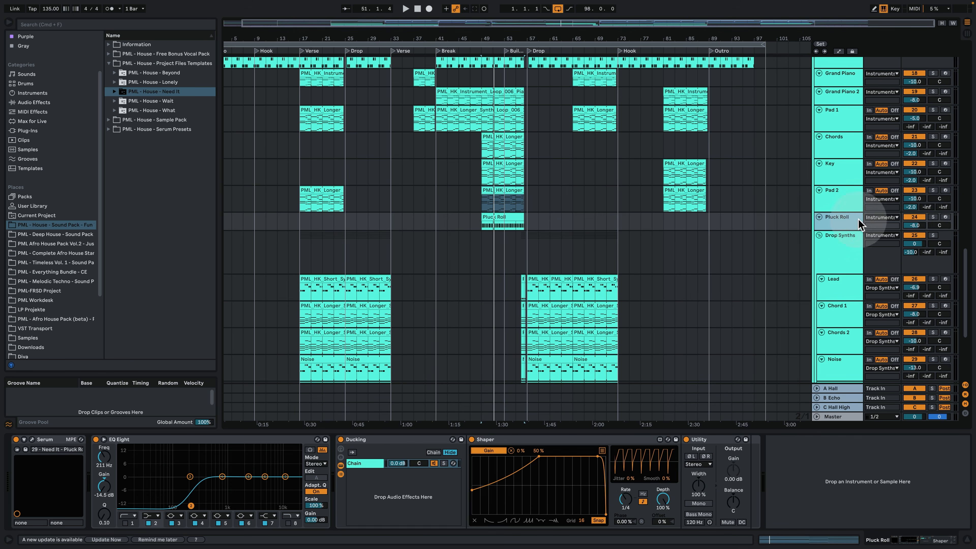
{"action": "left_click", "coordinate": [936, 216]}
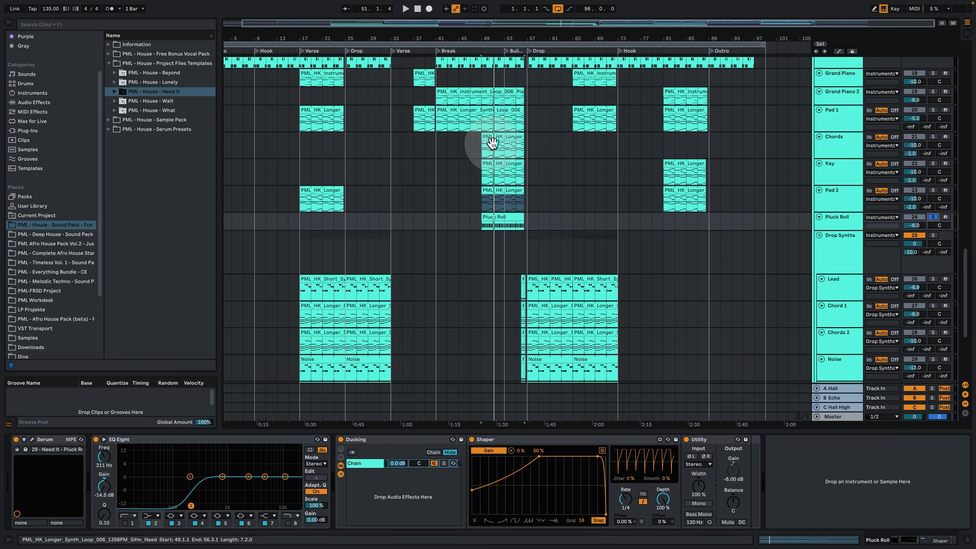
{"action": "left_click_drag", "start_coordinate": [499, 40], "coordinate": [549, 168]}
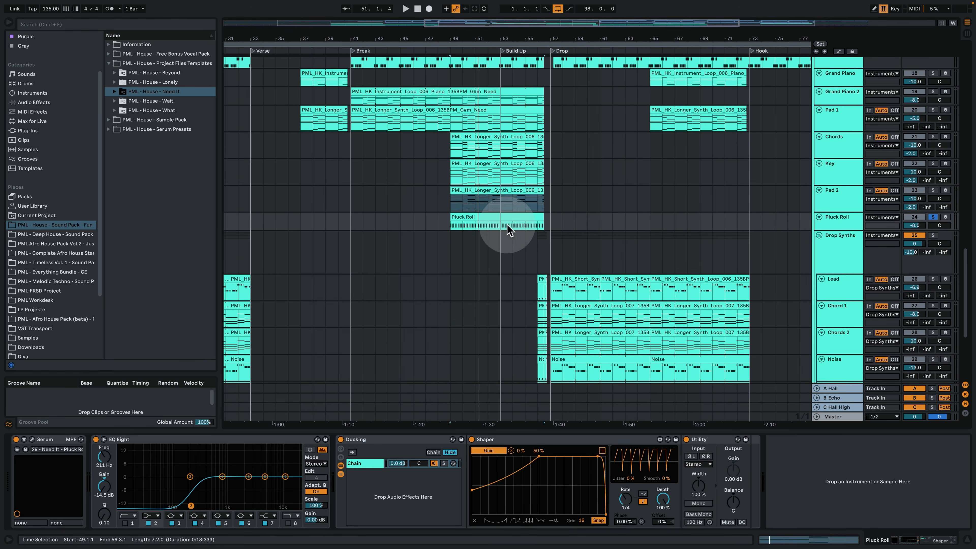
{"action": "left_click", "coordinate": [494, 219]}
{"action": "key", "text": "space"}
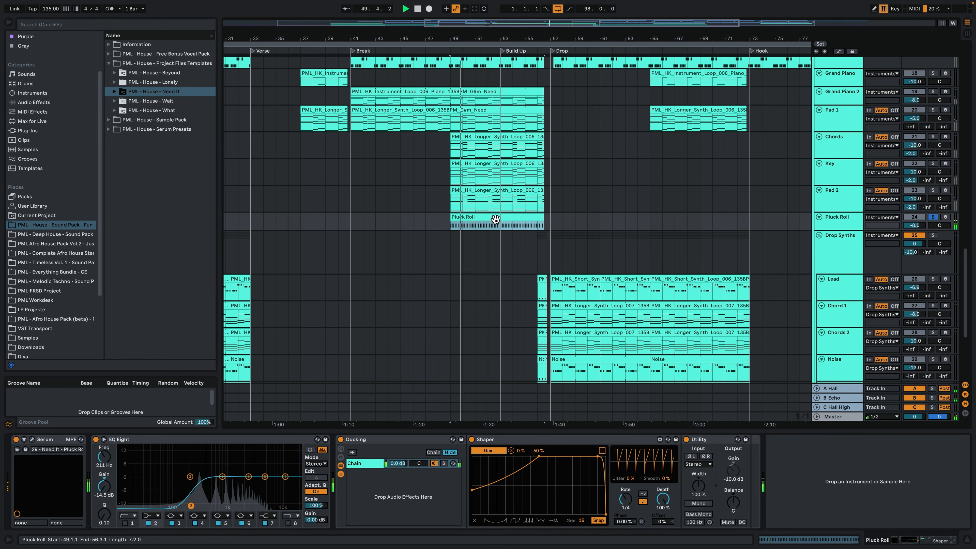
Step: Open the Pluck Roll clip's notes and set the note editor's fixed grid to 1/8
{"action": "double_click", "coordinate": [495, 219]}
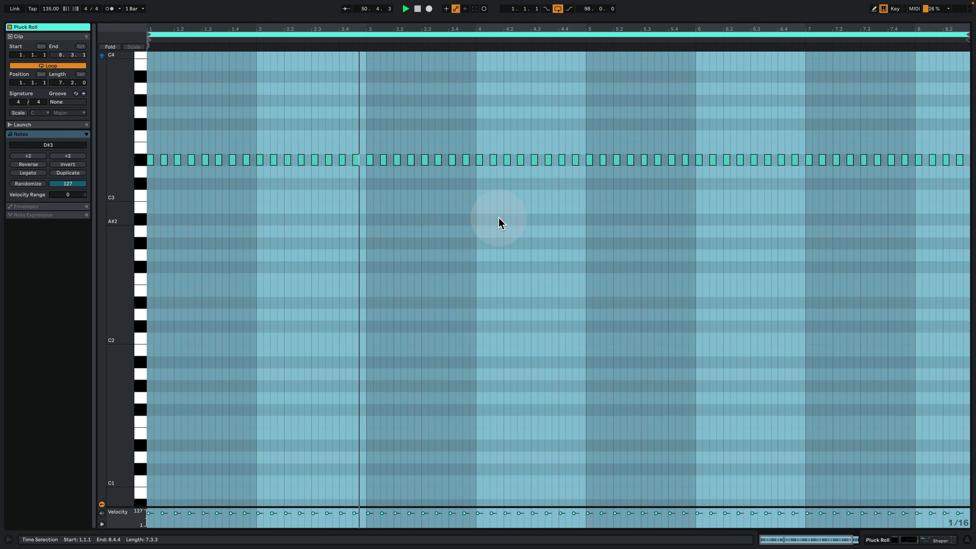
{"action": "left_click", "coordinate": [478, 223]}
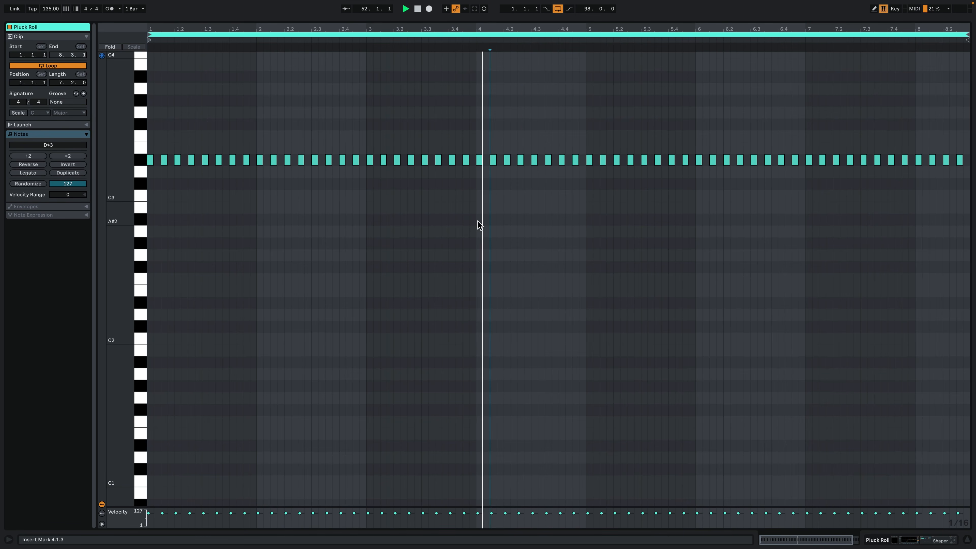
{"action": "right_click", "coordinate": [280, 212]}
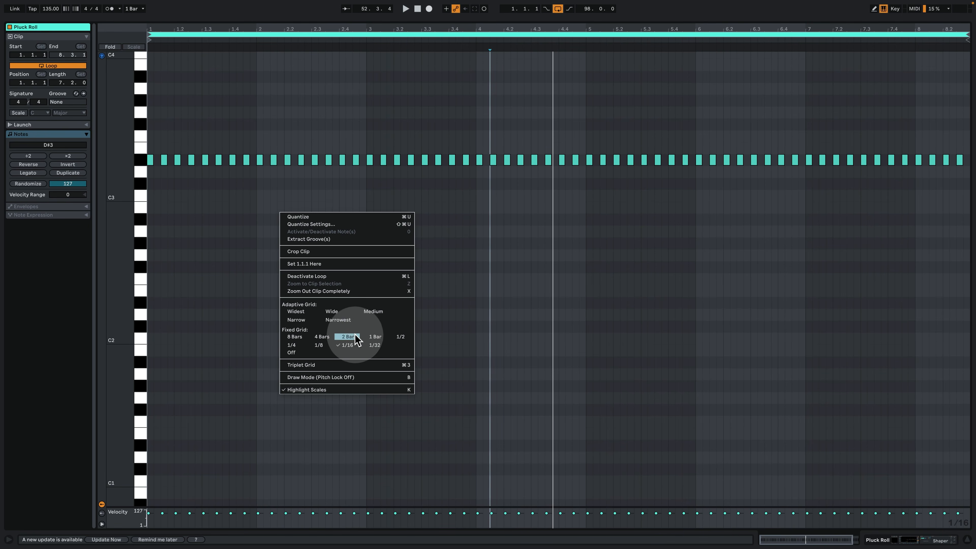
{"action": "left_click", "coordinate": [319, 345]}
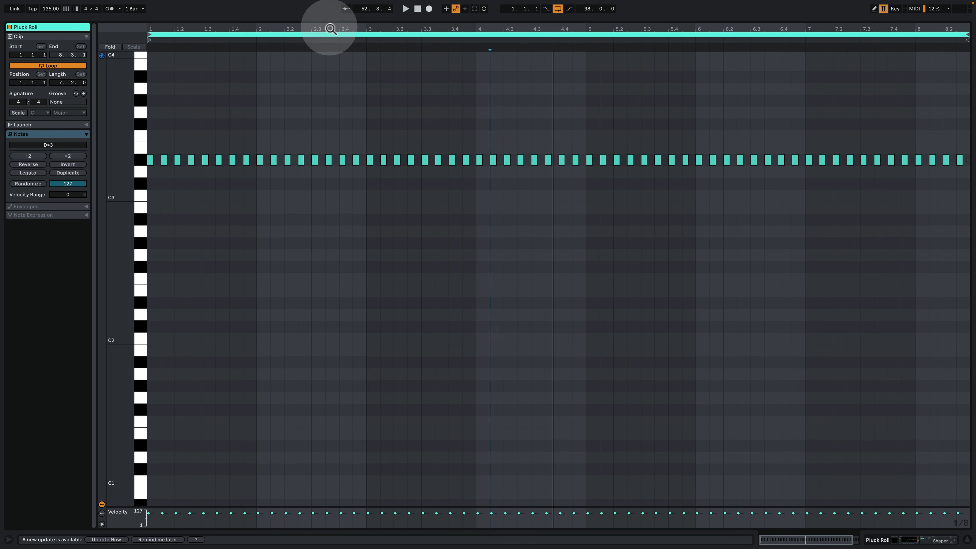
Step: Play the Pluck Roll's repeated notes against the grid, and return to the arrangement with the track's devices
{"action": "left_click_drag", "start_coordinate": [326, 27], "coordinate": [378, 28]}
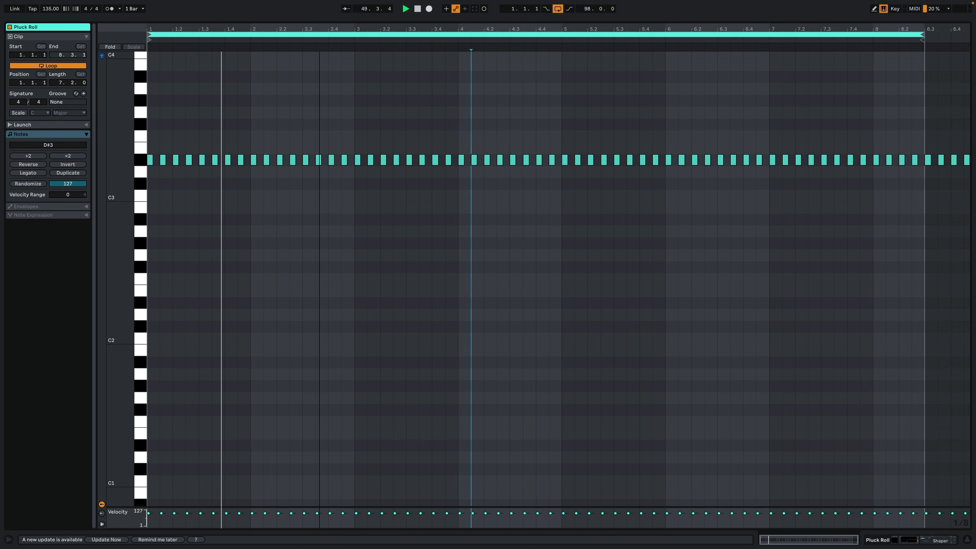
{"action": "left_click", "coordinate": [512, 209]}
{"action": "key", "text": "space"}
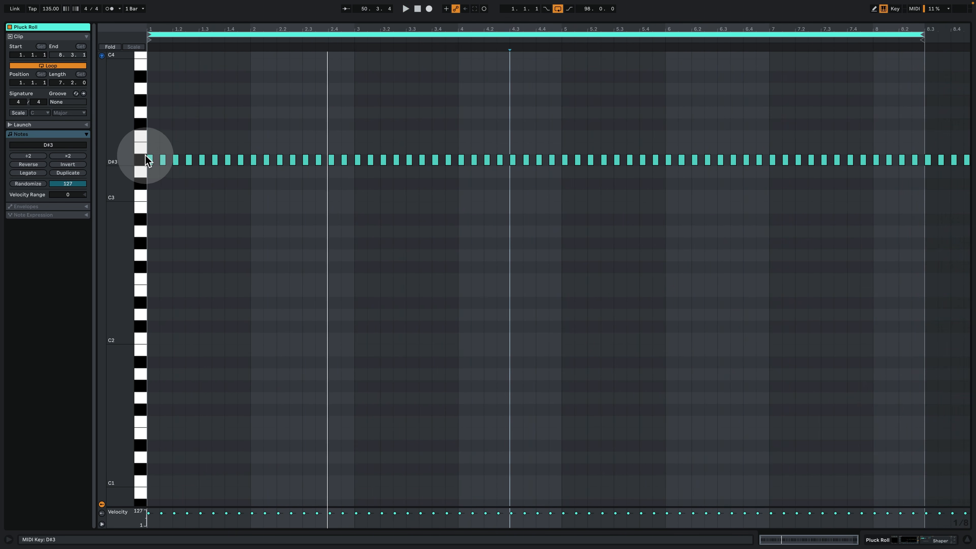
{"action": "left_click", "coordinate": [920, 540]}
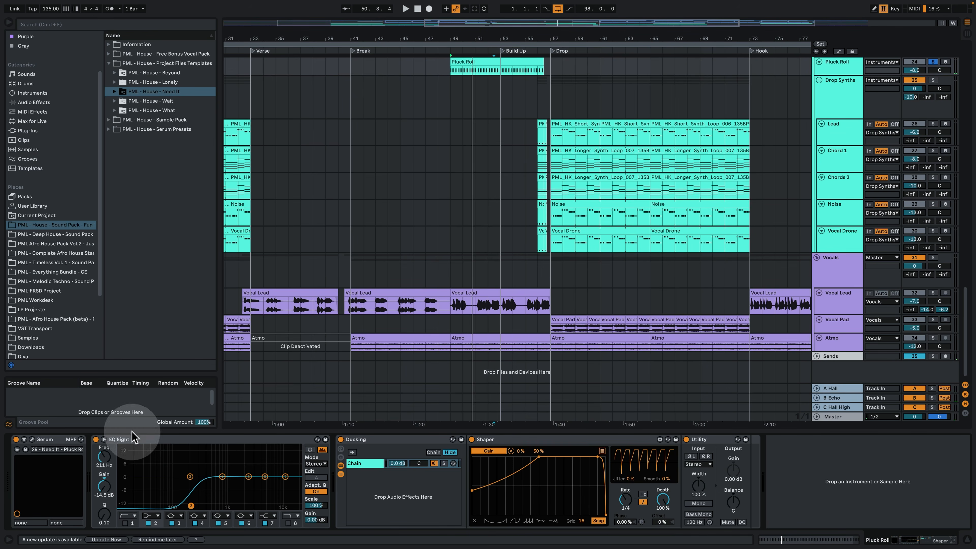
Step: Play the Pluck Roll while examining its Serum patch, including the effects and modulation matrix, and close the synth
{"action": "left_click", "coordinate": [32, 440]}
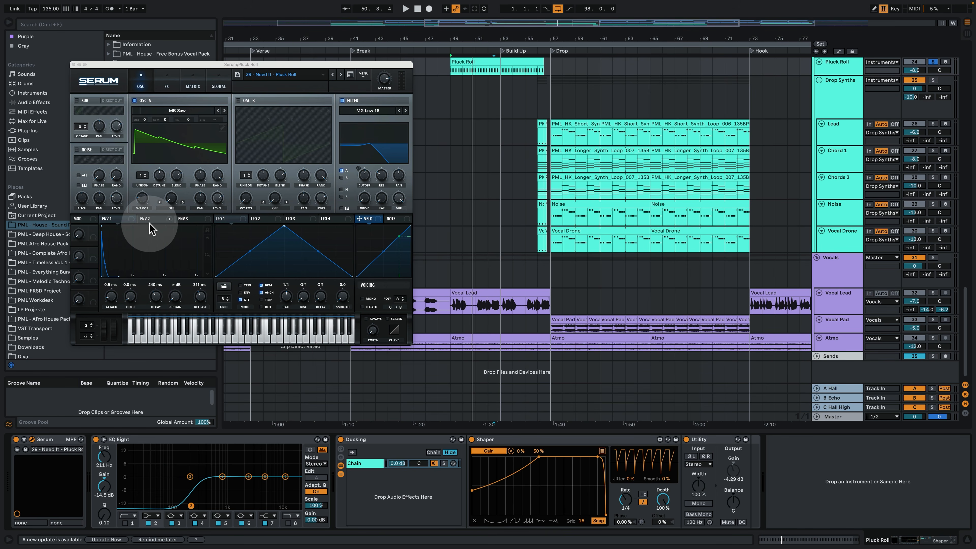
{"action": "key", "text": "space"}
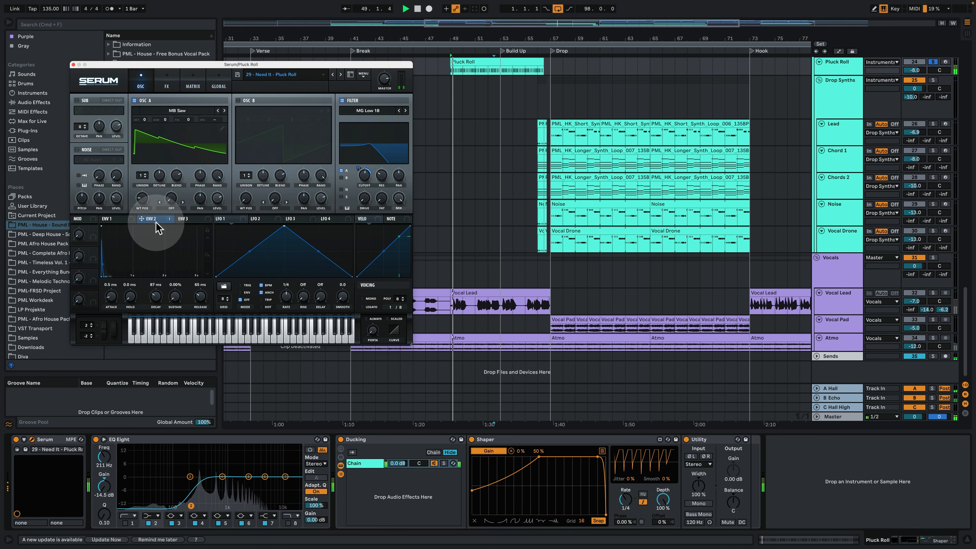
{"action": "left_click", "coordinate": [166, 80]}
{"action": "left_click", "coordinate": [195, 82]}
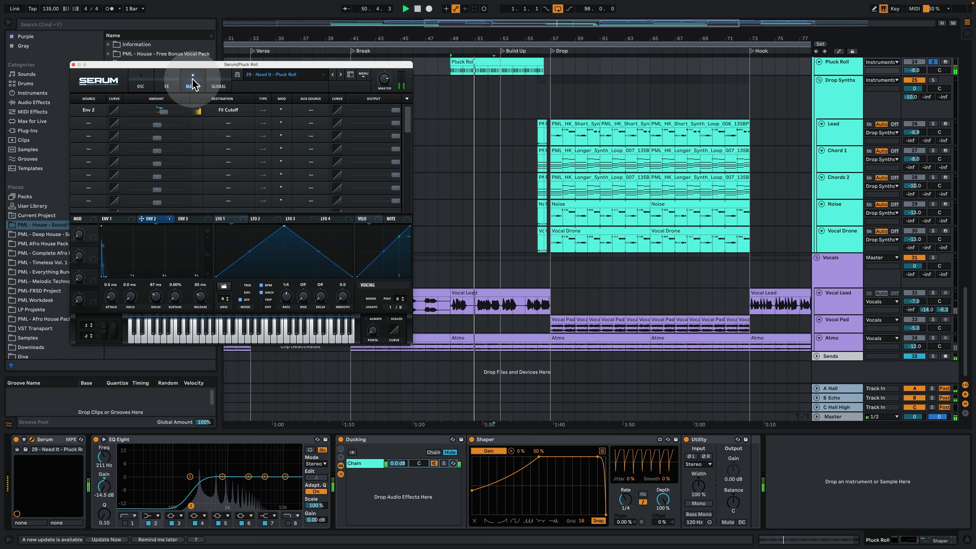
{"action": "left_click", "coordinate": [141, 82]}
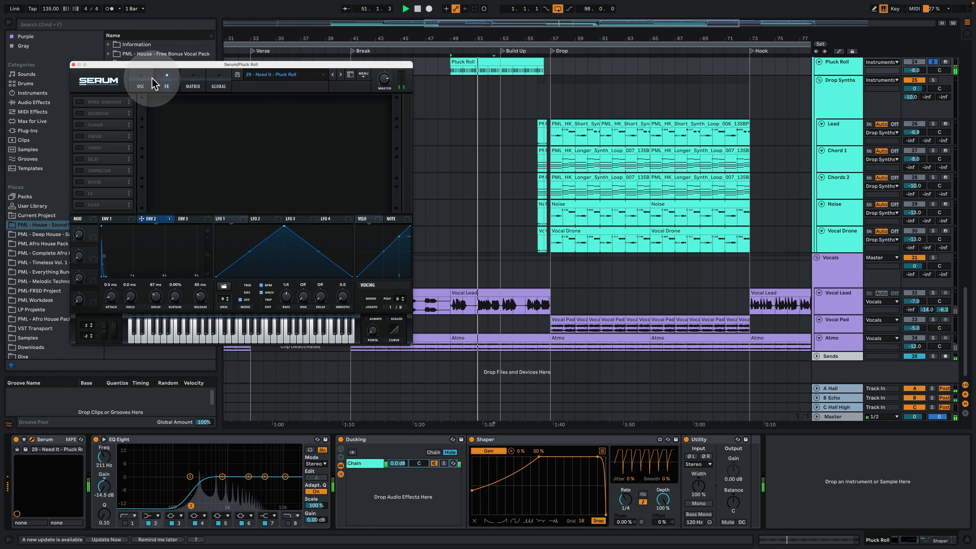
{"action": "left_click", "coordinate": [73, 65]}
{"action": "key", "text": "space"}
Step: Switch the solo from Pluck Roll to the Drop Synths group and play it from bar 56 into the Drop
{"action": "scroll", "coordinate": [882, 141], "scroll_direction": "up", "scroll_amount": 3}
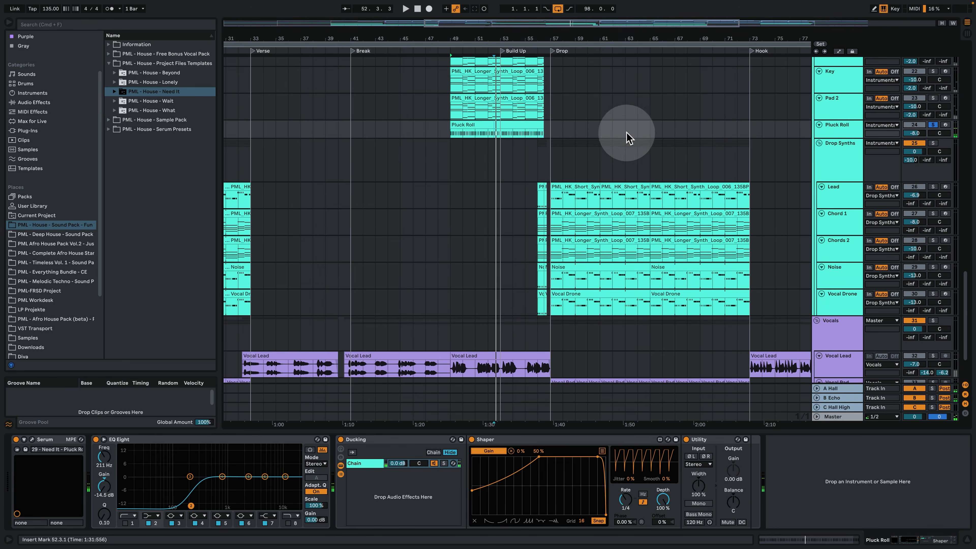
{"action": "scroll", "coordinate": [569, 214], "scroll_direction": "down", "scroll_amount": 2}
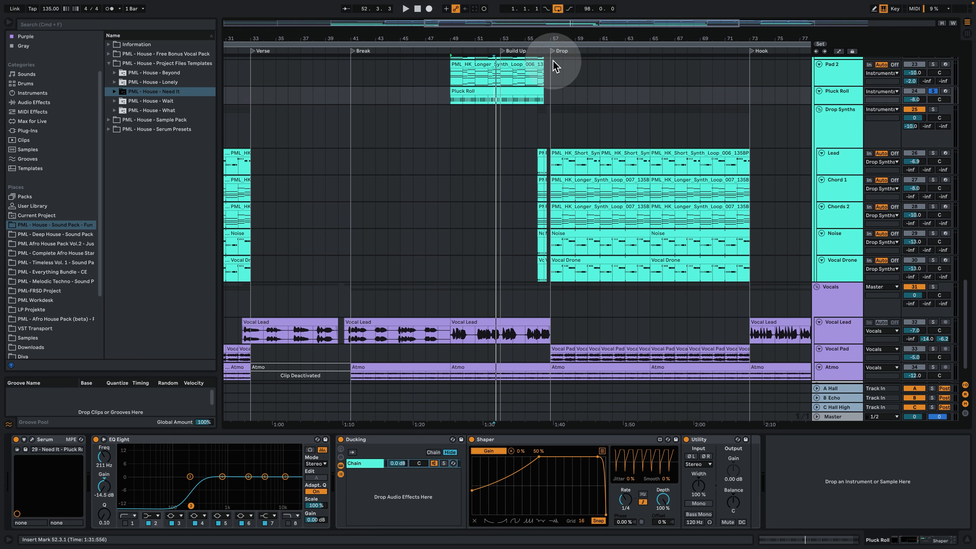
{"action": "left_click_drag", "start_coordinate": [544, 38], "coordinate": [545, 69]}
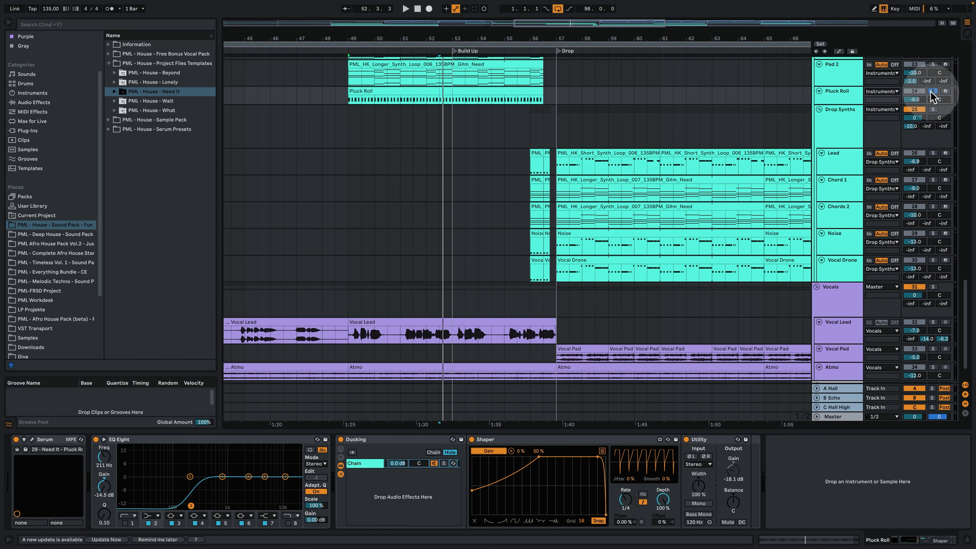
{"action": "left_click", "coordinate": [532, 120]}
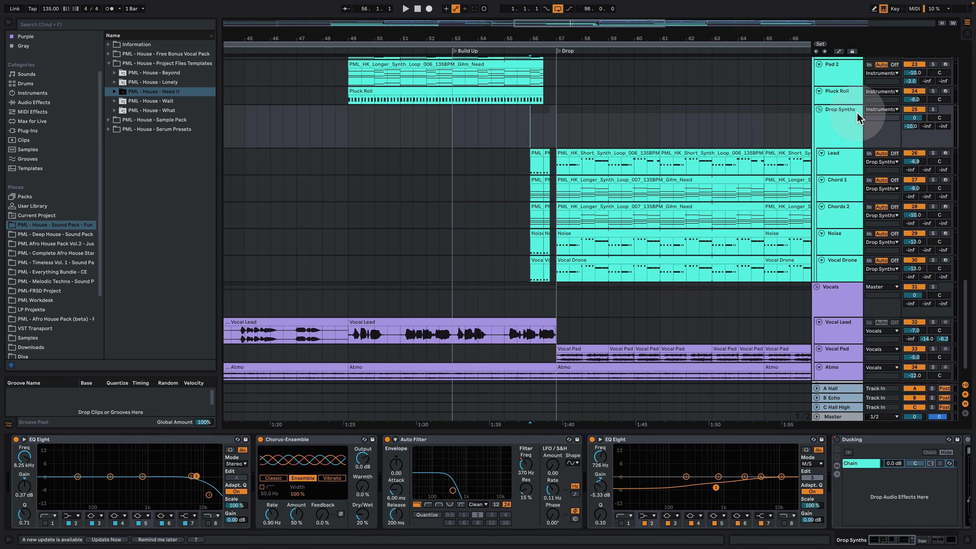
{"action": "left_click", "coordinate": [933, 109]}
{"action": "left_click_drag", "start_coordinate": [547, 37], "coordinate": [547, 43]}
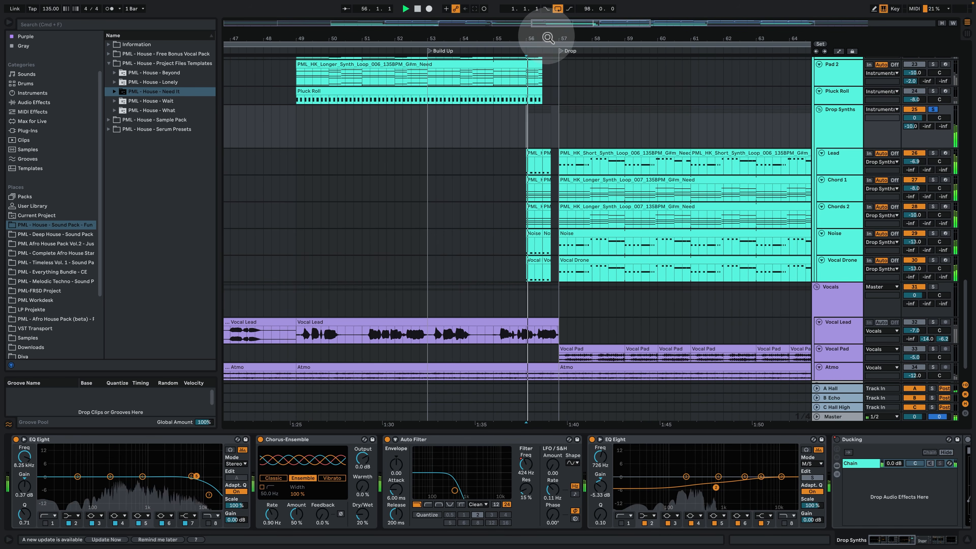
{"action": "key", "text": "space"}
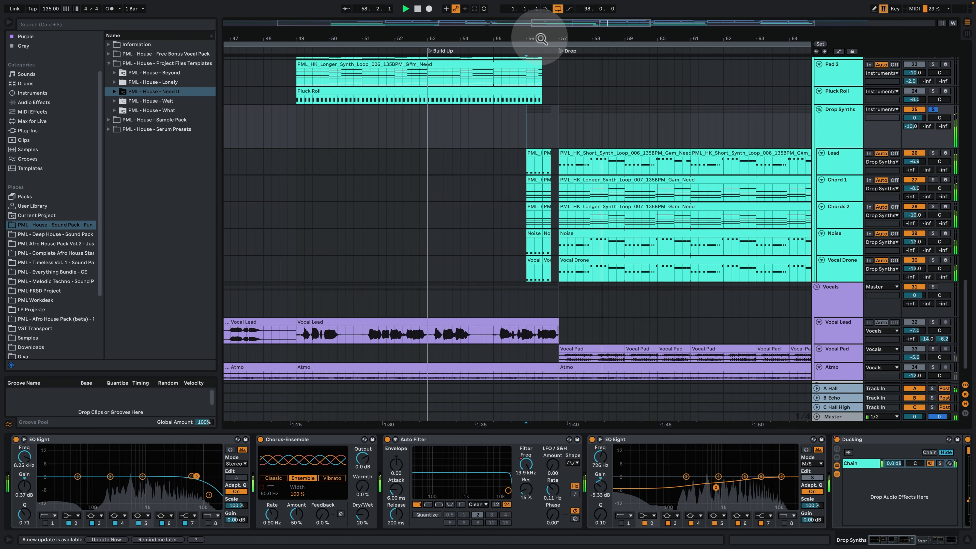
{"action": "left_click_drag", "start_coordinate": [533, 37], "coordinate": [418, 37]}
{"action": "key", "text": "space"}
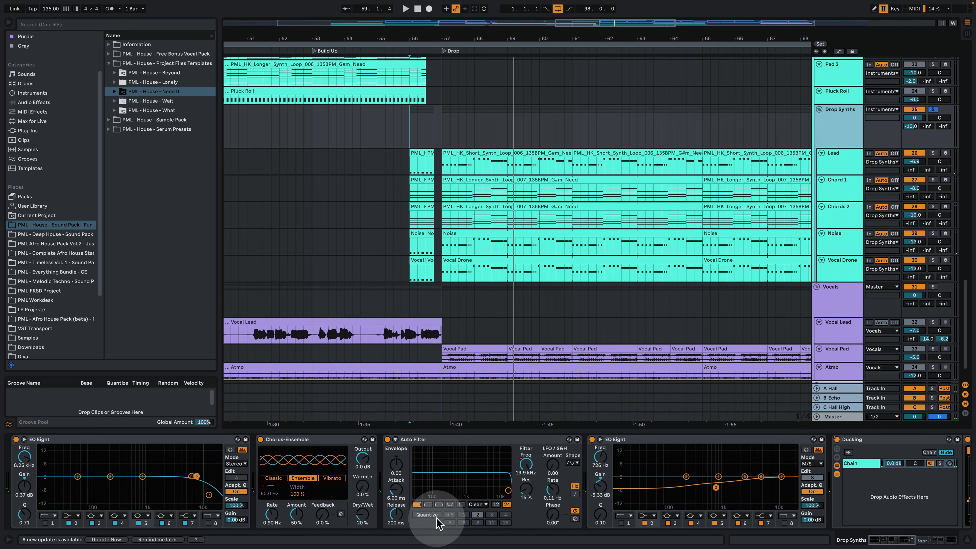
Step: Replay the soloed Drop Synths from just before bar 56 up to the gap before the Drop
{"action": "left_click", "coordinate": [401, 142]}
{"action": "key", "text": "space"}
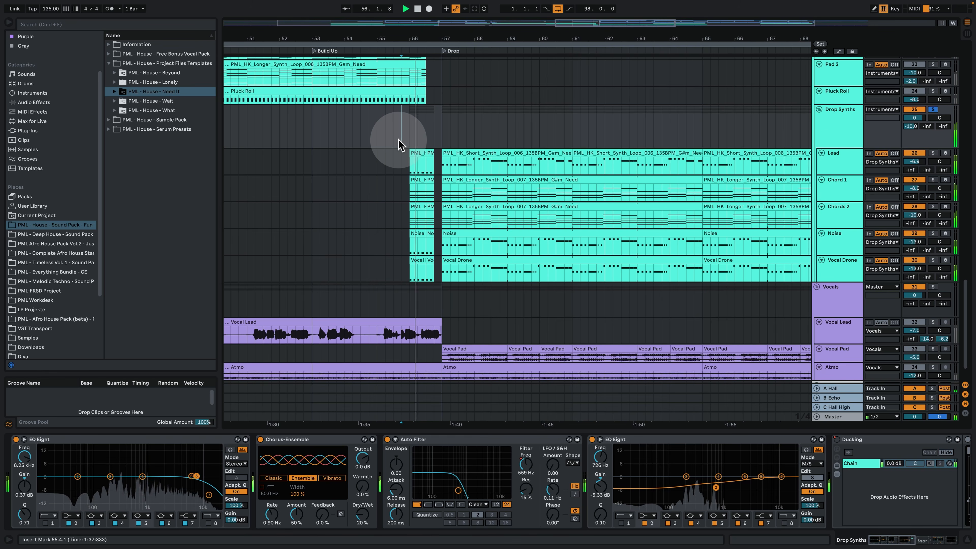
{"action": "key", "text": "space"}
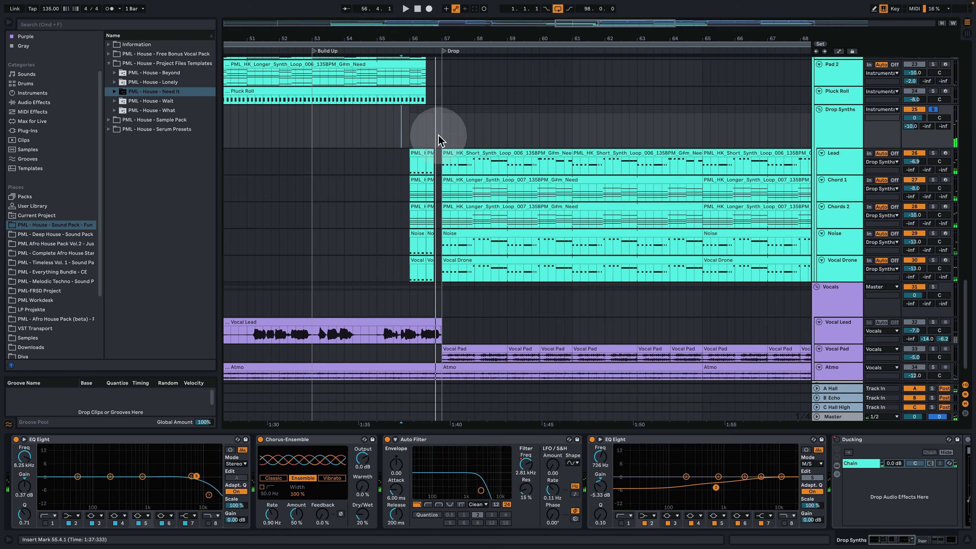
Step: Unsolo the Drop Synths and play the full mix from the Build Up into the Drop
{"action": "left_click_drag", "start_coordinate": [454, 37], "coordinate": [506, 52]}
{"action": "left_click", "coordinate": [364, 133]}
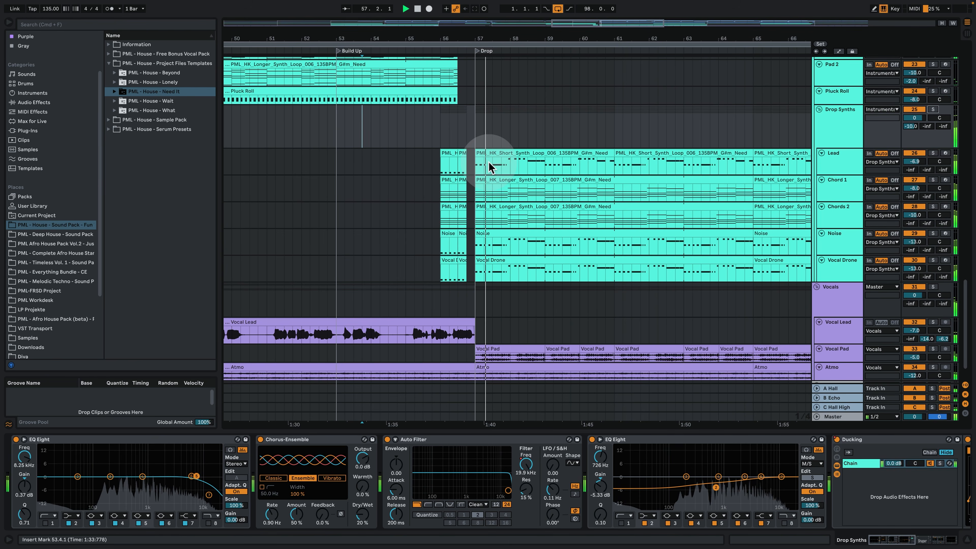
{"action": "left_click_drag", "start_coordinate": [508, 39], "coordinate": [460, 37]}
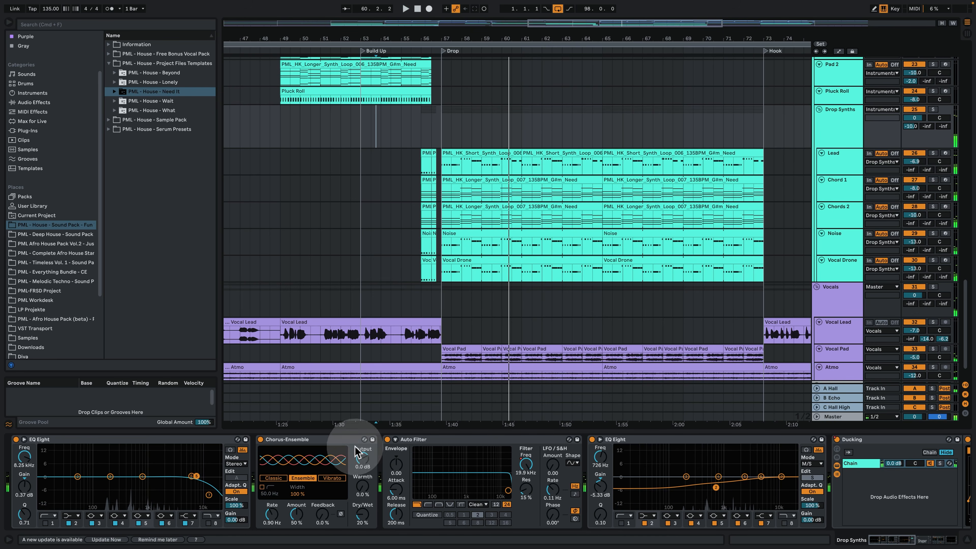
Step: Examine the Drop Synths group's effect chain from the Auto Filter through to the Reverb's Dry/Wet control
{"action": "left_click", "coordinate": [525, 471]}
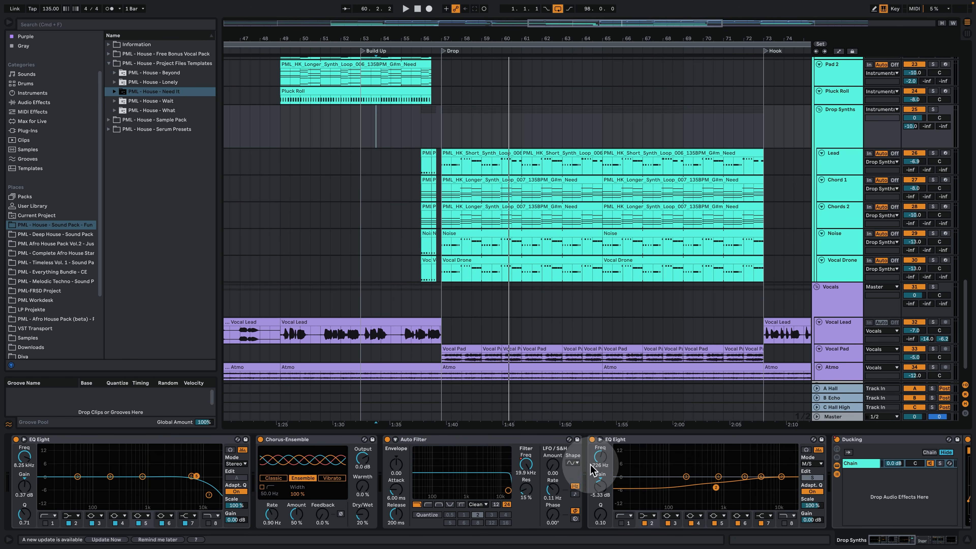
{"action": "left_click", "coordinate": [900, 540]}
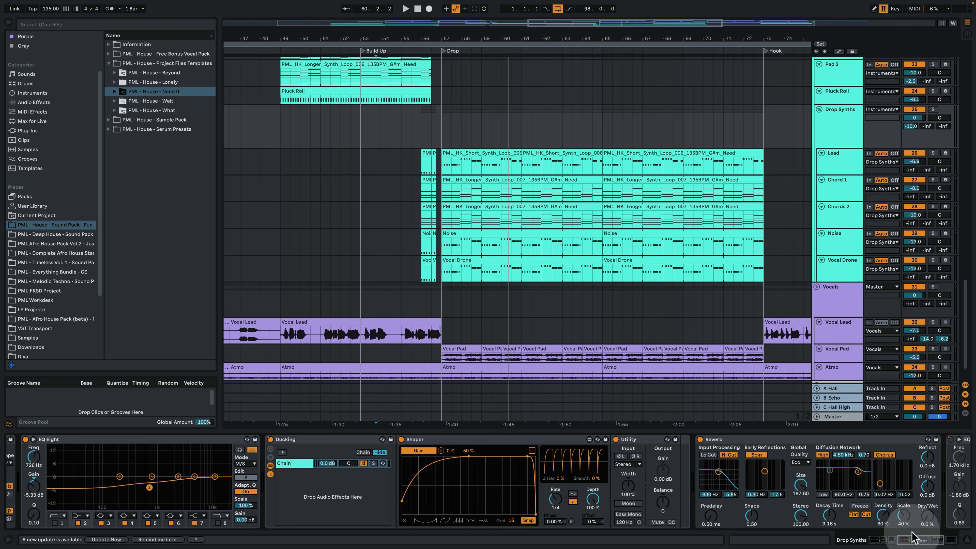
{"action": "left_click", "coordinate": [920, 542]}
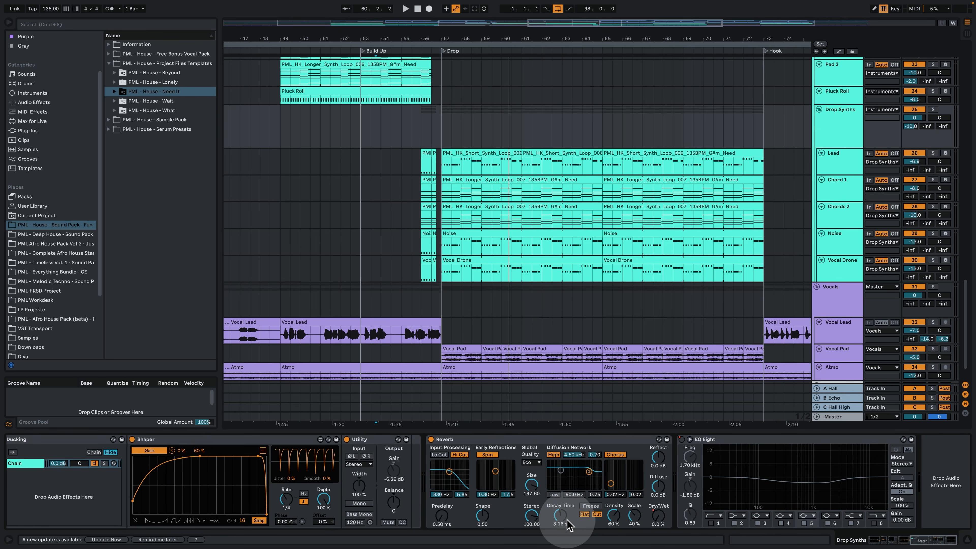
{"action": "left_click", "coordinate": [658, 516]}
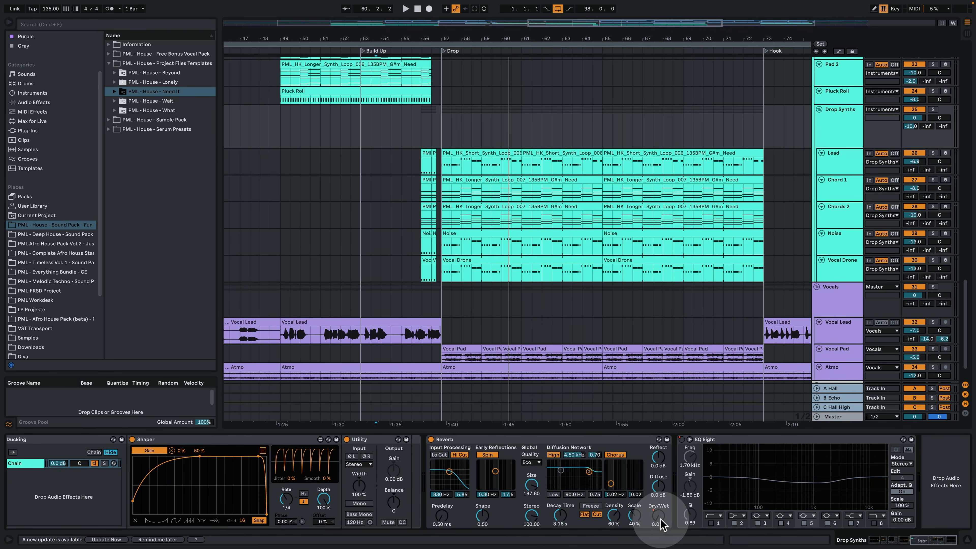
Step: Show the automation lanes and play the Drop Synths' Reverb Dry/Wet automation from bar 56, comparing the full mix with the soloed group
{"action": "left_click", "coordinate": [838, 52]}
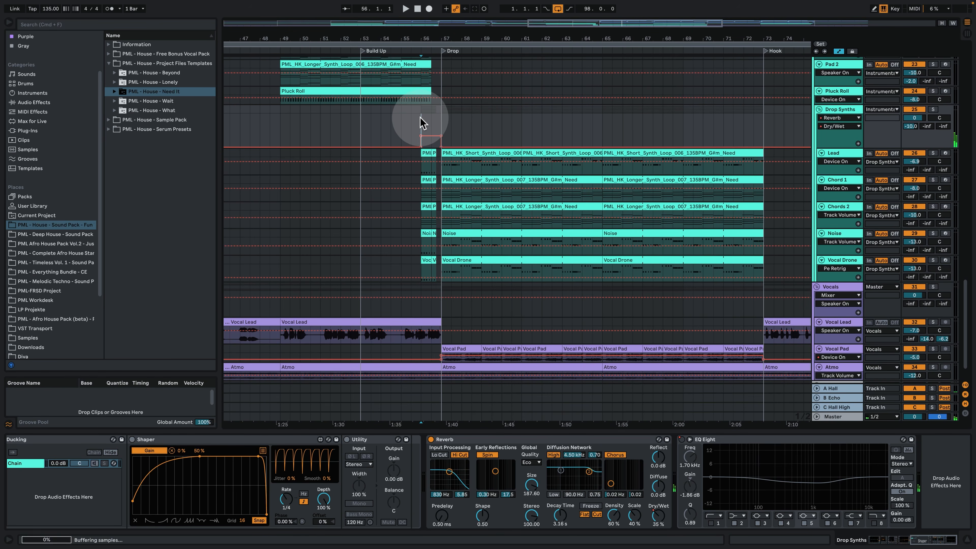
{"action": "left_click", "coordinate": [901, 119]}
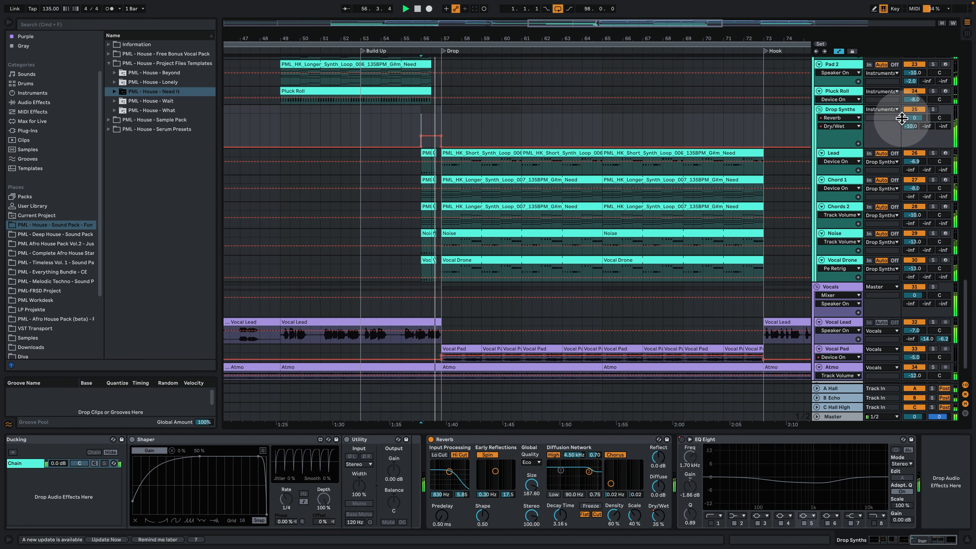
{"action": "left_click", "coordinate": [933, 109]}
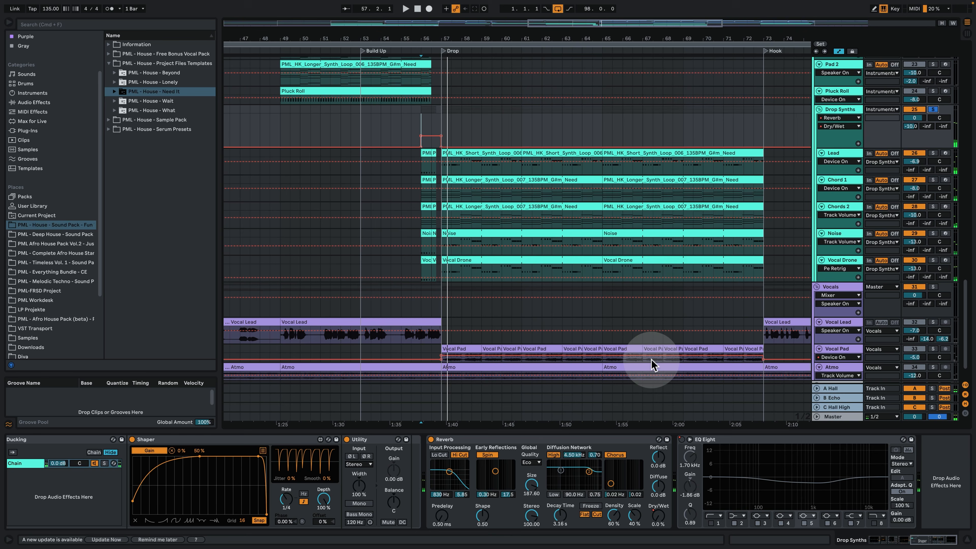
{"action": "key", "text": "space"}
{"action": "key", "text": "space"}
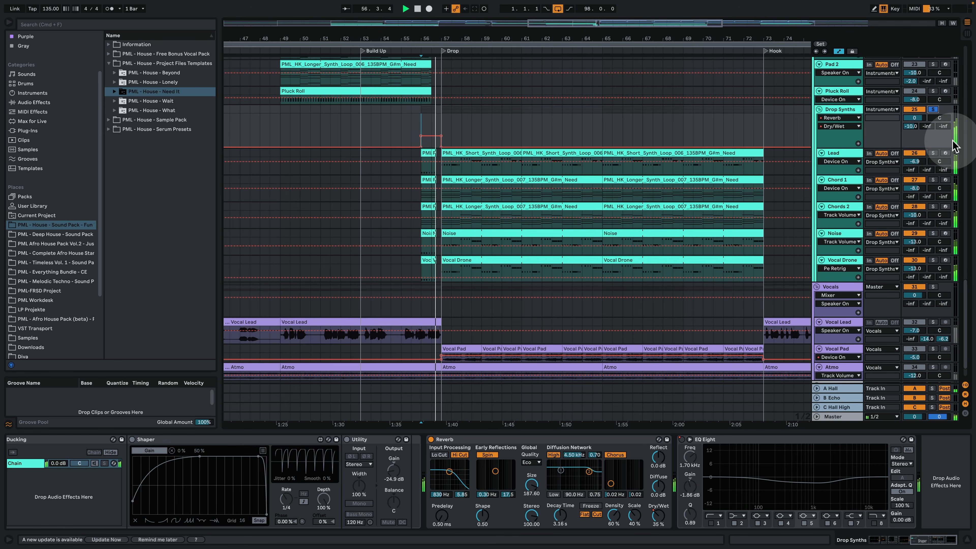
{"action": "left_click", "coordinate": [933, 111]}
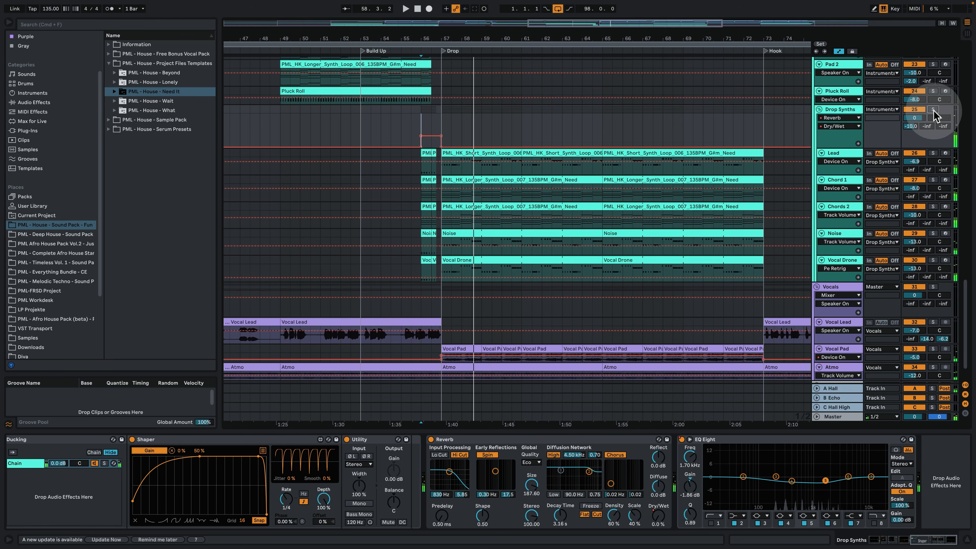
Step: Solo and play the Chord 1 track, open its Drop clip and enlarge the chord notes for reading
{"action": "left_click", "coordinate": [933, 179]}
{"action": "key", "text": "space"}
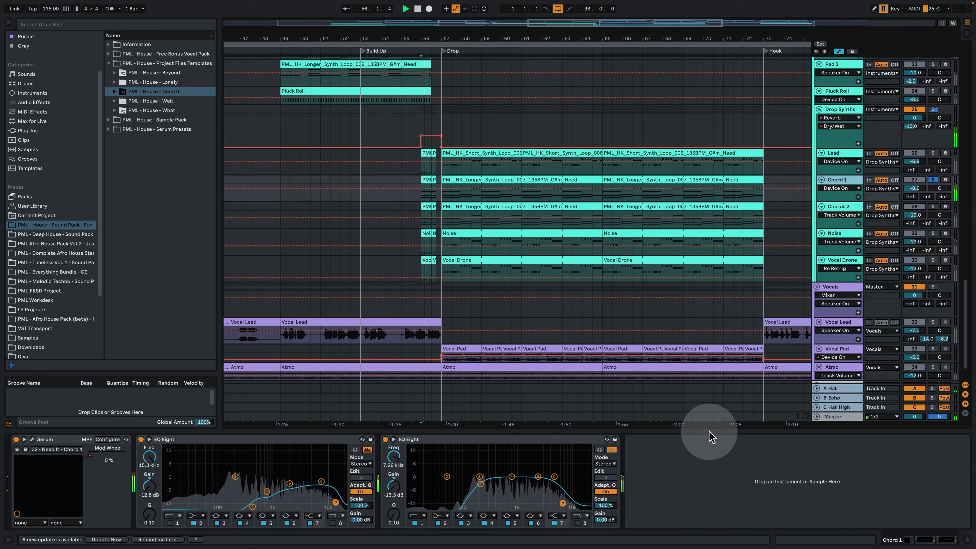
{"action": "double_click", "coordinate": [478, 183]}
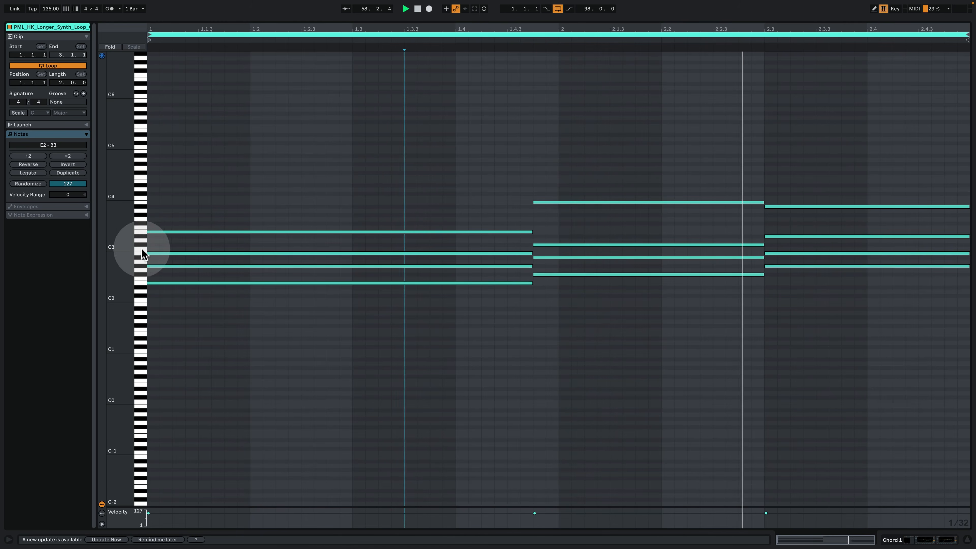
{"action": "mouse_move", "coordinate": [142, 253]}
{"action": "left_mouse_down"}
{"action": "mouse_move", "coordinate": [179, 254]}
{"action": "mouse_move", "coordinate": [152, 261]}
{"action": "left_mouse_up"}
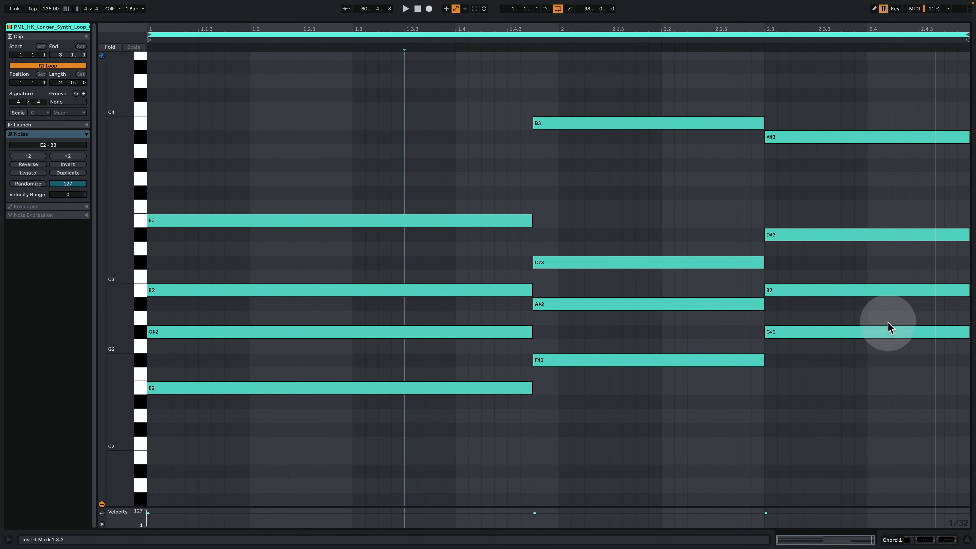
Step: Open Chord 1's Serum patch and examine LFO 1, the effects and the modulation matrix, playing the part along the way
{"action": "left_click", "coordinate": [923, 540]}
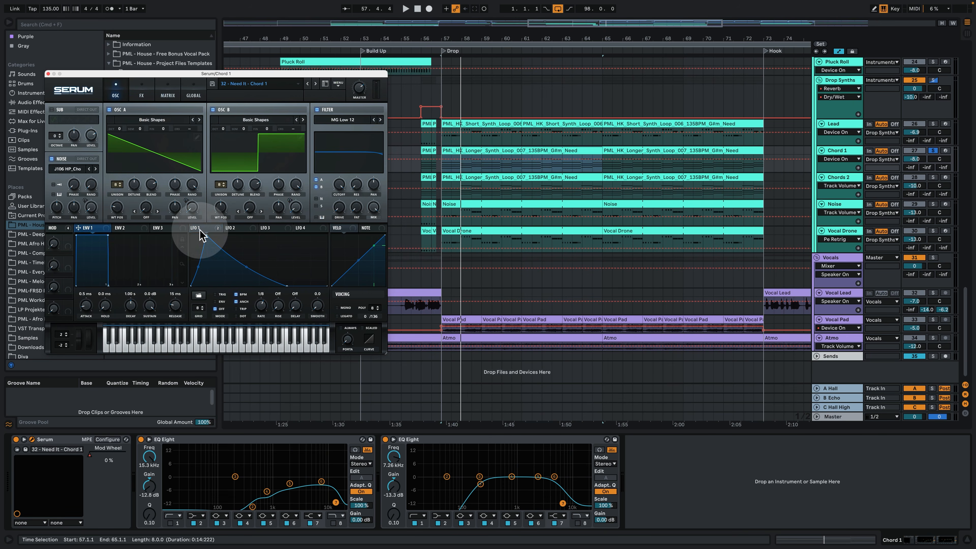
{"action": "left_click", "coordinate": [201, 235]}
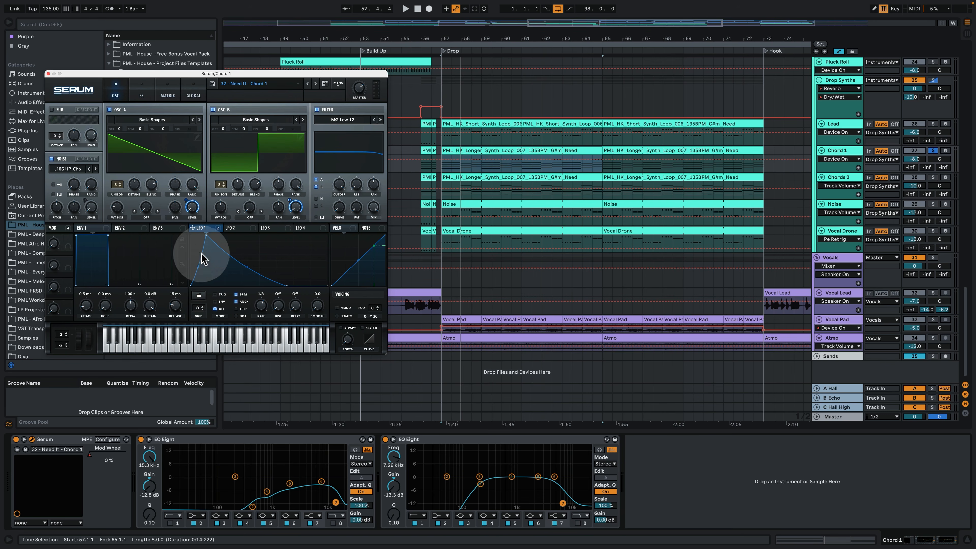
{"action": "key", "text": "space"}
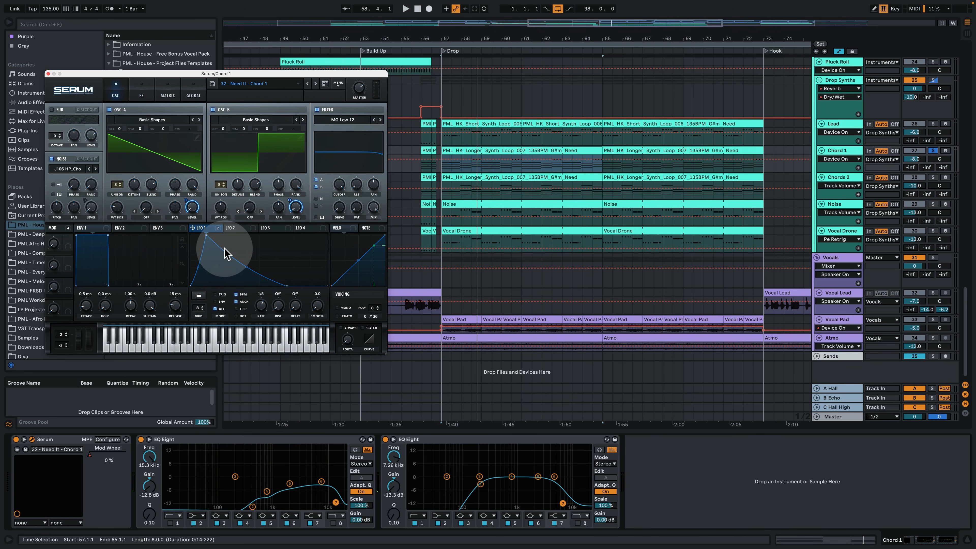
{"action": "left_click", "coordinate": [146, 95]}
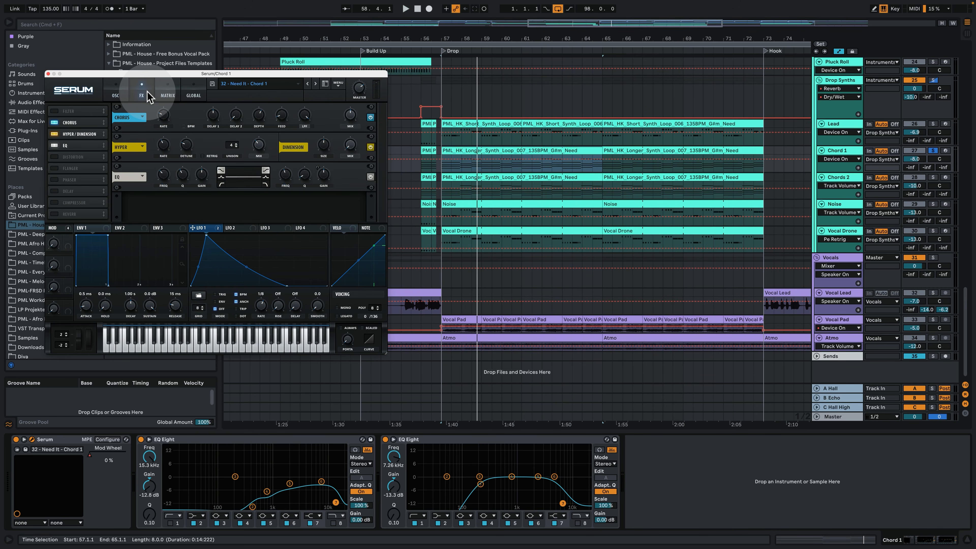
{"action": "left_click", "coordinate": [167, 95]}
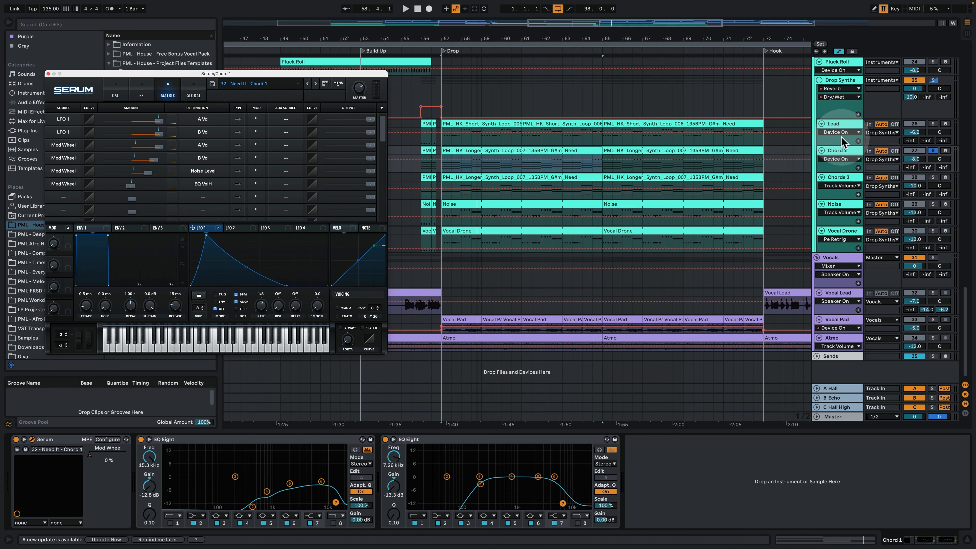
Step: Enlarge the Chord 1 lane, display its Serum Mod Wheel automation and zoom in on the start of the Drop
{"action": "left_click_drag", "start_coordinate": [840, 180], "coordinate": [841, 188]}
{"action": "left_click", "coordinate": [847, 159]}
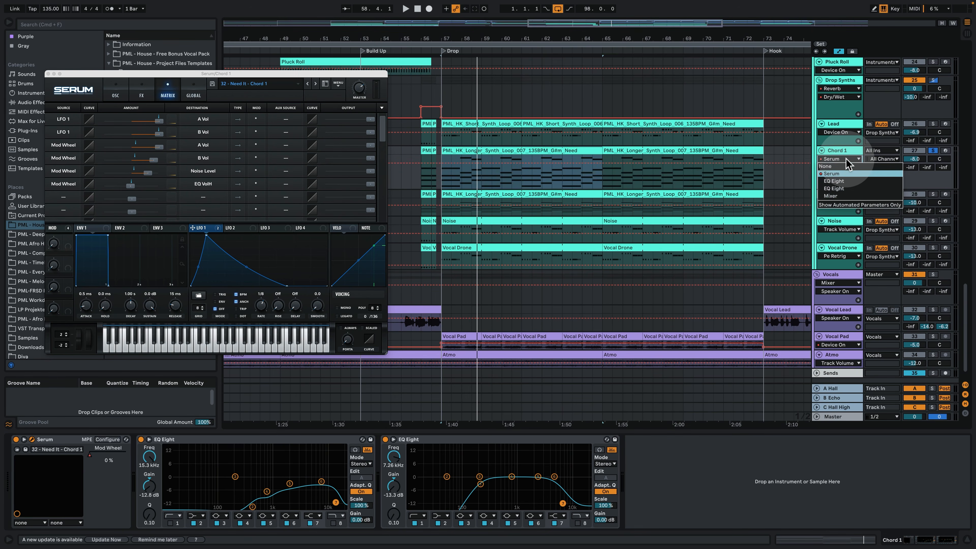
{"action": "left_click", "coordinate": [847, 159]}
{"action": "left_click", "coordinate": [844, 182]}
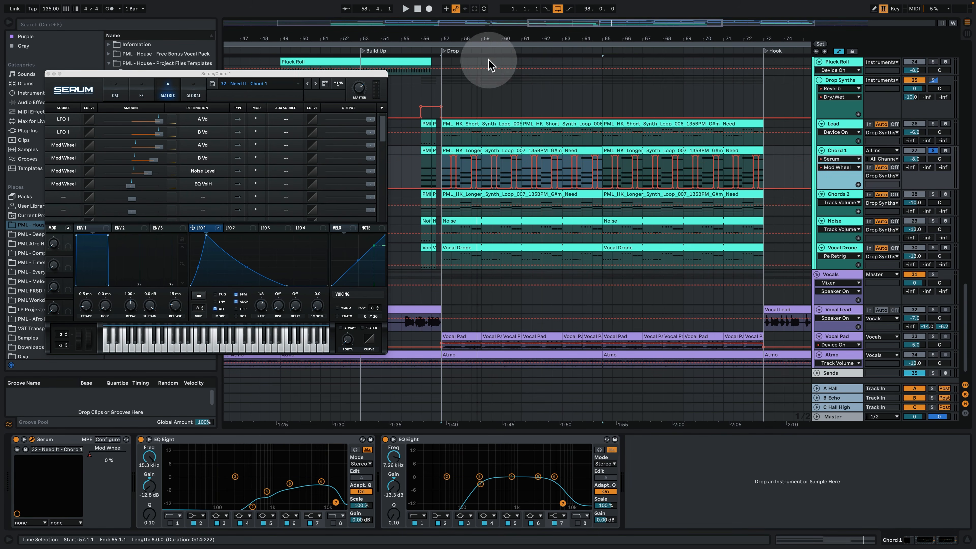
{"action": "left_click_drag", "start_coordinate": [451, 34], "coordinate": [475, 34]}
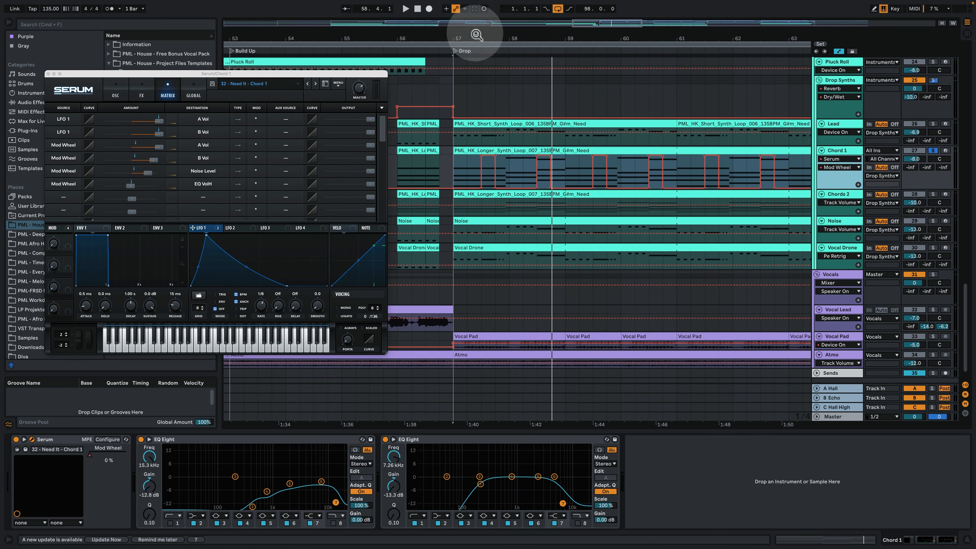
Step: Play Chord 1 from bar 57 while watching its modulation matrix, and display the Serum oscillators
{"action": "left_click", "coordinate": [446, 169]}
{"action": "key", "text": "space"}
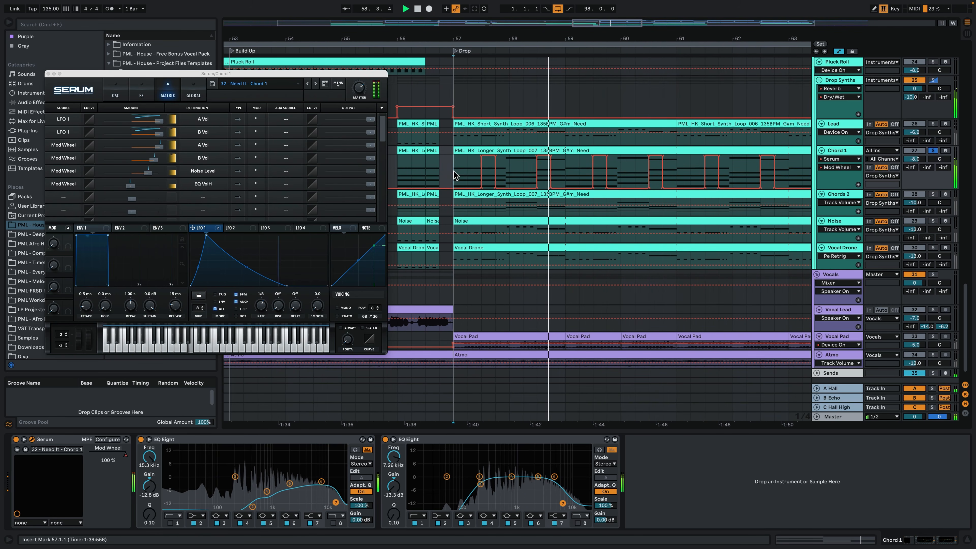
{"action": "left_click", "coordinate": [124, 88]}
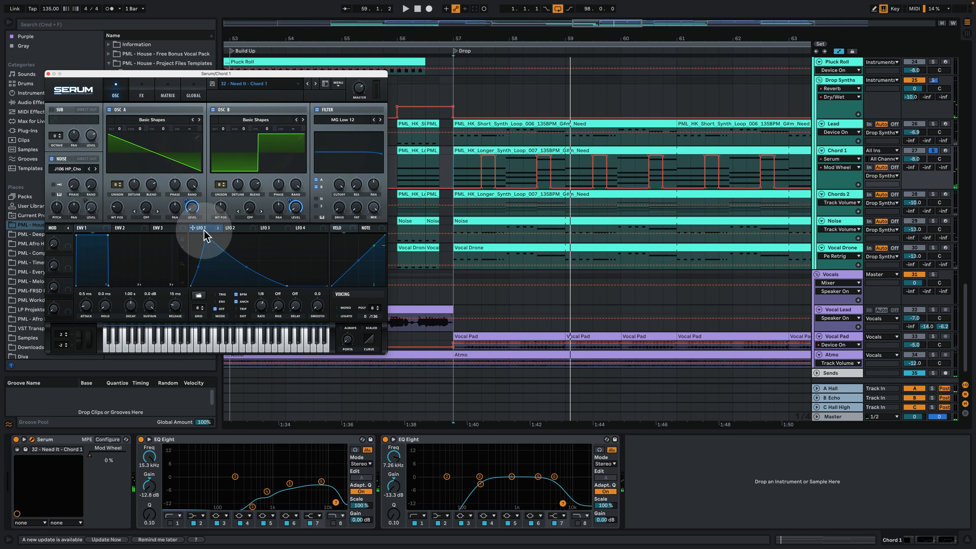
{"action": "key", "text": "space"}
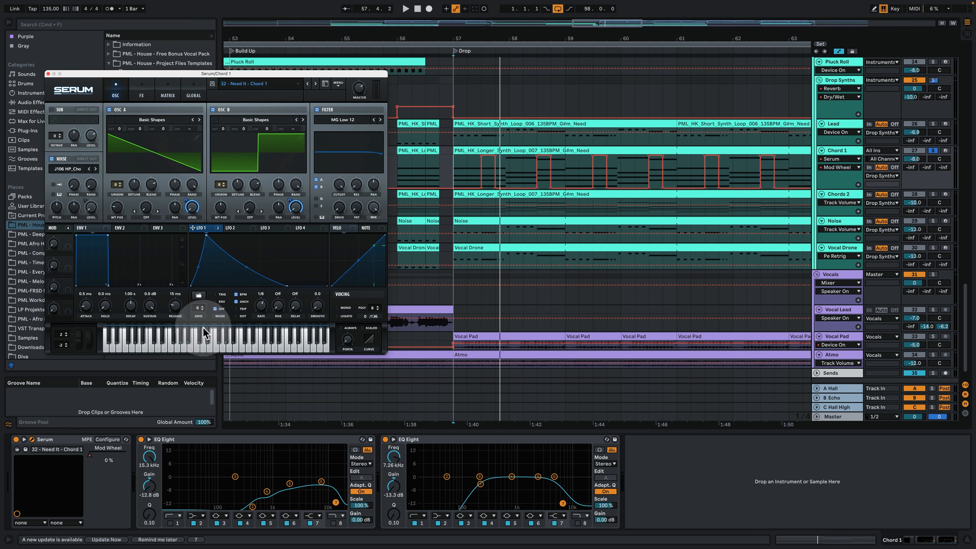
Step: Review Chord 1's modulation matrix, effects and oscillators in Serum, and play the part again from the Drop
{"action": "left_click", "coordinate": [165, 96]}
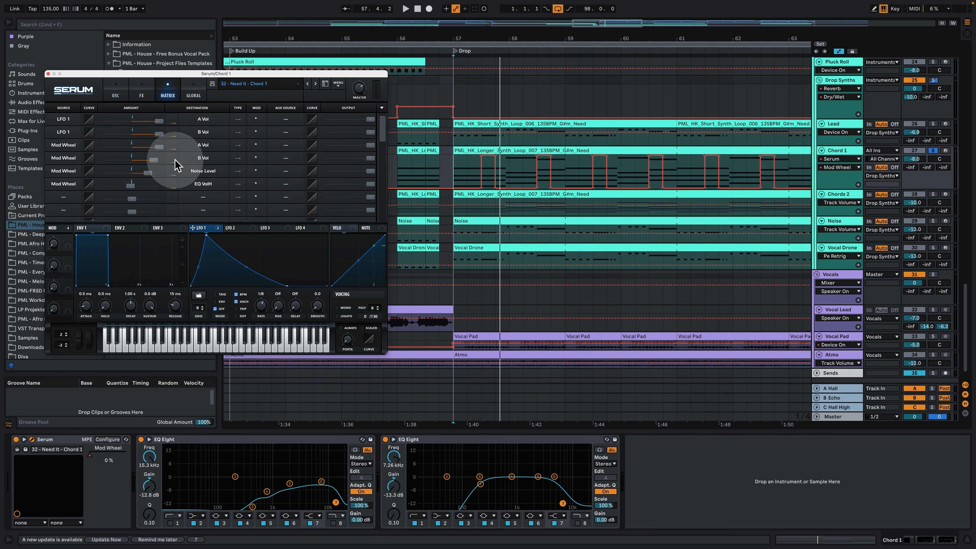
{"action": "left_click", "coordinate": [142, 95]}
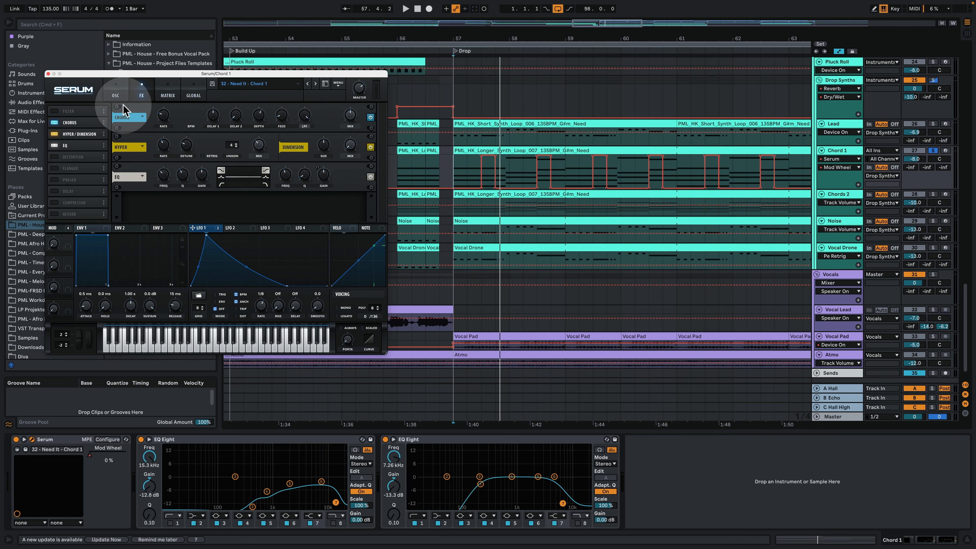
{"action": "left_click", "coordinate": [117, 96]}
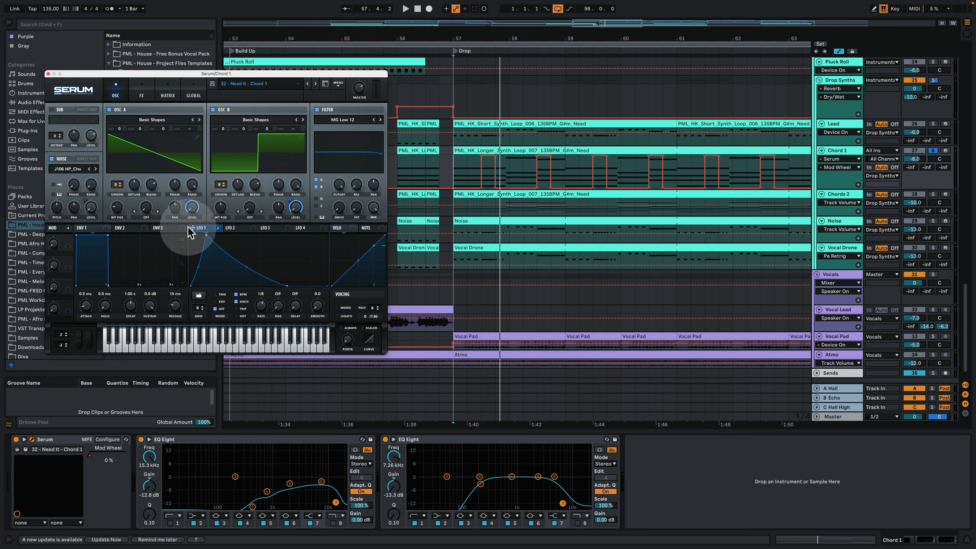
{"action": "key", "text": "space"}
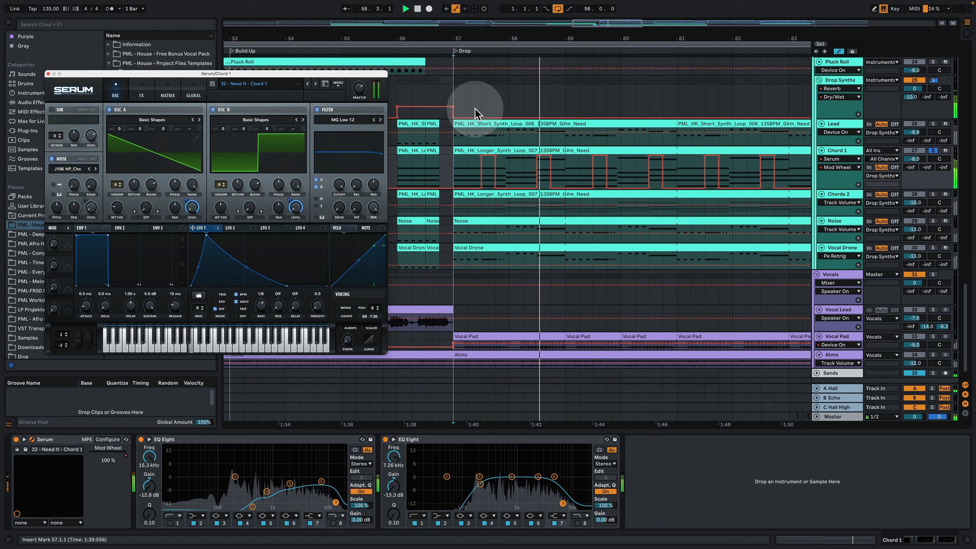
{"action": "key", "text": "space"}
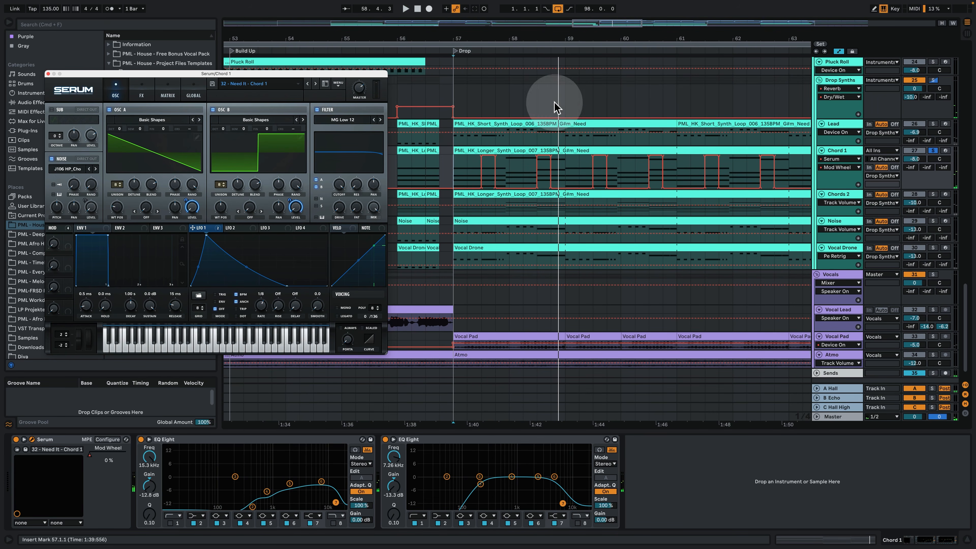
Step: Bring the whole Drop section into view and play Chord 1 with its first EQ Eight turned off
{"action": "left_click_drag", "start_coordinate": [538, 38], "coordinate": [537, 15]}
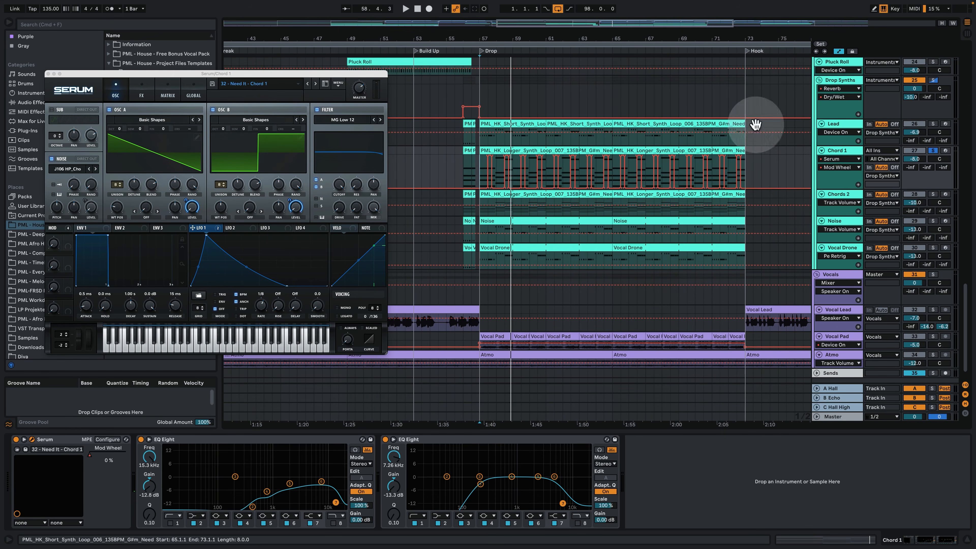
{"action": "key", "text": "space"}
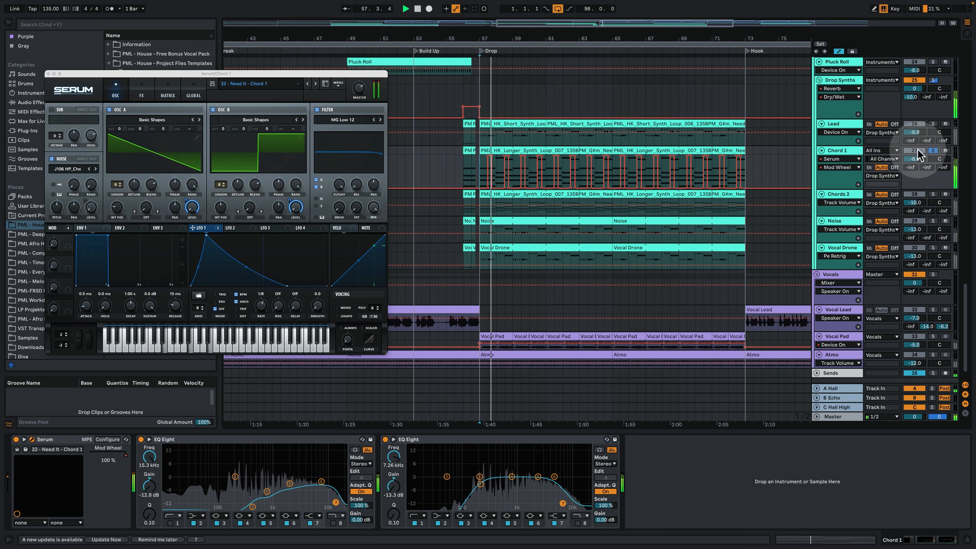
{"action": "left_click", "coordinate": [140, 440]}
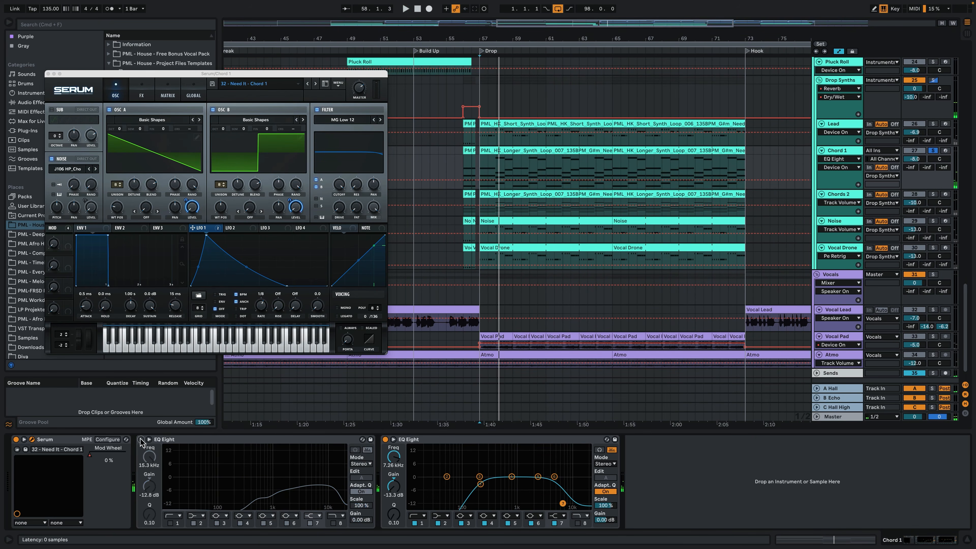
{"action": "key", "text": "space"}
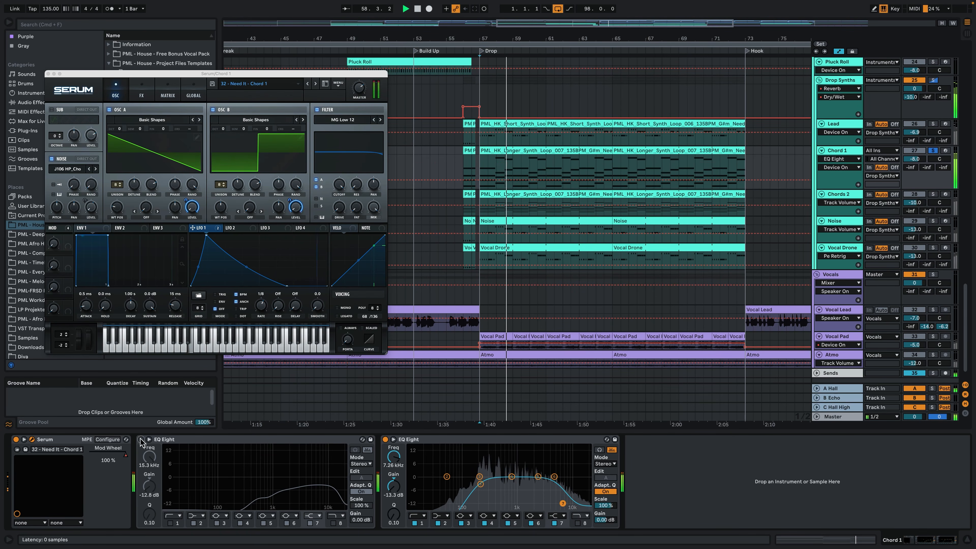
Step: Solo and play Chords 2, examine its Serum patch, and play it together with Chord 1
{"action": "left_click", "coordinate": [854, 194]}
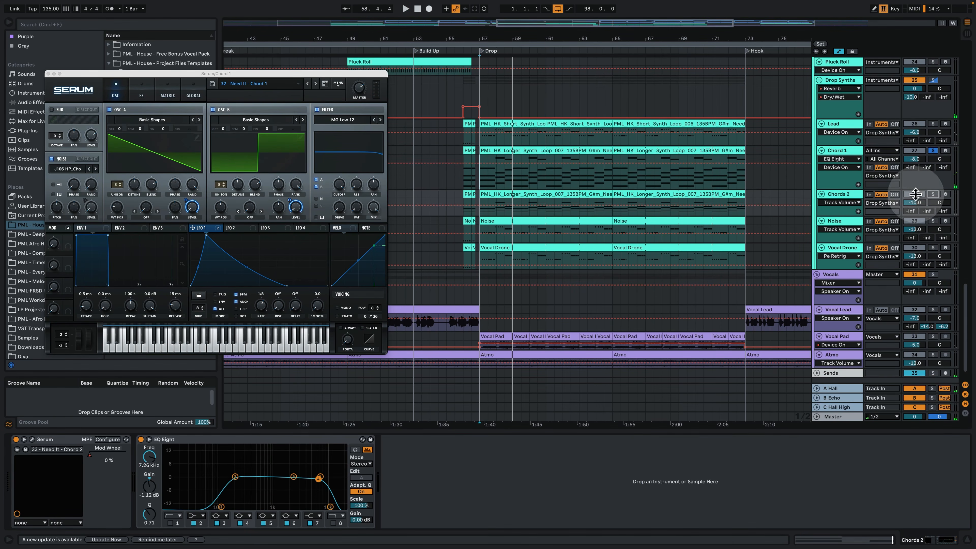
{"action": "key", "text": "space"}
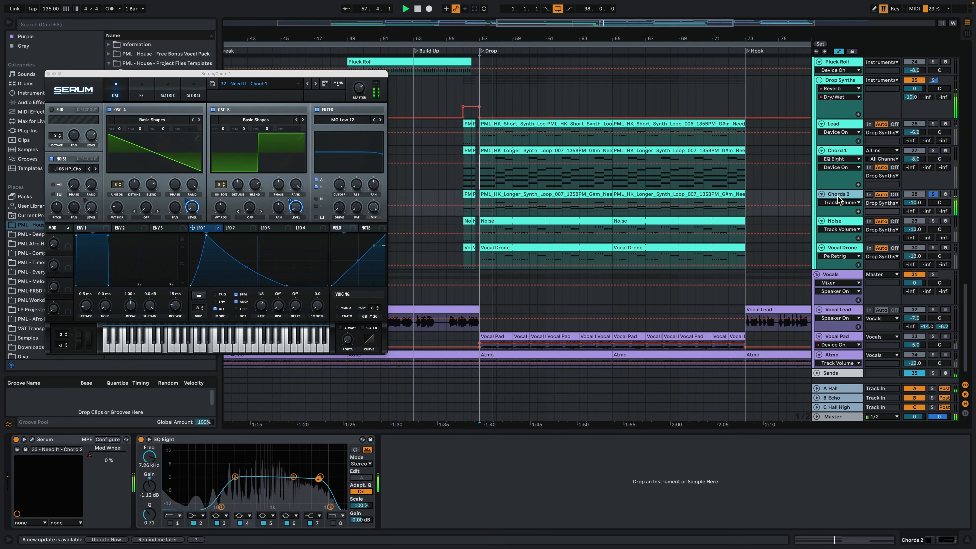
{"action": "key", "text": "space"}
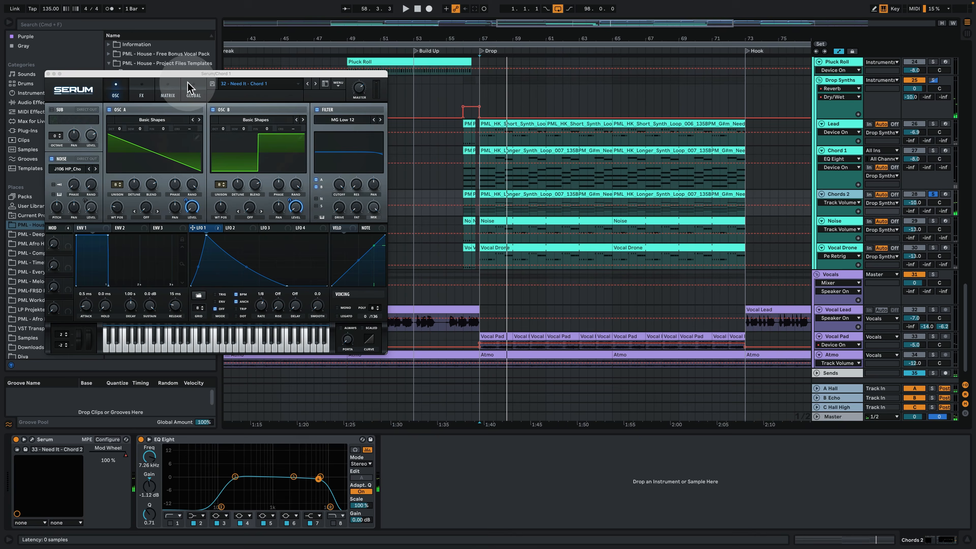
{"action": "left_click_drag", "start_coordinate": [298, 55], "coordinate": [218, 80]}
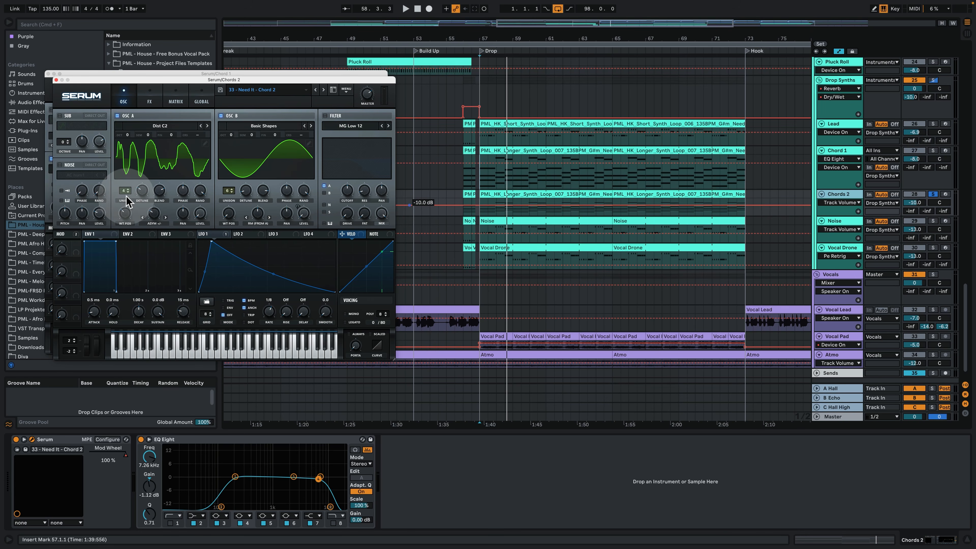
{"action": "key", "text": "space"}
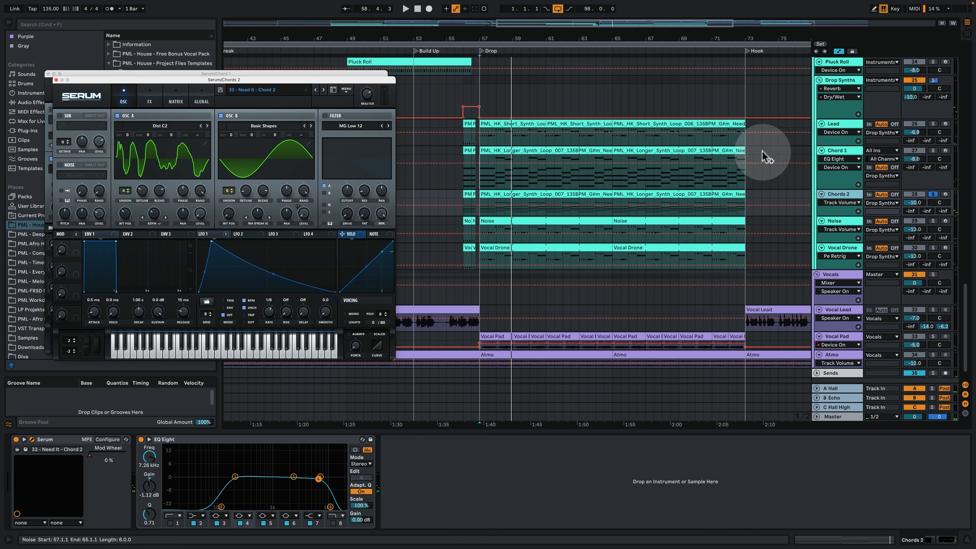
{"action": "key", "text": "space"}
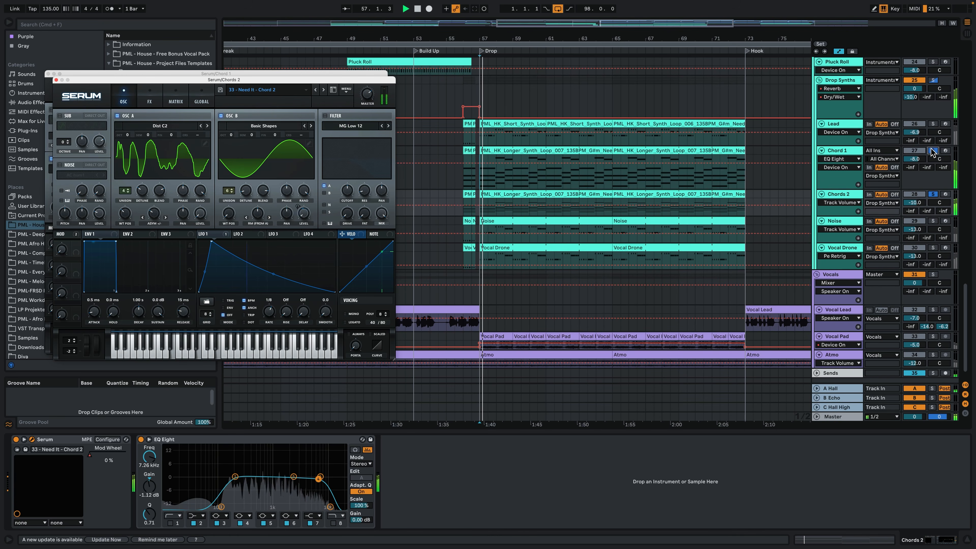
Step: Solo the Noise track, inspect the notes of its Drop clip with the open Serum windows closed, and show its devices
{"action": "left_click", "coordinate": [841, 223]}
{"action": "left_click", "coordinate": [933, 220]}
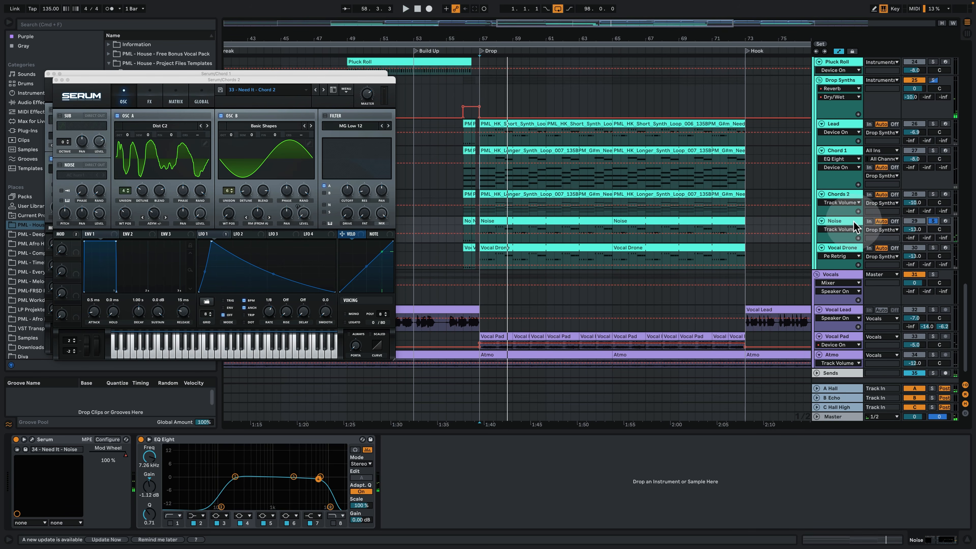
{"action": "double_click", "coordinate": [566, 222]}
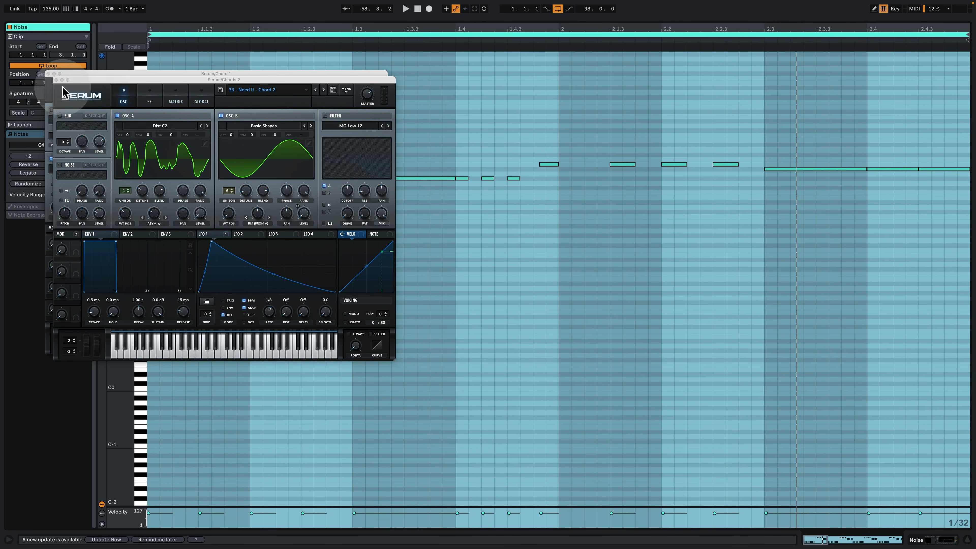
{"action": "left_click", "coordinate": [56, 80]}
{"action": "left_click", "coordinate": [48, 74]}
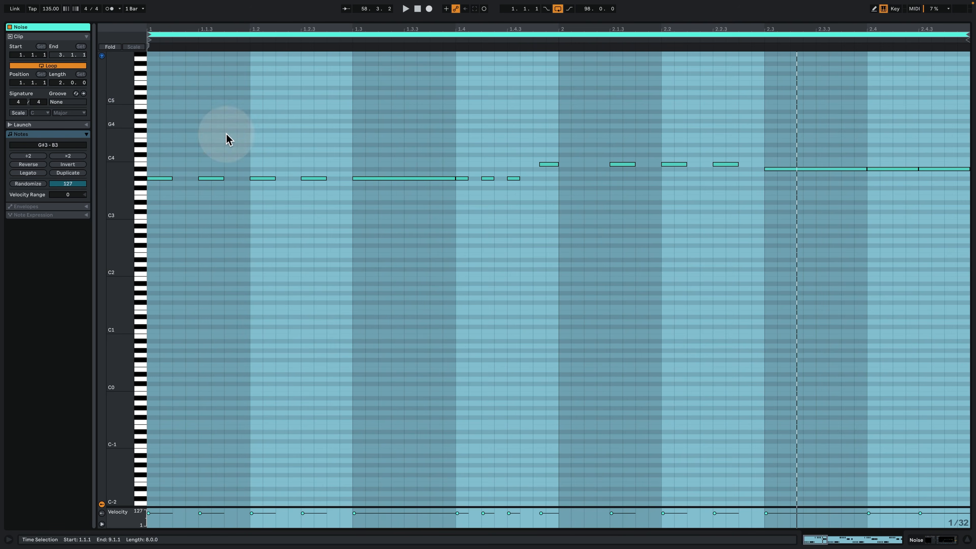
{"action": "left_click", "coordinate": [917, 538]}
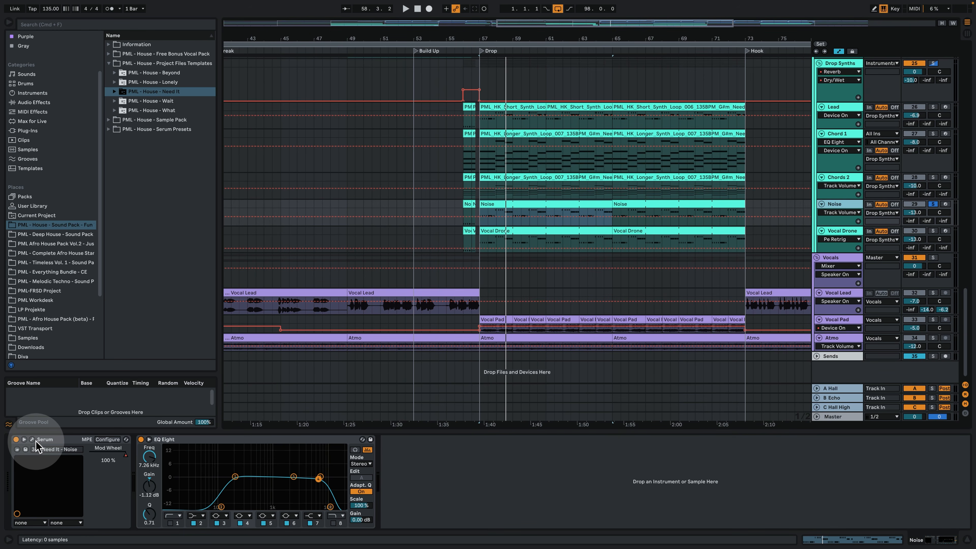
Step: Play the Noise track while examining the AC hum1 noise oscillator in its Serum patch, and close the plugin window
{"action": "key", "text": "space"}
{"action": "key", "text": "space"}
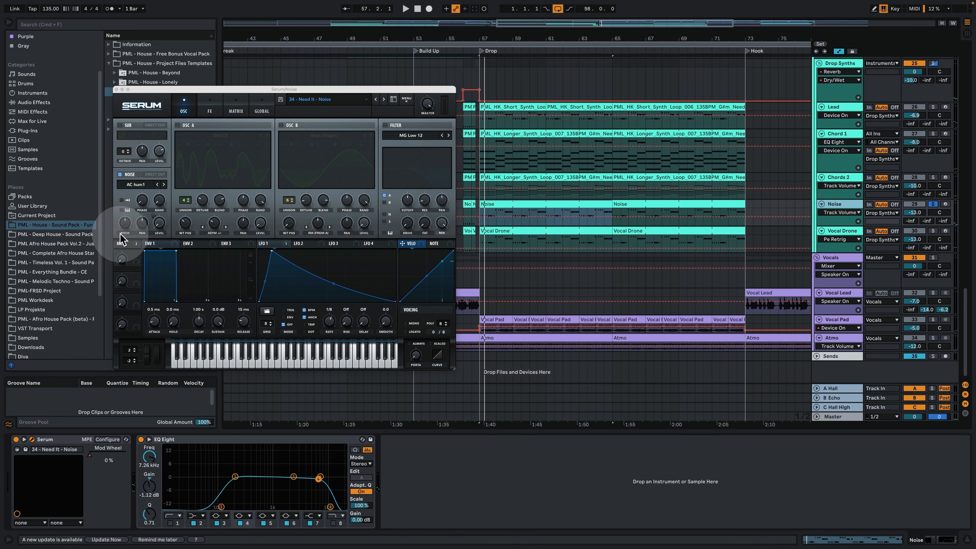
{"action": "key", "text": "space"}
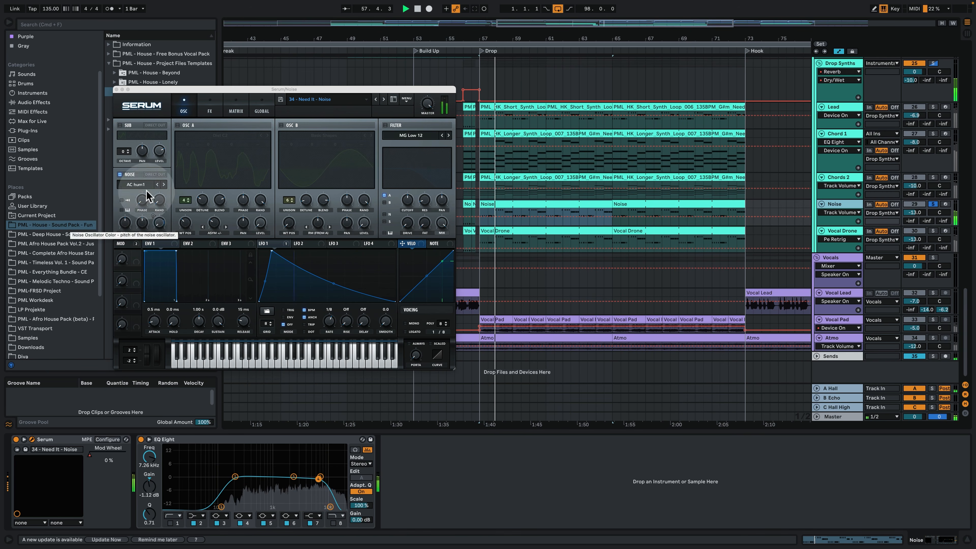
{"action": "left_click", "coordinate": [116, 89]}
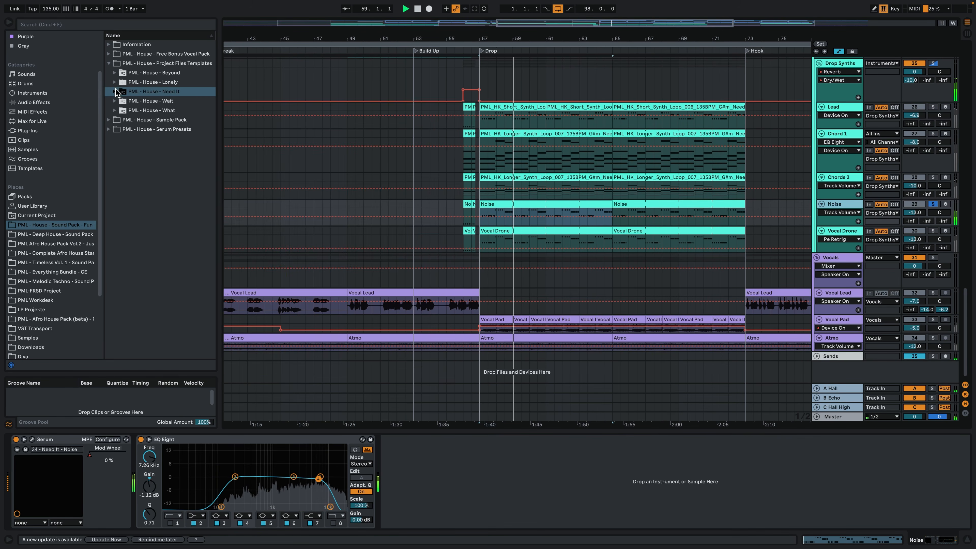
Step: Solo the Vocal Drone track, open its Drop clip and play it while reading the notes
{"action": "left_click", "coordinate": [927, 241]}
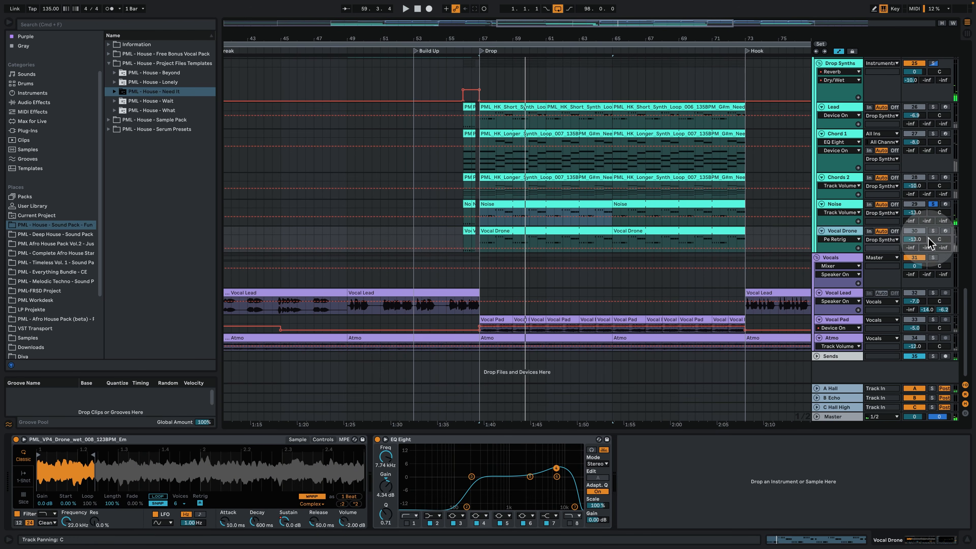
{"action": "double_click", "coordinate": [545, 235]}
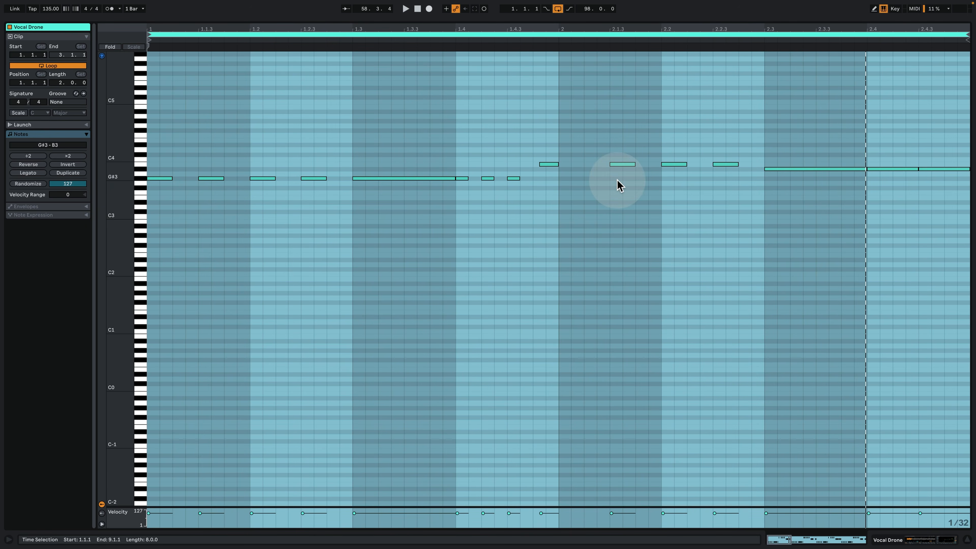
{"action": "key", "text": "space"}
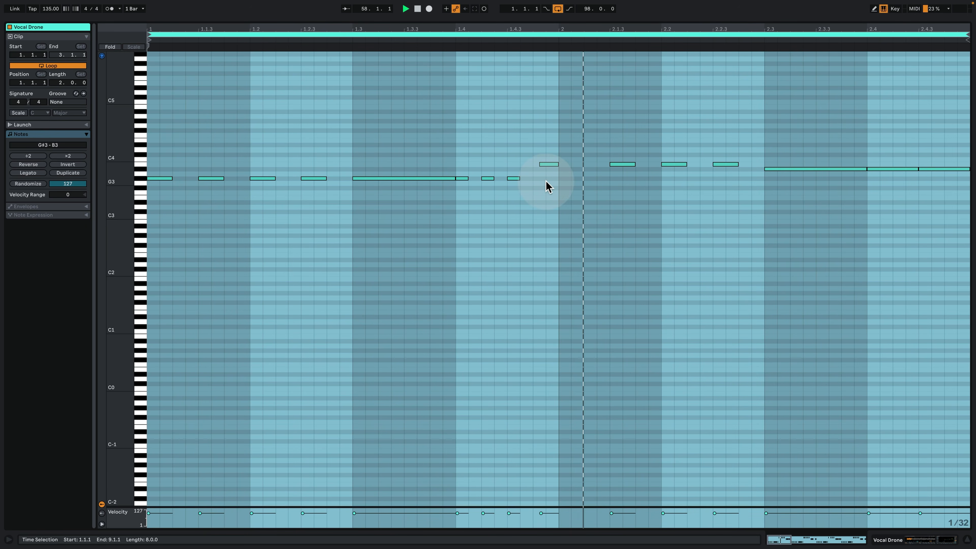
{"action": "key", "text": "space"}
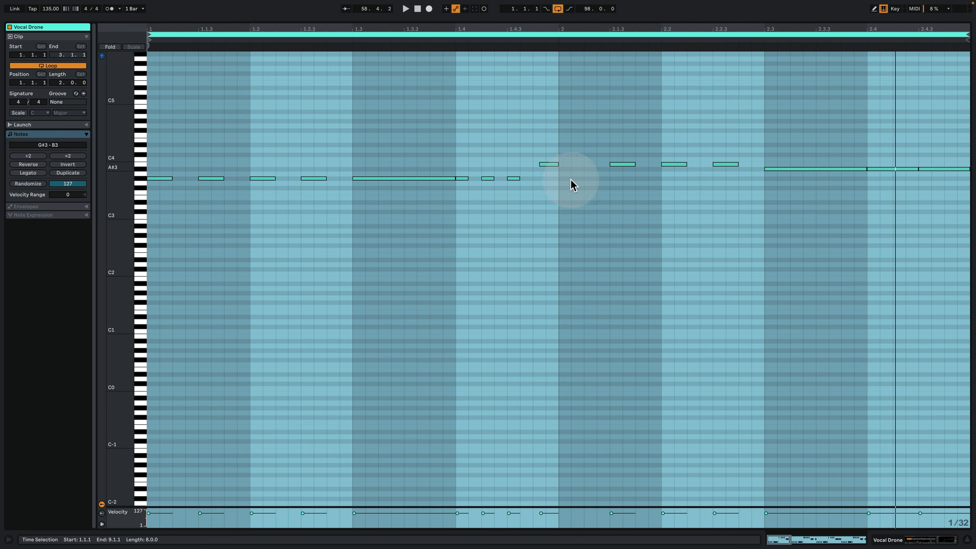
{"action": "left_click", "coordinate": [534, 168]}
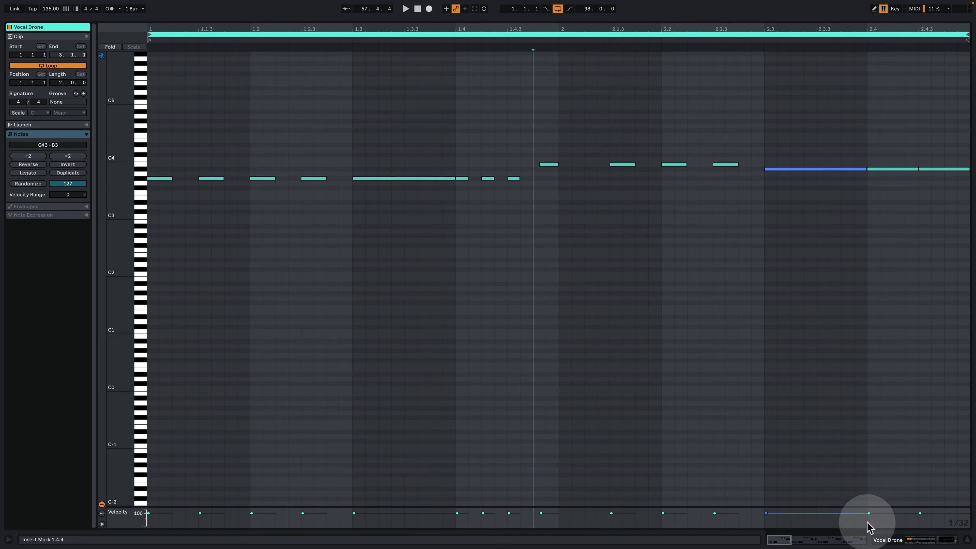
Step: Show the Vocal Drone's sampler and EQ devices and play the part from the Drop
{"action": "left_click", "coordinate": [903, 540]}
{"action": "key", "text": "space"}
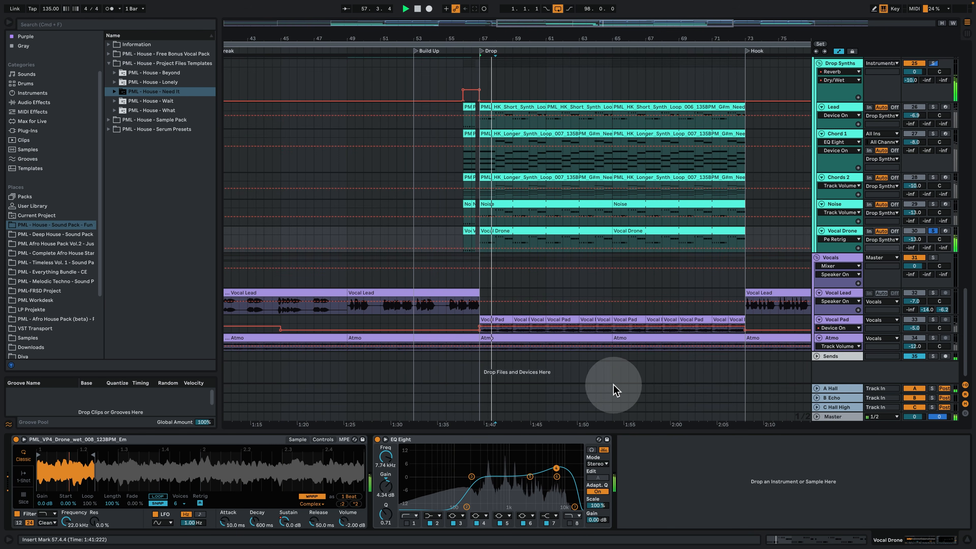
{"action": "key", "text": "space"}
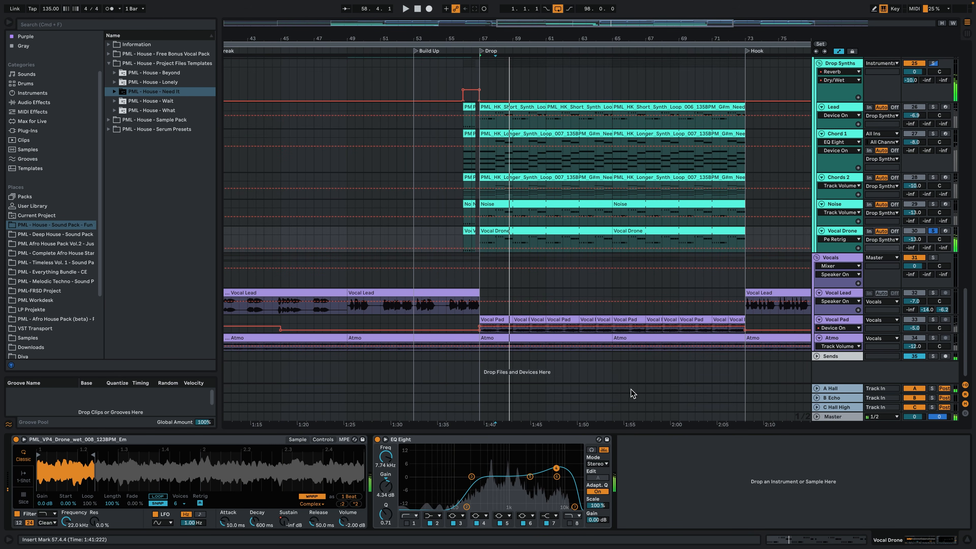
Step: Add Noise, Chords 2, Chord 1 and Lead to the soloed Vocal Drone and play the Drop synths together
{"action": "left_click", "coordinate": [936, 204]}
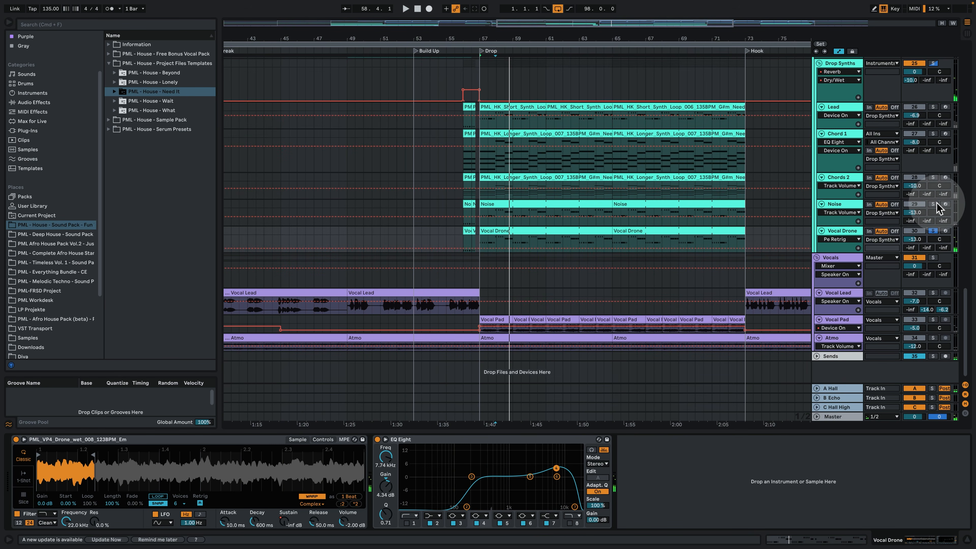
{"action": "left_click", "coordinate": [932, 178]}
{"action": "key", "text": "space"}
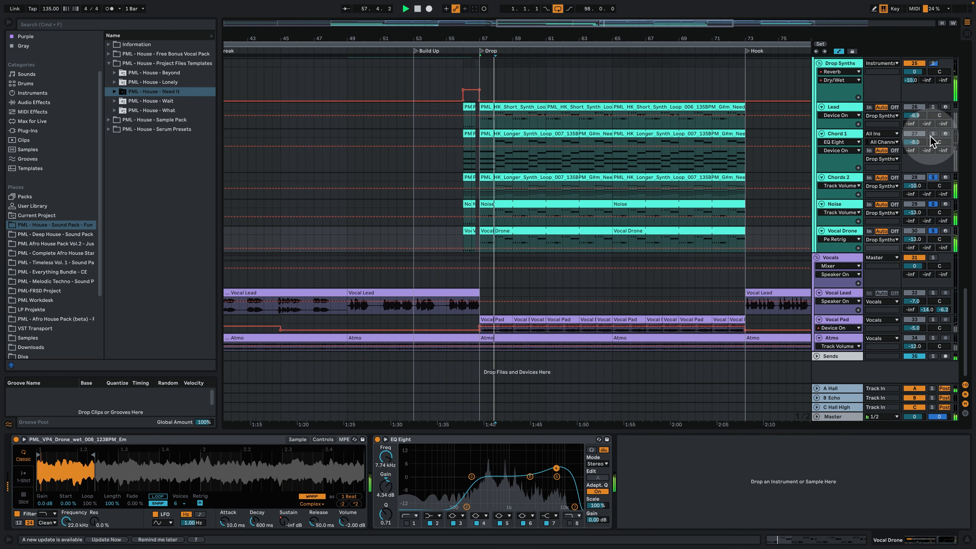
{"action": "left_click", "coordinate": [933, 107]}
{"action": "key", "text": "space"}
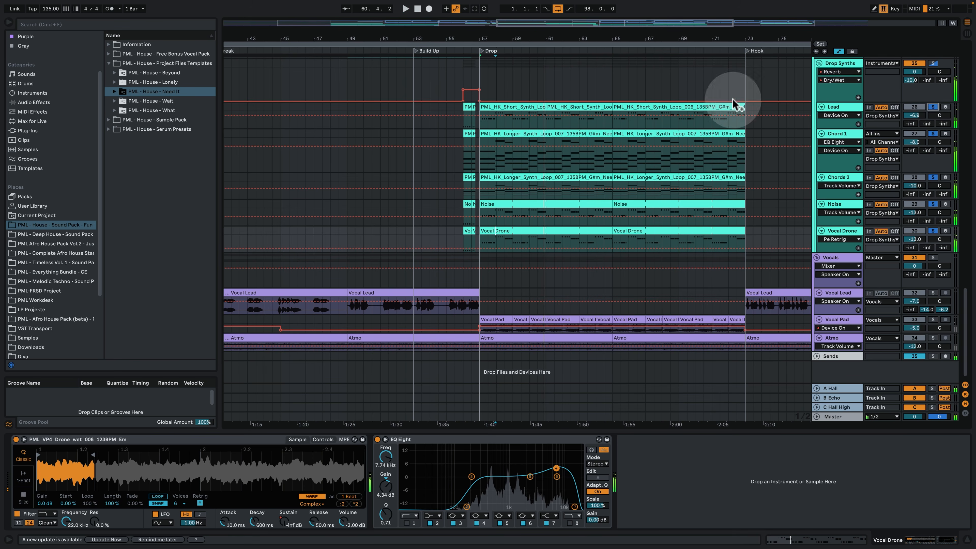
Step: Solo the Lead track, open its first Drop clip and play it while reading the notes
{"action": "left_click", "coordinate": [593, 107]}
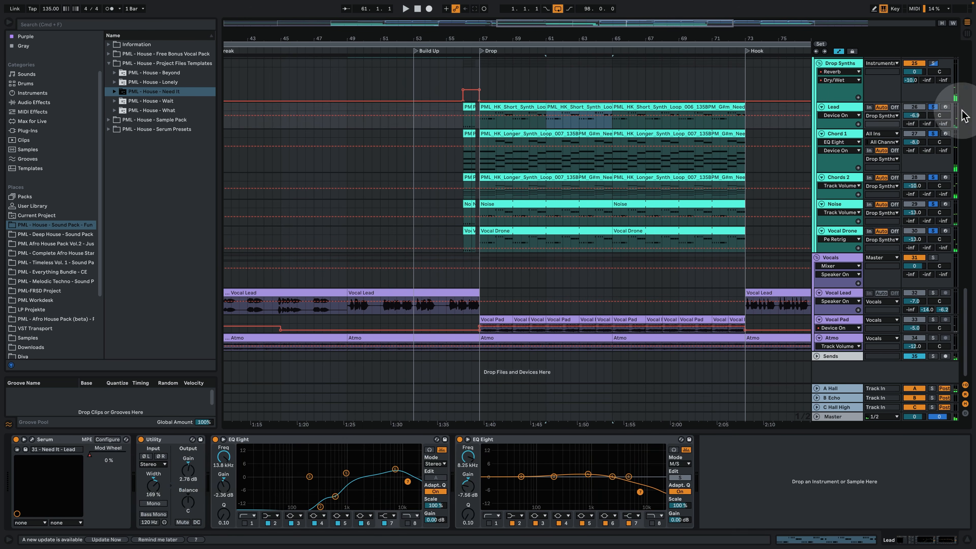
{"action": "double_click", "coordinate": [501, 107]}
{"action": "key", "text": "space"}
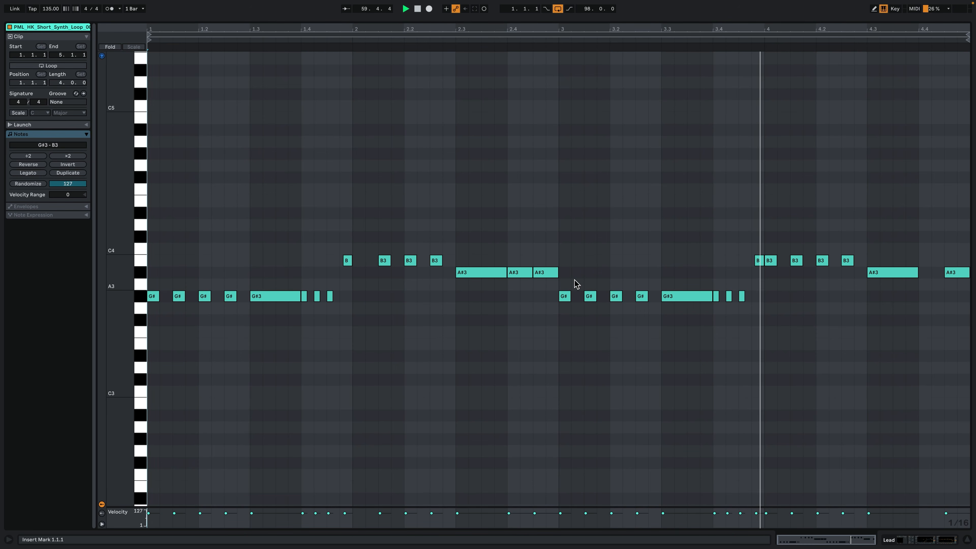
{"action": "key", "text": "shift+Tab"}
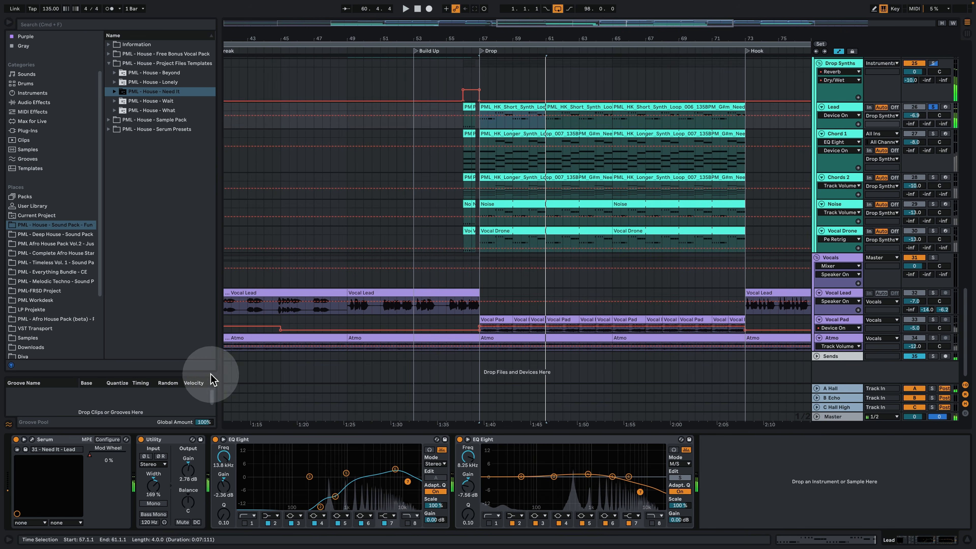
Step: Examine Env 2, the distortion effect and the modulation matrix in the Lead's Serum patch during playback, and close the plugin window
{"action": "left_click", "coordinate": [32, 439]}
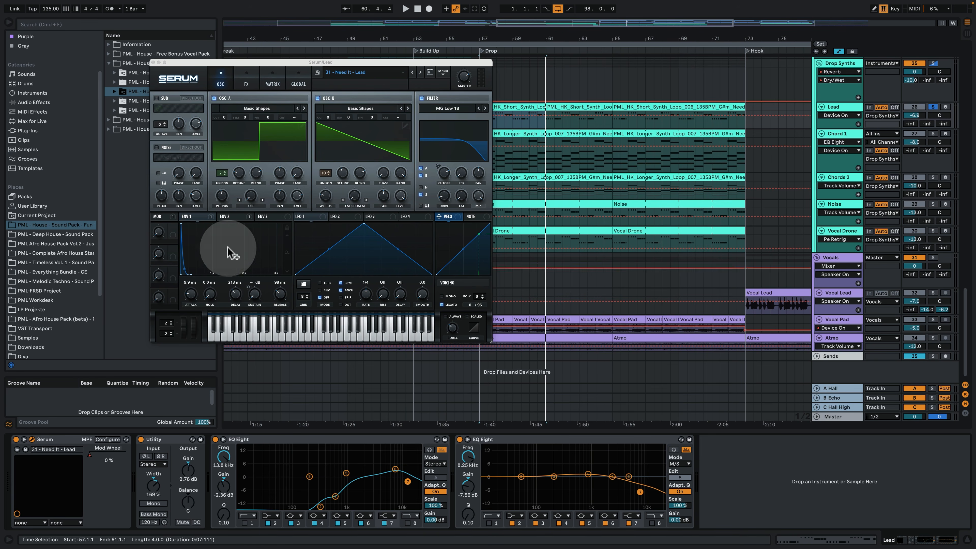
{"action": "left_click", "coordinate": [227, 216]}
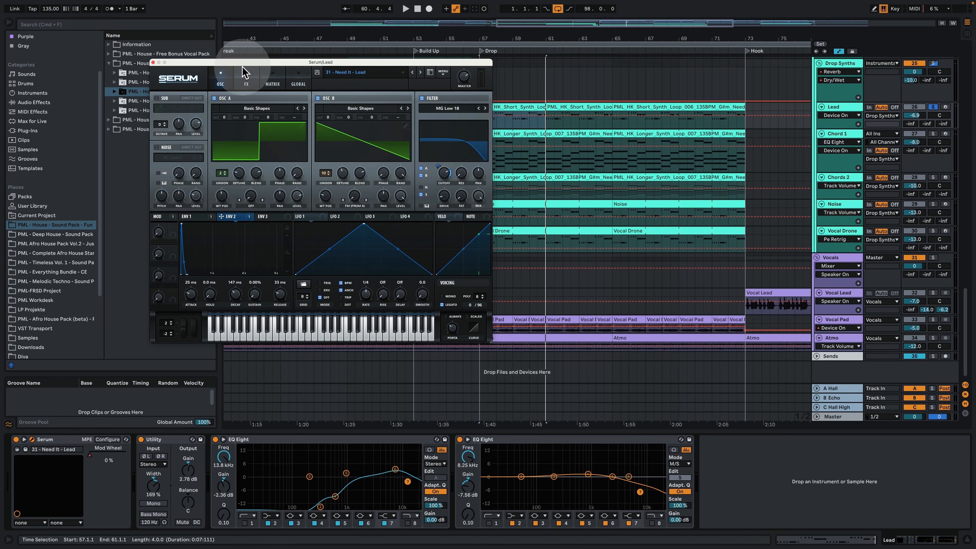
{"action": "left_click", "coordinate": [246, 77]}
{"action": "key", "text": "space"}
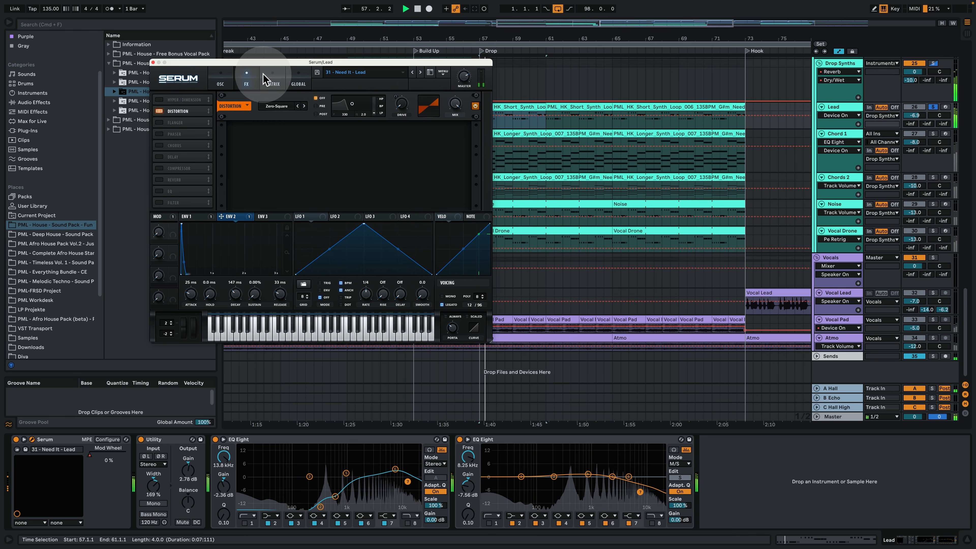
{"action": "left_click", "coordinate": [269, 81]}
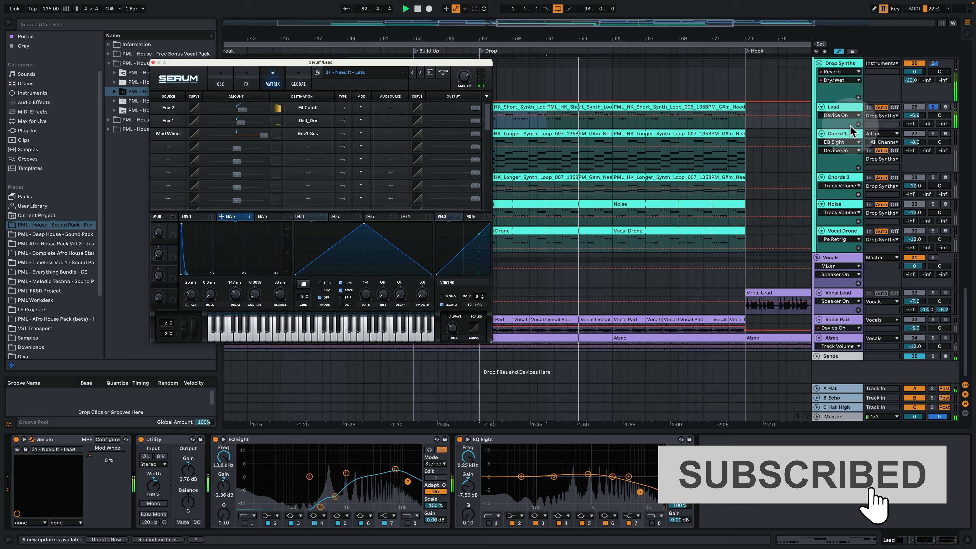
{"action": "left_click_drag", "start_coordinate": [851, 131], "coordinate": [851, 147]}
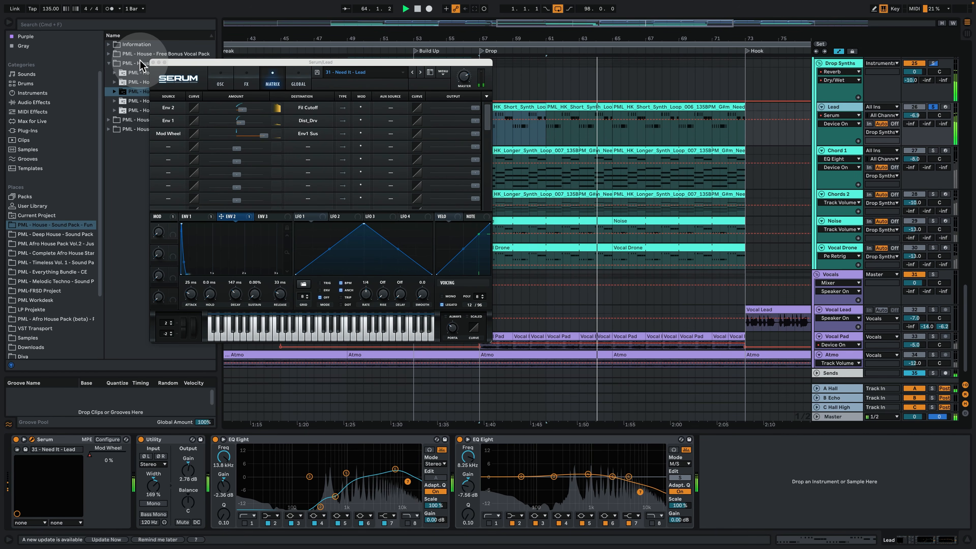
{"action": "left_click", "coordinate": [153, 62]}
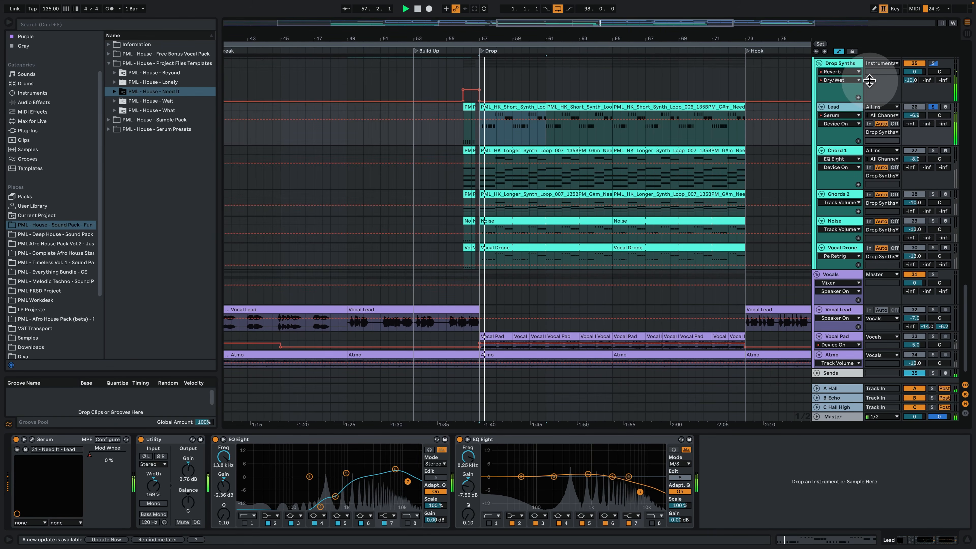
Step: Show the Lead's Serum Mod Wheel automation at the start of the Drop and play the soloed part
{"action": "left_click", "coordinate": [489, 136]}
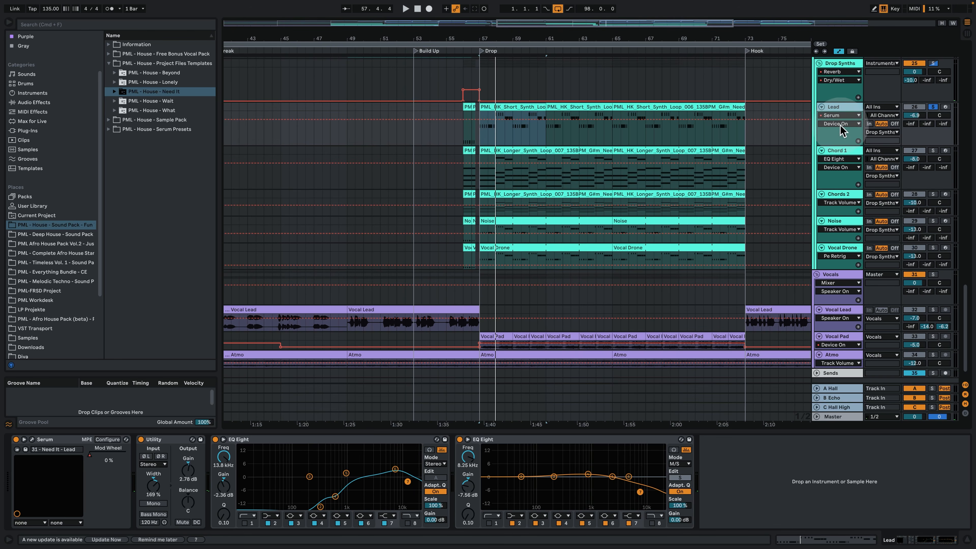
{"action": "left_click", "coordinate": [843, 139]}
{"action": "left_click_drag", "start_coordinate": [497, 42], "coordinate": [385, 163]}
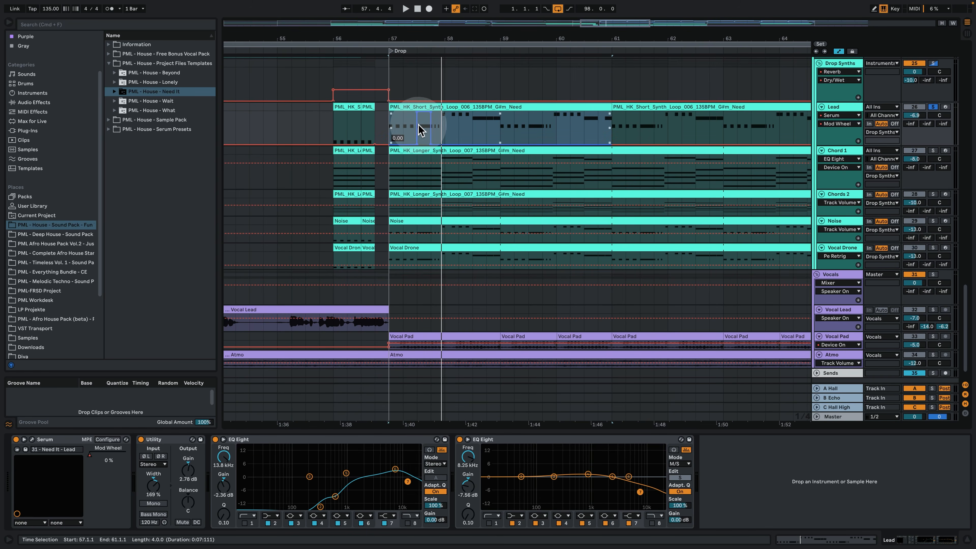
{"action": "key", "text": "space"}
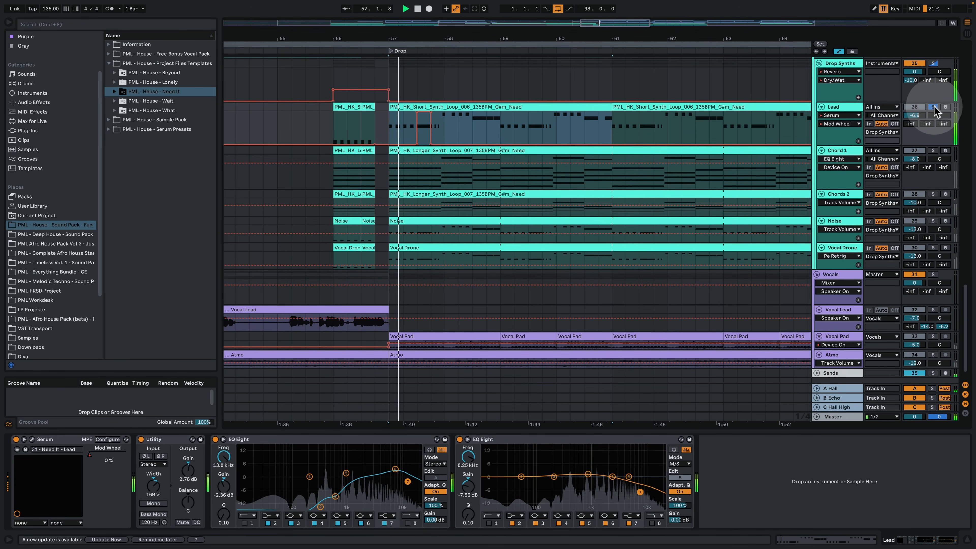
Step: Unsolo the Lead and play the Drop from bar 57 in the full mix while following its Mod Wheel automation
{"action": "left_click", "coordinate": [934, 107]}
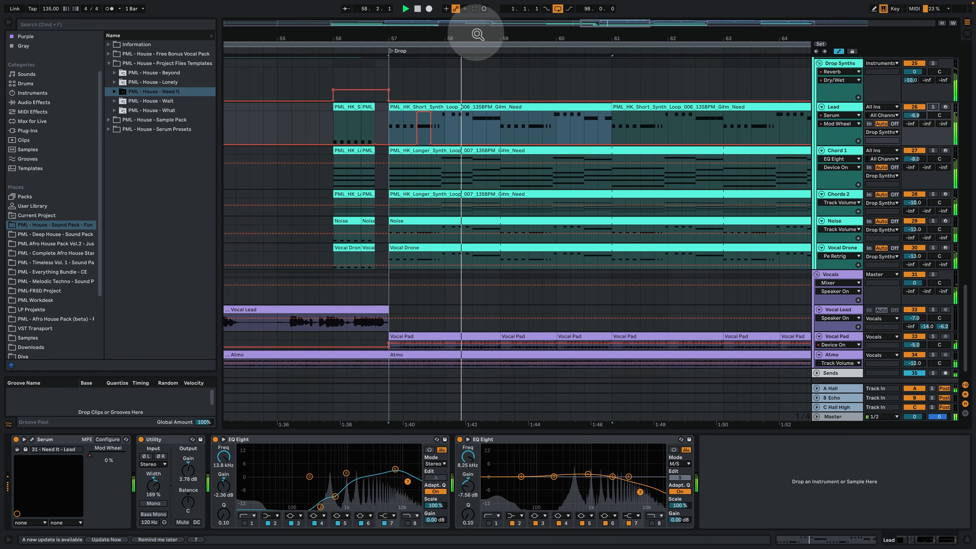
{"action": "left_click_drag", "start_coordinate": [476, 34], "coordinate": [419, 41]}
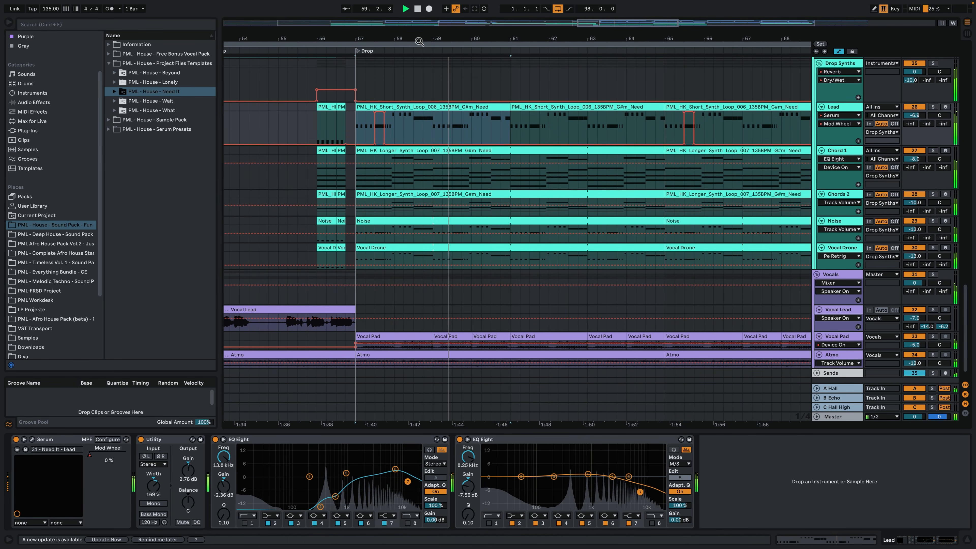
{"action": "left_click_drag", "start_coordinate": [484, 135], "coordinate": [456, 134]}
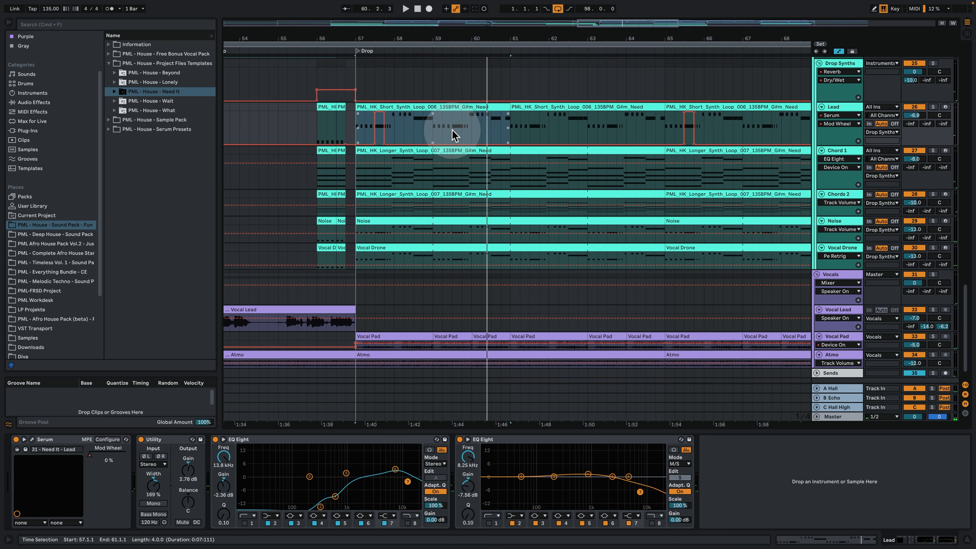
{"action": "left_click_drag", "start_coordinate": [334, 133], "coordinate": [375, 131]}
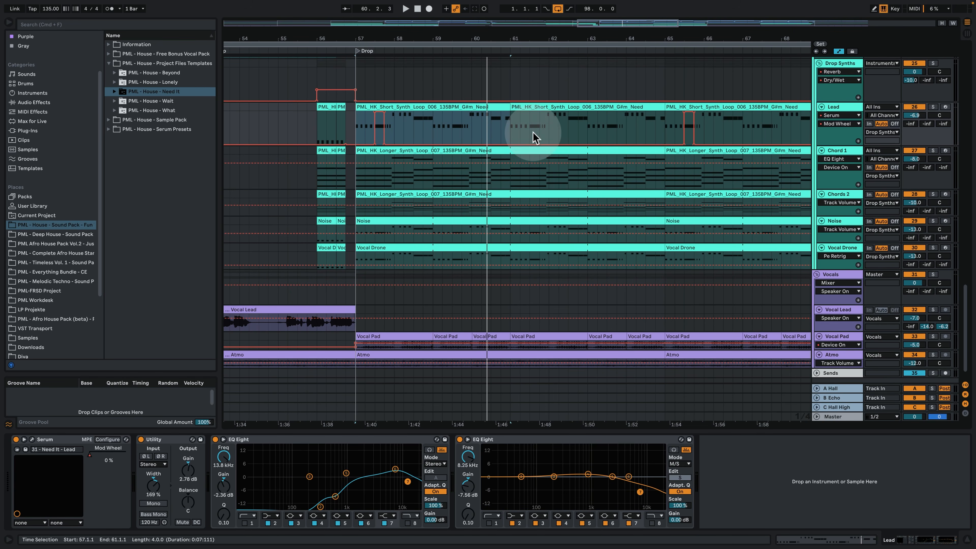
{"action": "left_click", "coordinate": [358, 128]}
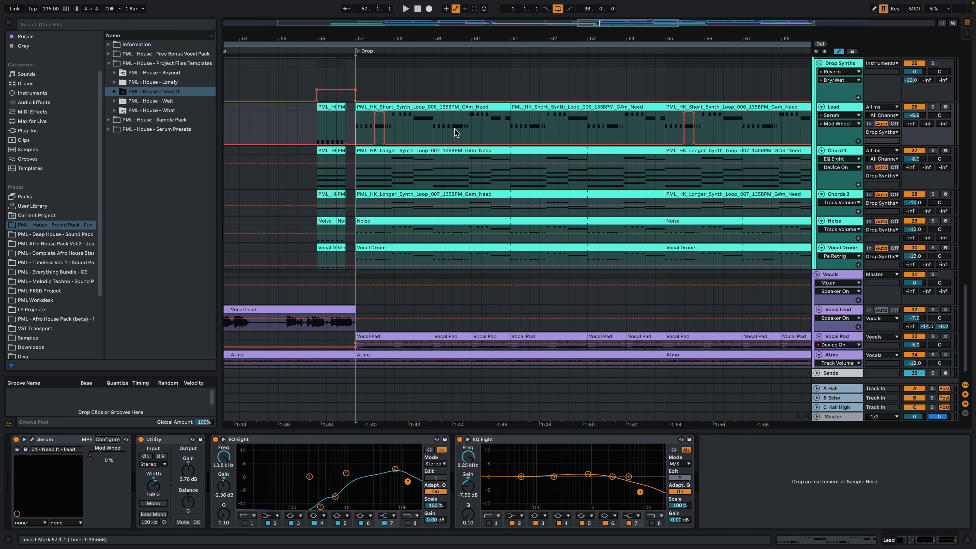
{"action": "key", "text": "space"}
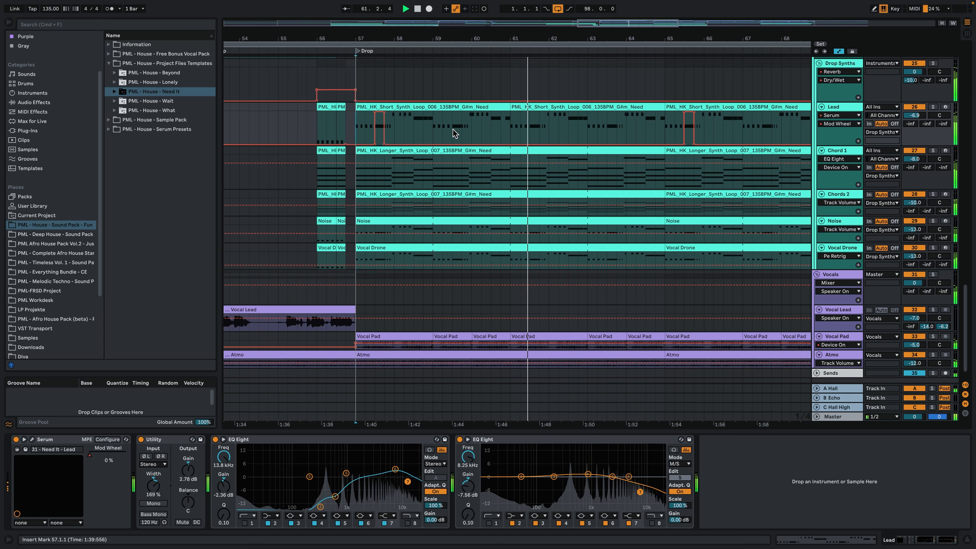
{"action": "left_click", "coordinate": [452, 129]}
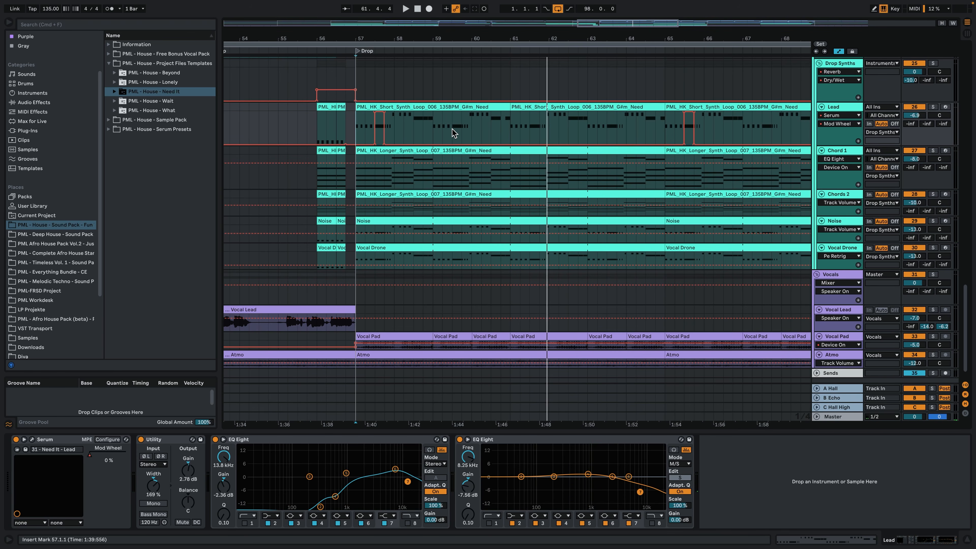
Step: Inspect the effect devices of the Vocals group, the Vocal Lead and the Atmo track
{"action": "scroll", "coordinate": [537, 243], "scroll_direction": "down", "scroll_amount": 2}
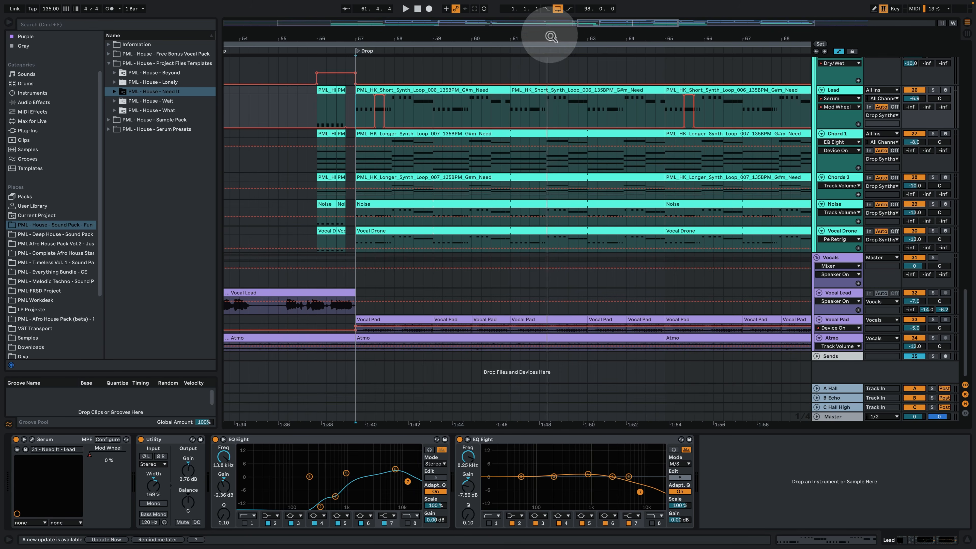
{"action": "left_click_drag", "start_coordinate": [550, 37], "coordinate": [550, 19]}
{"action": "left_click", "coordinate": [837, 256]}
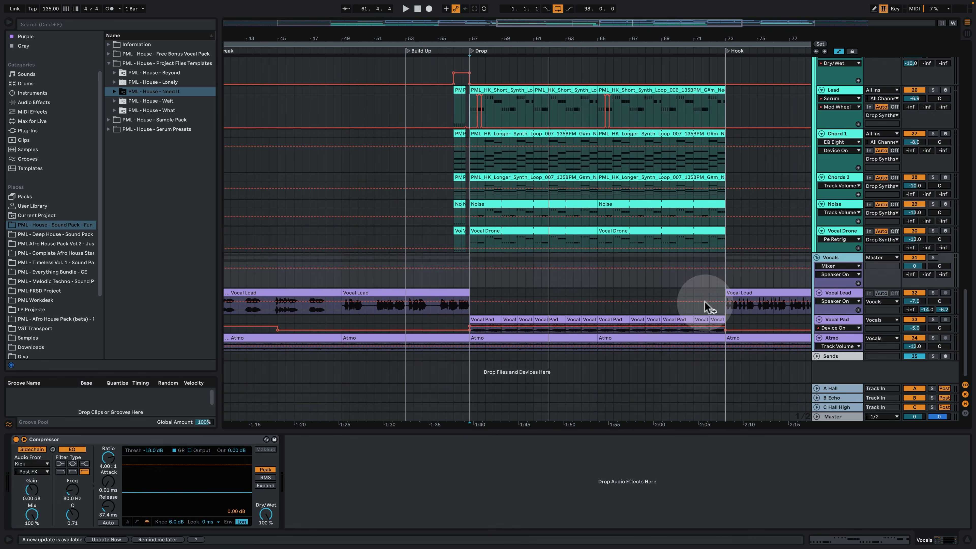
{"action": "left_click", "coordinate": [840, 291]}
{"action": "left_click", "coordinate": [839, 338]}
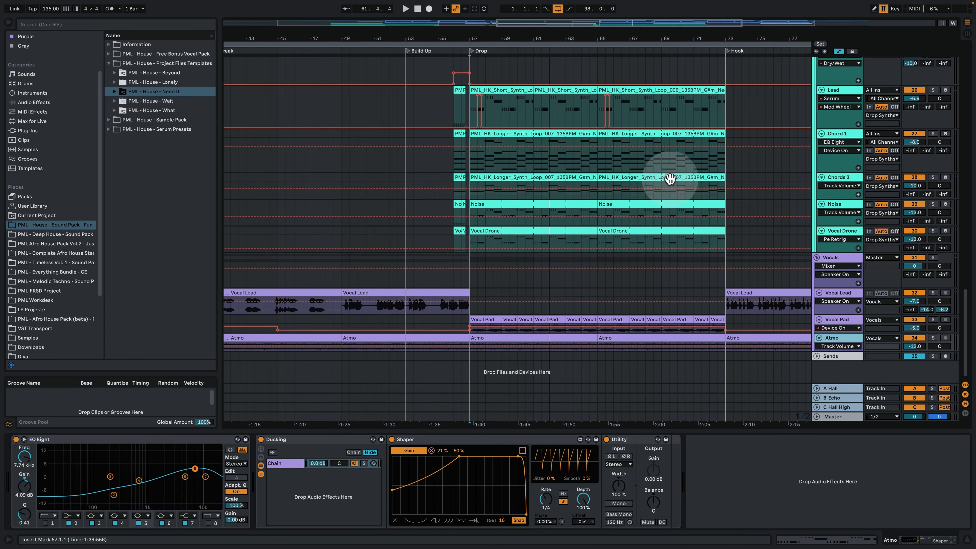
Step: Solo the Atmo track, play it from the Drop and view its audio clip's waveform
{"action": "left_click_drag", "start_coordinate": [570, 37], "coordinate": [649, 215]}
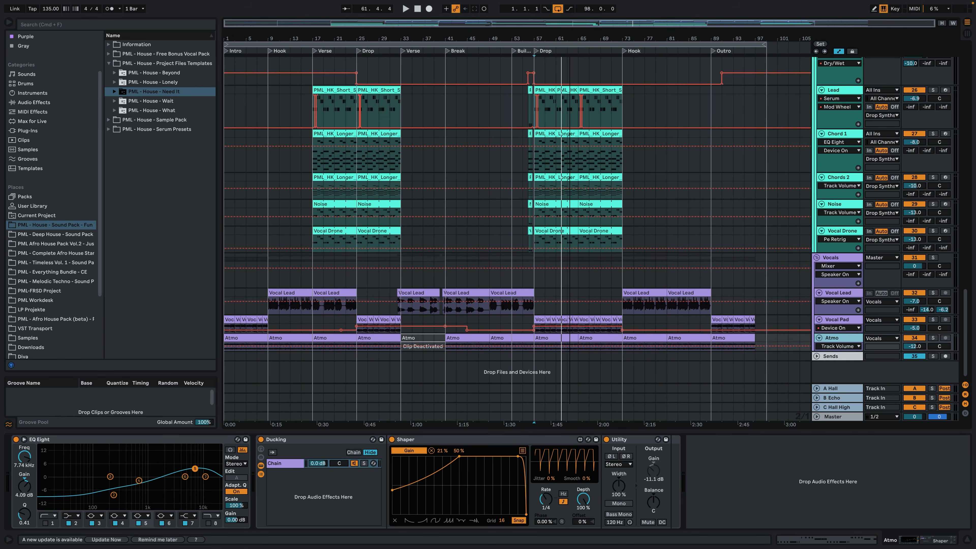
{"action": "left_click", "coordinate": [933, 338]}
{"action": "key", "text": "space"}
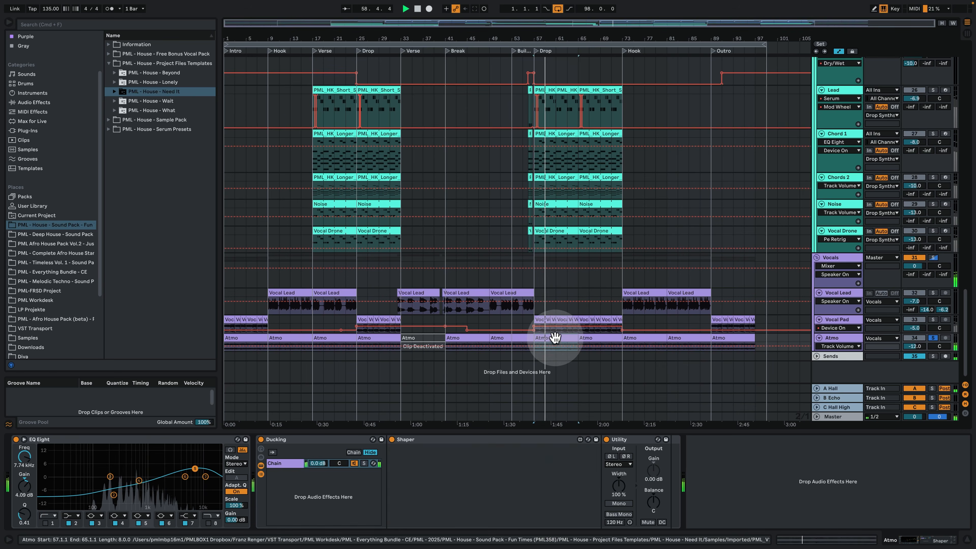
{"action": "double_click", "coordinate": [559, 346]}
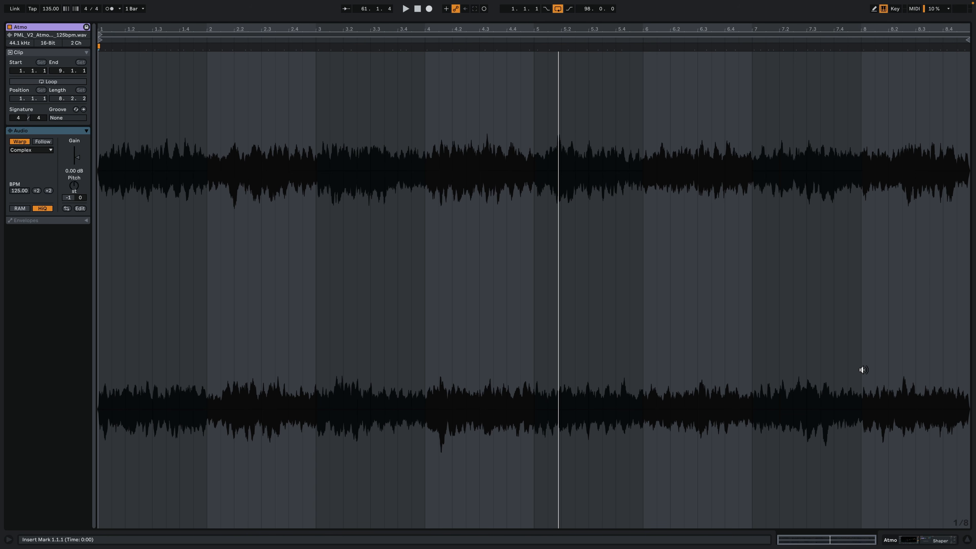
{"action": "left_click", "coordinate": [927, 539]}
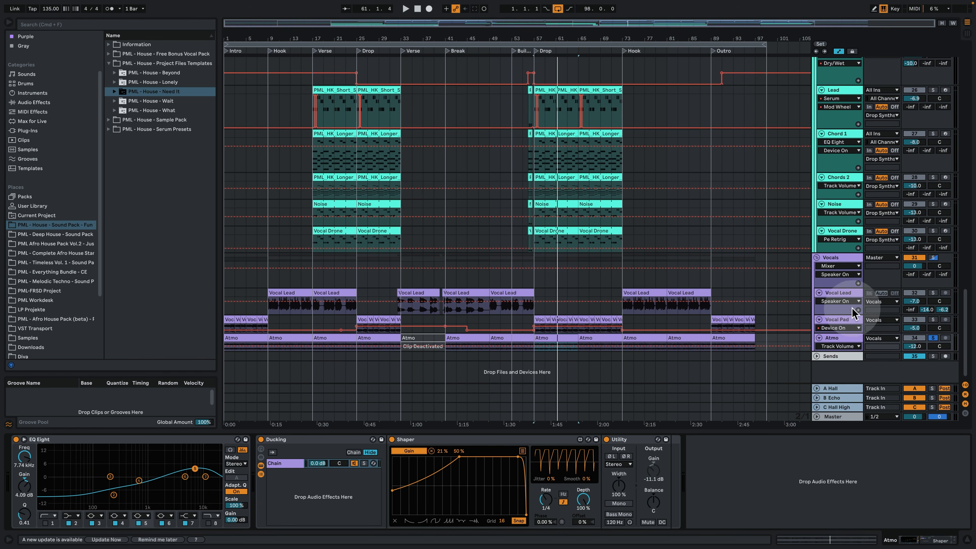
Step: Solo the Vocal Pad track, show its effect devices and play its clips from the start of the Drop
{"action": "left_click", "coordinate": [851, 323]}
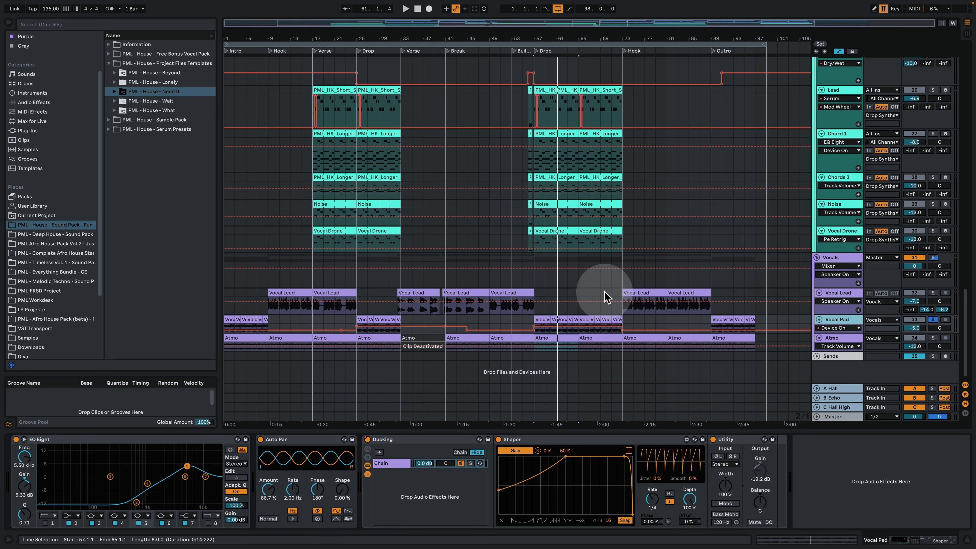
{"action": "key", "text": "space"}
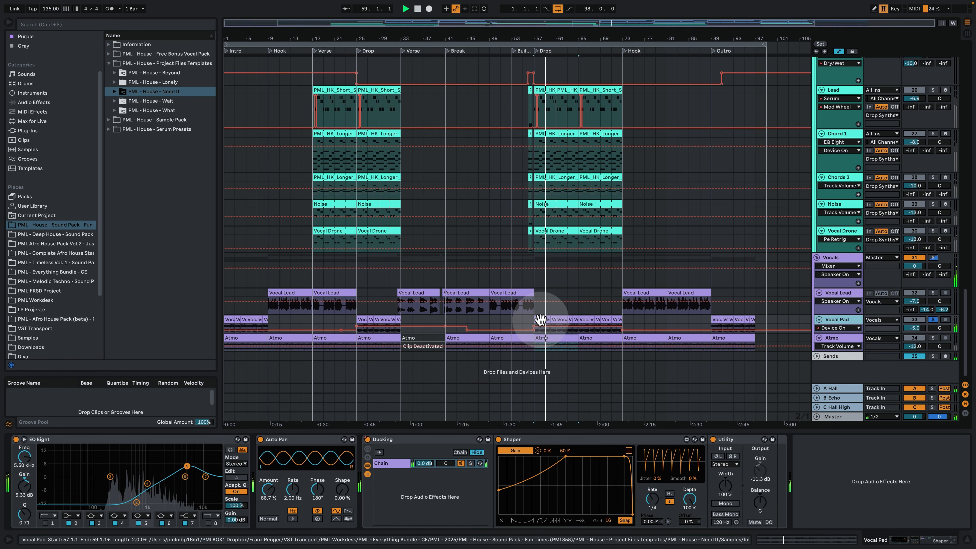
{"action": "double_click", "coordinate": [553, 323]}
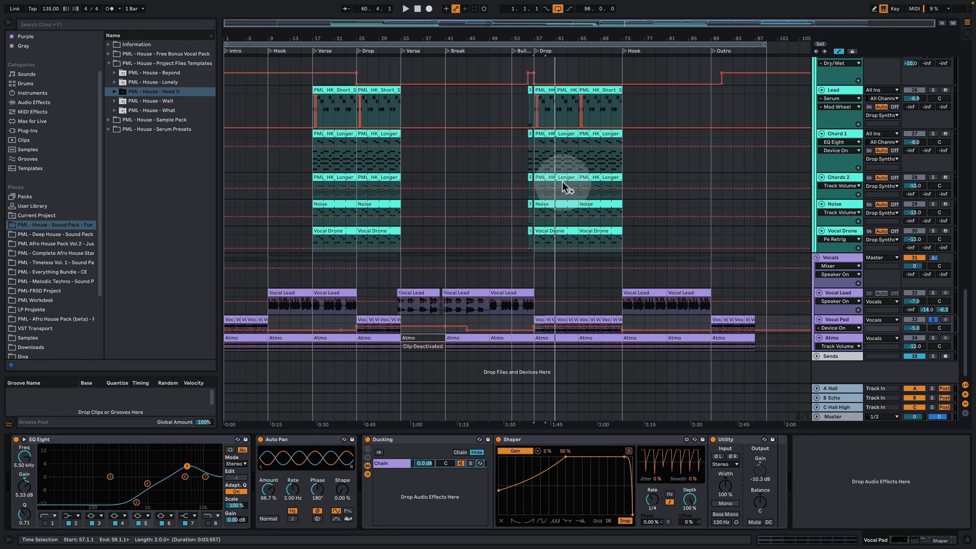
{"action": "key", "text": "space"}
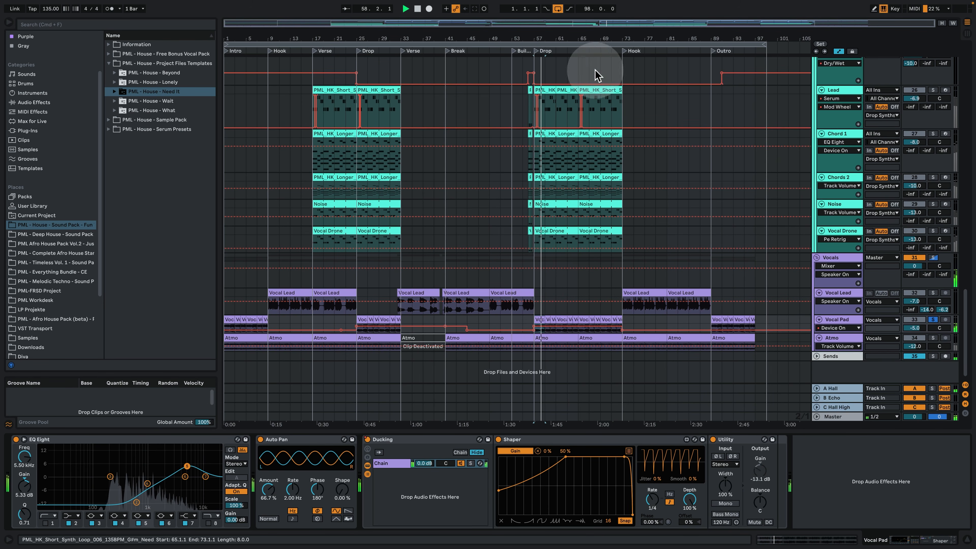
{"action": "left_click_drag", "start_coordinate": [537, 37], "coordinate": [518, 72]}
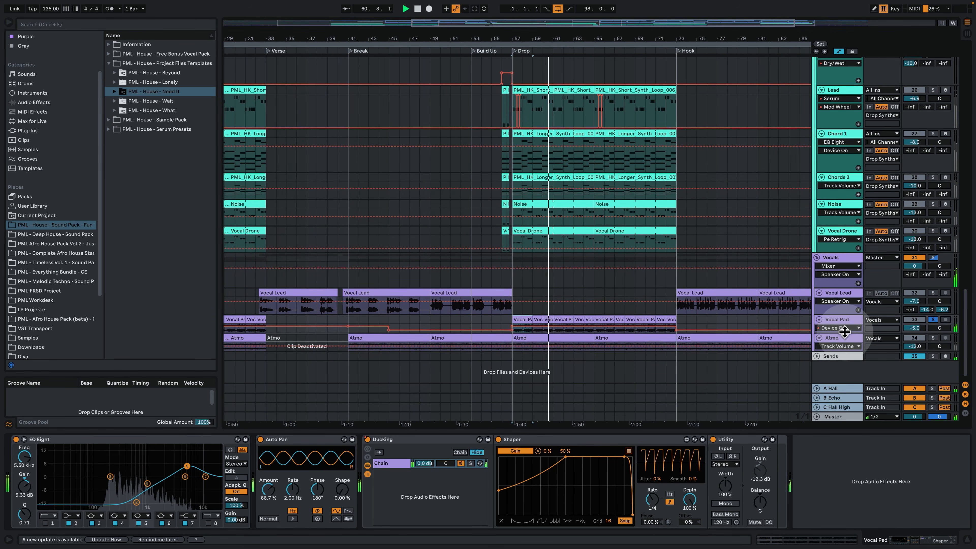
{"action": "key", "text": "space"}
Step: Enlarge the Vocal Pad track to show its Ducking automation and play it together with Chord 1 from the Drop
{"action": "left_click_drag", "start_coordinate": [844, 333], "coordinate": [845, 356]}
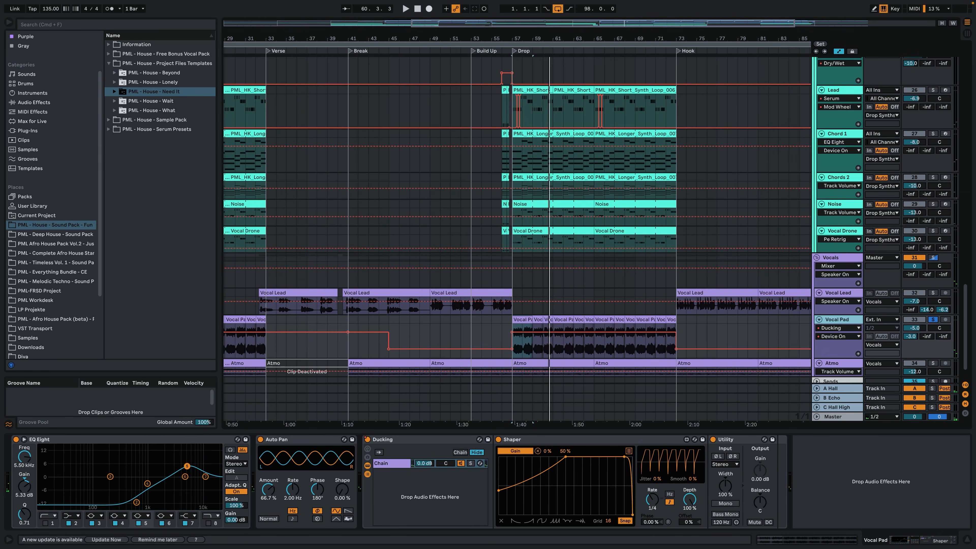
{"action": "left_click_drag", "start_coordinate": [549, 39], "coordinate": [549, 69]}
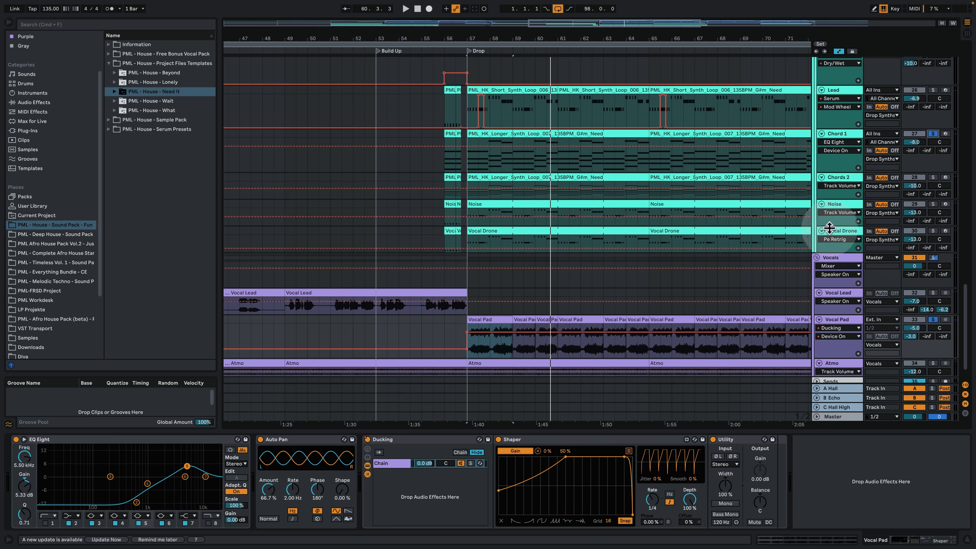
{"action": "key", "text": "space"}
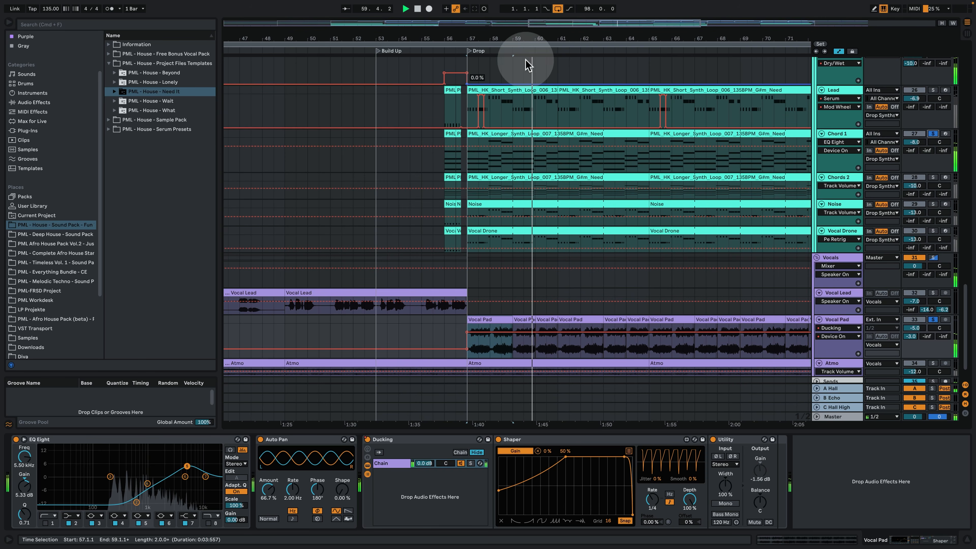
{"action": "left_click_drag", "start_coordinate": [514, 40], "coordinate": [464, 33]}
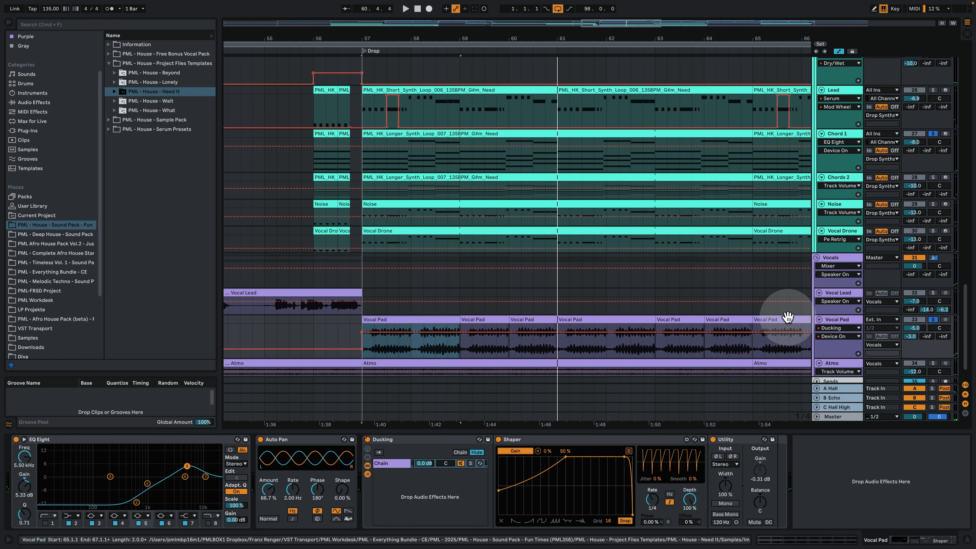
Step: Play the Drop Synths group together with the soloed Vocal Pad track from the Drop
{"action": "scroll", "coordinate": [896, 215], "scroll_direction": "up", "scroll_amount": 2}
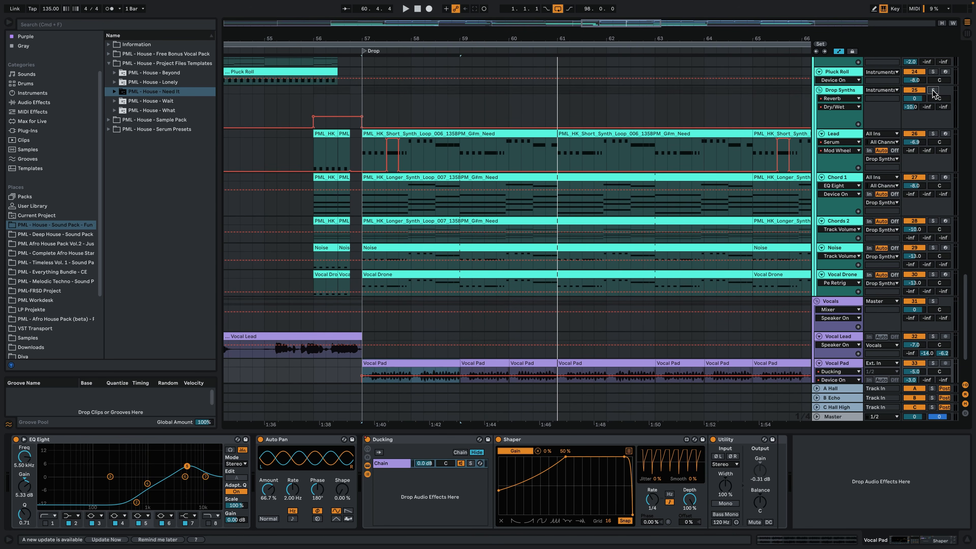
{"action": "scroll", "coordinate": [923, 295], "scroll_direction": "down", "scroll_amount": 2}
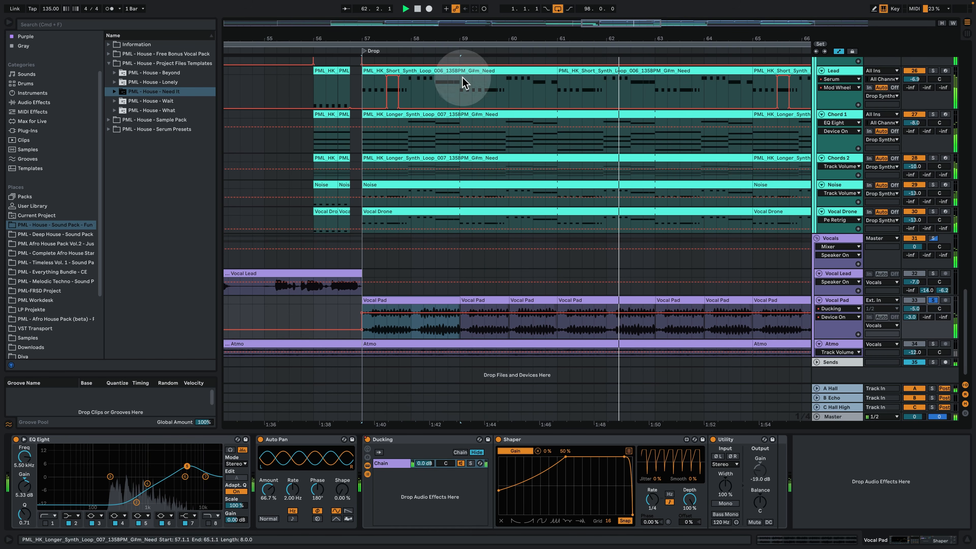
{"action": "key", "text": "space"}
Step: Solo the Vocal Lead track, show its effect devices and play it from bar 51
{"action": "left_click_drag", "start_coordinate": [460, 35], "coordinate": [462, 9]}
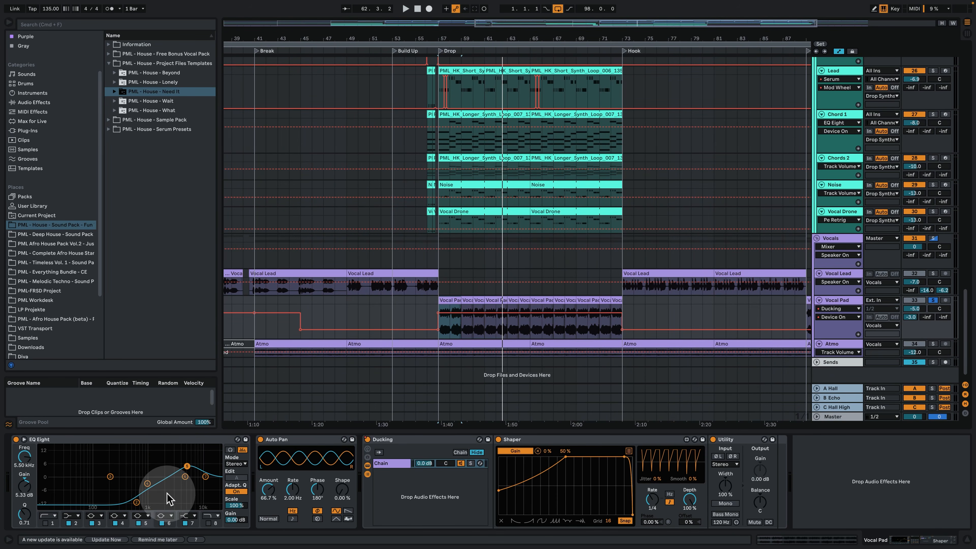
{"action": "left_click", "coordinate": [906, 274]}
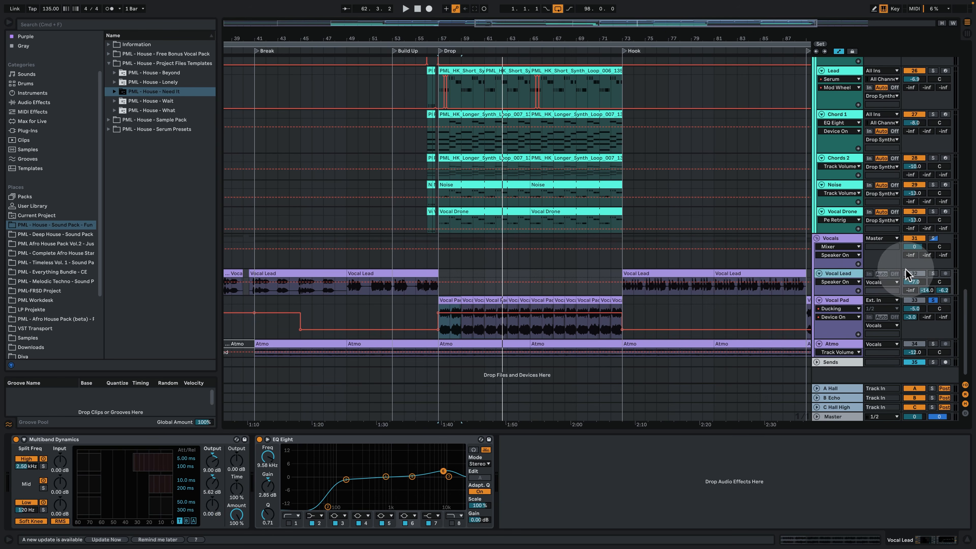
{"action": "left_click", "coordinate": [933, 274]}
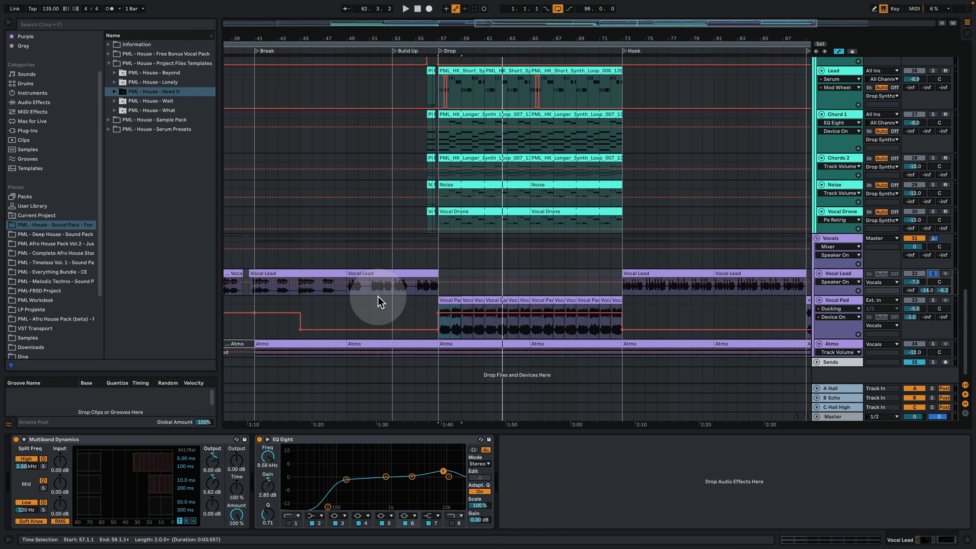
{"action": "left_click", "coordinate": [371, 291]}
{"action": "key", "text": "space"}
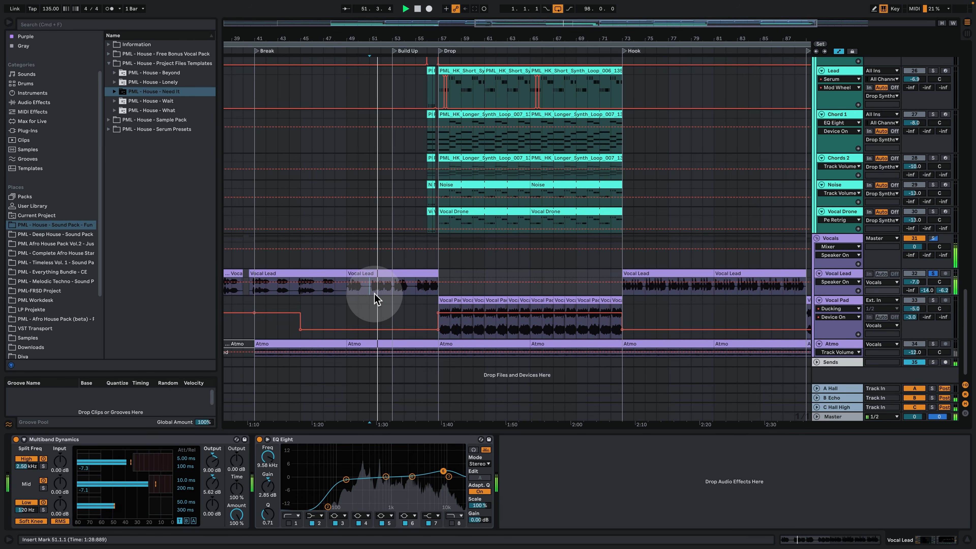
Step: Play the soloed Vocal Lead from the start of the Break at bar 41
{"action": "left_click_drag", "start_coordinate": [355, 38], "coordinate": [518, 38]}
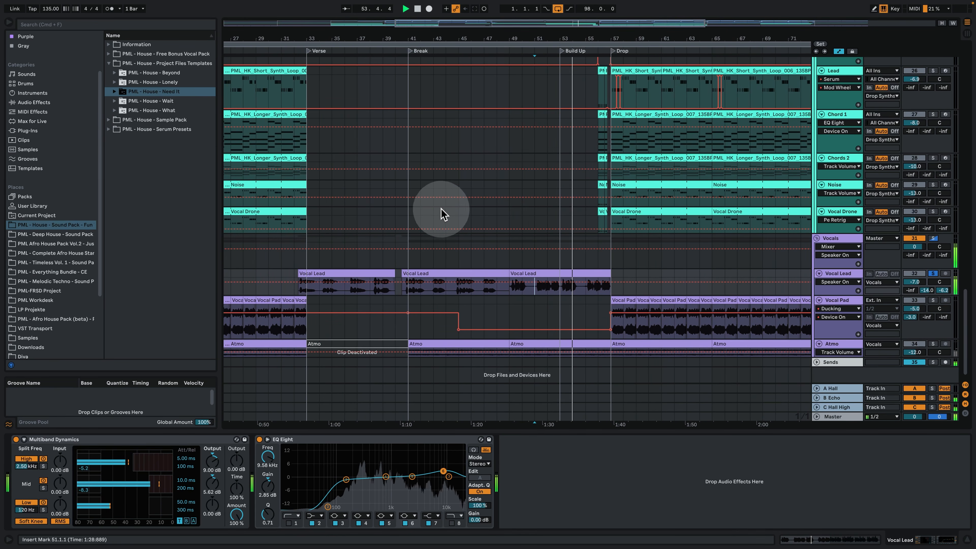
{"action": "left_click", "coordinate": [411, 292]}
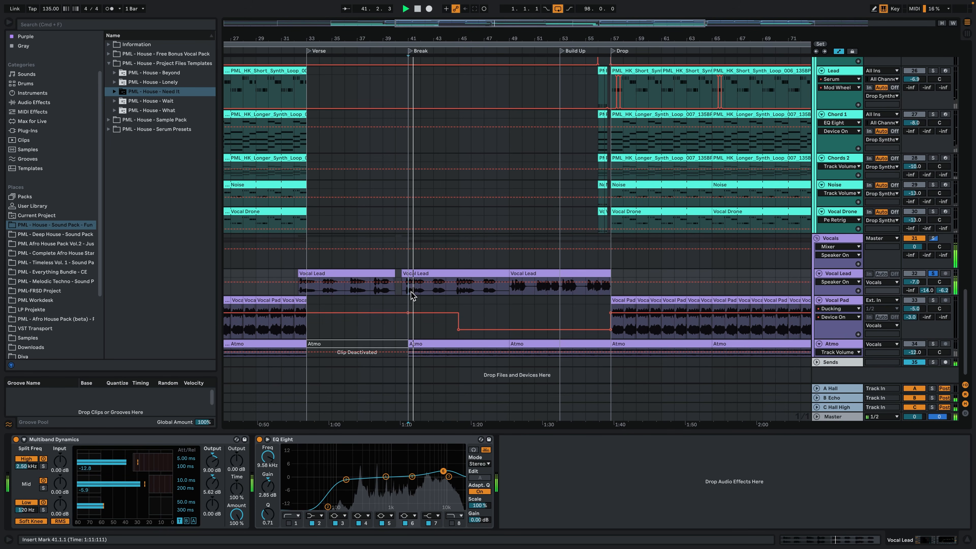
{"action": "left_click", "coordinate": [409, 293]}
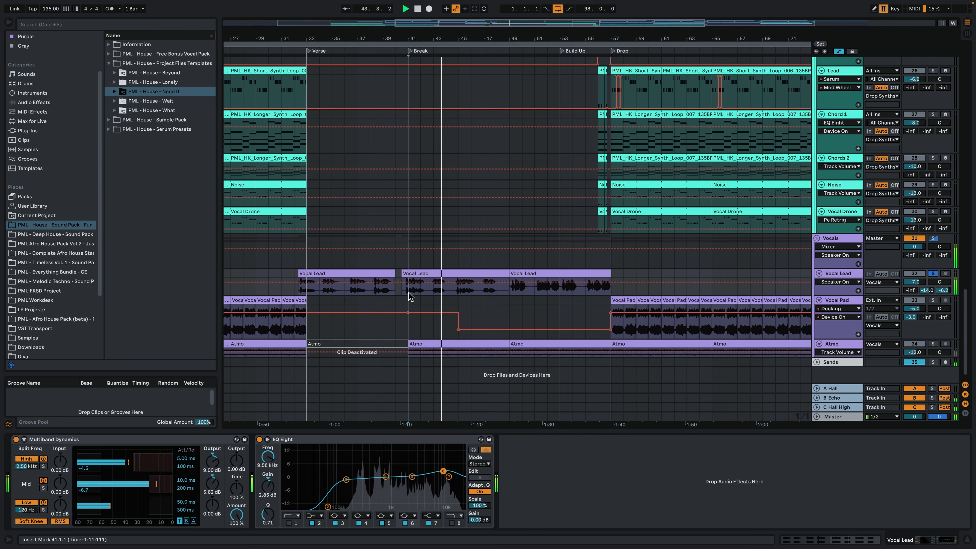
{"action": "left_click", "coordinate": [409, 293]}
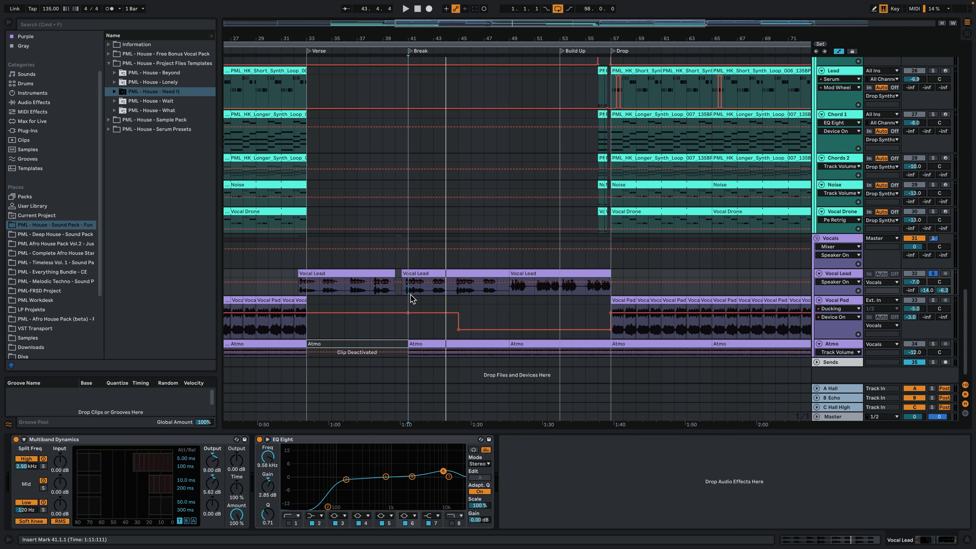
Step: Inspect the effect devices of the C Hall High and A Hall return tracks
{"action": "mouse_move", "coordinate": [411, 298]}
{"action": "left_mouse_down"}
{"action": "mouse_move", "coordinate": [432, 277]}
{"action": "mouse_move", "coordinate": [461, 294]}
{"action": "left_mouse_up"}
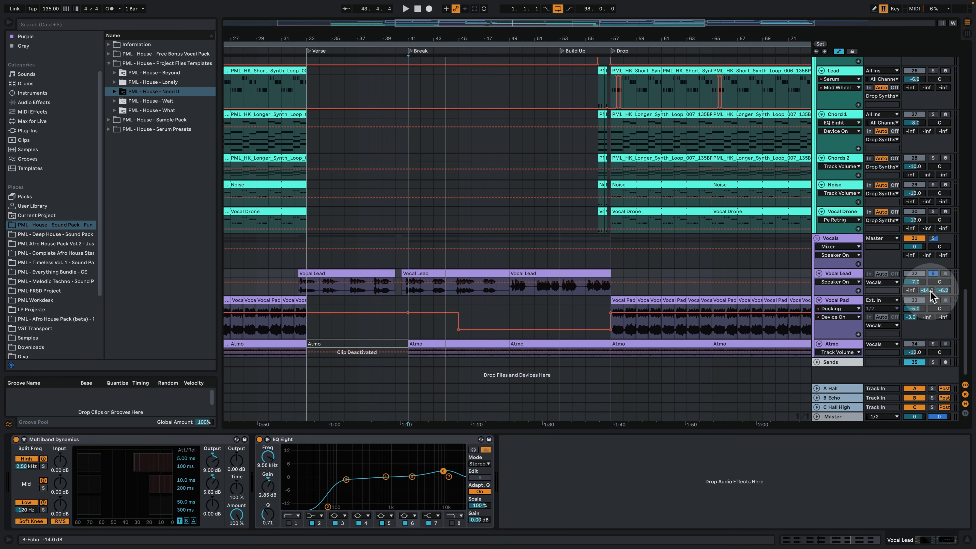
{"action": "left_click", "coordinate": [840, 408]}
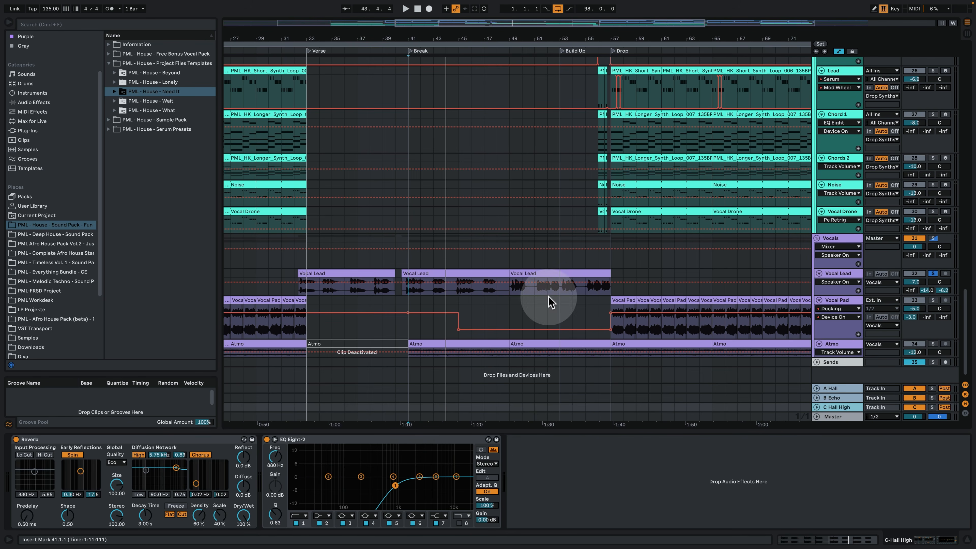
{"action": "left_click", "coordinate": [829, 392]}
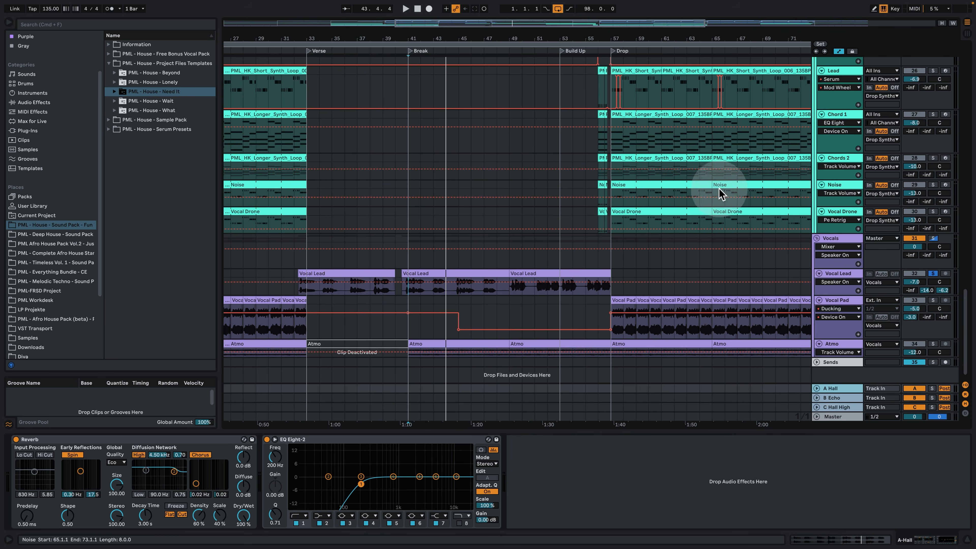
Step: Unsolo the Vocal Lead, hide the device view and play the full mix from the Break and from the Hook at bar 73
{"action": "left_click", "coordinate": [934, 273]}
{"action": "key", "text": "space"}
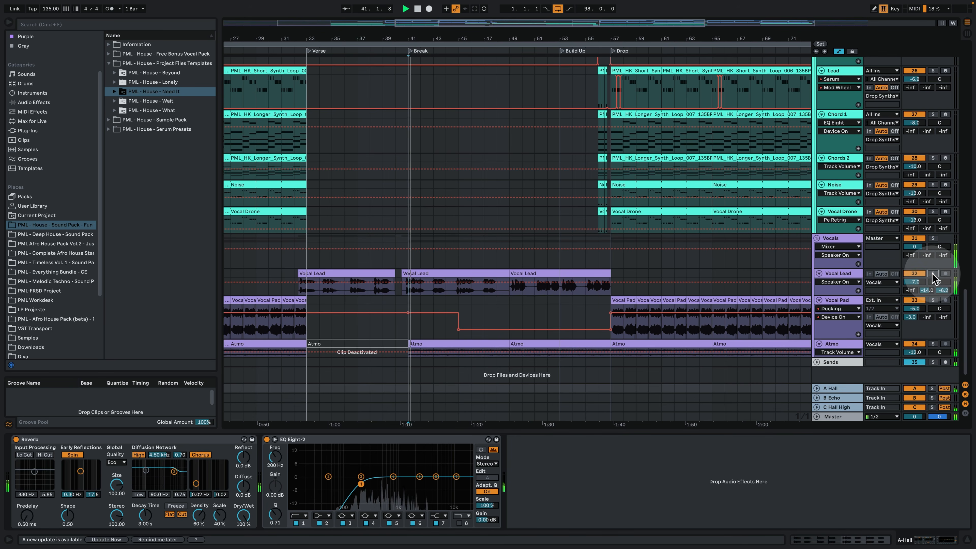
{"action": "left_click_drag", "start_coordinate": [487, 42], "coordinate": [486, 35]}
{"action": "key", "text": "w"}
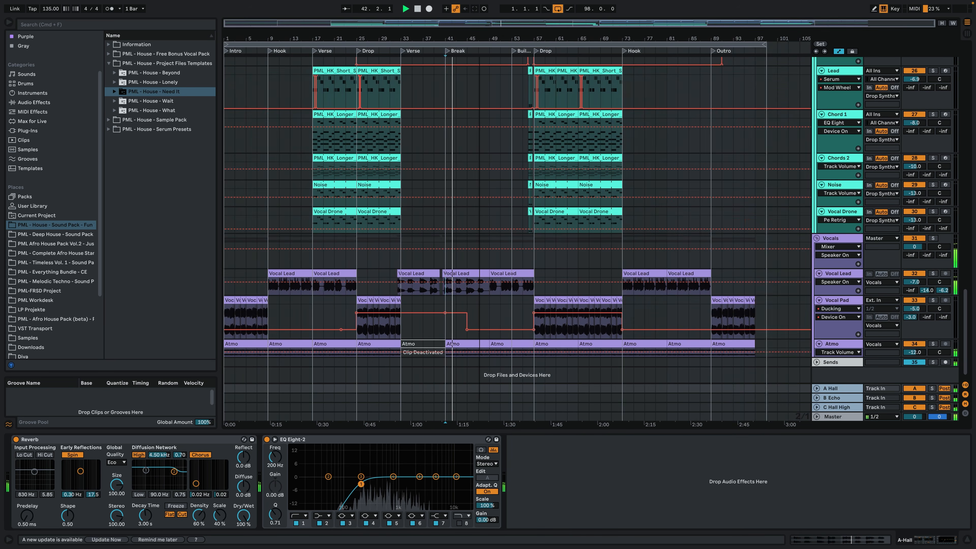
{"action": "left_click", "coordinate": [967, 543]}
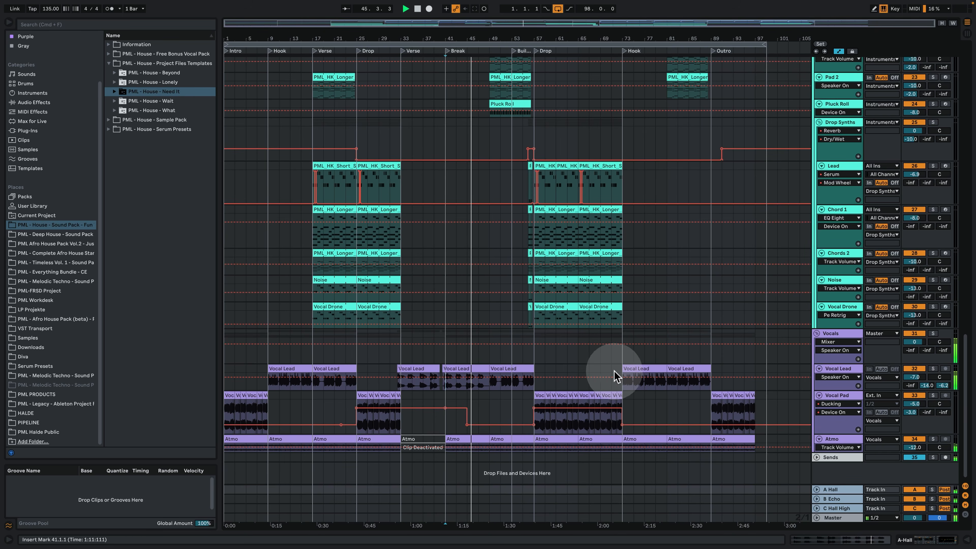
{"action": "left_click", "coordinate": [650, 365]}
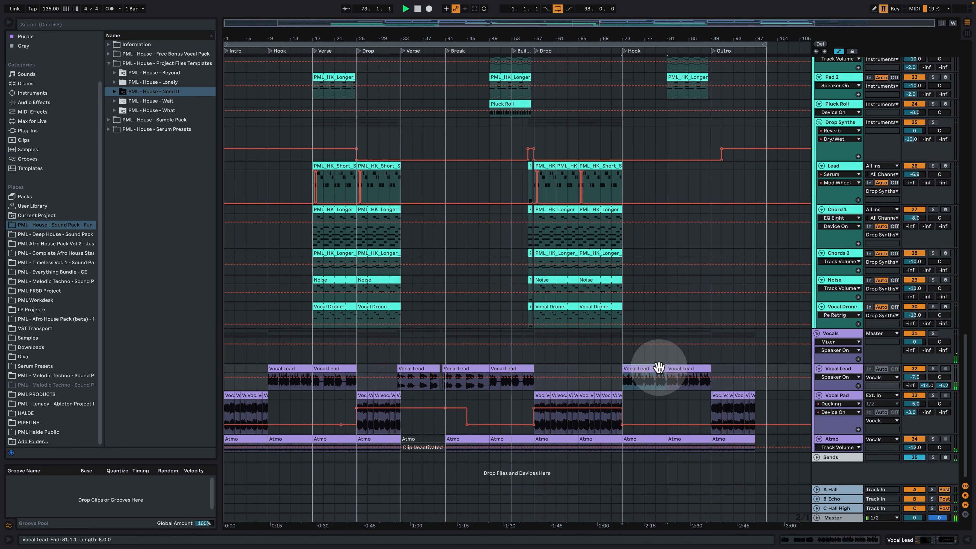
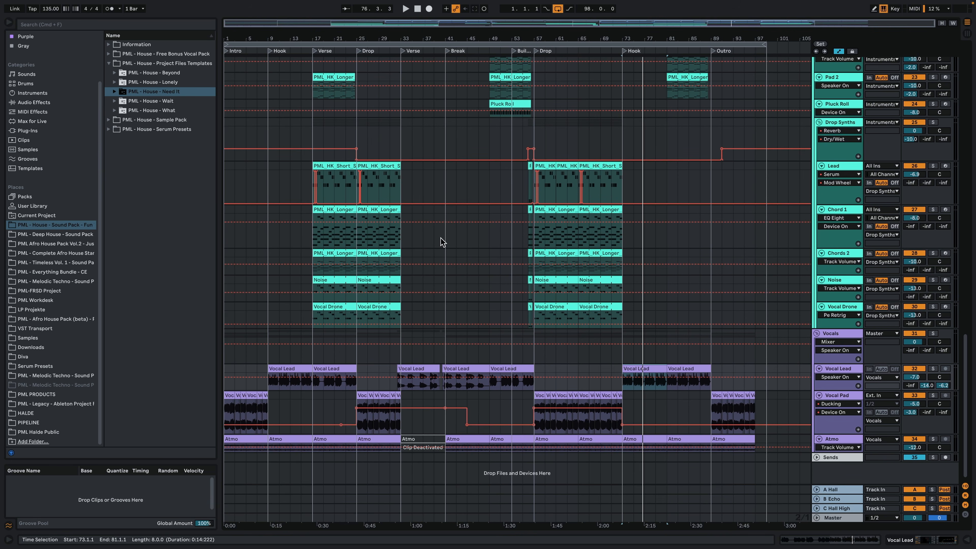
Step: Return to the Drums group and reduce the height of its tracks
{"action": "scroll", "coordinate": [442, 242], "scroll_direction": "up", "scroll_amount": 15}
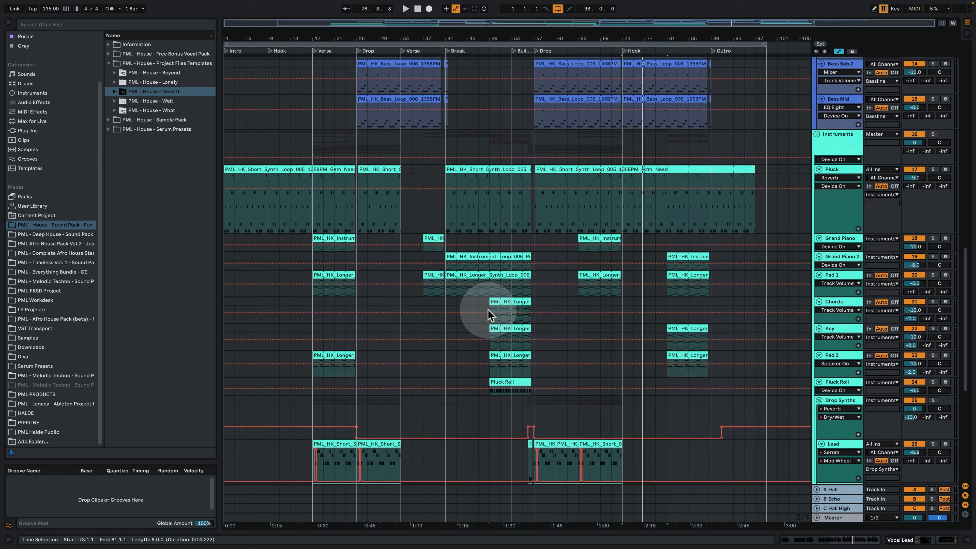
{"action": "scroll", "coordinate": [603, 249], "scroll_direction": "up", "scroll_amount": 8}
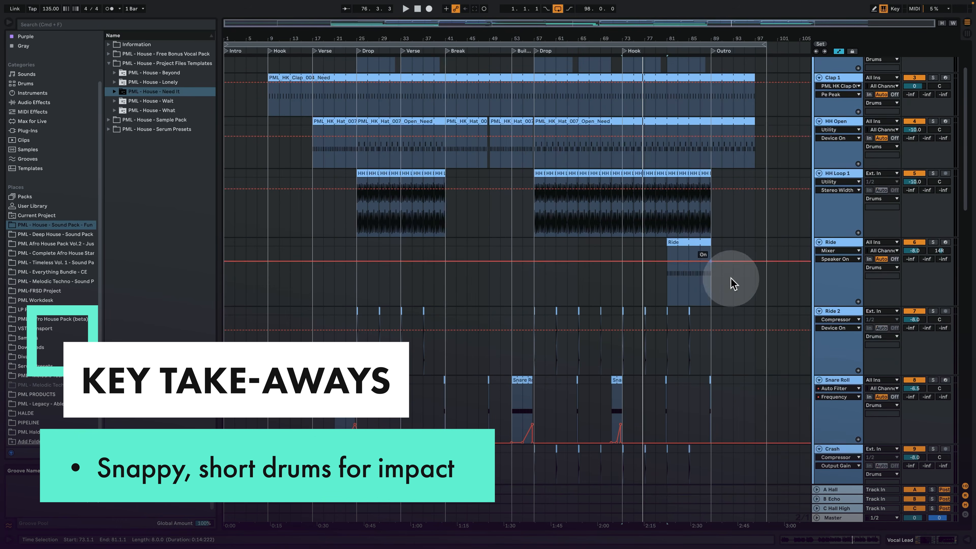
{"action": "scroll", "coordinate": [839, 423], "scroll_direction": "up", "scroll_amount": 3}
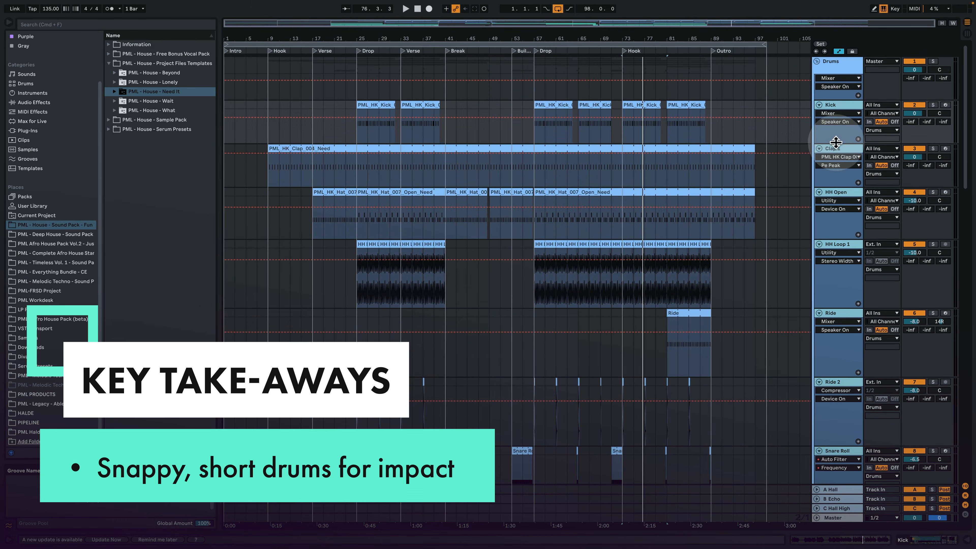
{"action": "left_click_drag", "start_coordinate": [836, 141], "coordinate": [841, 119]}
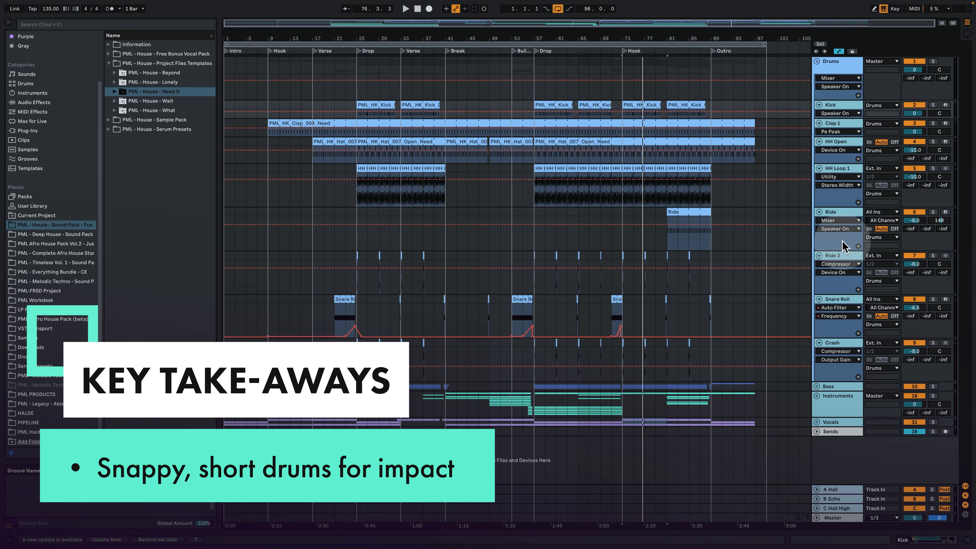
{"action": "left_click", "coordinate": [837, 344]}
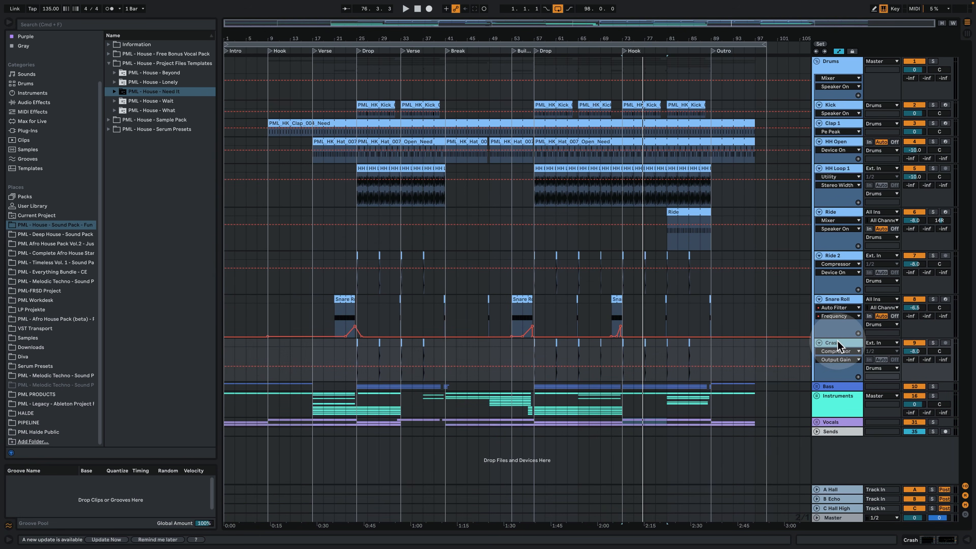
{"action": "left_click", "coordinate": [844, 143]}
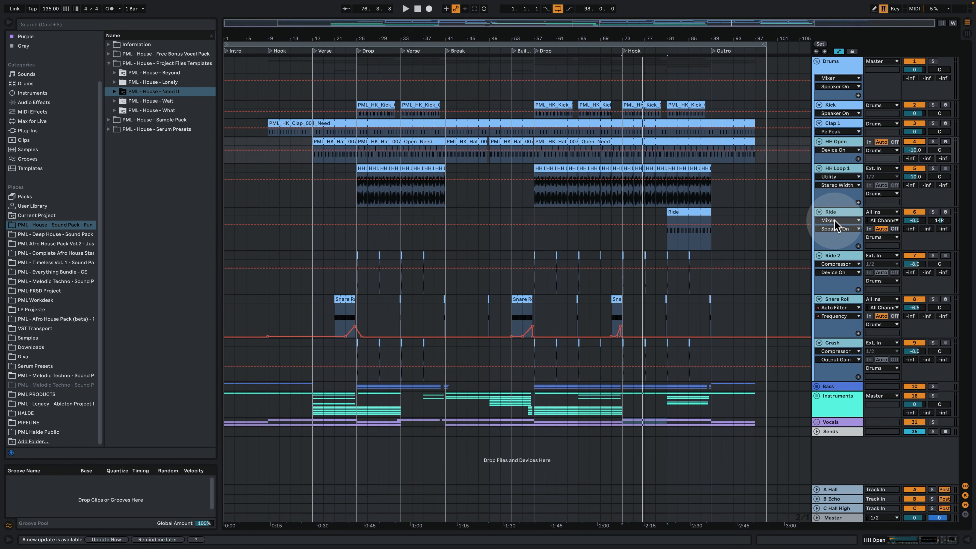
{"action": "left_click_drag", "start_coordinate": [833, 207], "coordinate": [842, 177]}
Step: Solo the Kick track and play it from the Hook at bar 73
{"action": "left_click_drag", "start_coordinate": [556, 38], "coordinate": [490, 75]}
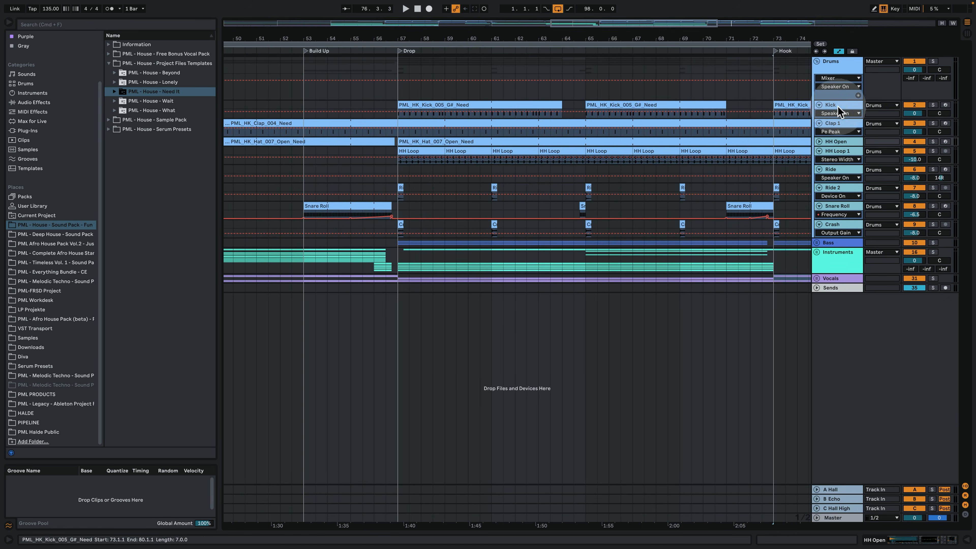
{"action": "left_click", "coordinate": [837, 103]}
{"action": "left_click", "coordinate": [933, 104]}
{"action": "key", "text": "space"}
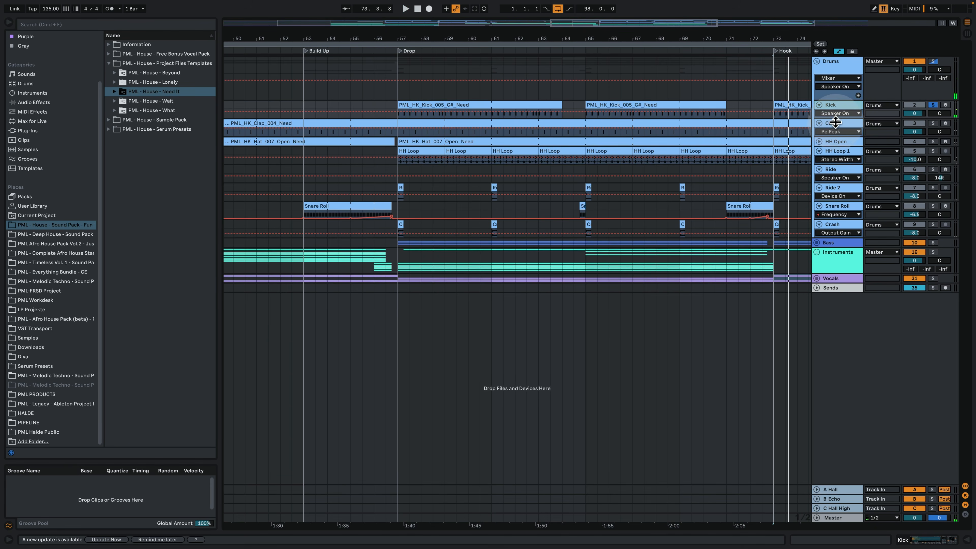
Step: Enlarge the Kick and Clap 1 tracks, add Clap 1 to the solo and play both from bar 73
{"action": "left_click_drag", "start_coordinate": [835, 122], "coordinate": [837, 178]}
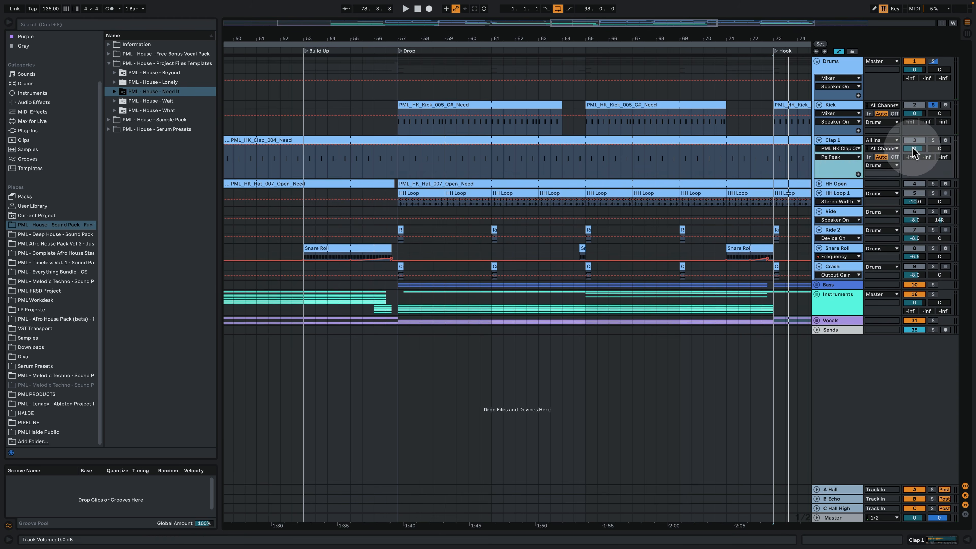
{"action": "left_click", "coordinate": [933, 142]}
{"action": "key", "text": "space"}
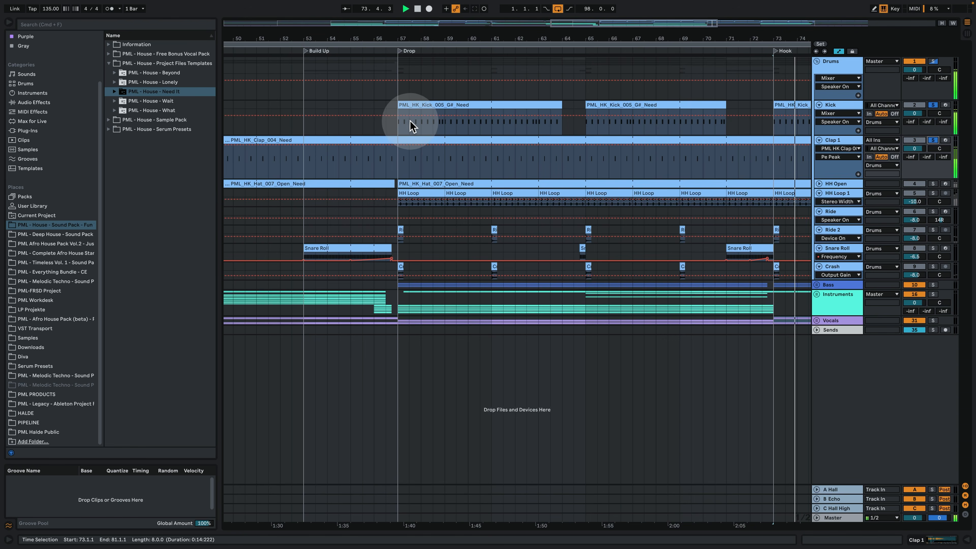
Step: Enlarge the HH Open track, add it to the soloed drums and play them from the Drop
{"action": "left_click", "coordinate": [818, 183]}
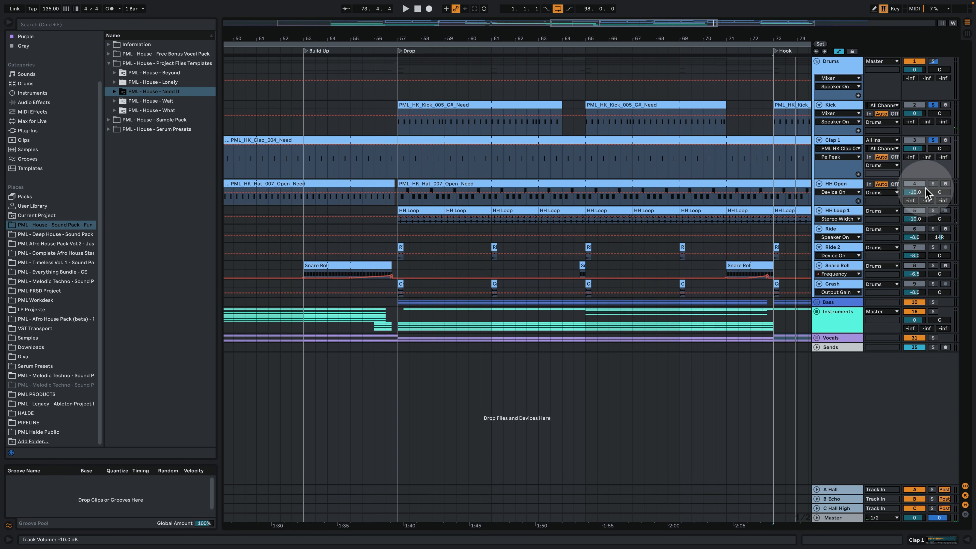
{"action": "left_click", "coordinate": [933, 185]}
{"action": "left_click", "coordinate": [402, 166]}
{"action": "key", "text": "space"}
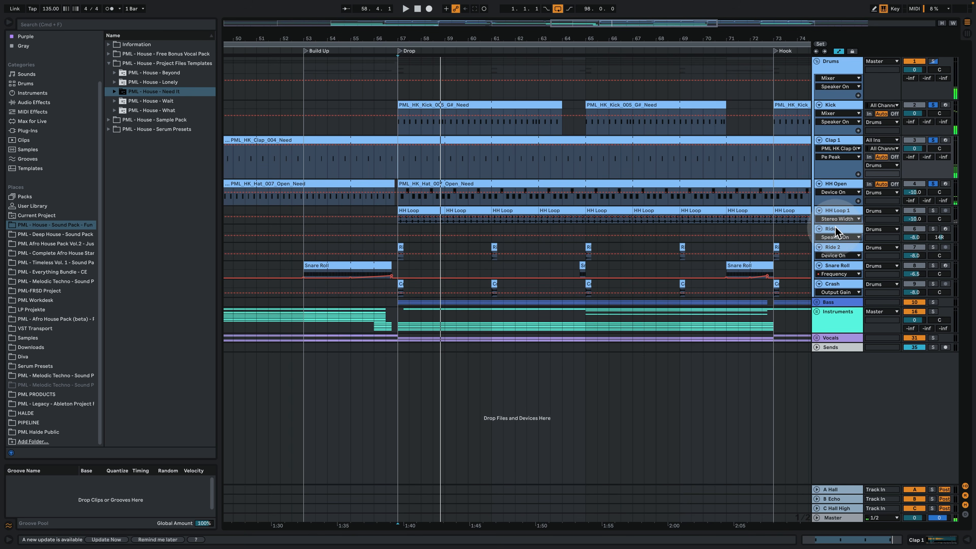
Step: Enlarge the HH Loop 1 track, add it to the soloed drums and play them from bar 57
{"action": "left_click_drag", "start_coordinate": [838, 226], "coordinate": [837, 244]}
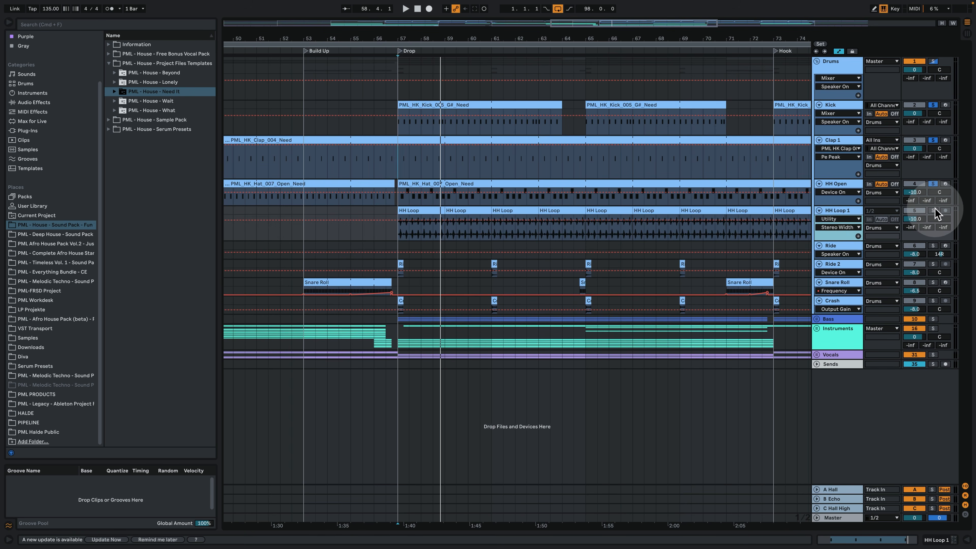
{"action": "left_click", "coordinate": [933, 210]}
{"action": "key", "text": "space"}
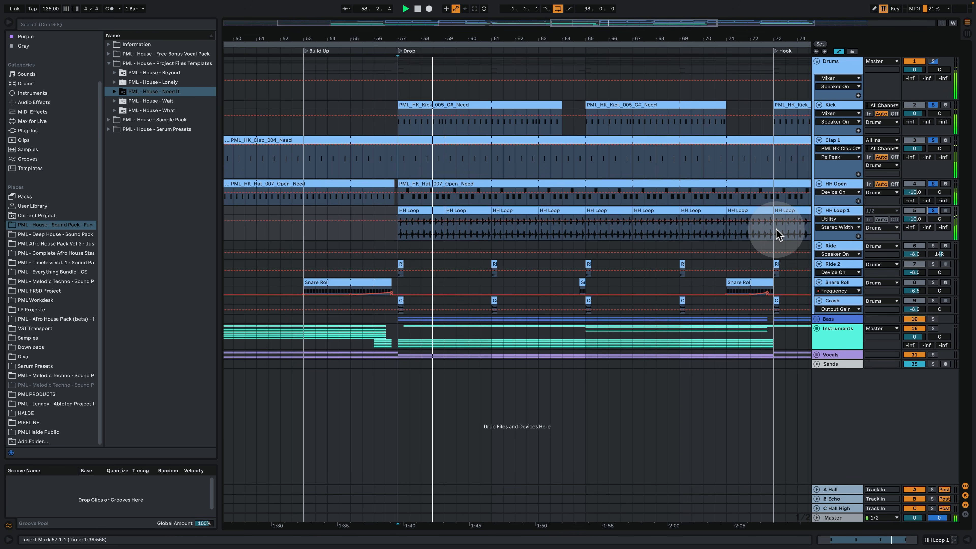
{"action": "key", "text": "space"}
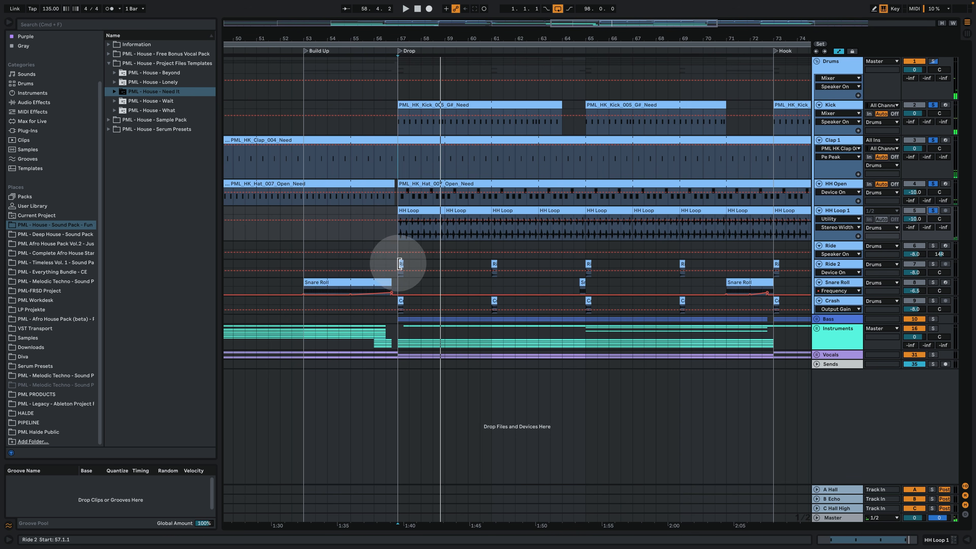
Step: Add the Ride 2 and Crash tracks to the soloed drums and set the playback start to bar 56
{"action": "left_click", "coordinate": [374, 264]}
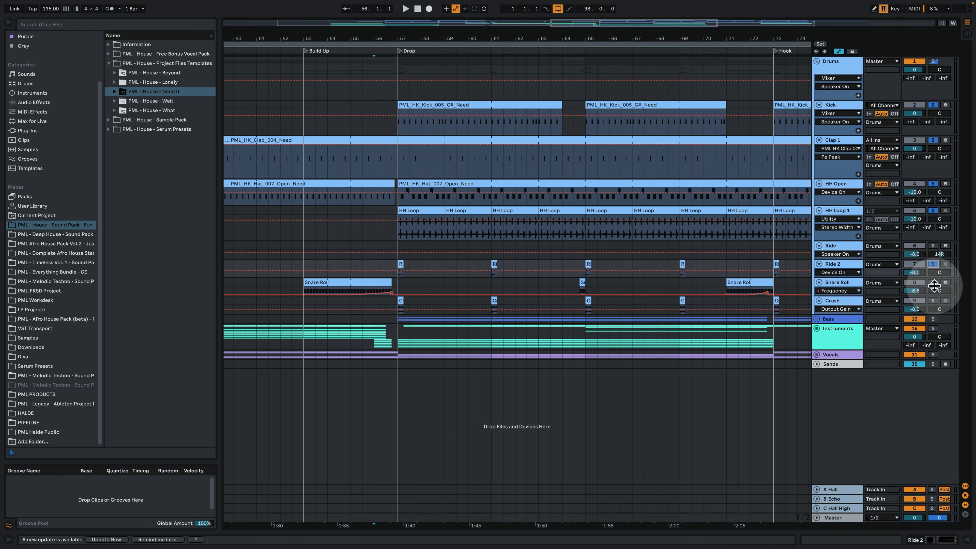
{"action": "left_click", "coordinate": [933, 302]}
{"action": "left_click", "coordinate": [371, 220]}
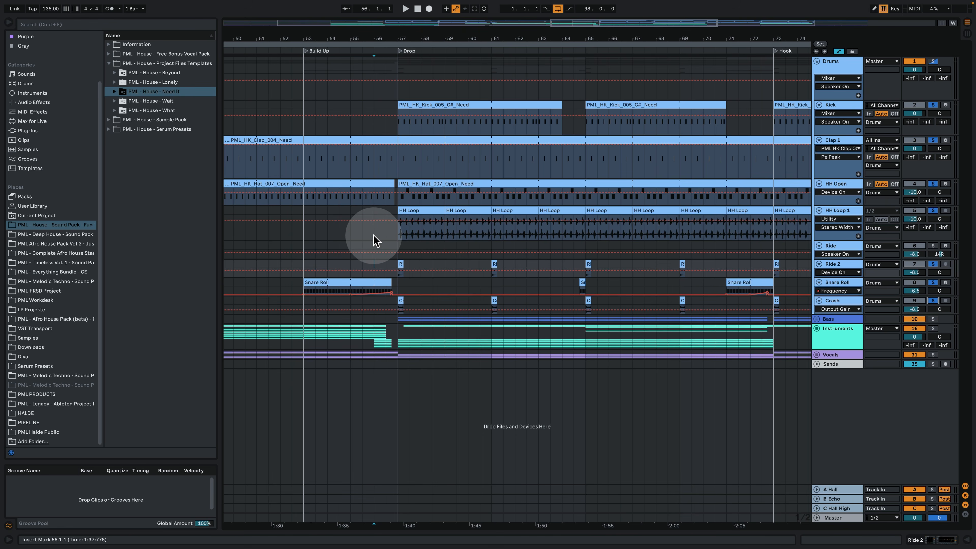
Step: Play the soloed drums from bar 56 and unfold the Bass group and its Bassline subgroup
{"action": "key", "text": "space"}
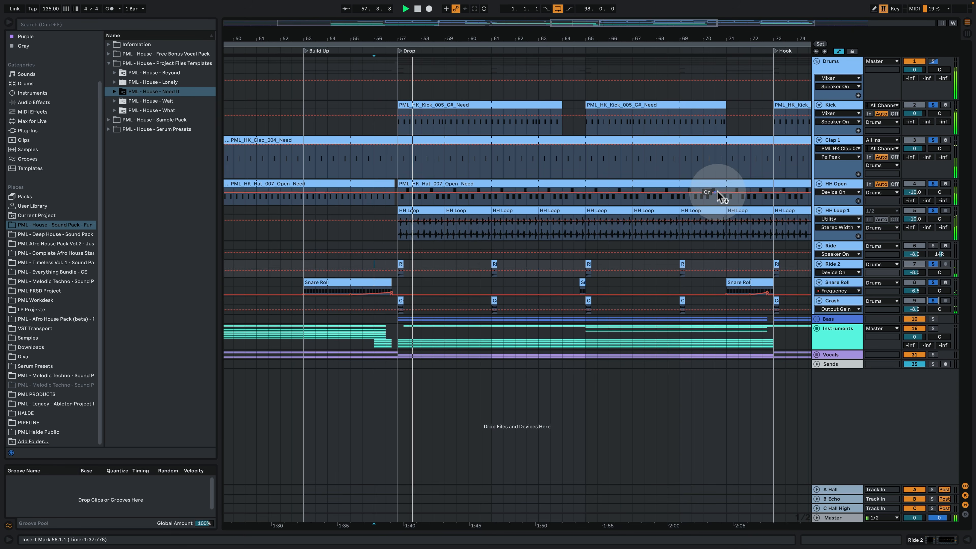
{"action": "left_click", "coordinate": [817, 319]}
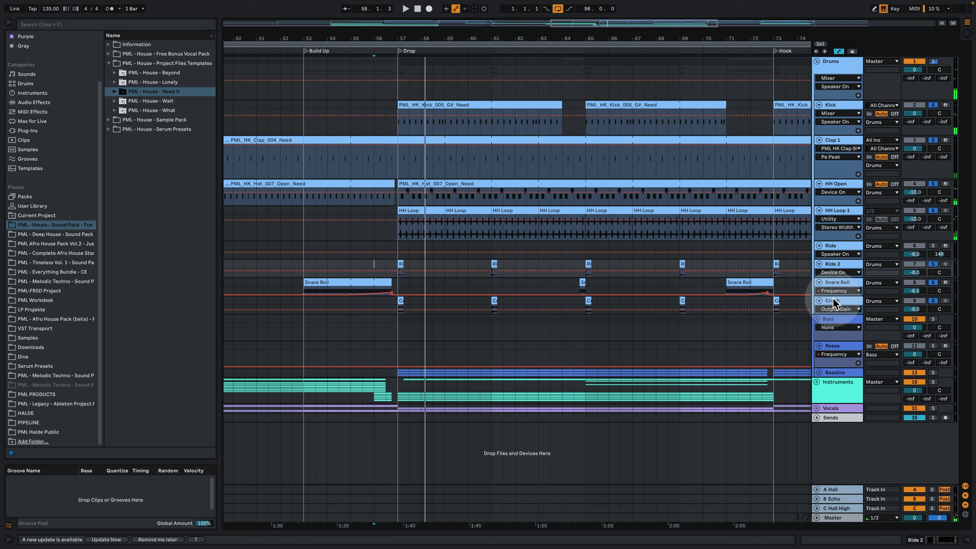
{"action": "left_click", "coordinate": [819, 372]}
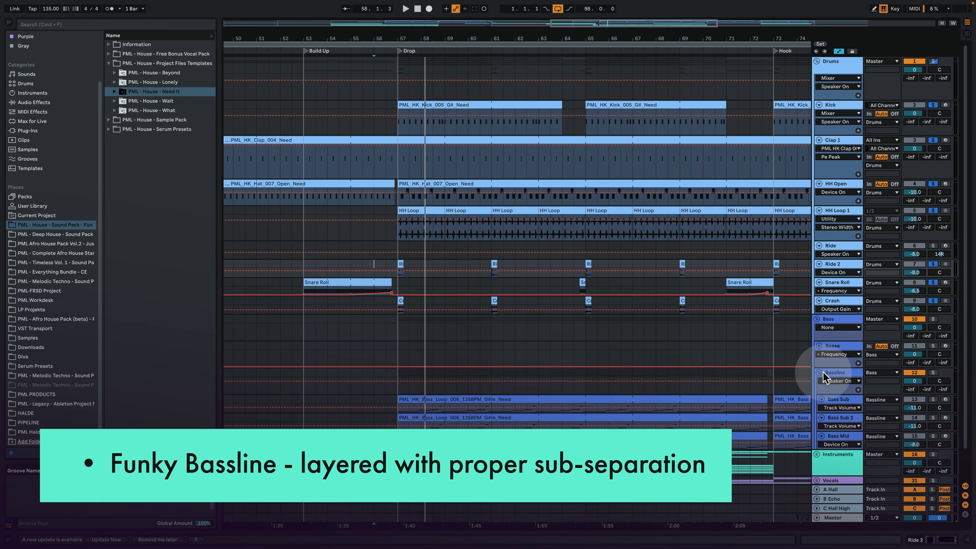
Step: Solo the Bassline subgroup in place of the drums and play it from bar 57 at the Drop
{"action": "scroll", "coordinate": [830, 353], "scroll_direction": "down", "scroll_amount": 2}
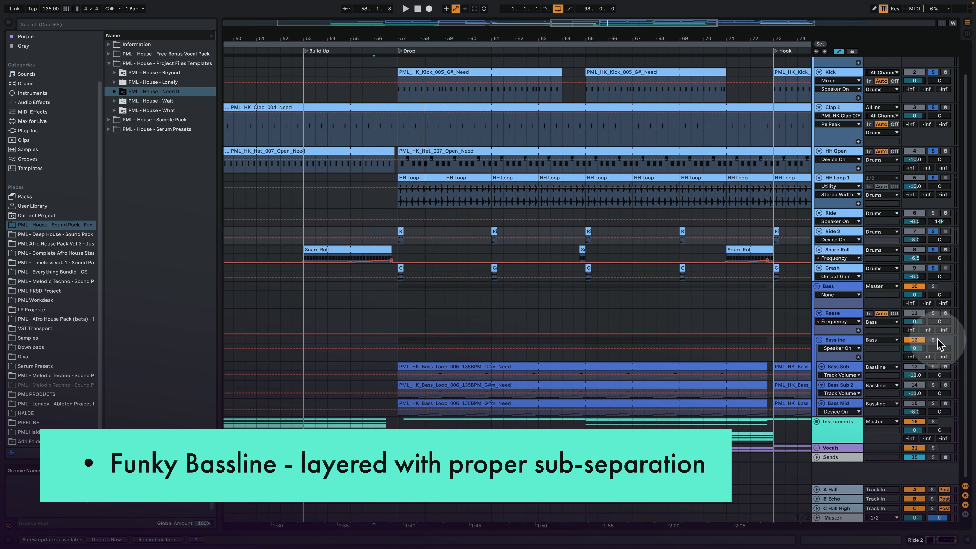
{"action": "left_click", "coordinate": [847, 340]}
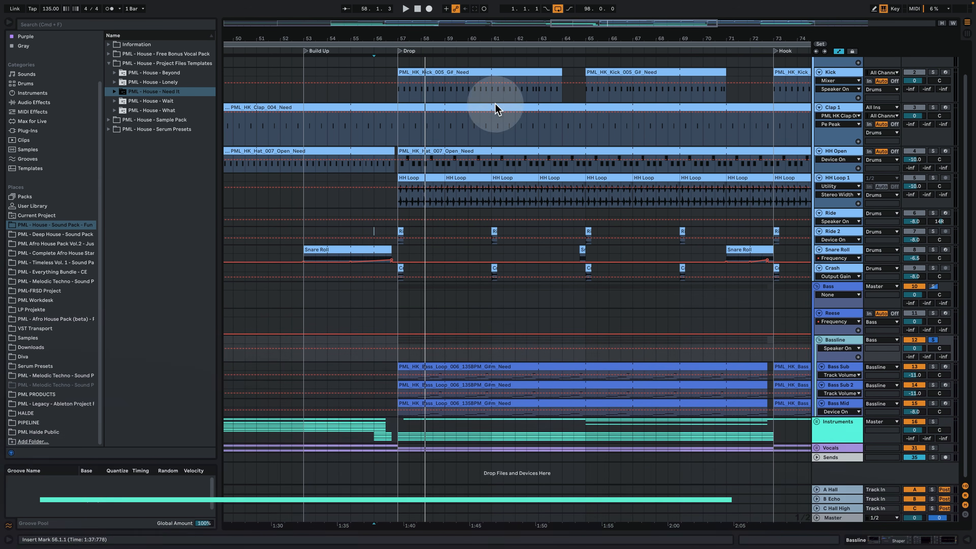
{"action": "left_click_drag", "start_coordinate": [404, 37], "coordinate": [405, 58]}
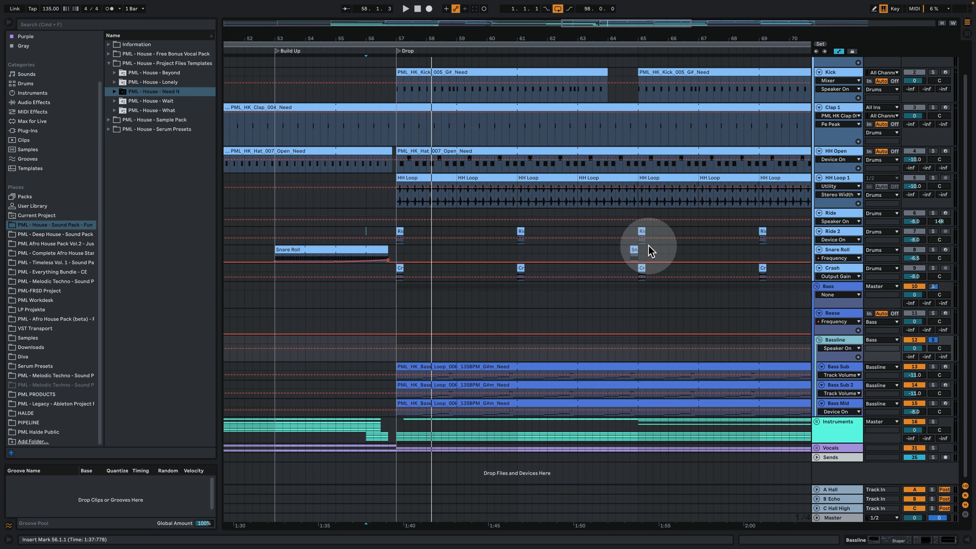
{"action": "key", "text": "space"}
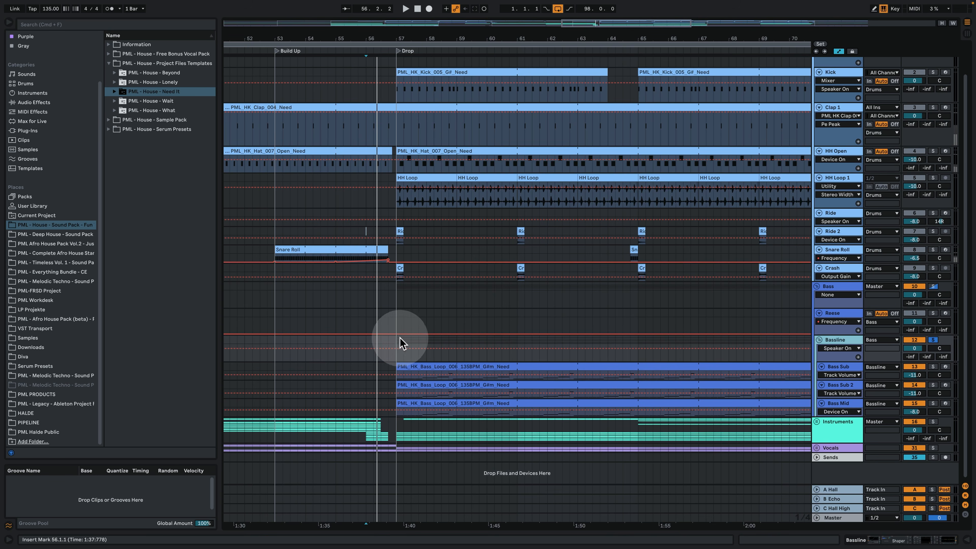
{"action": "left_click", "coordinate": [397, 342]}
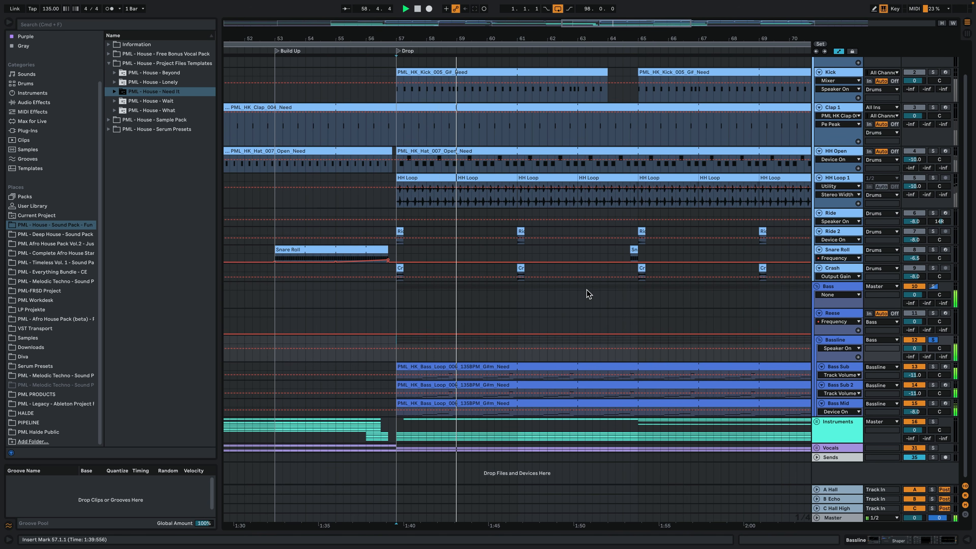
Step: Unfold the Instruments group, add the Pluck track to the soloed Bassline and play both from bar 57
{"action": "left_click", "coordinate": [816, 421]}
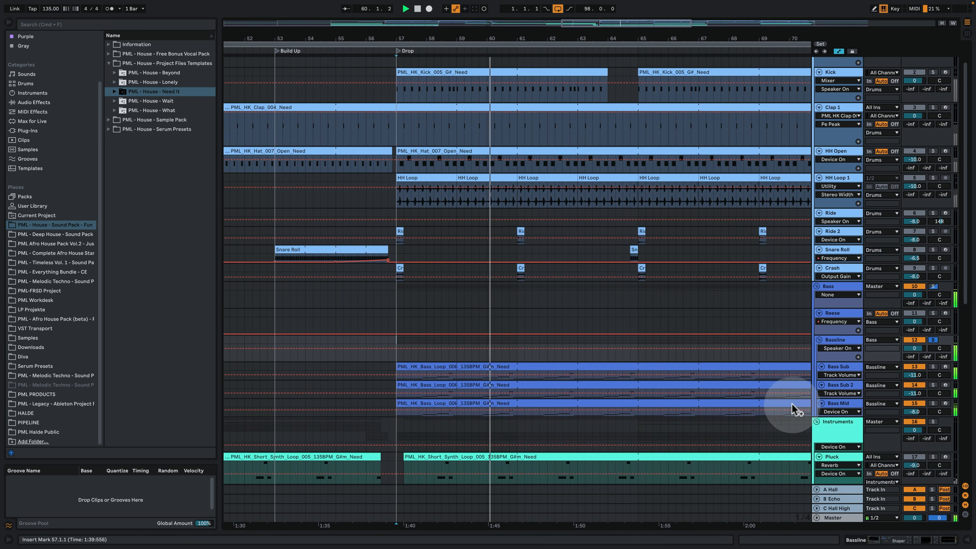
{"action": "scroll", "coordinate": [795, 407], "scroll_direction": "down", "scroll_amount": 3}
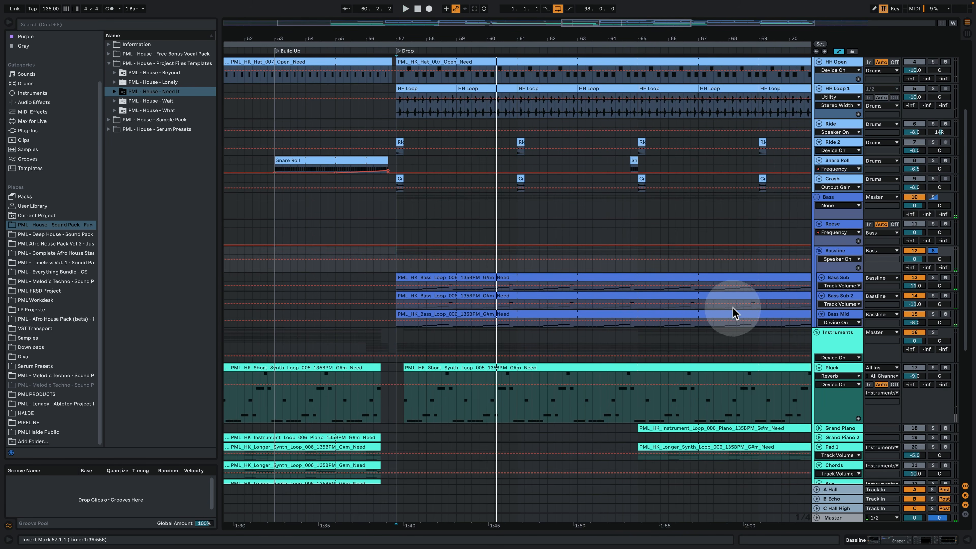
{"action": "left_click", "coordinate": [933, 368]}
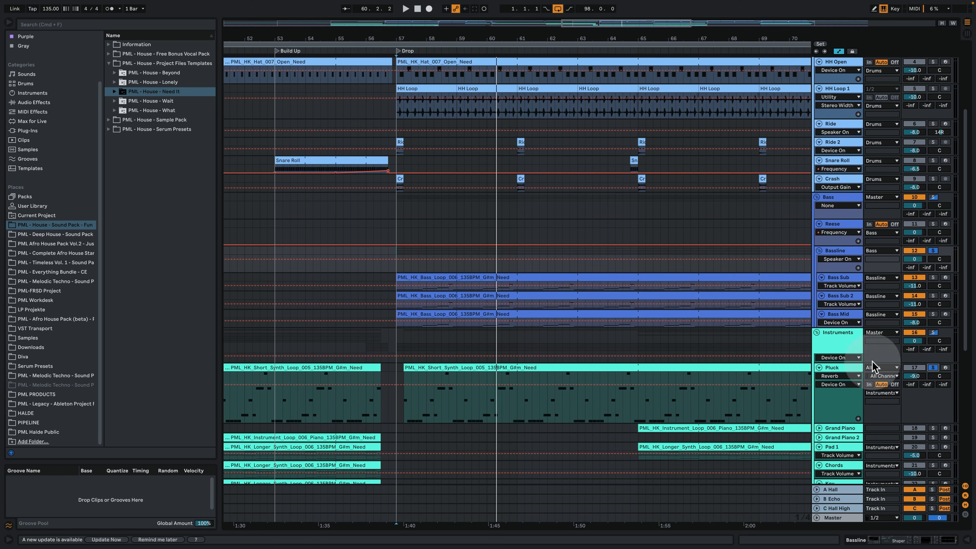
{"action": "left_click", "coordinate": [848, 369]}
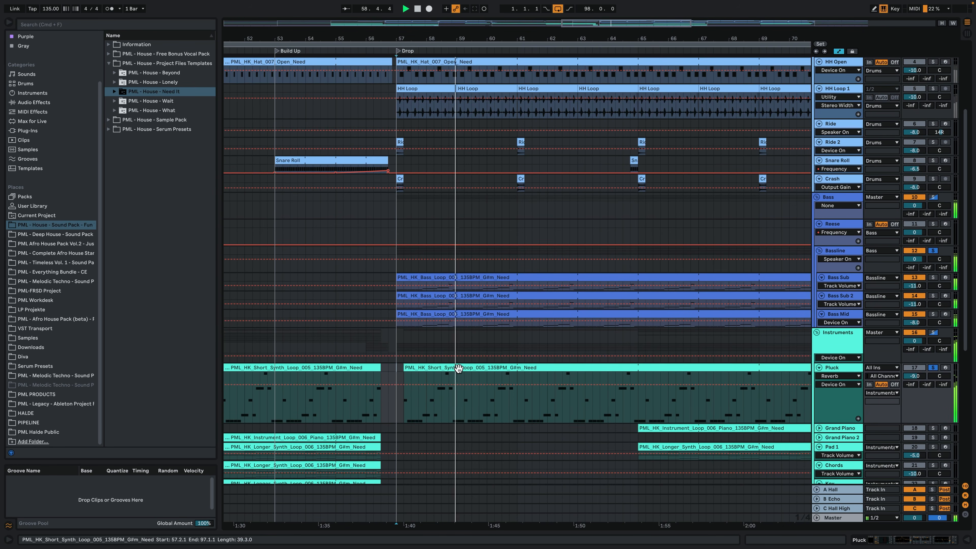
{"action": "left_click_drag", "start_coordinate": [464, 35], "coordinate": [464, 19]}
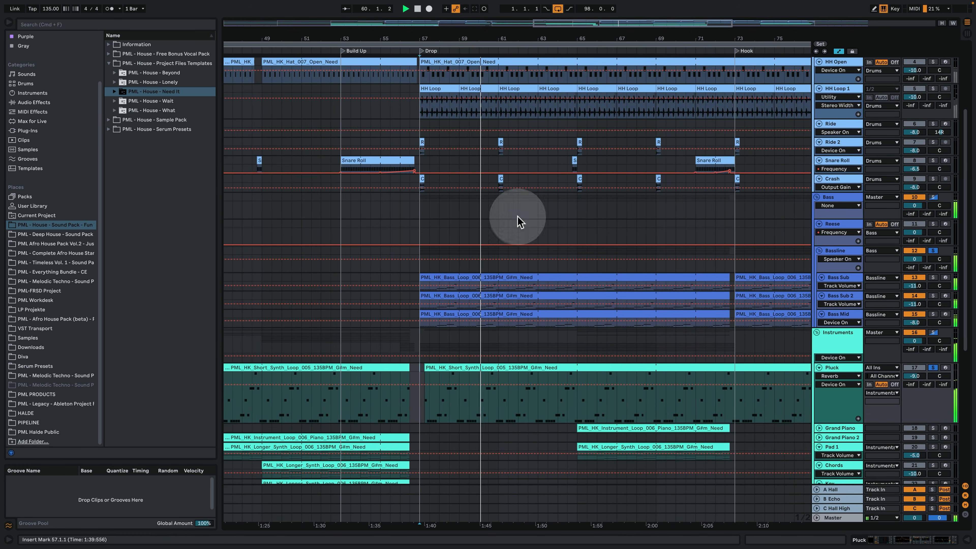
{"action": "scroll", "coordinate": [490, 311], "scroll_direction": "down", "scroll_amount": 3}
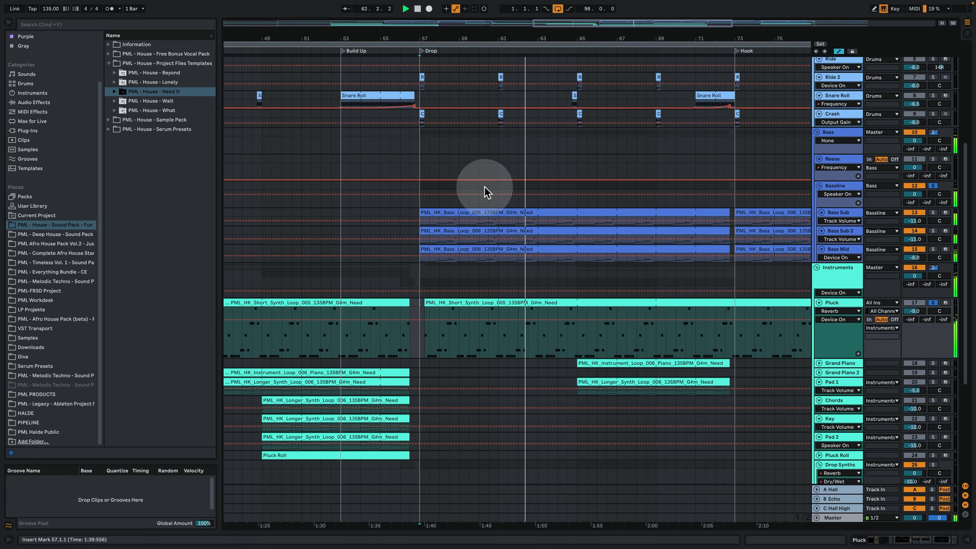
{"action": "key", "text": "space"}
Step: Solo and enlarge the Grand Piano track and play its clip from bar 65
{"action": "left_click", "coordinate": [569, 363]}
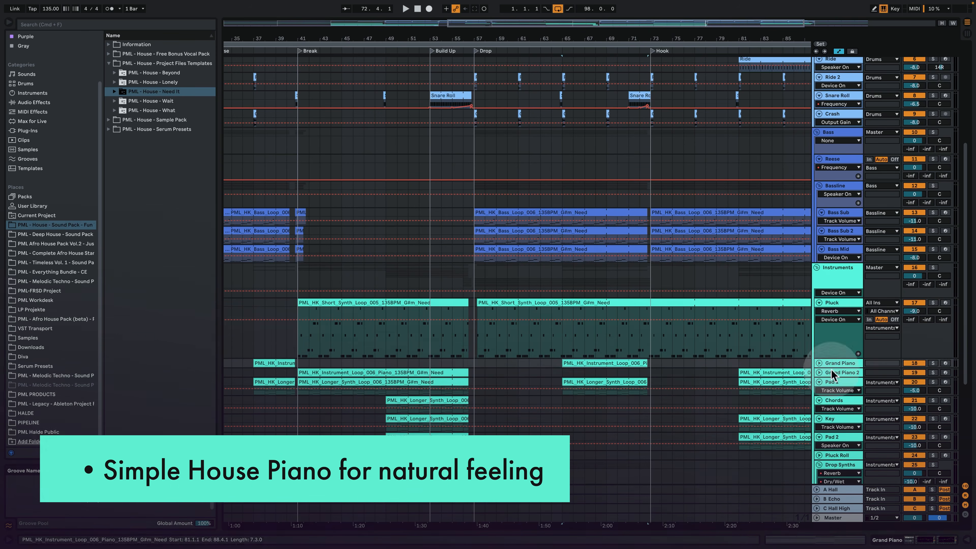
{"action": "left_click", "coordinate": [932, 363]}
{"action": "left_click", "coordinate": [818, 363]}
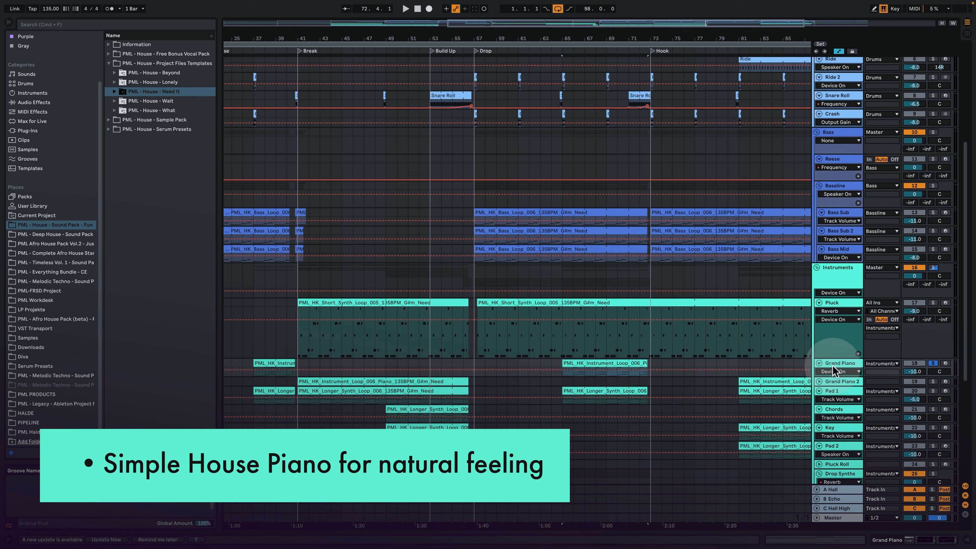
{"action": "key", "text": "space"}
{"action": "left_click_drag", "start_coordinate": [847, 378], "coordinate": [848, 403]}
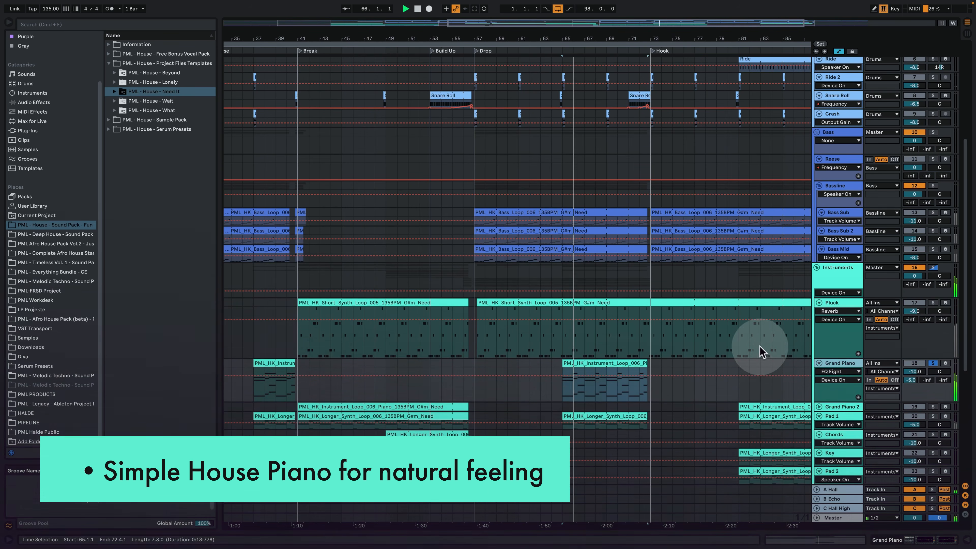
Step: Replay the soloed Grand Piano clip from bar 65 for a closer look at its notes
{"action": "scroll", "coordinate": [741, 328], "scroll_direction": "down", "scroll_amount": 3}
{"action": "key", "text": "space"}
{"action": "left_click_drag", "start_coordinate": [585, 42], "coordinate": [682, 146]}
{"action": "key", "text": "space"}
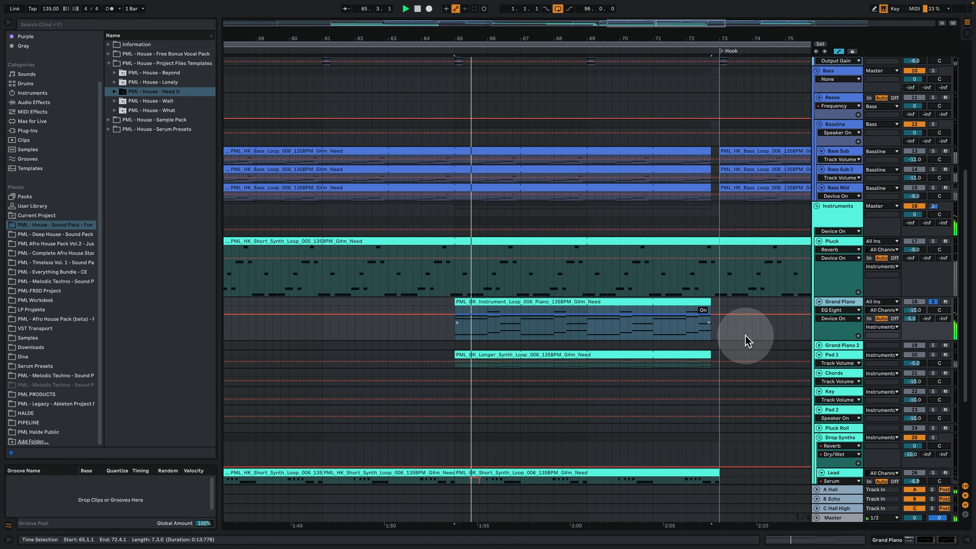
{"action": "left_click_drag", "start_coordinate": [484, 38], "coordinate": [474, 39]}
{"action": "key", "text": "space"}
Step: Solo the Drop Synths group and set the playback start to bar 57
{"action": "scroll", "coordinate": [541, 207], "scroll_direction": "down", "scroll_amount": 4}
{"action": "scroll", "coordinate": [557, 224], "scroll_direction": "down", "scroll_amount": 3}
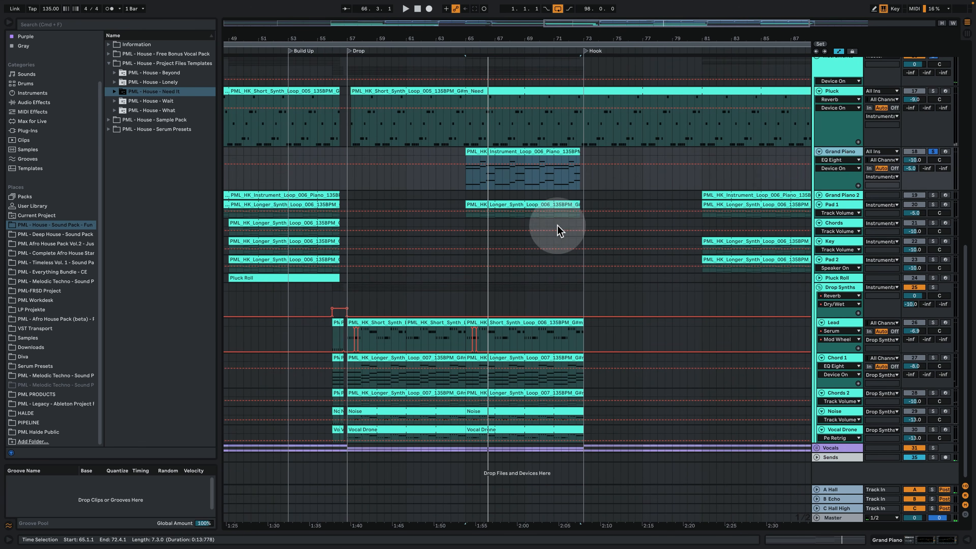
{"action": "left_click", "coordinate": [843, 287]}
{"action": "left_click", "coordinate": [933, 287]}
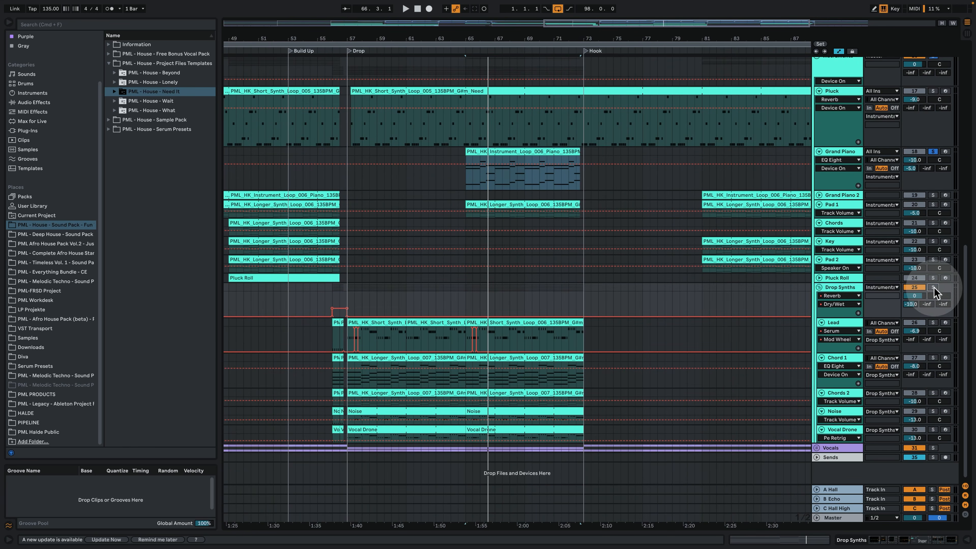
{"action": "left_click", "coordinate": [352, 299]}
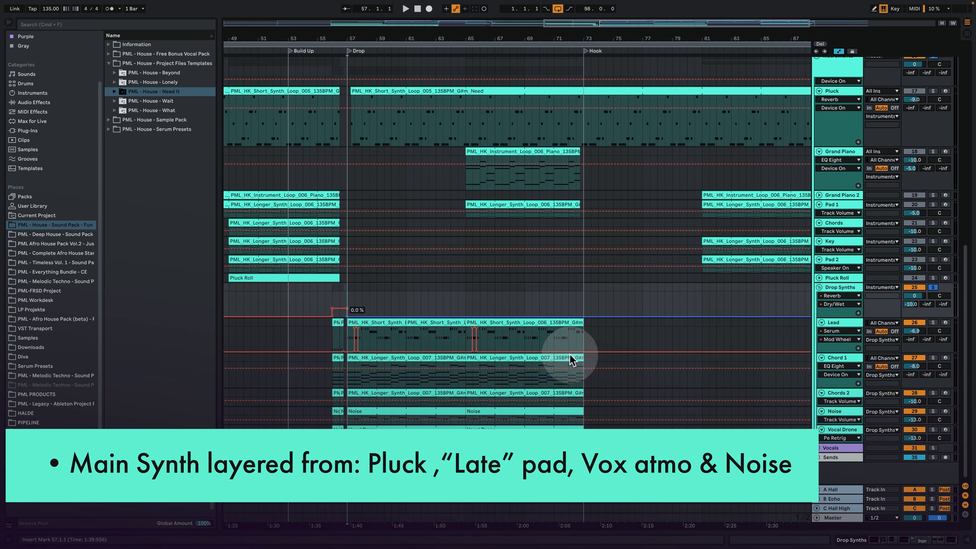
Step: Audition Chord 1 and Chords 2 separately in solo from bar 57, and combine both in the solo
{"action": "left_click", "coordinate": [842, 322]}
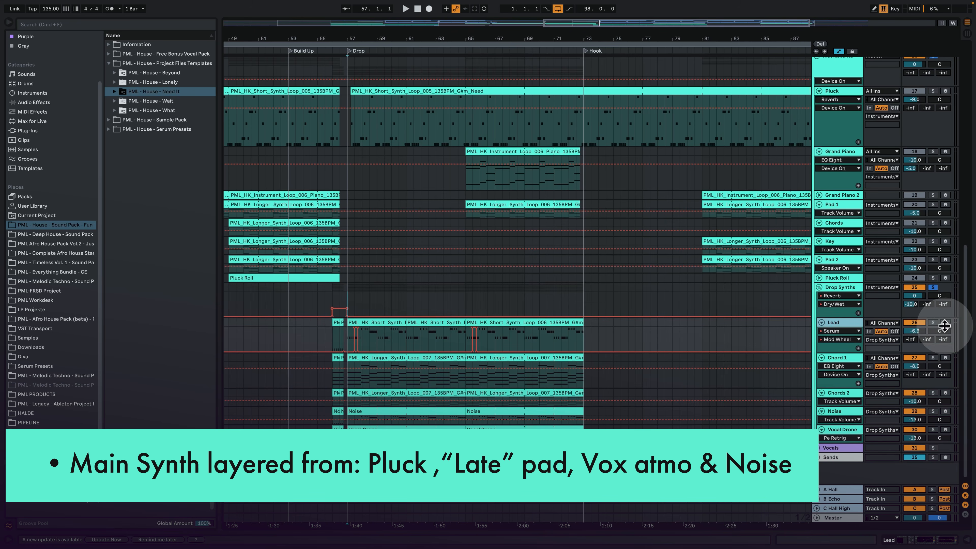
{"action": "left_click", "coordinate": [933, 357]}
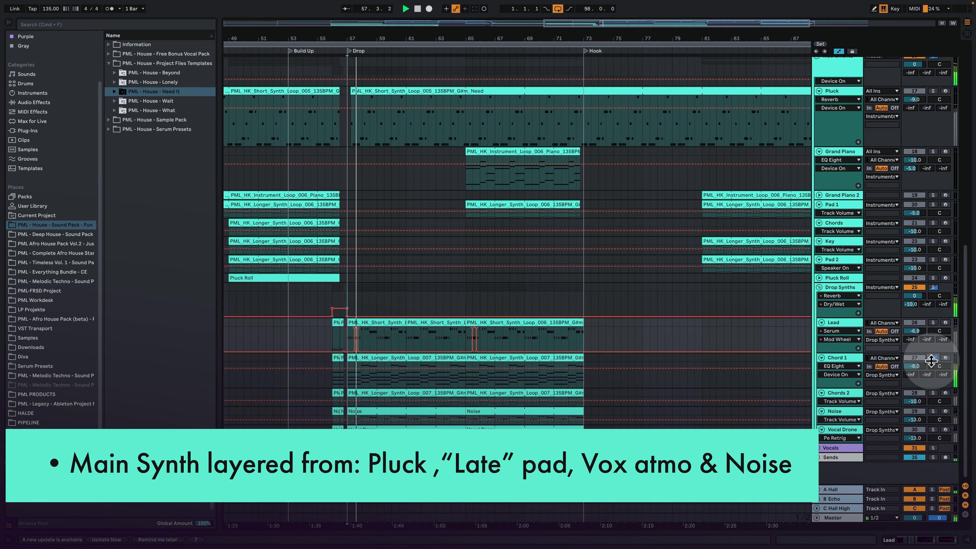
{"action": "left_click", "coordinate": [932, 392]}
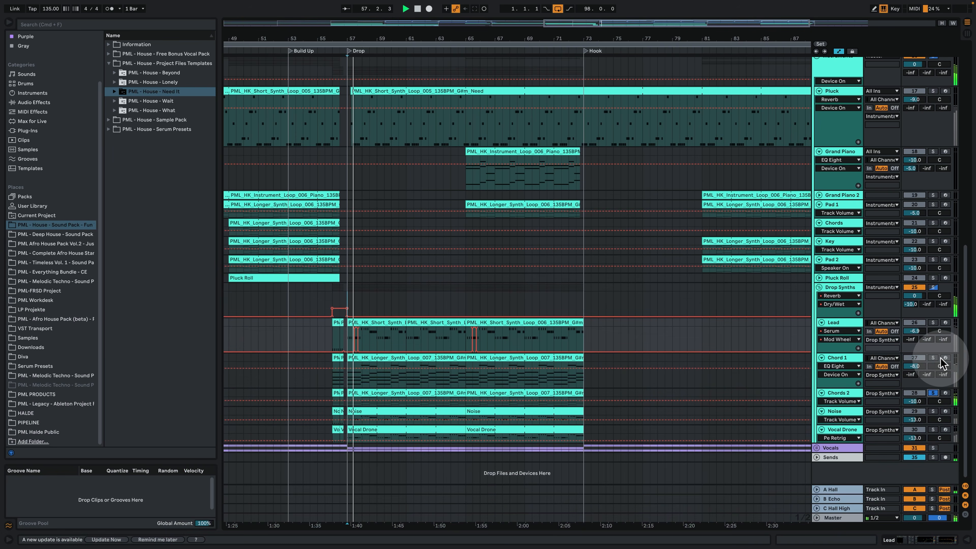
{"action": "left_click", "coordinate": [934, 358]}
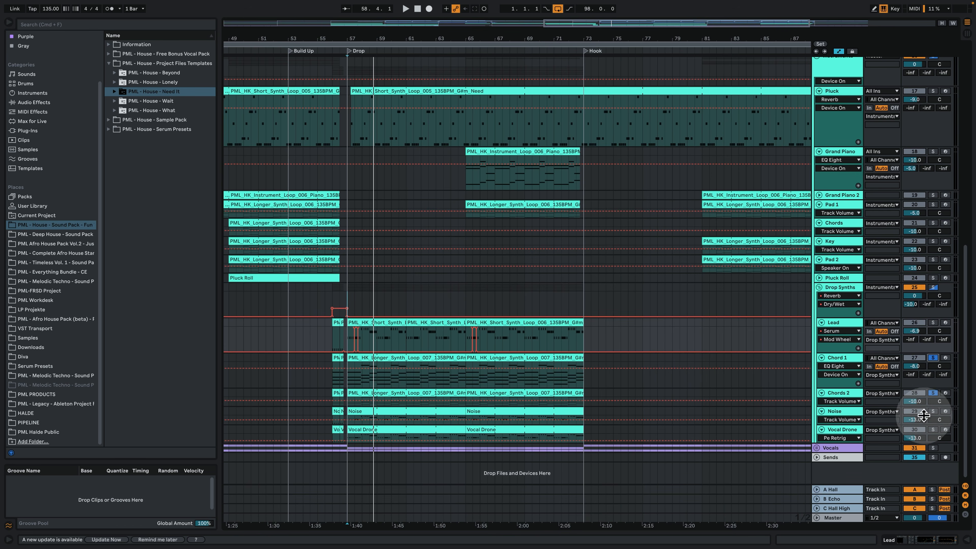
Step: Add the Noise track to the soloed chord layers and play them from bar 57
{"action": "left_click", "coordinate": [933, 411]}
{"action": "left_click", "coordinate": [850, 411]}
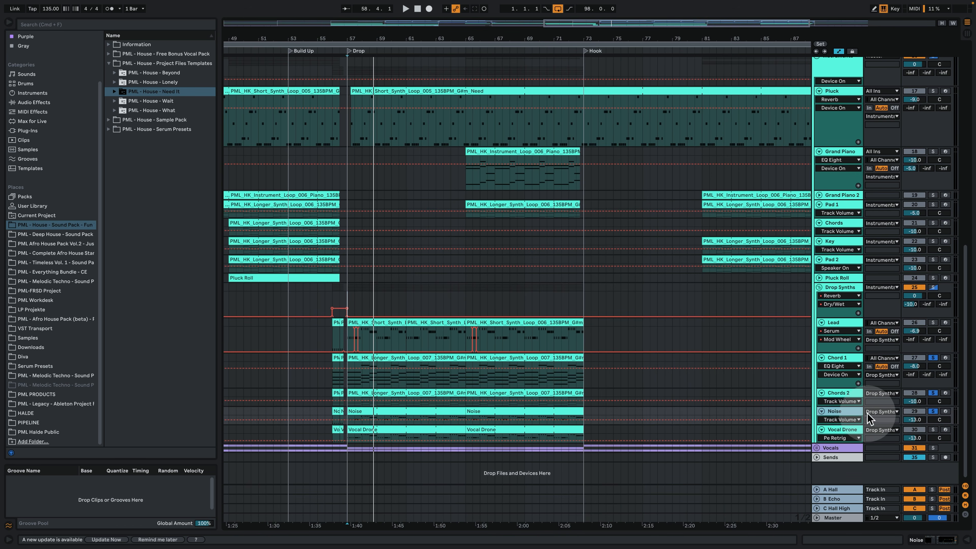
{"action": "key", "text": "space"}
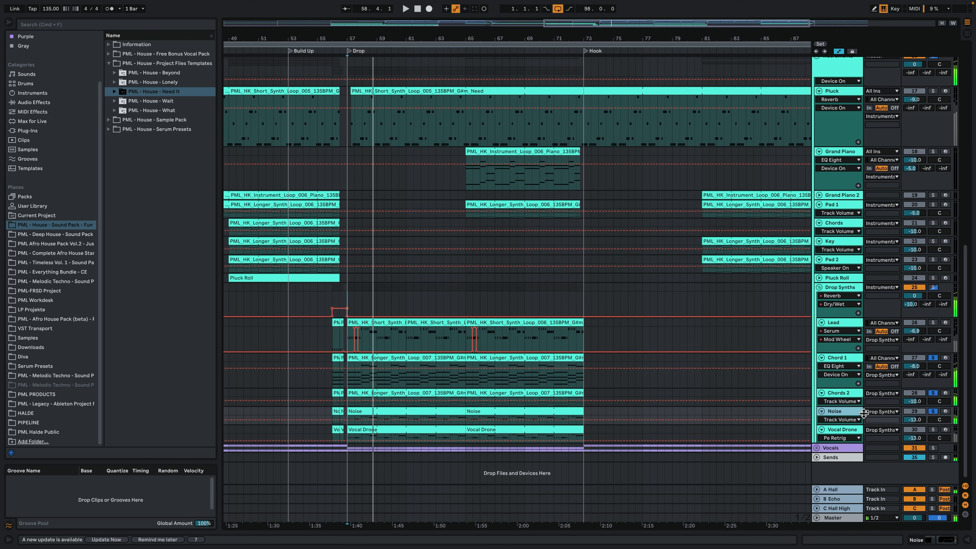
Step: Add the Lead track to the soloed chords and noise and play the layers from bar 57
{"action": "left_click", "coordinate": [933, 322]}
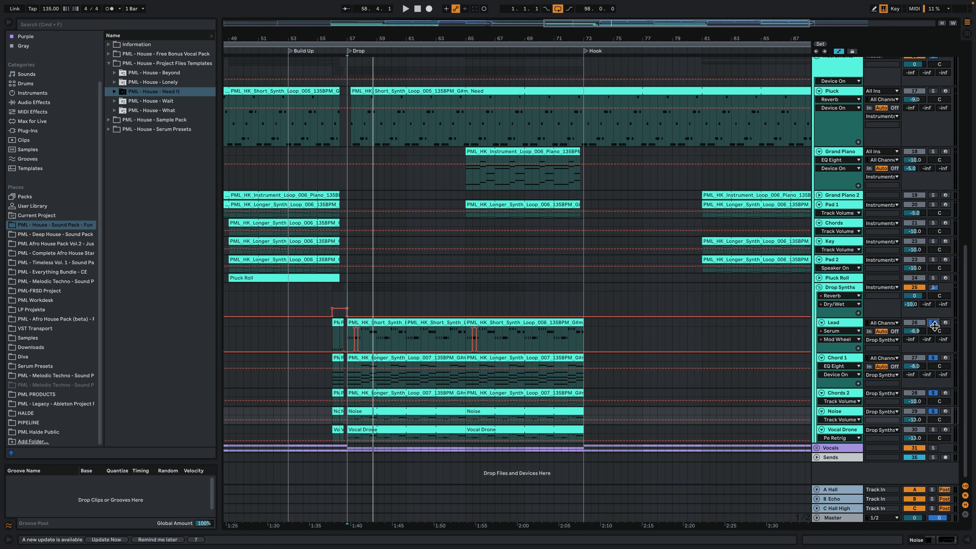
{"action": "key", "text": "space"}
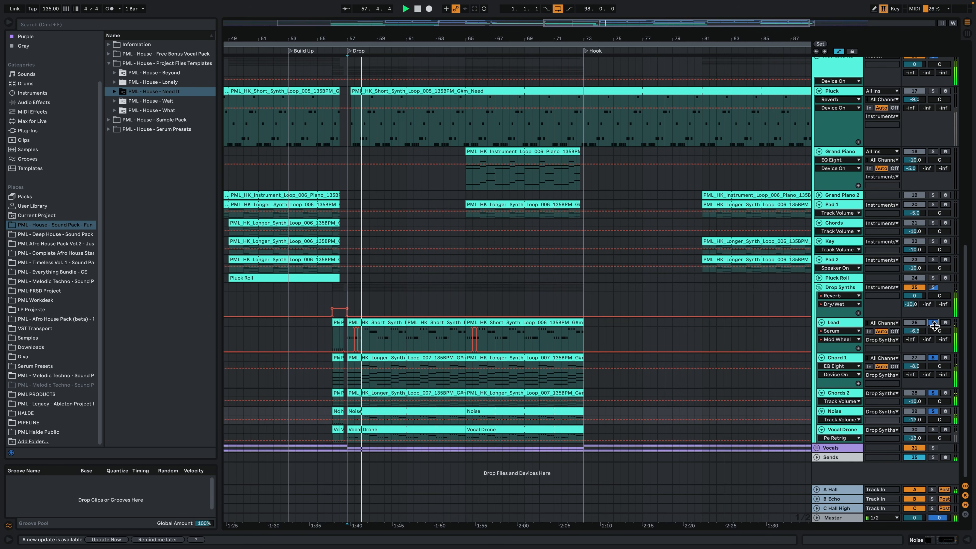
{"action": "key", "text": "space"}
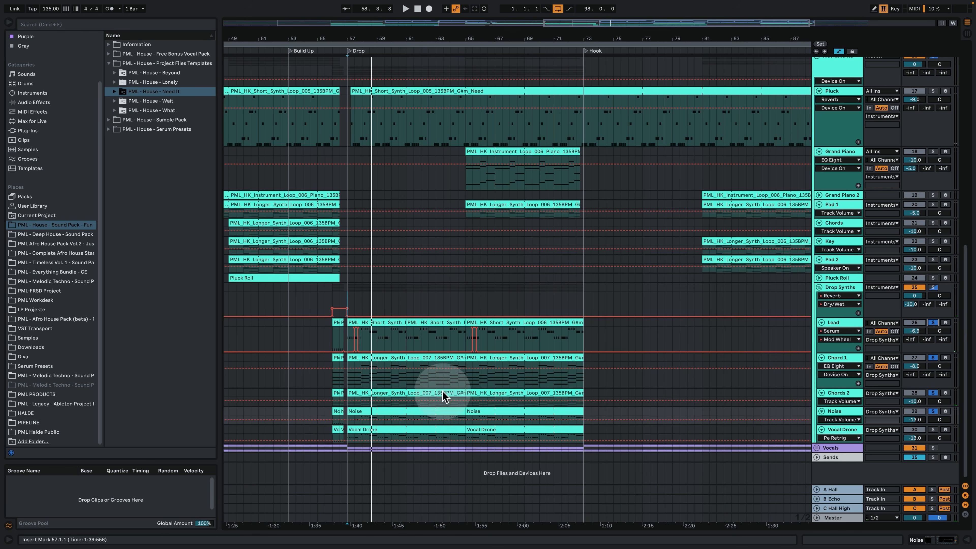
Step: Add the Vocal Drone track to the soloed drop synth layers and play them all from the Drop
{"action": "left_click", "coordinate": [934, 430]}
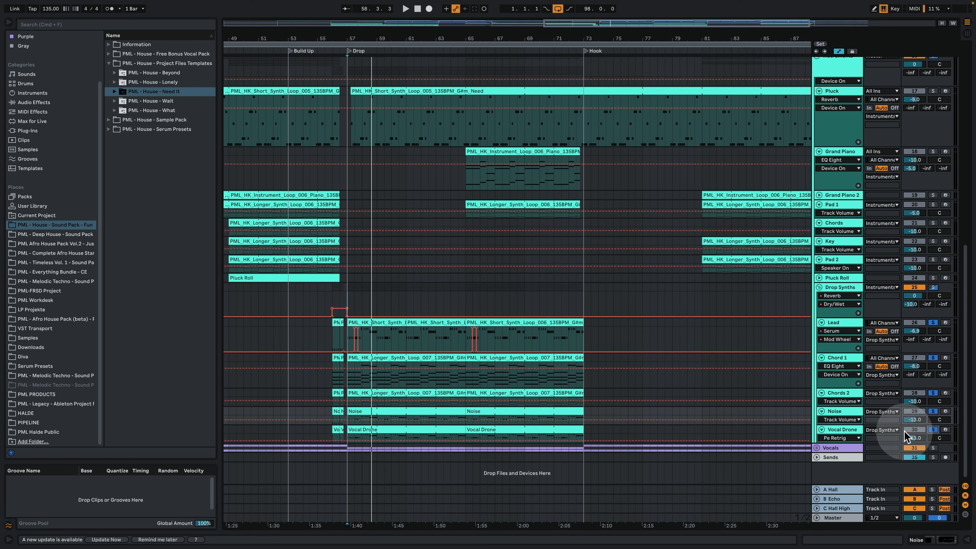
{"action": "left_click", "coordinate": [858, 428]}
{"action": "left_click_drag", "start_coordinate": [366, 38], "coordinate": [366, 69]}
{"action": "key", "text": "space"}
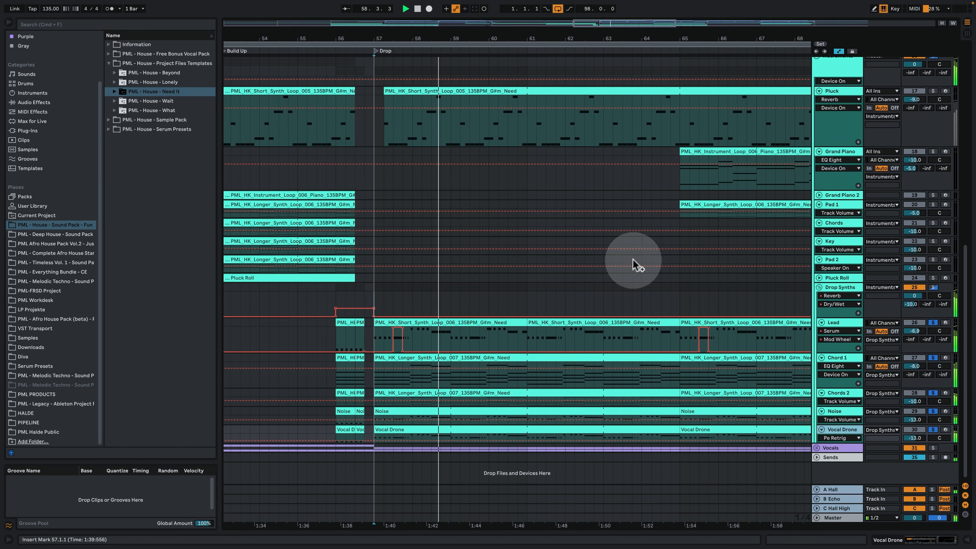
{"action": "left_click_drag", "start_coordinate": [400, 45], "coordinate": [399, 23]}
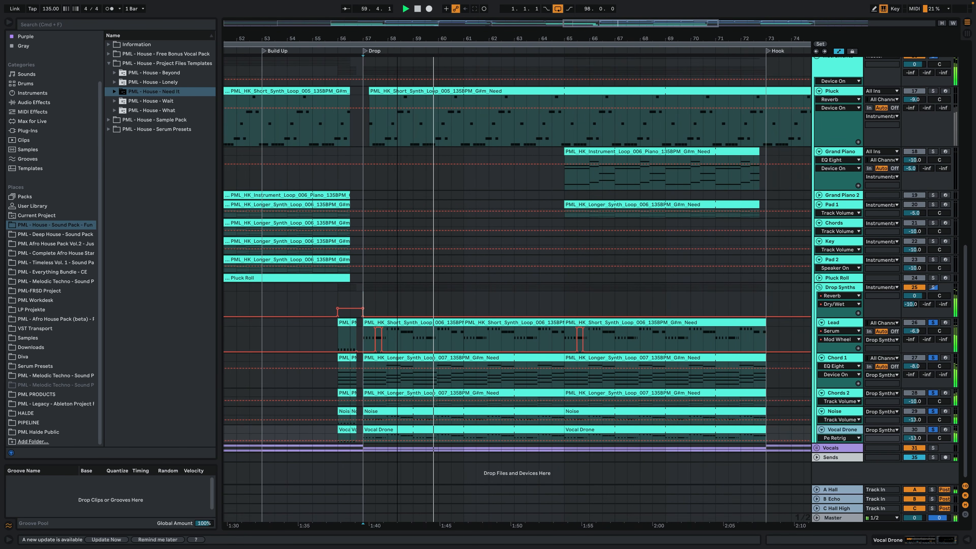
{"action": "key", "text": "space"}
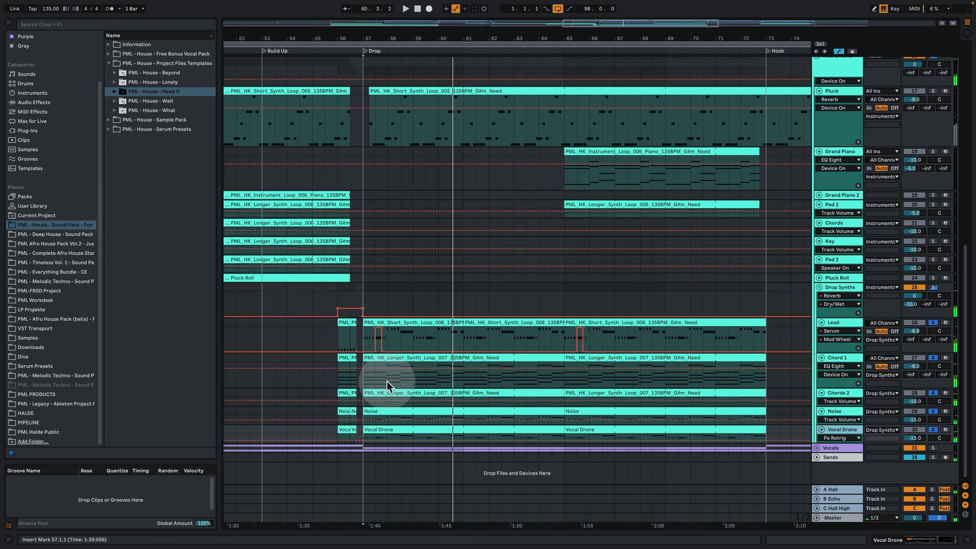
{"action": "left_click_drag", "start_coordinate": [473, 40], "coordinate": [472, 16]}
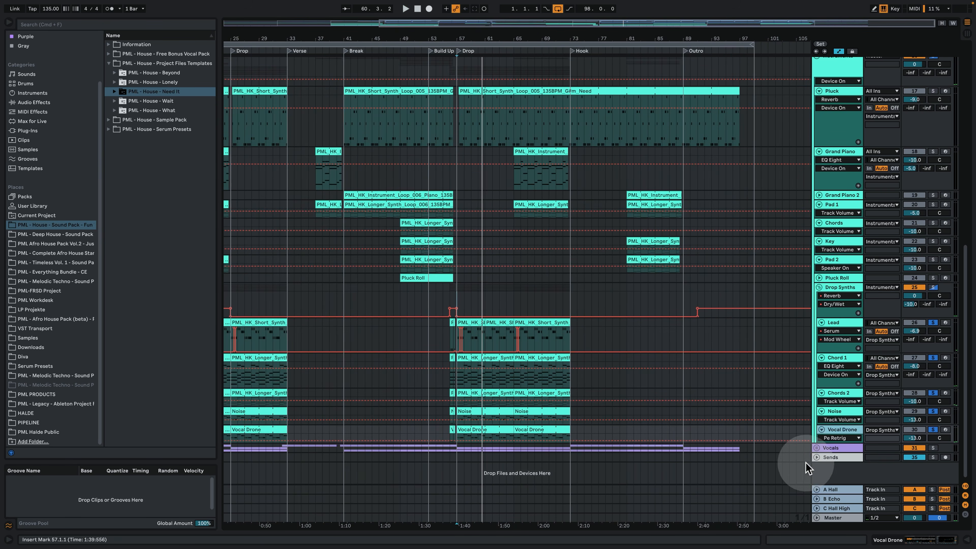
Step: Expand the Vocals group and its Vocal Lead track, and audition the Vocal Lead in solo from the Hook at bar 73
{"action": "left_click", "coordinate": [817, 448]}
{"action": "scroll", "coordinate": [780, 453], "scroll_direction": "down", "scroll_amount": 5}
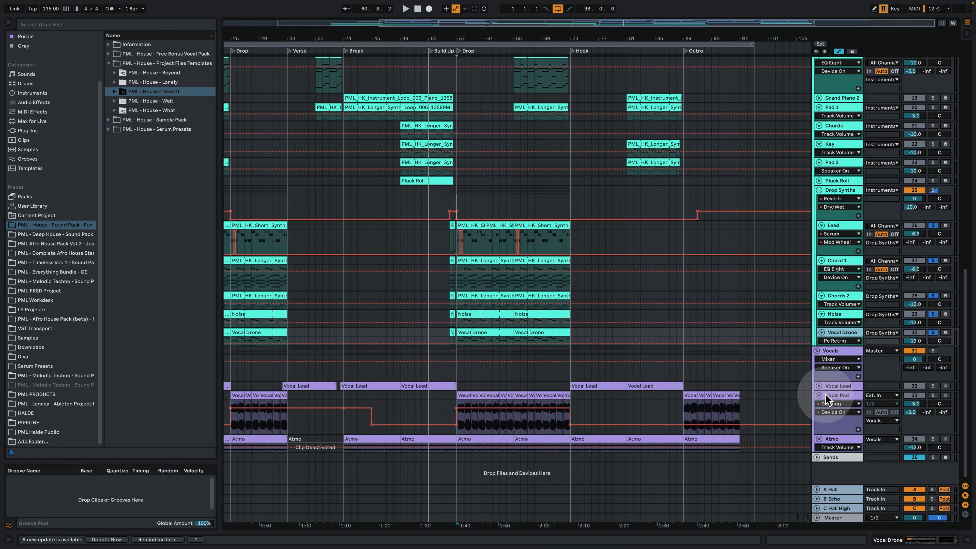
{"action": "left_click", "coordinate": [819, 386]}
{"action": "scroll", "coordinate": [615, 379], "scroll_direction": "down", "scroll_amount": 1}
{"action": "left_click", "coordinate": [584, 372]}
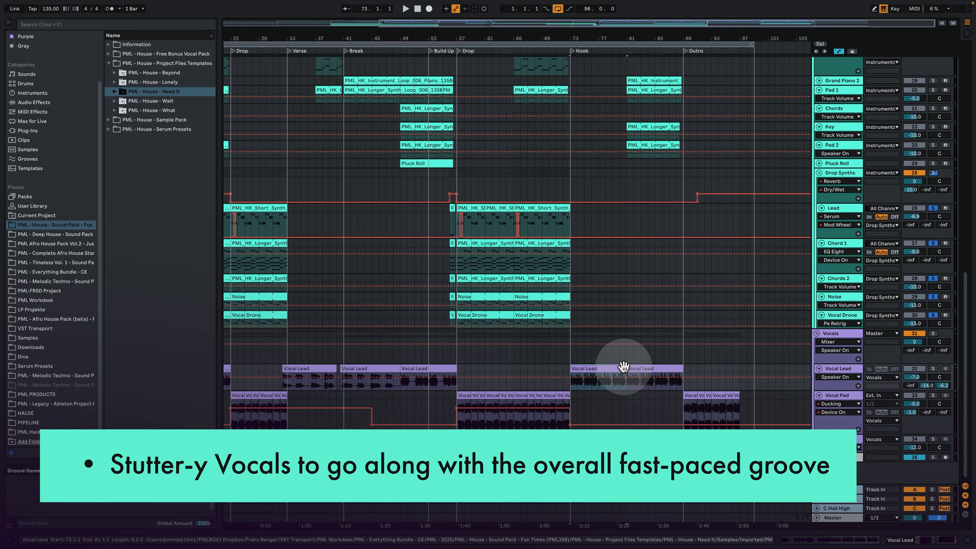
{"action": "left_click", "coordinate": [932, 368]}
{"action": "key", "text": "space"}
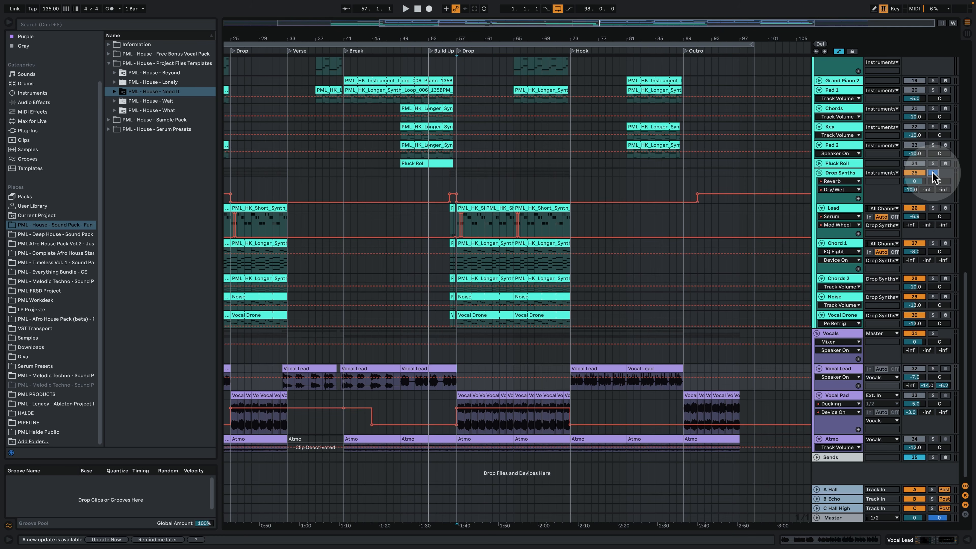
Step: Audition the Drop Synths group in solo from bar 57 and take it out of solo
{"action": "key", "text": "space"}
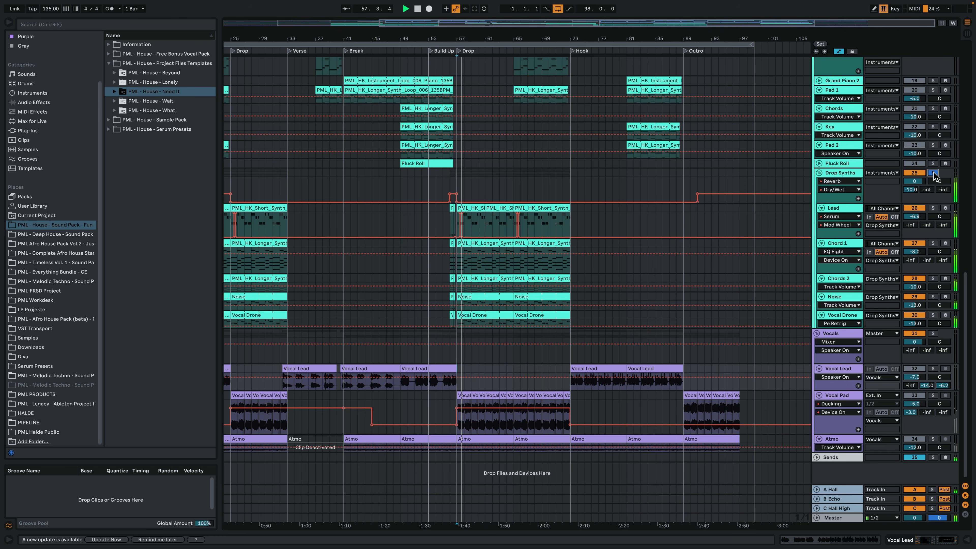
{"action": "left_click", "coordinate": [933, 173]}
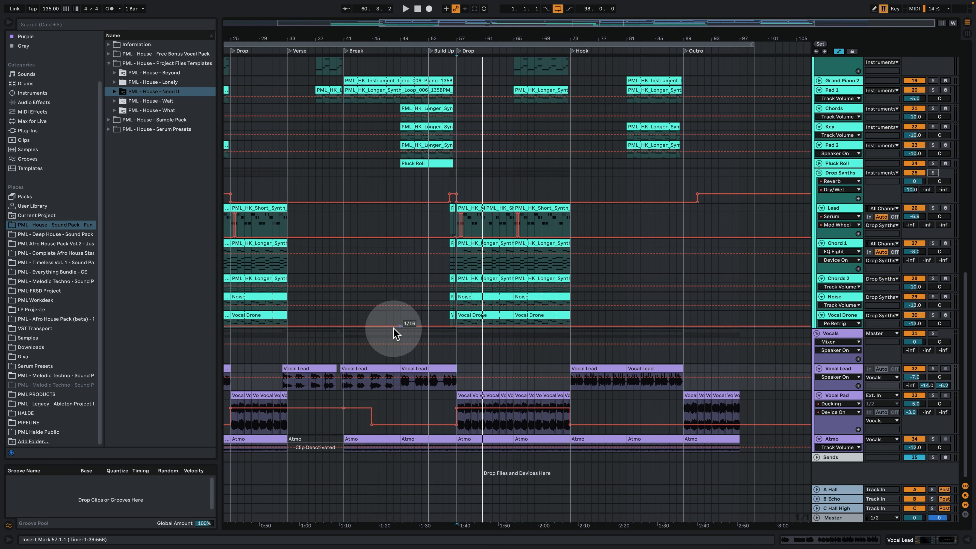
Step: Play the full arrangement from the Verse at bar 17 with all tracks active
{"action": "left_click_drag", "start_coordinate": [448, 39], "coordinate": [560, 37]}
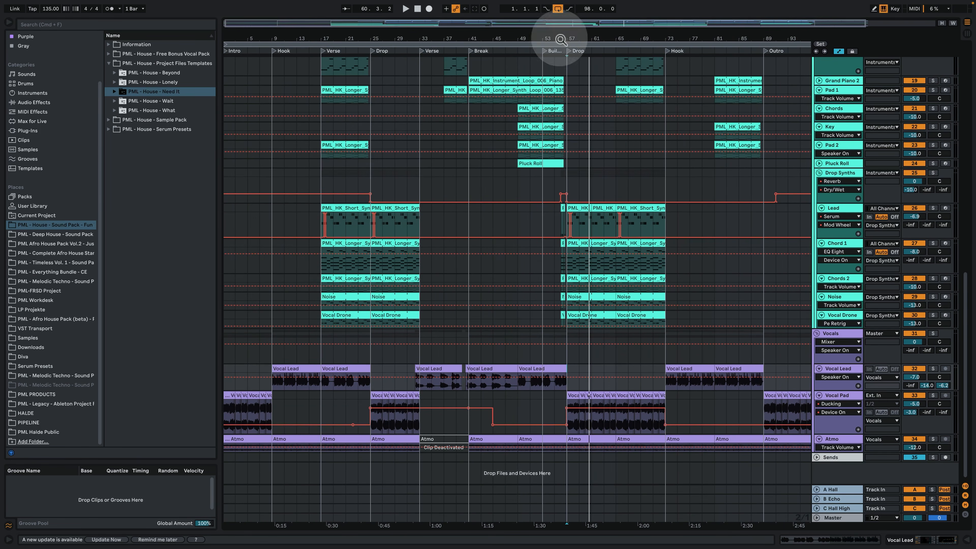
{"action": "left_click", "coordinate": [335, 338]}
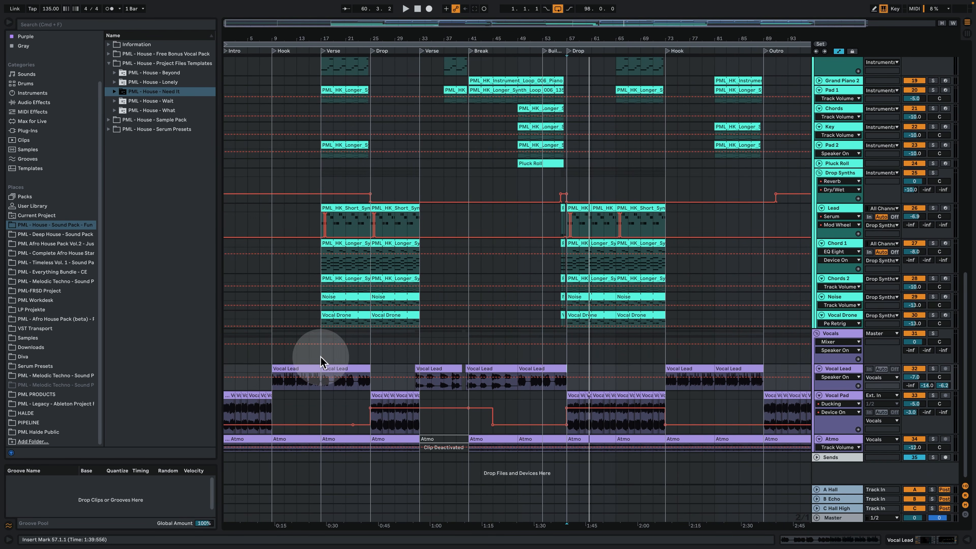
{"action": "left_click", "coordinate": [321, 361]}
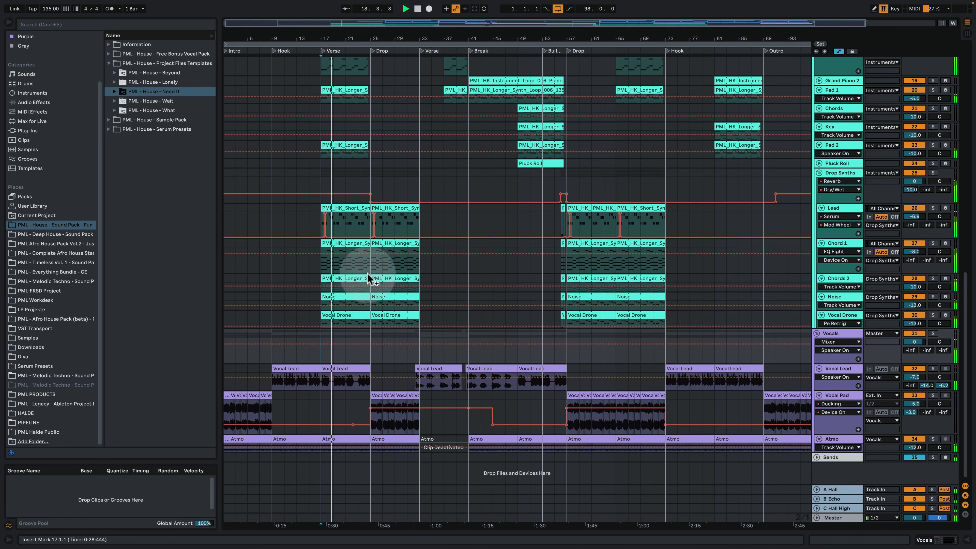
{"action": "left_click", "coordinate": [343, 40]}
{"action": "left_click_drag", "start_coordinate": [343, 39], "coordinate": [378, 50]}
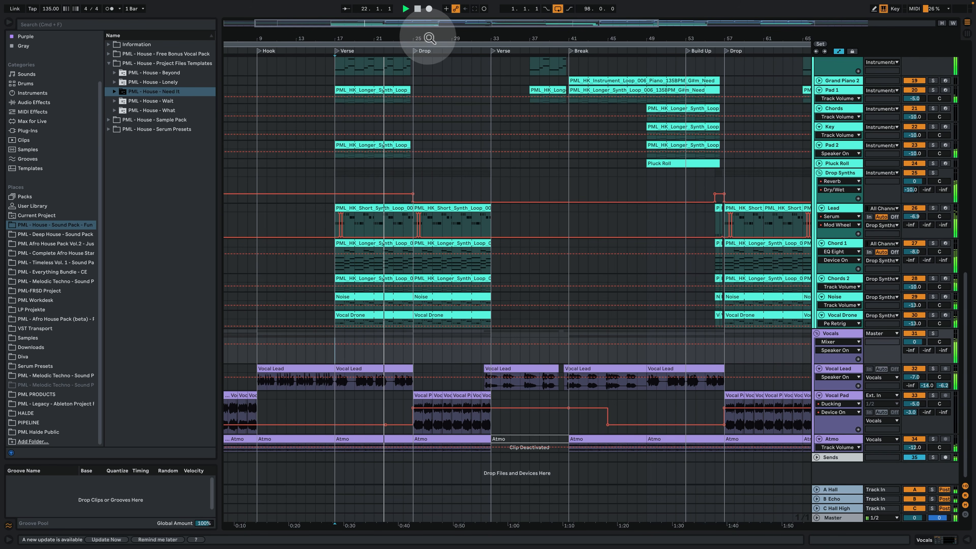
{"action": "left_click_drag", "start_coordinate": [428, 39], "coordinate": [367, 38]}
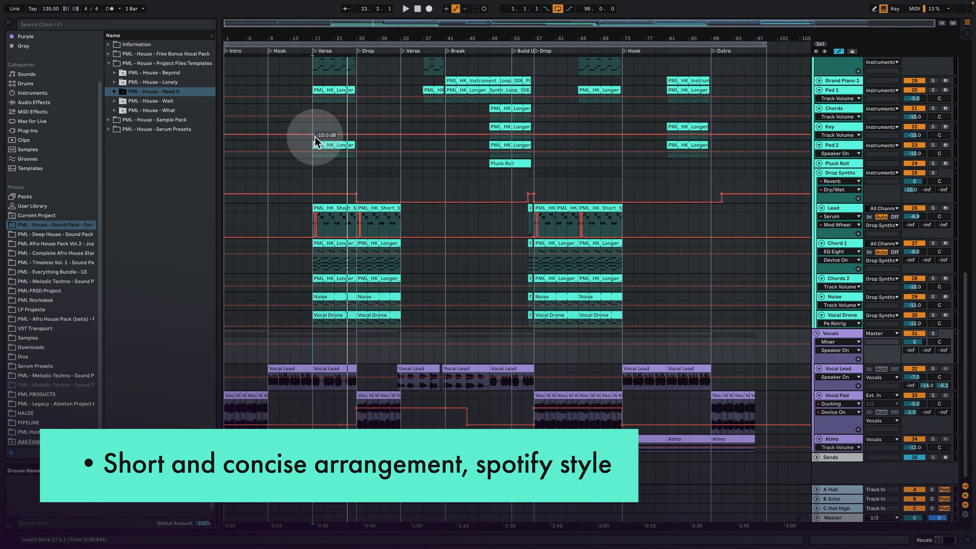
Step: Hide the automation lanes and optimize the track heights of the arrangement
{"action": "scroll", "coordinate": [374, 187], "scroll_direction": "up", "scroll_amount": 2}
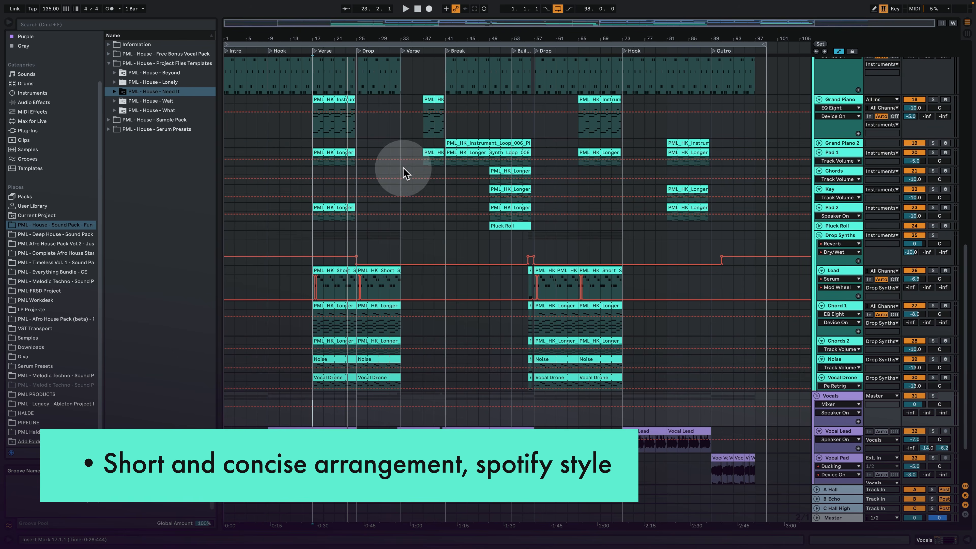
{"action": "left_click", "coordinate": [838, 51]}
{"action": "scroll", "coordinate": [588, 257], "scroll_direction": "up", "scroll_amount": 1}
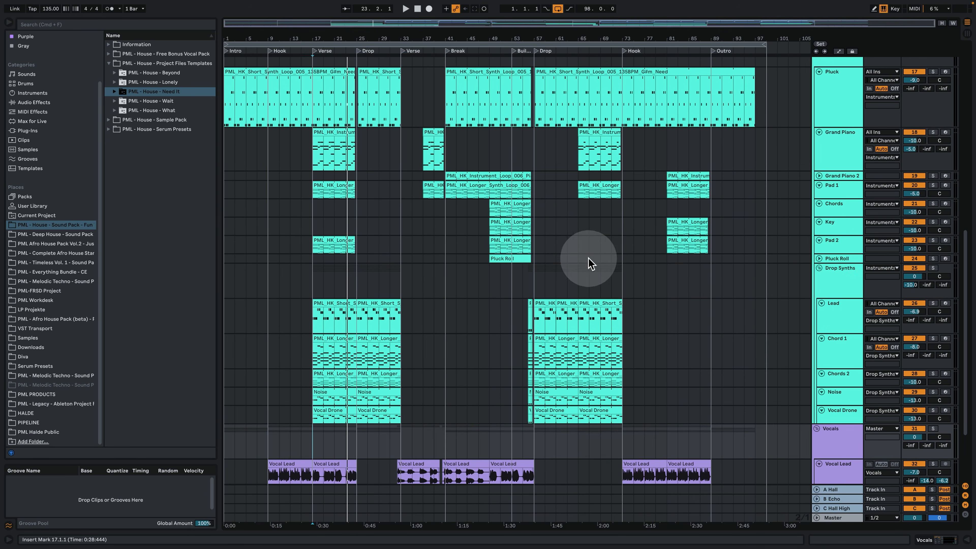
{"action": "left_click", "coordinate": [942, 24]}
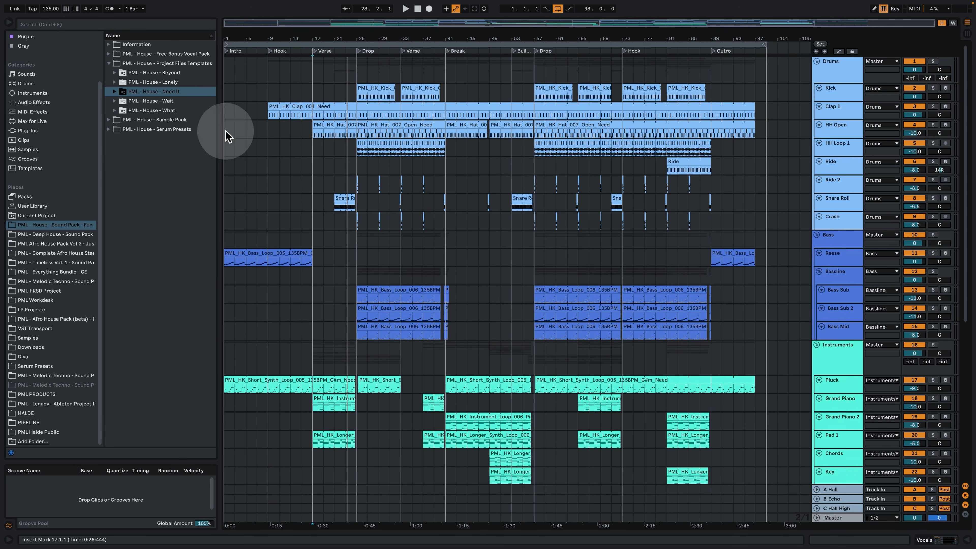
Step: Highlight bars 49 to 51, 53 to 57, 57 to 65 and 65 to 73 on the Ride track to review those sections
{"action": "mouse_move", "coordinate": [268, 159]}
{"action": "left_mouse_down"}
{"action": "mouse_move", "coordinate": [218, 149]}
{"action": "mouse_move", "coordinate": [405, 170]}
{"action": "mouse_move", "coordinate": [493, 163]}
{"action": "left_mouse_up"}
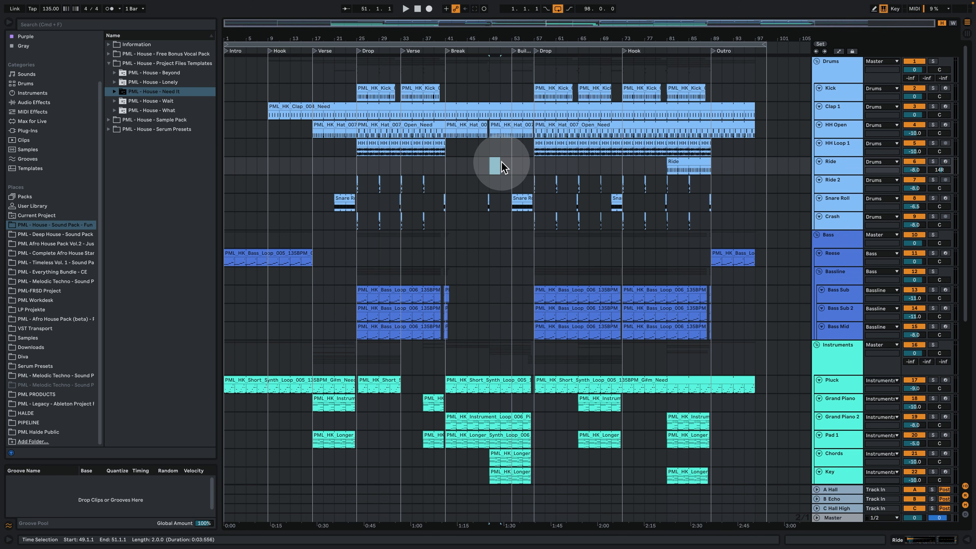
{"action": "left_click_drag", "start_coordinate": [508, 163], "coordinate": [532, 168]}
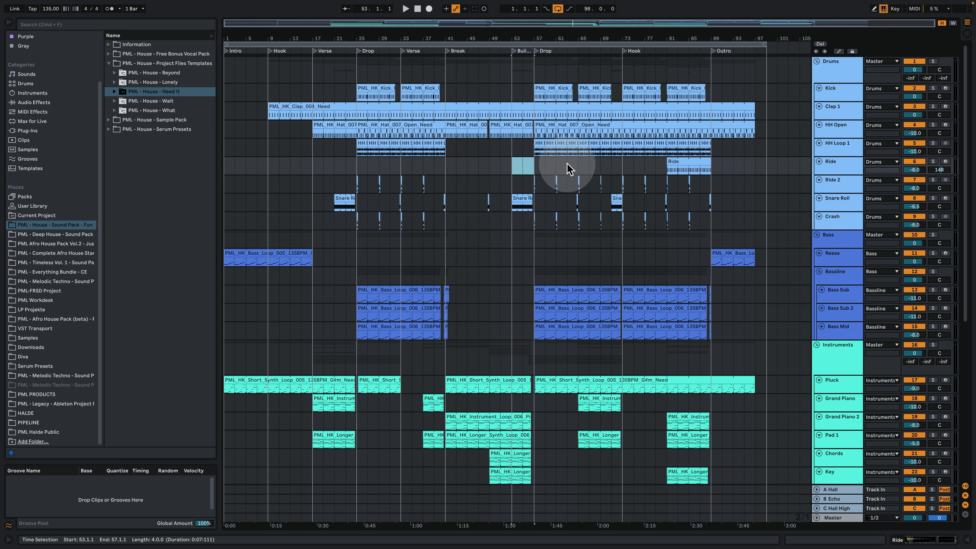
{"action": "left_click_drag", "start_coordinate": [578, 168], "coordinate": [539, 170]}
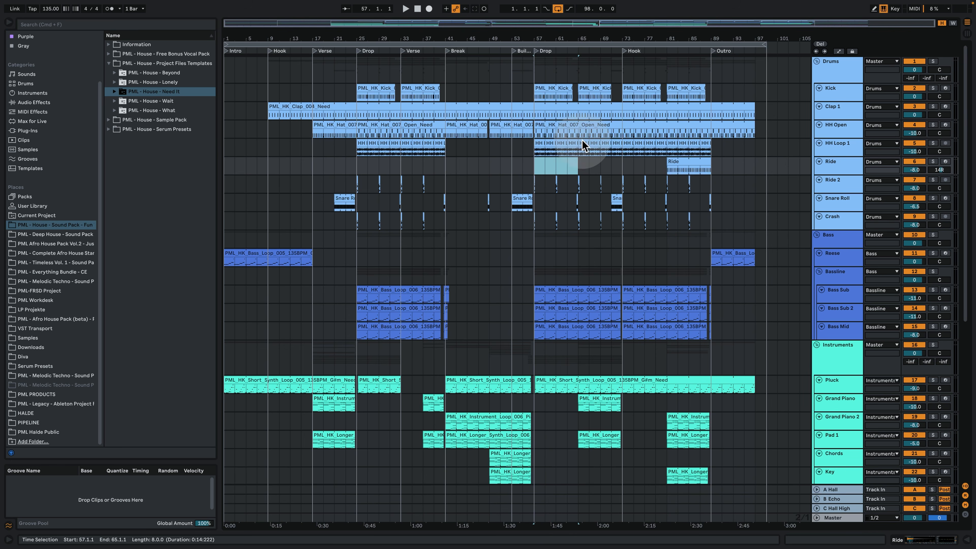
{"action": "scroll", "coordinate": [609, 180], "scroll_direction": "down", "scroll_amount": 2}
{"action": "scroll", "coordinate": [600, 216], "scroll_direction": "up", "scroll_amount": 2}
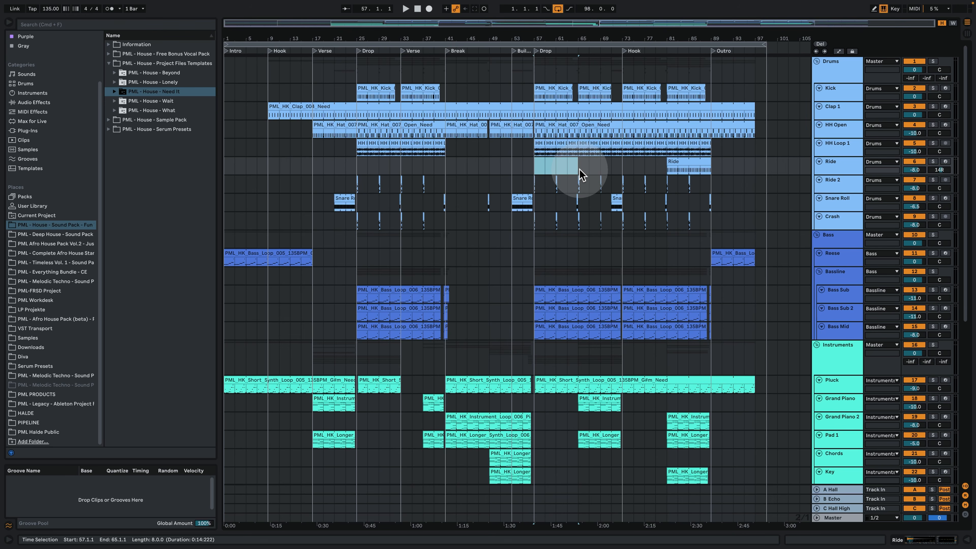
{"action": "left_click_drag", "start_coordinate": [581, 168], "coordinate": [615, 170]}
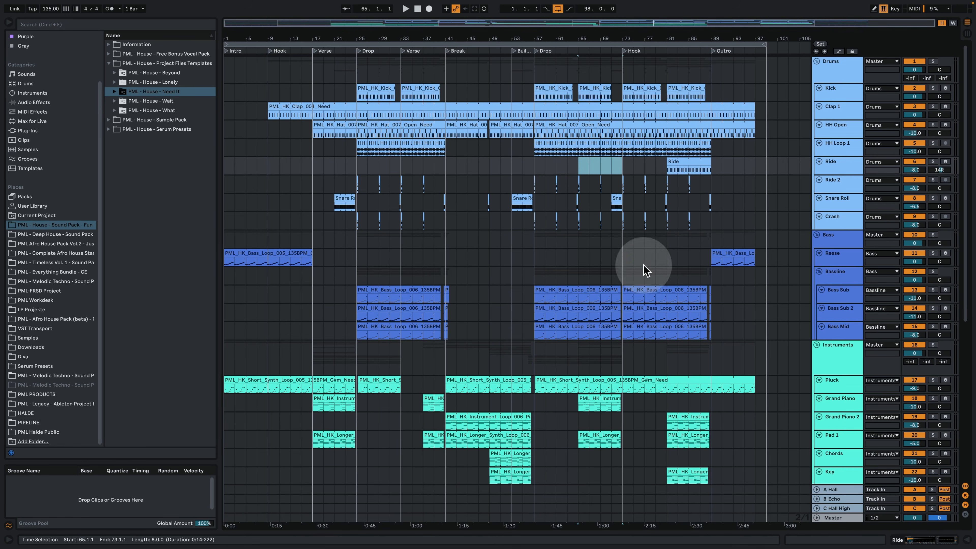
Step: Collapse the Instruments group and play the Outro from bar 89
{"action": "scroll", "coordinate": [631, 406], "scroll_direction": "down", "scroll_amount": 10}
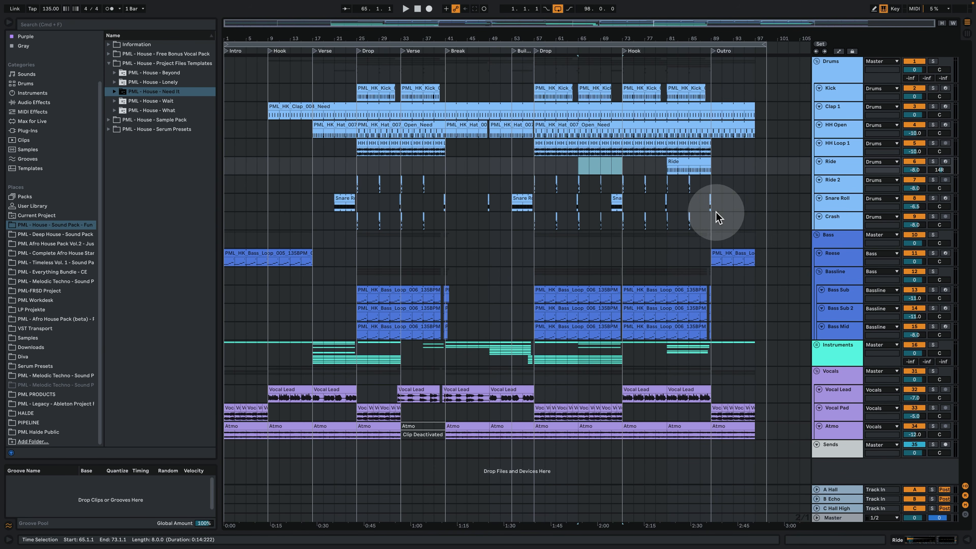
{"action": "left_click", "coordinate": [711, 88]}
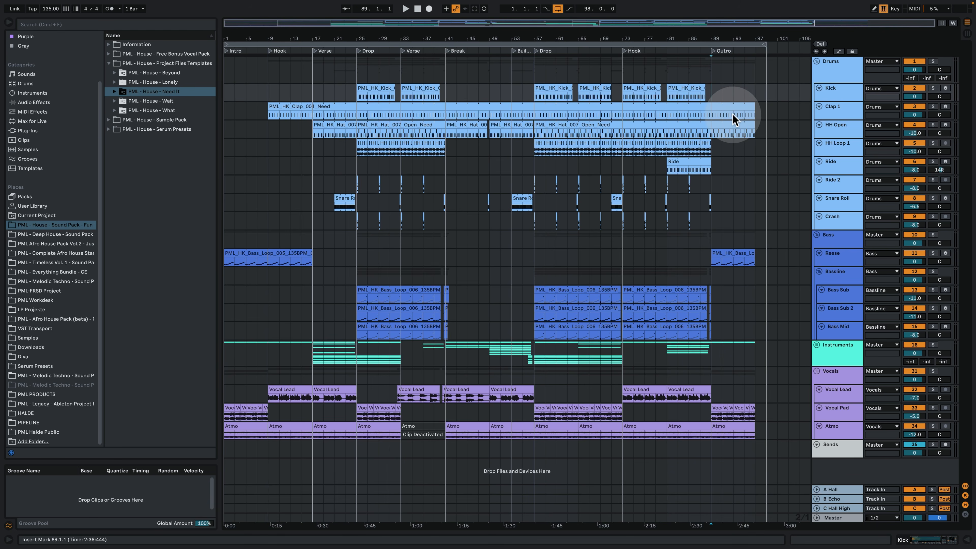
{"action": "key", "text": "space"}
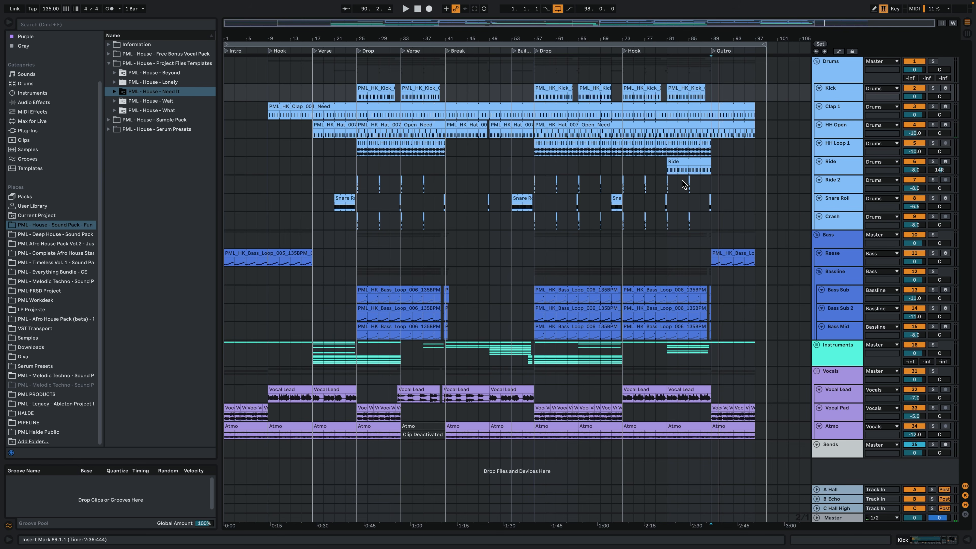
Step: Play from bar 69, jump playback to the Outro, and highlight bars 73 to 89 across the Bass group
{"action": "left_click", "coordinate": [605, 167]}
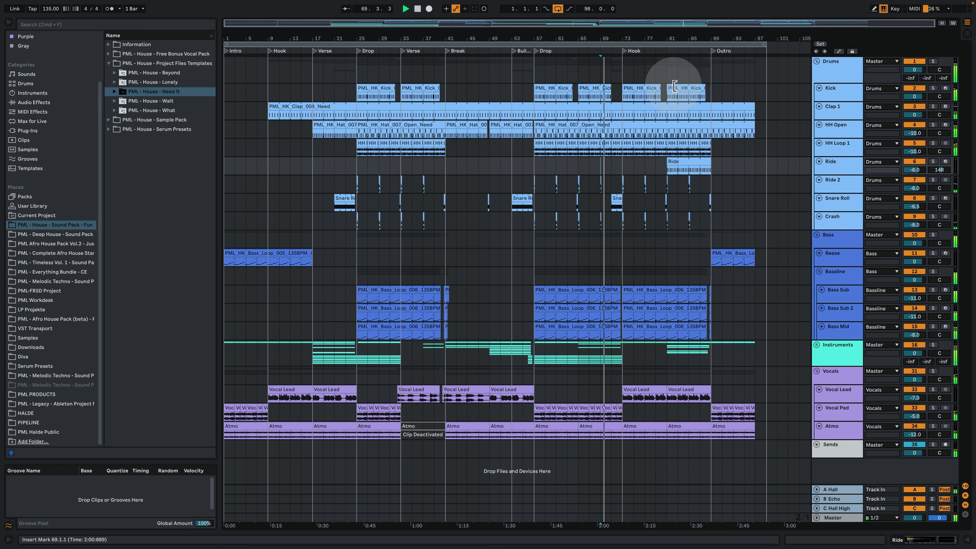
{"action": "left_click", "coordinate": [713, 51]}
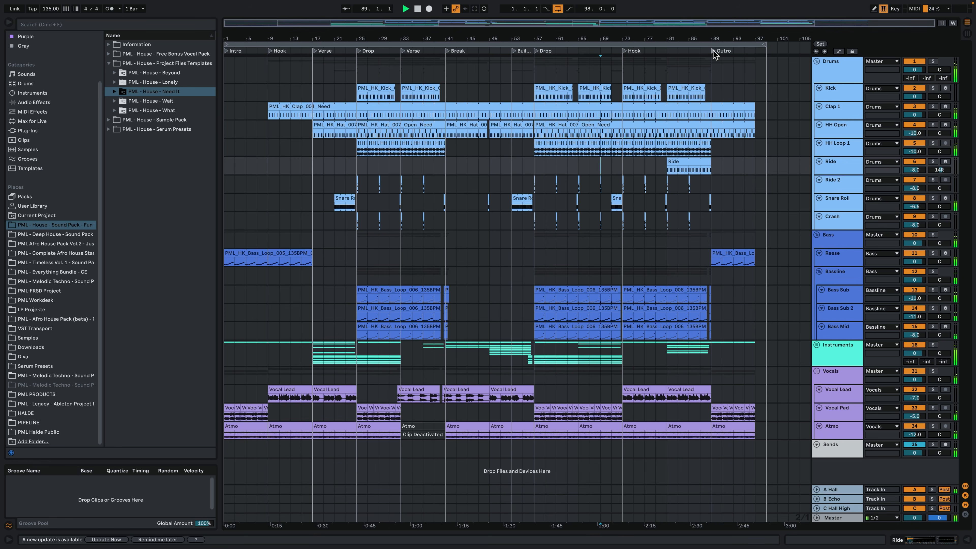
{"action": "left_click", "coordinate": [692, 198]}
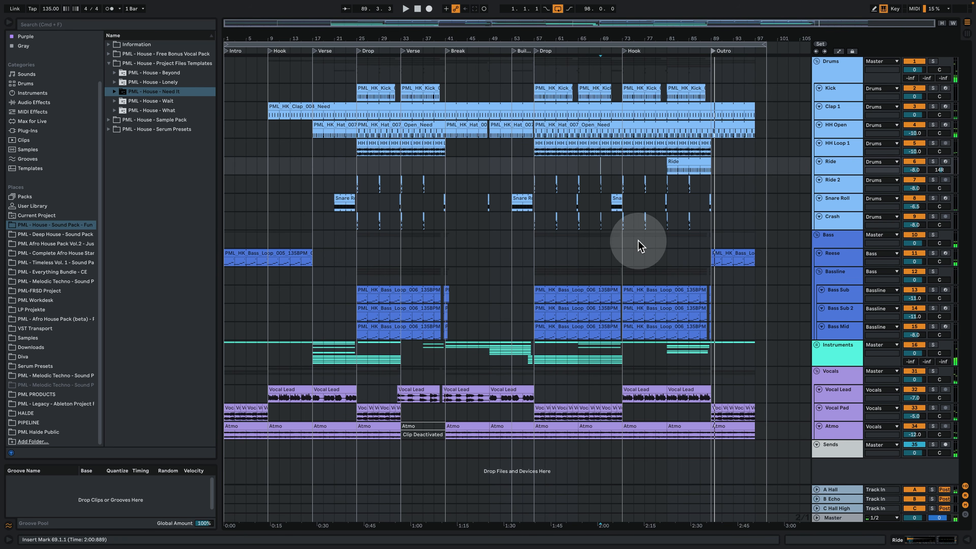
{"action": "left_click_drag", "start_coordinate": [625, 245], "coordinate": [704, 242]}
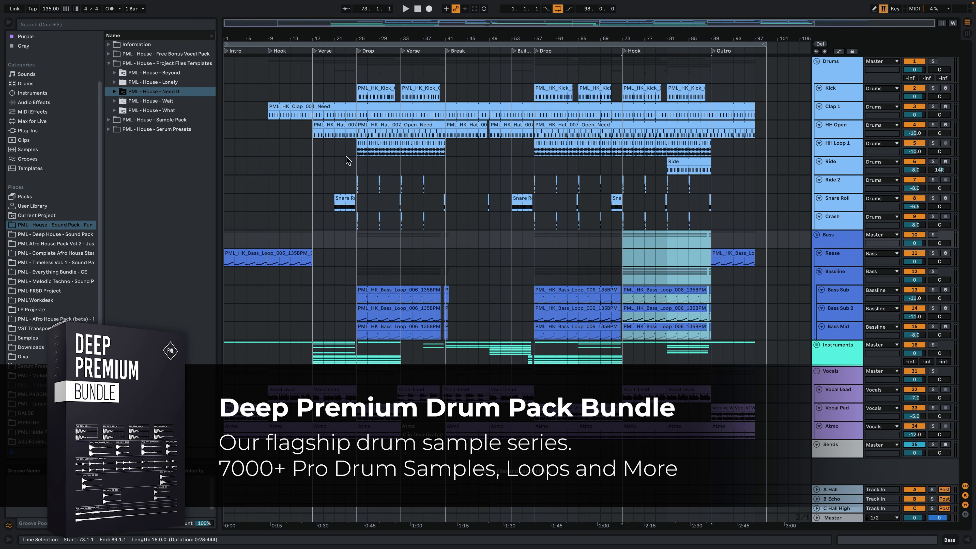
{"action": "left_click", "coordinate": [281, 225]}
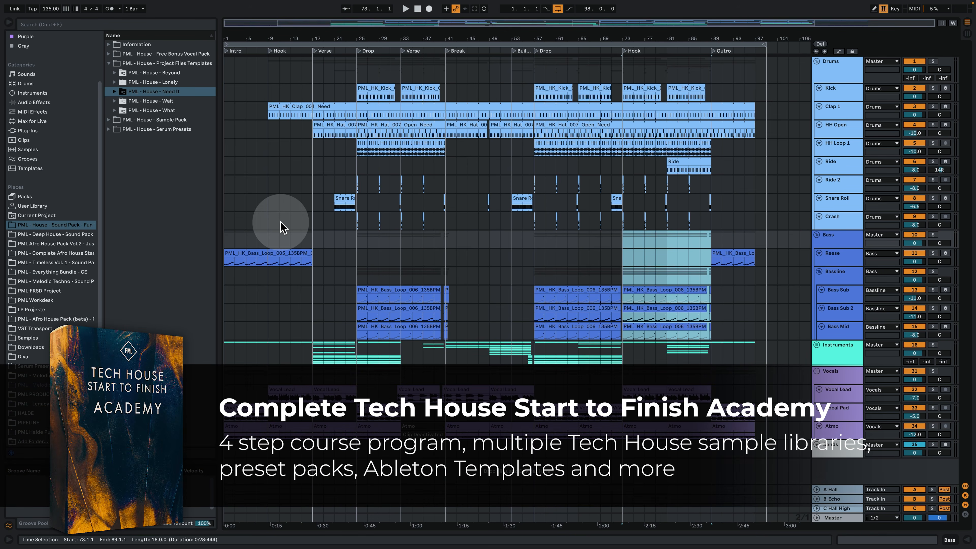
{"action": "left_click", "coordinate": [256, 232]}
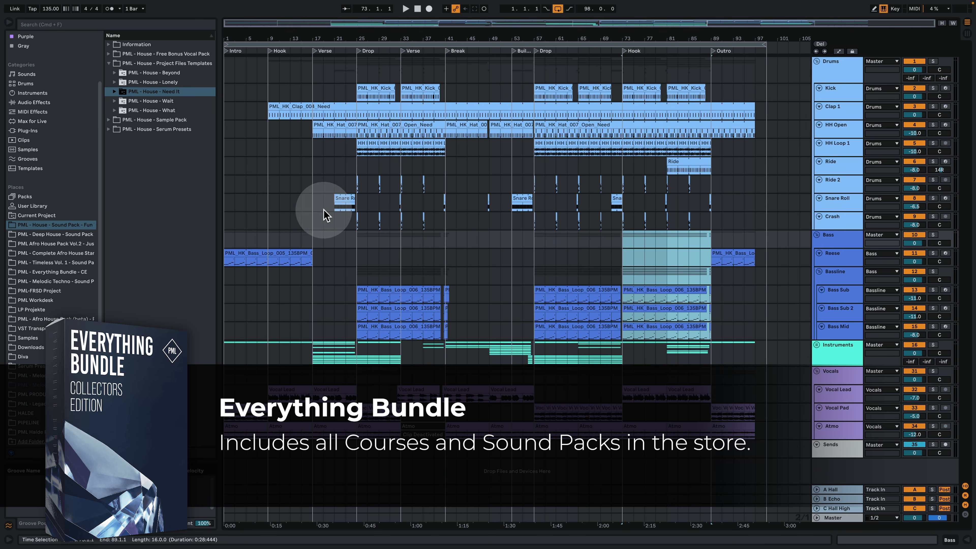
{"action": "left_click", "coordinate": [350, 212]}
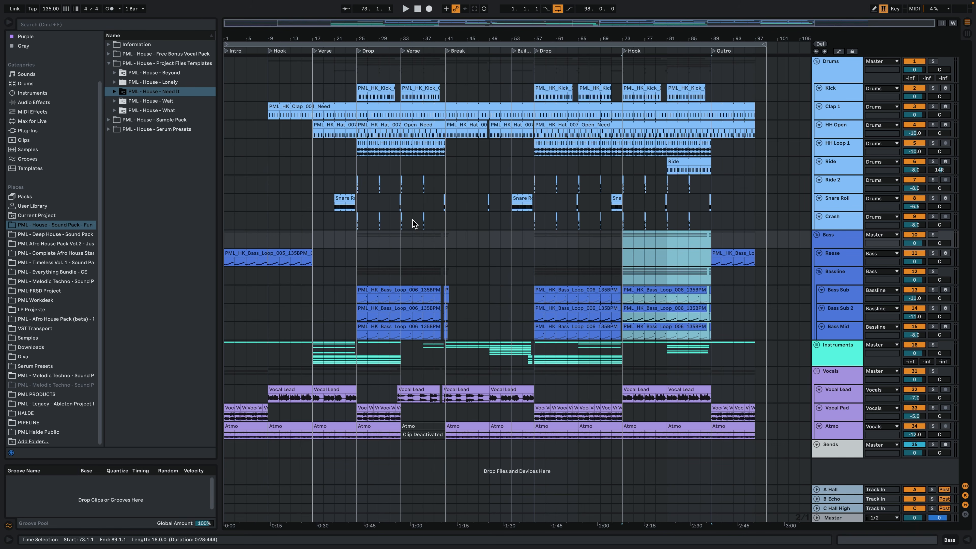
Step: Play the arrangement from bar 1 and examine the notes and device chain of the Reese bass track
{"action": "left_click", "coordinate": [226, 243]}
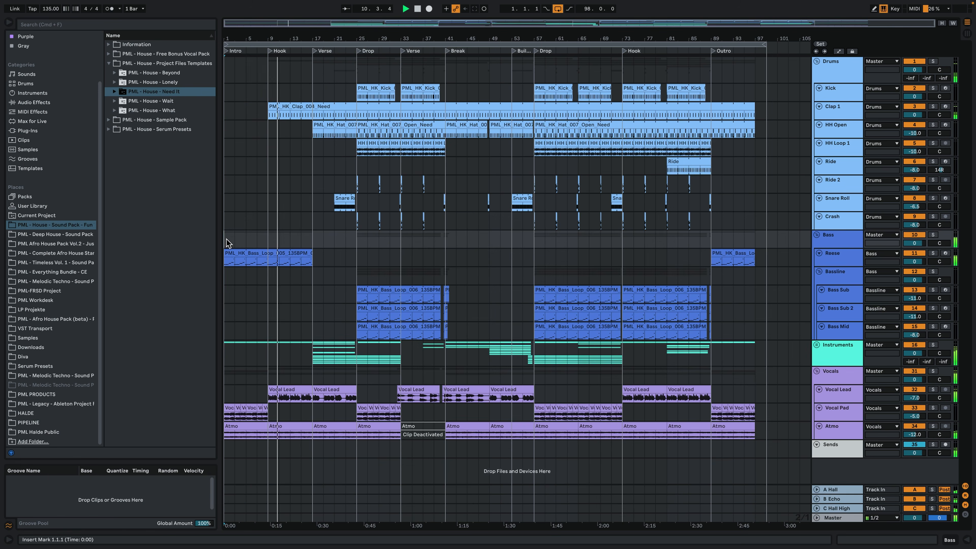
{"action": "left_click", "coordinate": [333, 239]}
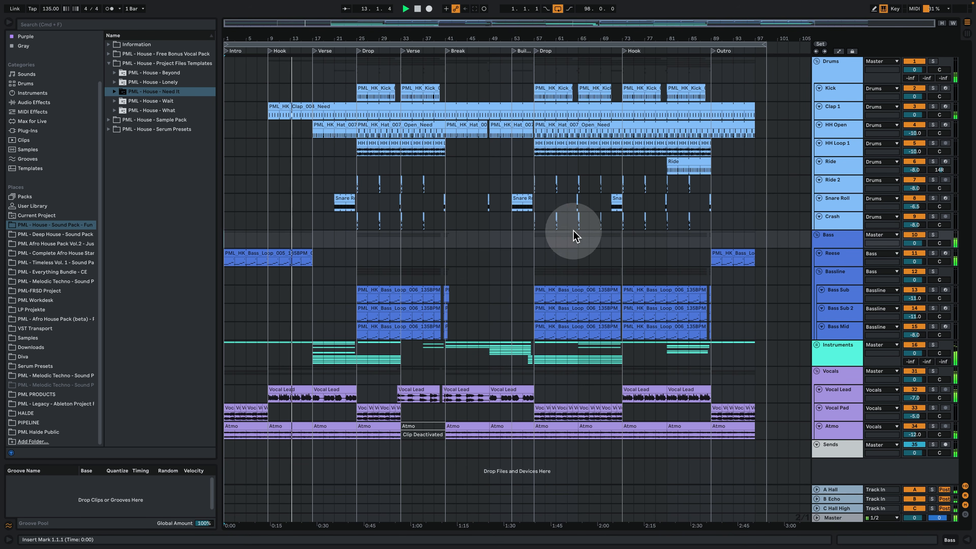
{"action": "double_click", "coordinate": [306, 257]}
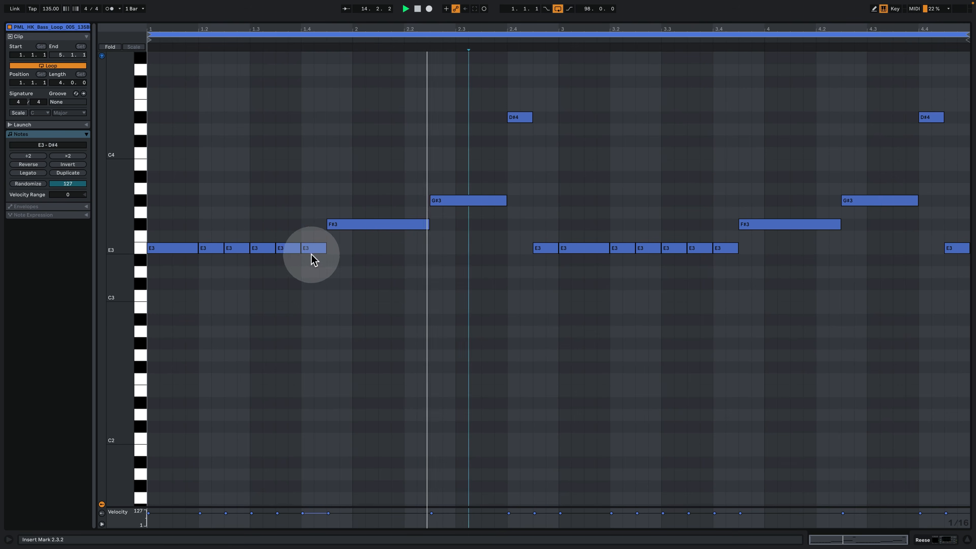
{"action": "left_click", "coordinate": [930, 538]}
{"action": "scroll", "coordinate": [615, 261], "scroll_direction": "up", "scroll_amount": 5}
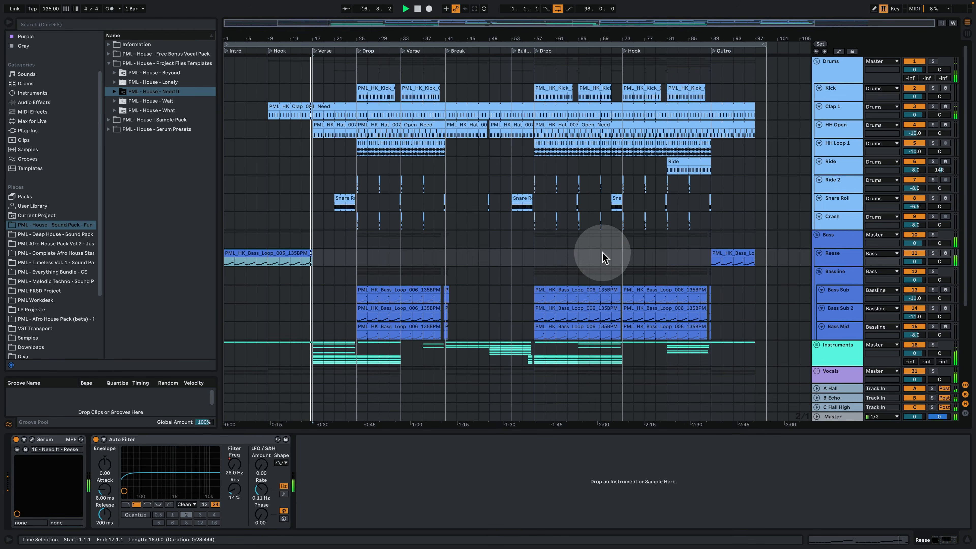
{"action": "left_click", "coordinate": [967, 540]}
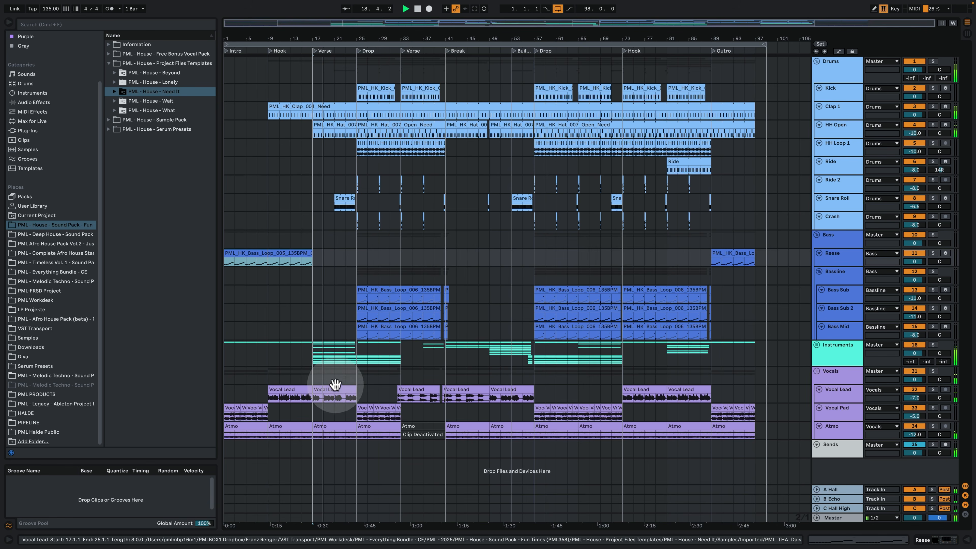
Step: Examine the effects on the Vocals group and on the Vocal Lead track
{"action": "double_click", "coordinate": [842, 377]}
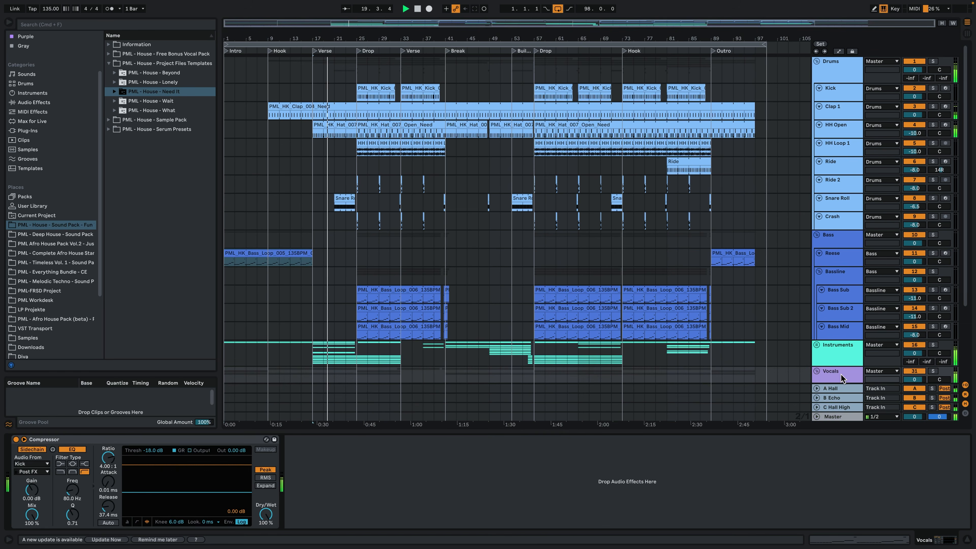
{"action": "left_click", "coordinate": [822, 371]}
{"action": "left_click", "coordinate": [841, 294]}
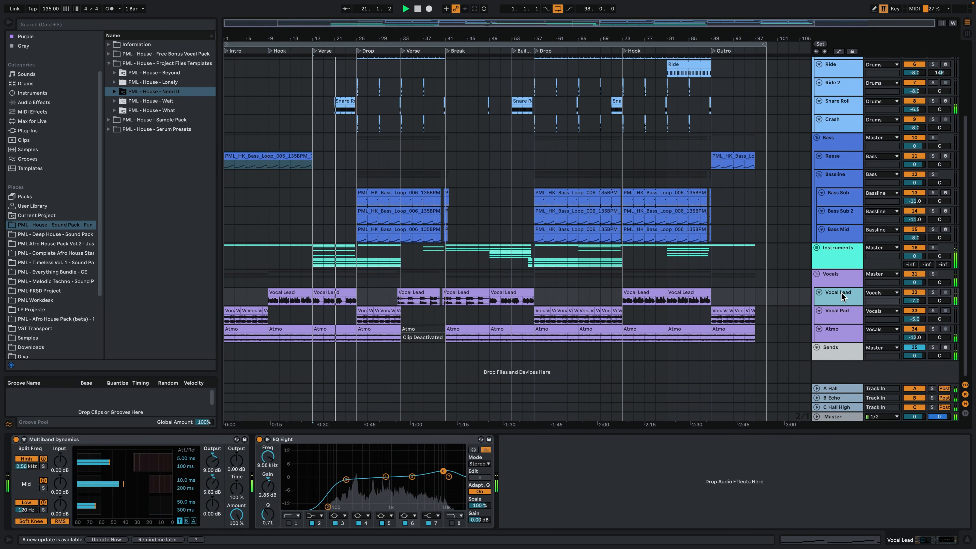
Step: Examine the effects on the Vocal Pad and Atmo tracks, then hide the device chain
{"action": "left_click", "coordinate": [836, 322]}
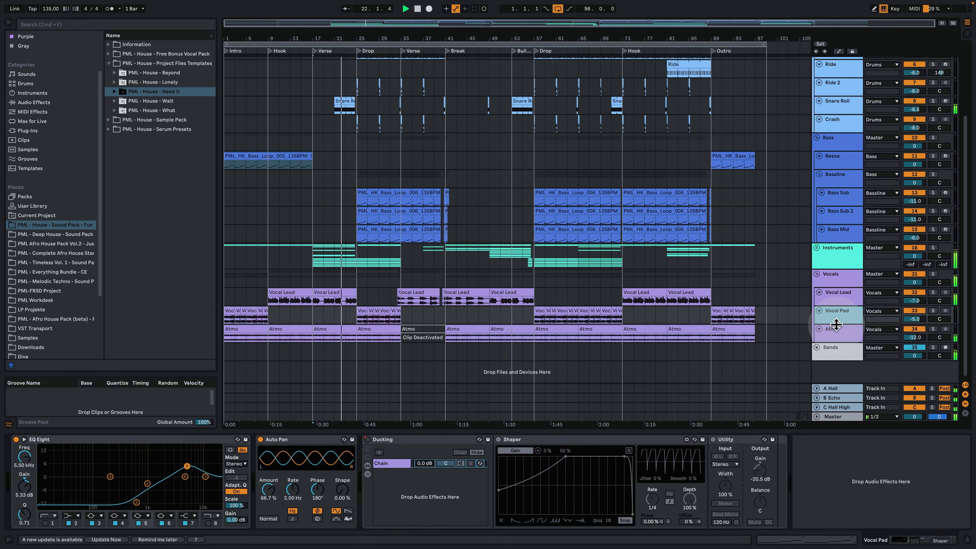
{"action": "left_click", "coordinate": [836, 328]}
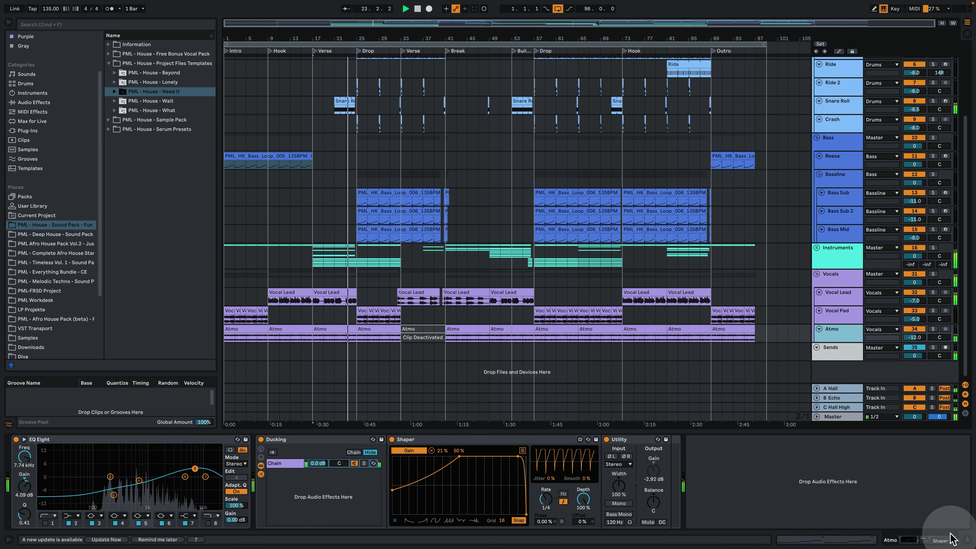
{"action": "left_click", "coordinate": [967, 540]}
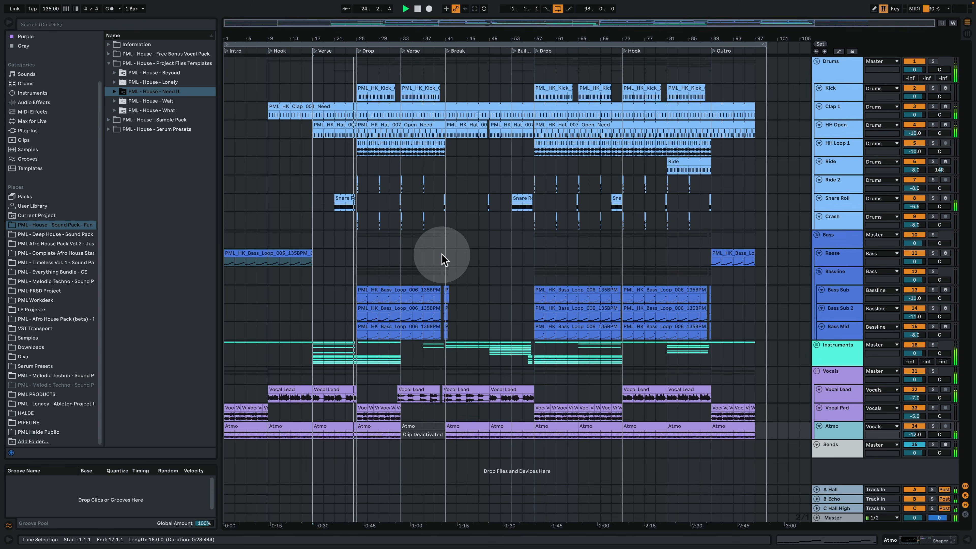
Step: Expand the Instruments group and examine the chord notes and device chain of the Chords 2 track in the first Drop
{"action": "left_click", "coordinate": [820, 346]}
{"action": "scroll", "coordinate": [742, 375], "scroll_direction": "down", "scroll_amount": 5}
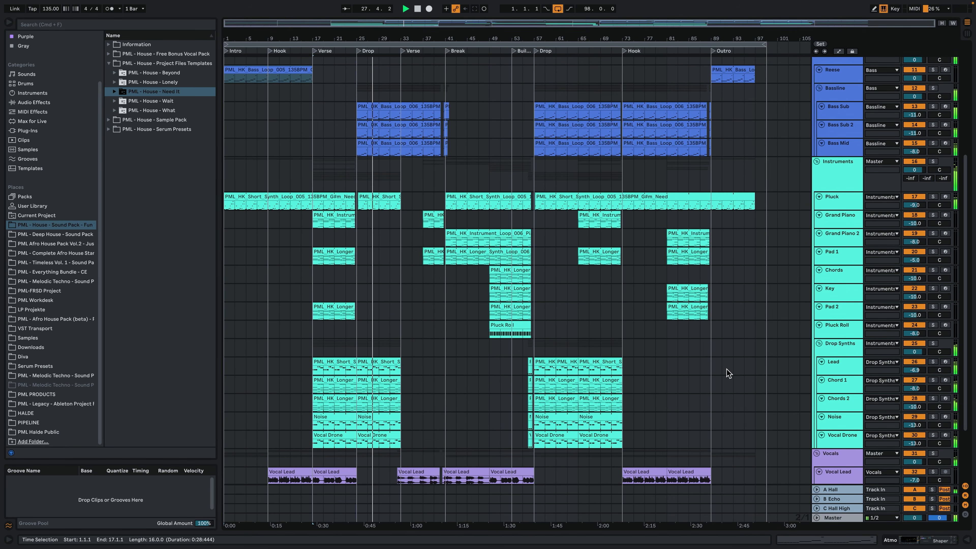
{"action": "scroll", "coordinate": [728, 373], "scroll_direction": "down", "scroll_amount": 2}
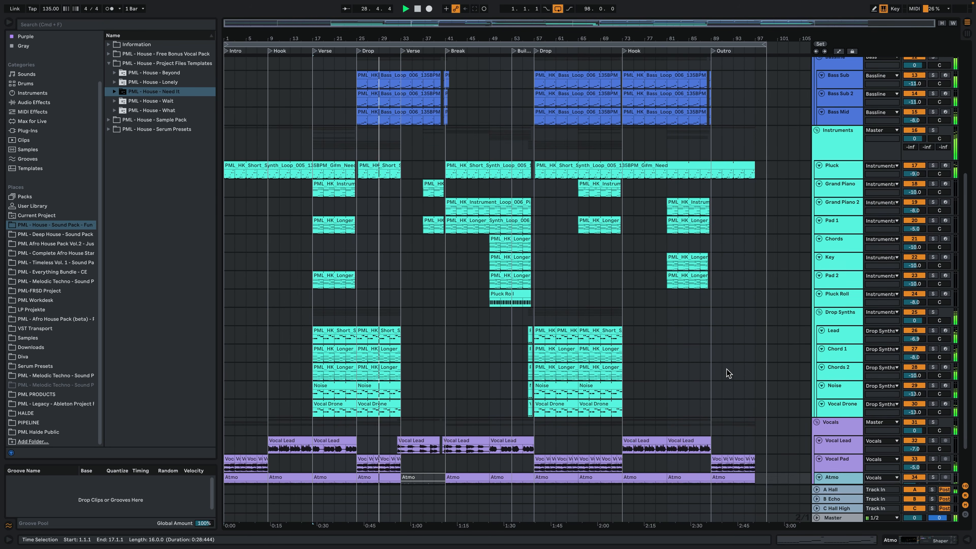
{"action": "double_click", "coordinate": [385, 367]}
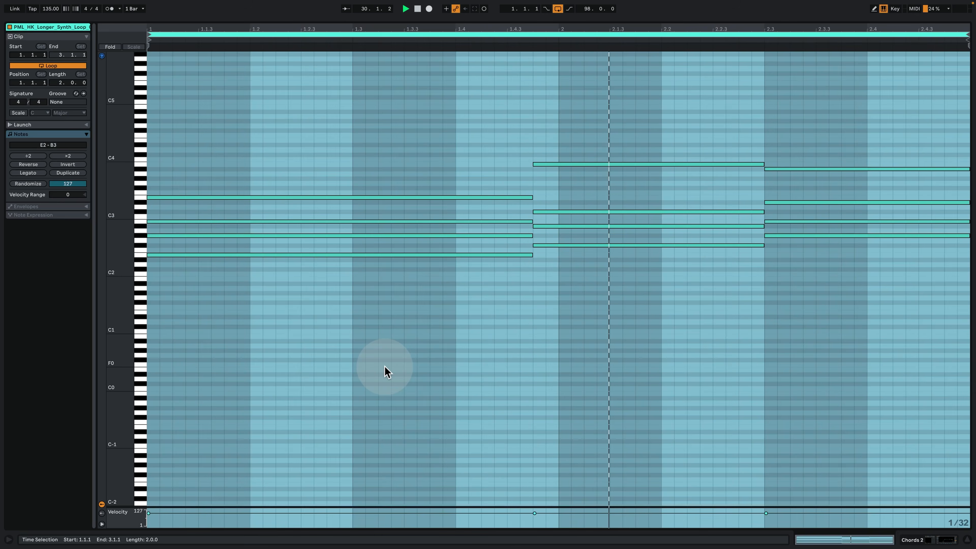
{"action": "left_click", "coordinate": [438, 355]}
{"action": "left_click", "coordinate": [449, 339]}
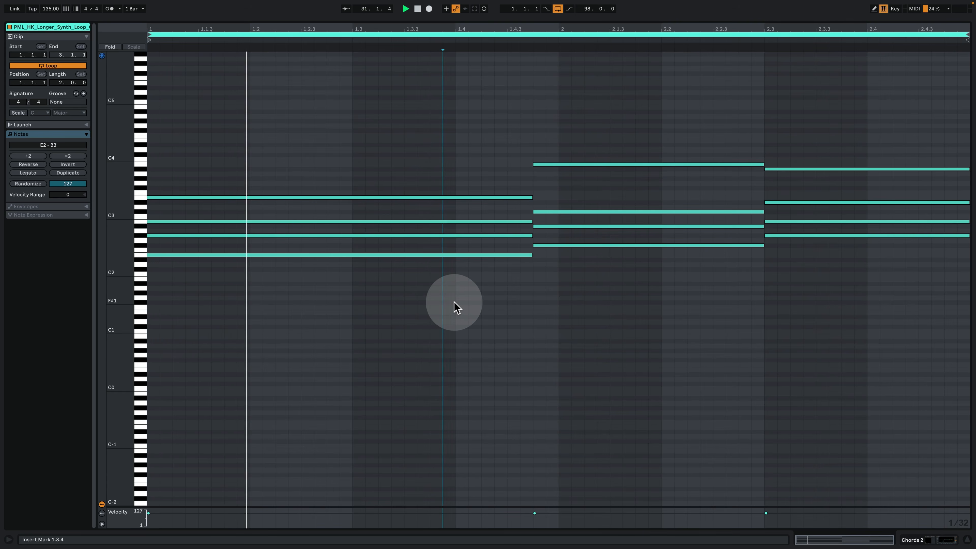
{"action": "left_click", "coordinate": [916, 536]}
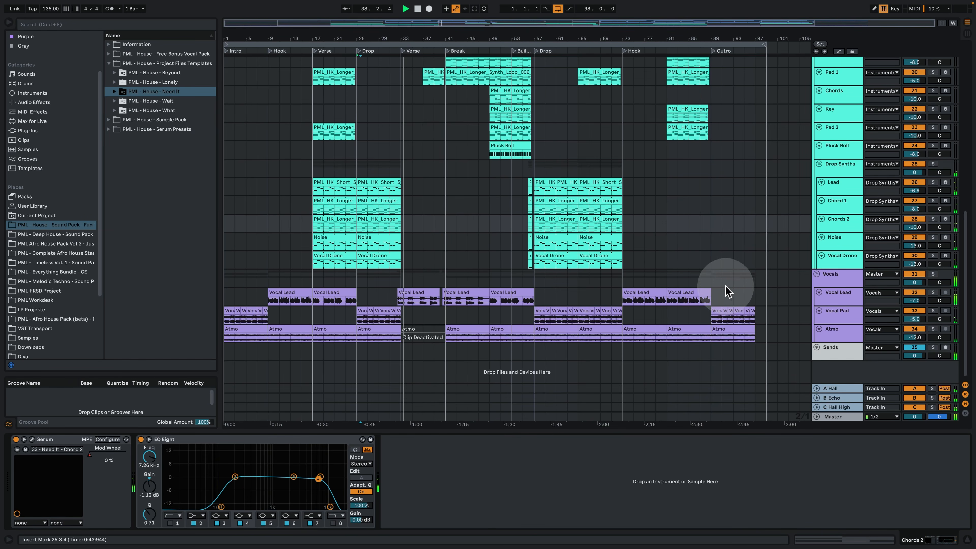
{"action": "left_click", "coordinate": [967, 539]}
Step: Examine the notes of the Bass Mid clip starting at bar 25 and the track's device chain
{"action": "scroll", "coordinate": [632, 279], "scroll_direction": "up", "scroll_amount": 8}
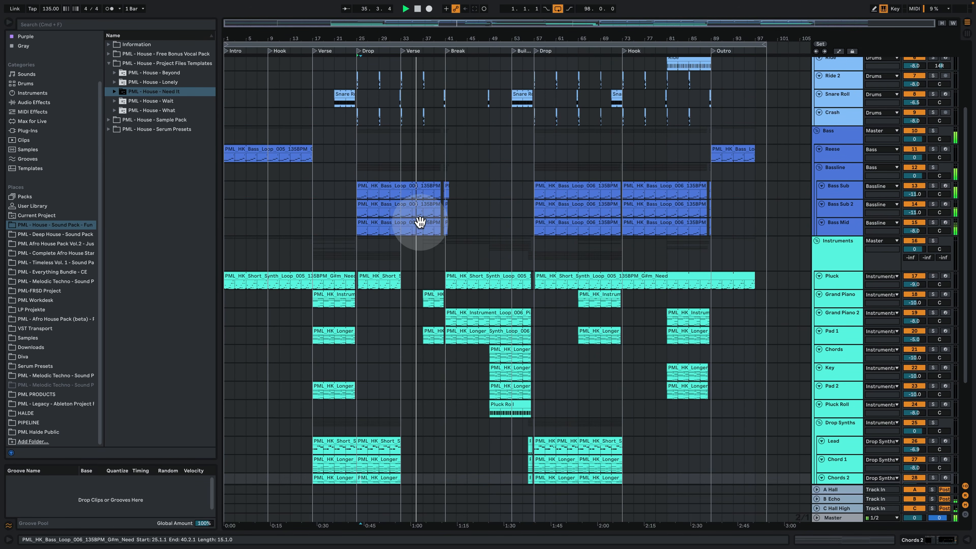
{"action": "double_click", "coordinate": [421, 226]}
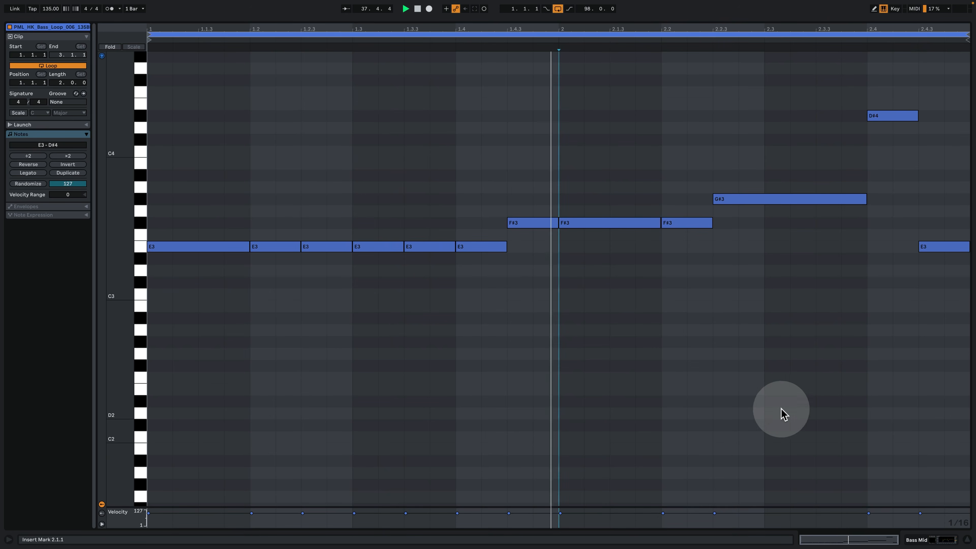
{"action": "left_click", "coordinate": [919, 539]}
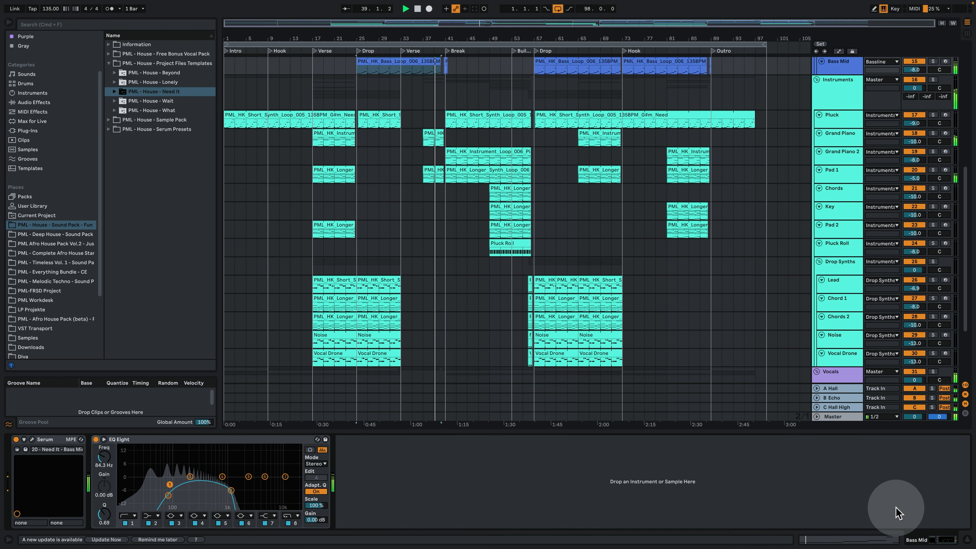
{"action": "left_click", "coordinate": [967, 540]}
Step: Examine the chord notes of the Grand Piano 2 clip in the Break and the track's device chain
{"action": "scroll", "coordinate": [677, 301], "scroll_direction": "up", "scroll_amount": 6}
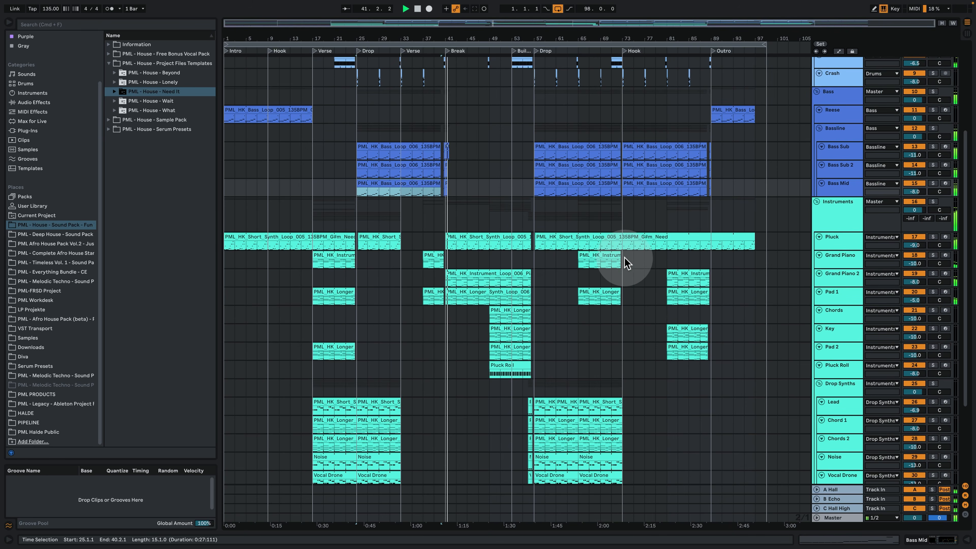
{"action": "scroll", "coordinate": [626, 276], "scroll_direction": "up", "scroll_amount": 4}
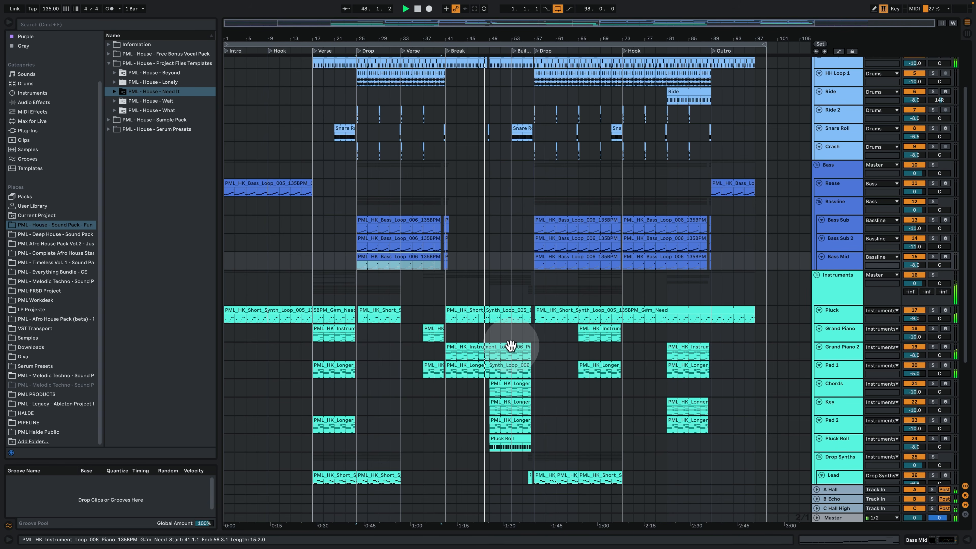
{"action": "double_click", "coordinate": [525, 344]}
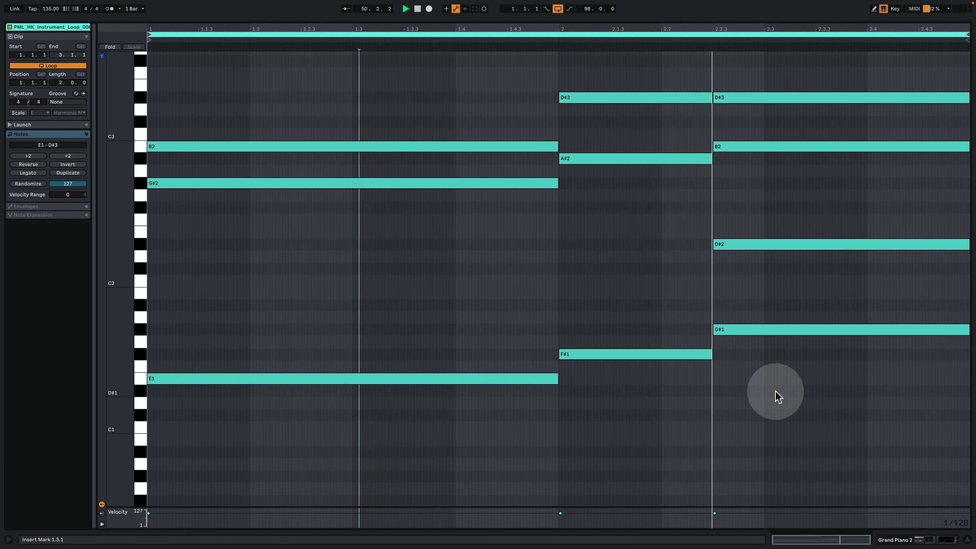
{"action": "left_click", "coordinate": [897, 540]}
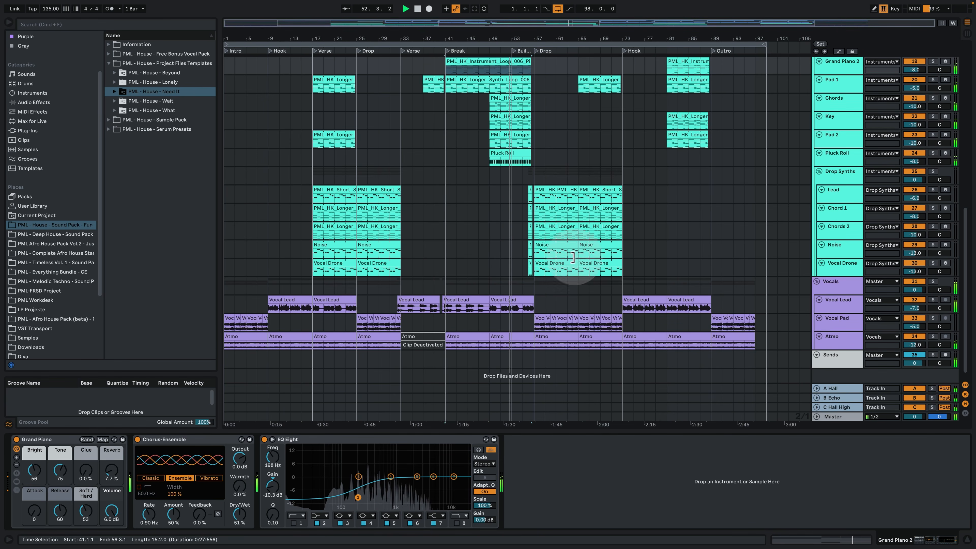
{"action": "left_click", "coordinate": [967, 540]}
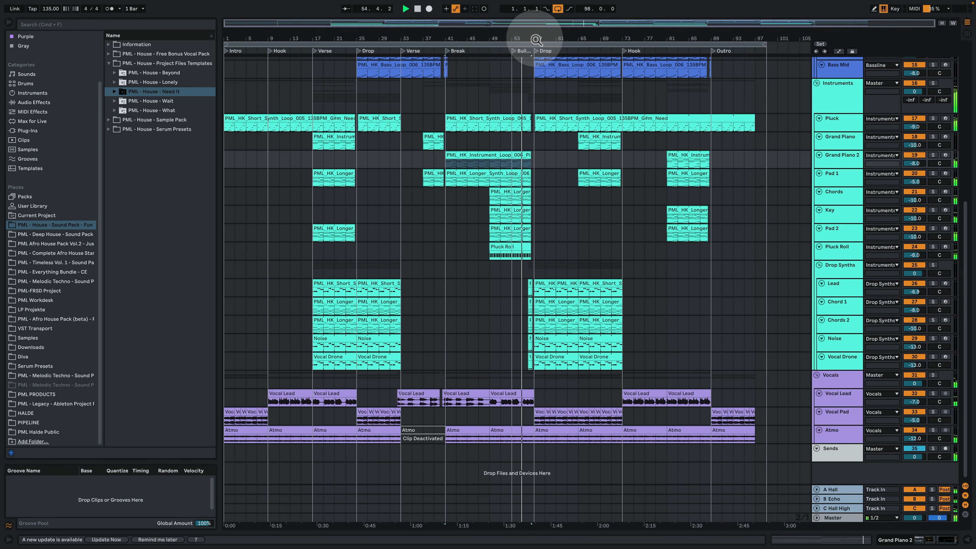
Step: Examine the notes of the Pluck clip running from the second Drop to the Outro and the track's device chain
{"action": "left_click_drag", "start_coordinate": [535, 38], "coordinate": [498, 84]}
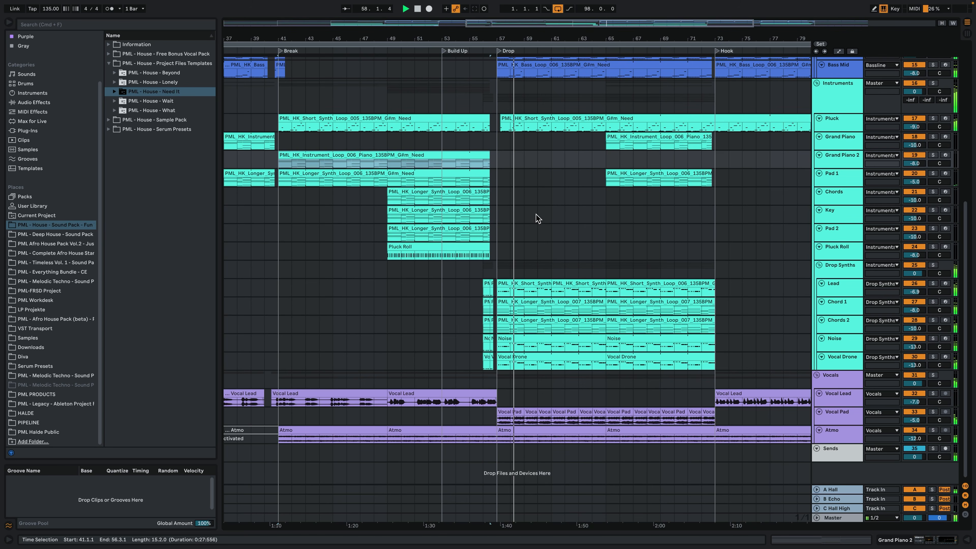
{"action": "left_click_drag", "start_coordinate": [586, 38], "coordinate": [453, 22]}
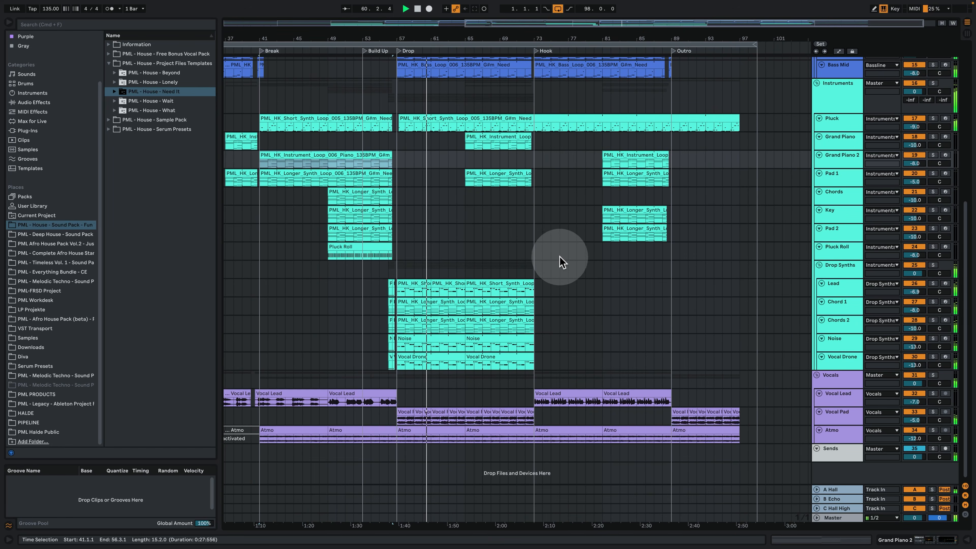
{"action": "scroll", "coordinate": [540, 327], "scroll_direction": "up", "scroll_amount": 6}
{"action": "scroll", "coordinate": [536, 348], "scroll_direction": "up", "scroll_amount": 4}
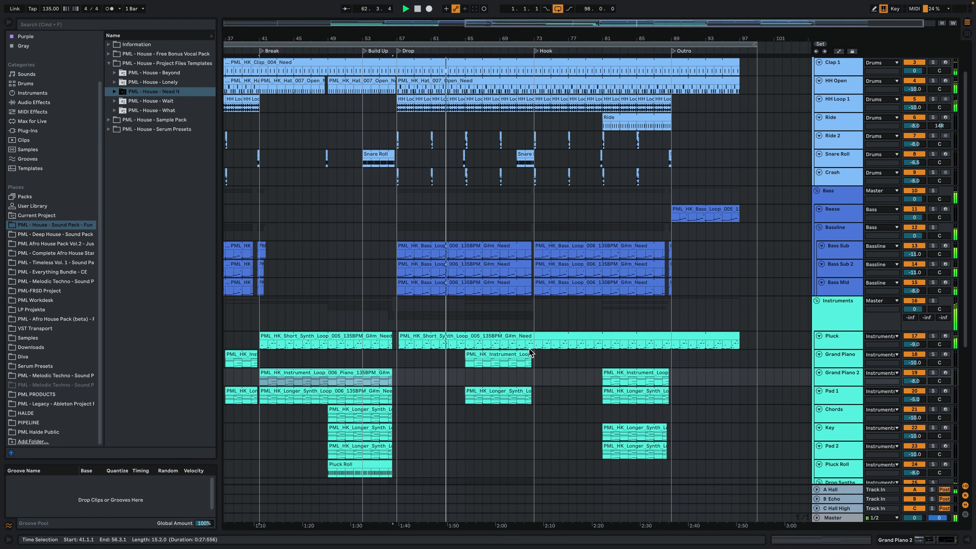
{"action": "left_click_drag", "start_coordinate": [469, 38], "coordinate": [518, 38]}
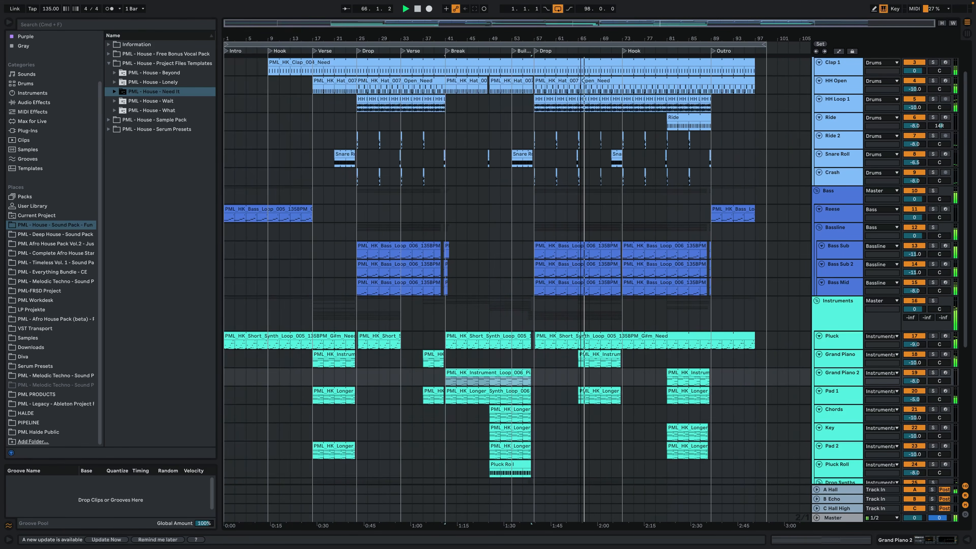
{"action": "double_click", "coordinate": [610, 334]}
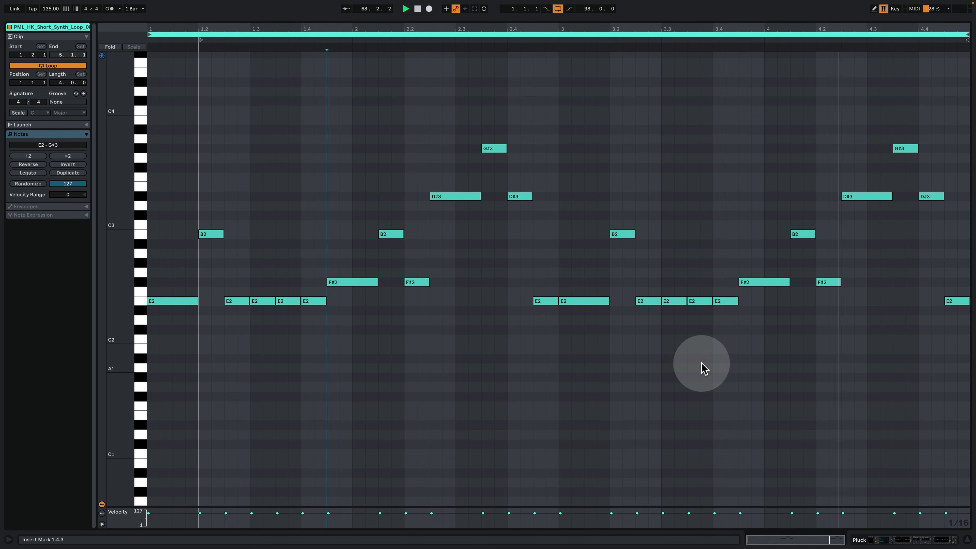
{"action": "left_click", "coordinate": [894, 533]}
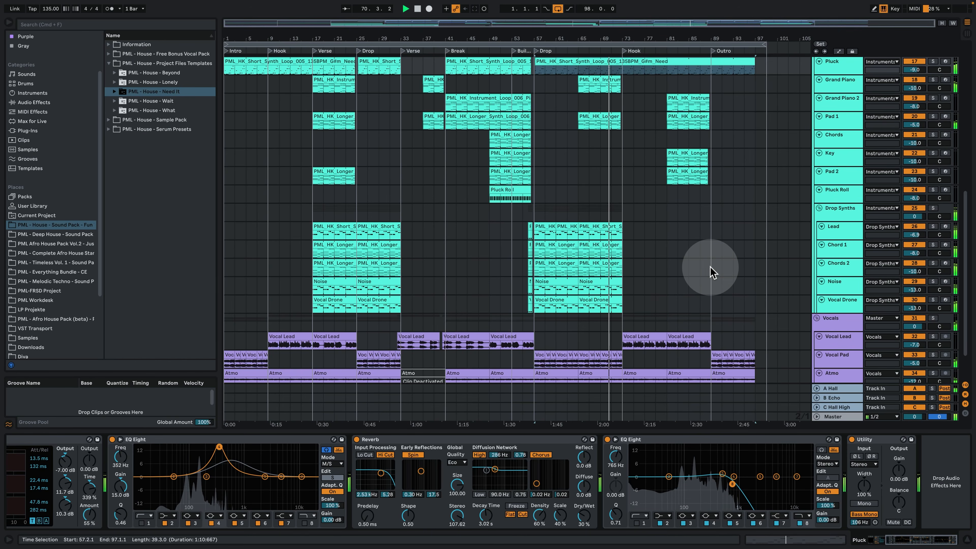
Step: Review the Vocal Lead effects as the second Hook plays, and hide the device chain
{"action": "scroll", "coordinate": [711, 270], "scroll_direction": "down", "scroll_amount": 1}
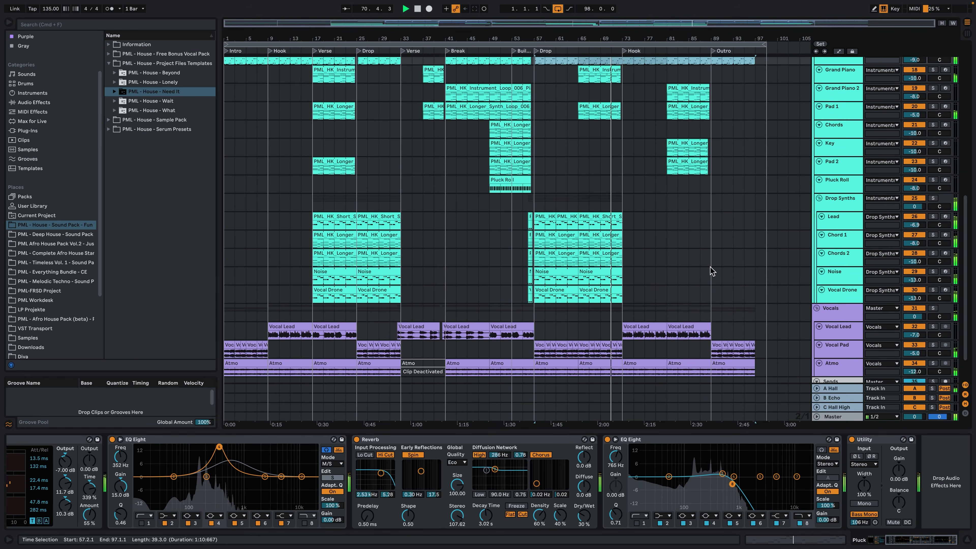
{"action": "left_click", "coordinate": [826, 316]}
{"action": "left_click", "coordinate": [836, 326]}
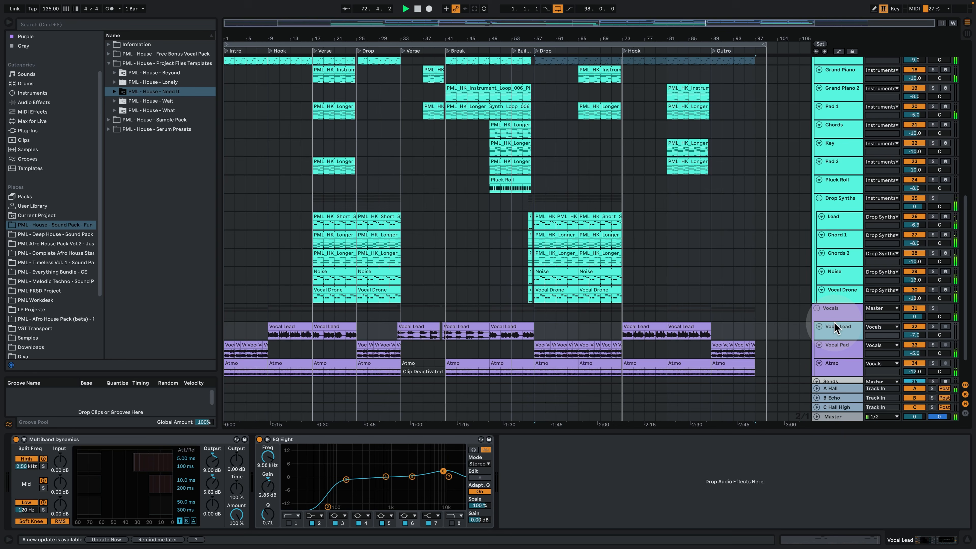
{"action": "left_click", "coordinate": [759, 259]}
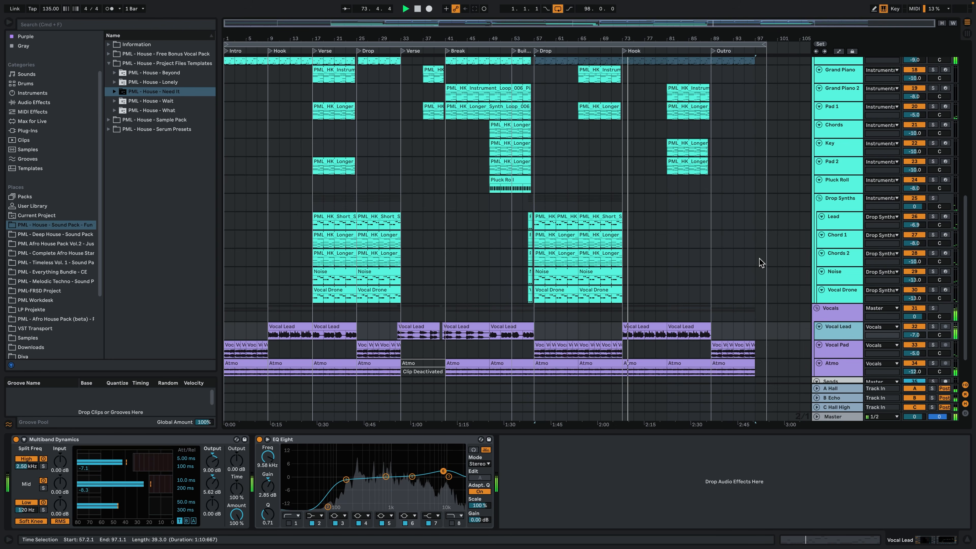
{"action": "left_click", "coordinate": [755, 299]}
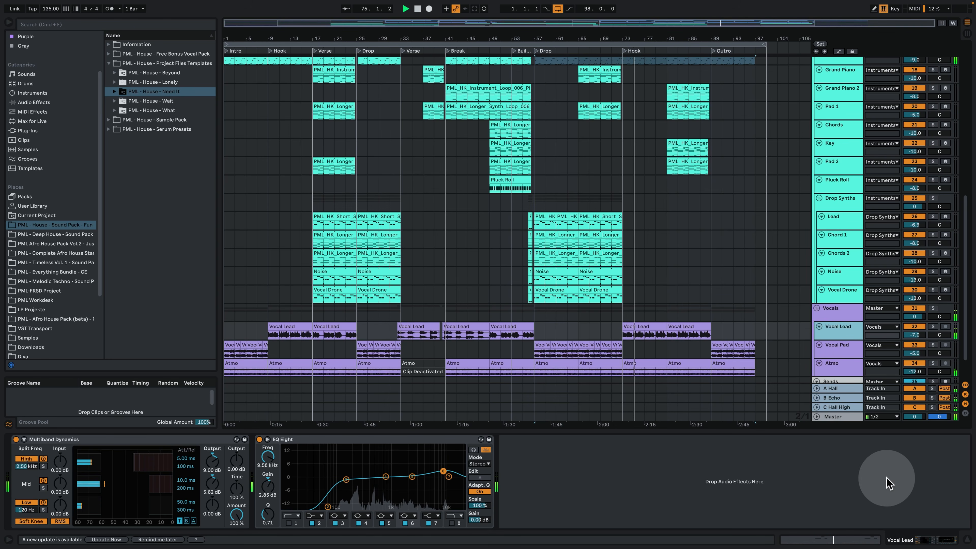
{"action": "left_click", "coordinate": [967, 539]}
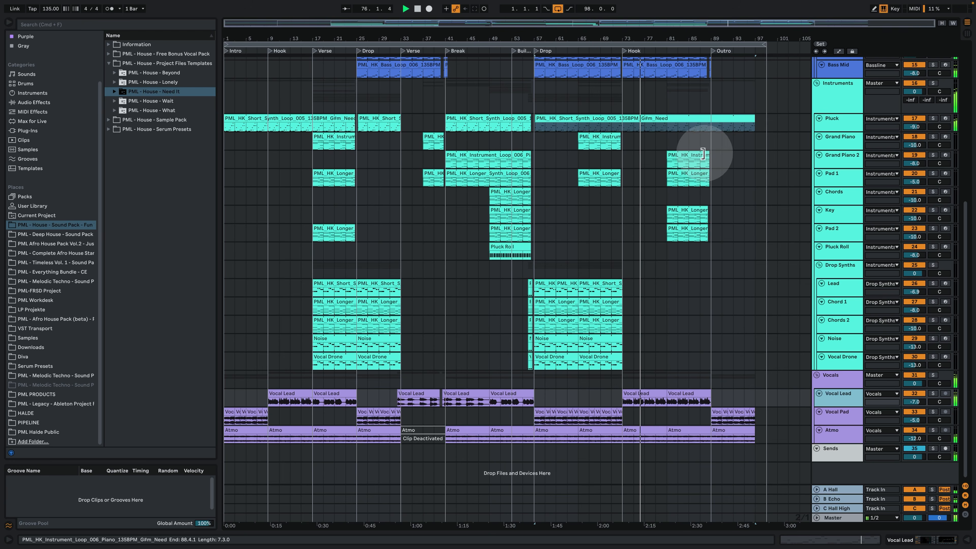
Step: Examine the chord notes of the Key clip at bar 81 in the second Hook and the track's device chain
{"action": "scroll", "coordinate": [703, 153], "scroll_direction": "up", "scroll_amount": 3}
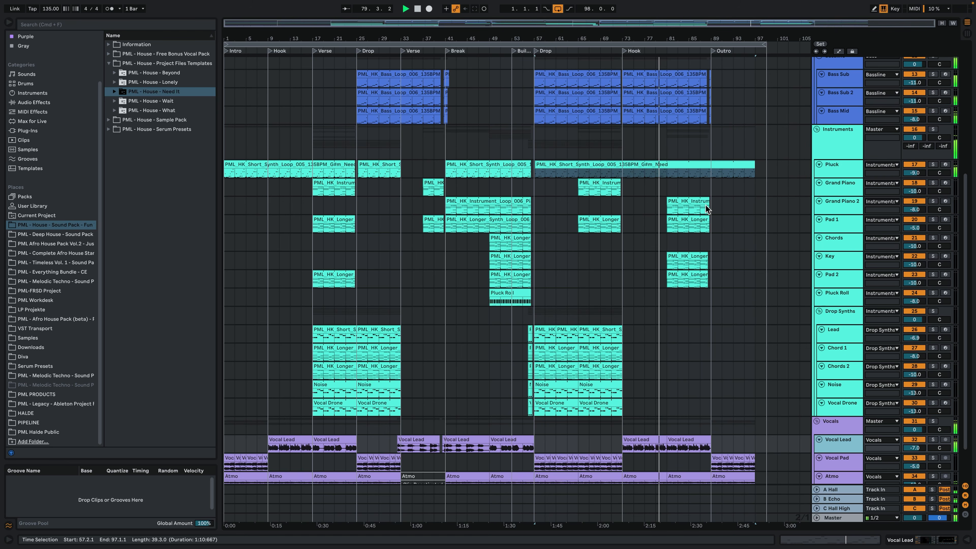
{"action": "left_click", "coordinate": [683, 254]}
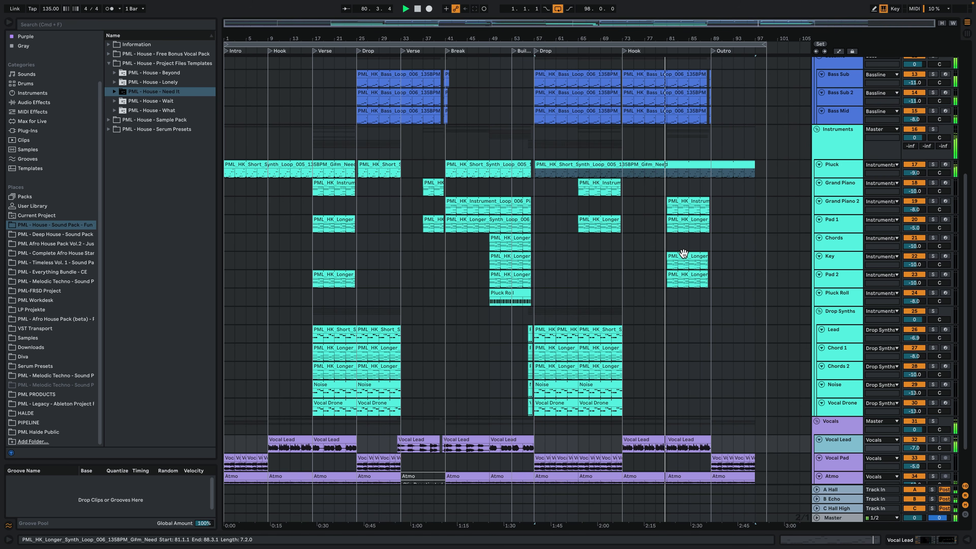
{"action": "double_click", "coordinate": [683, 253]}
{"action": "left_click", "coordinate": [563, 219]}
{"action": "scroll", "coordinate": [523, 272], "scroll_direction": "up", "scroll_amount": 3}
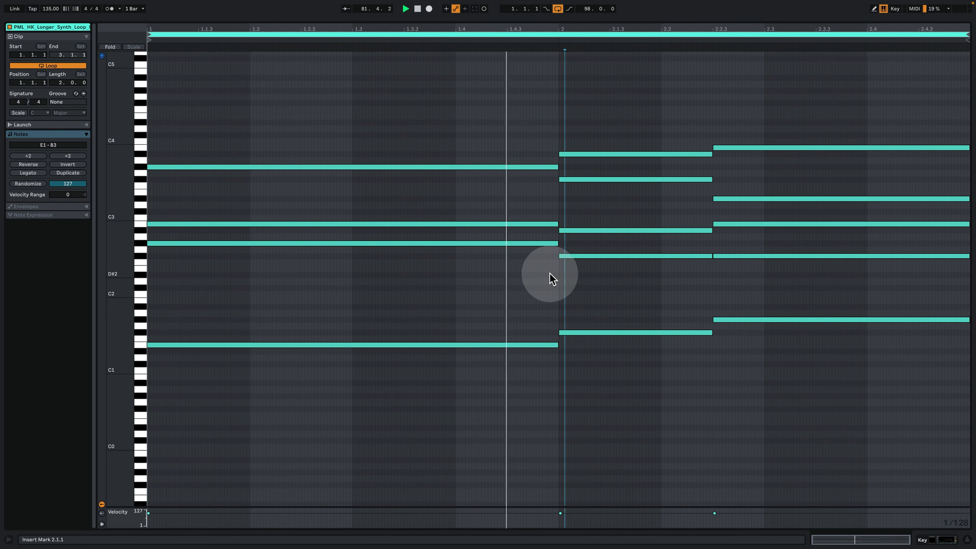
{"action": "left_click_drag", "start_coordinate": [115, 271], "coordinate": [133, 322]}
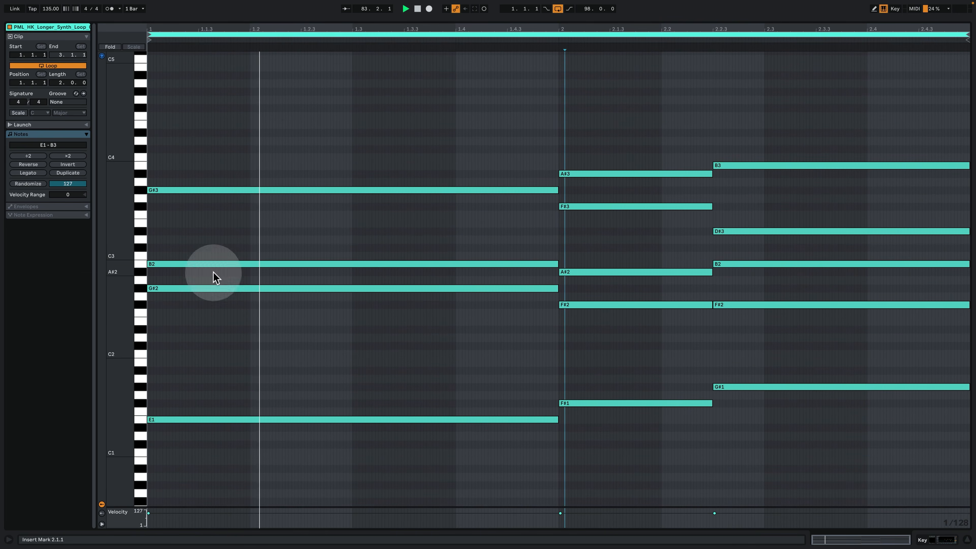
{"action": "left_click", "coordinate": [935, 539]}
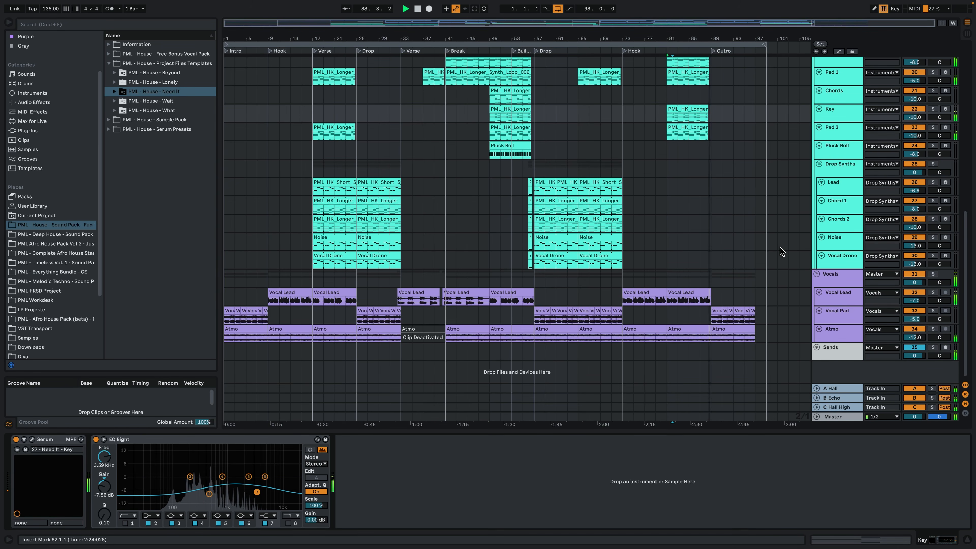
{"action": "left_click", "coordinate": [967, 539]}
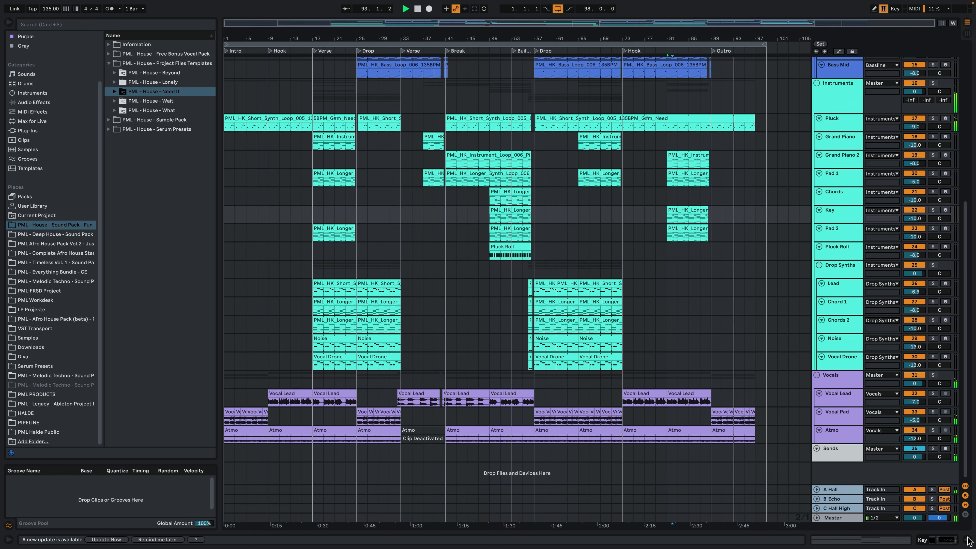
{"action": "scroll", "coordinate": [726, 386], "scroll_direction": "up", "scroll_amount": 10}
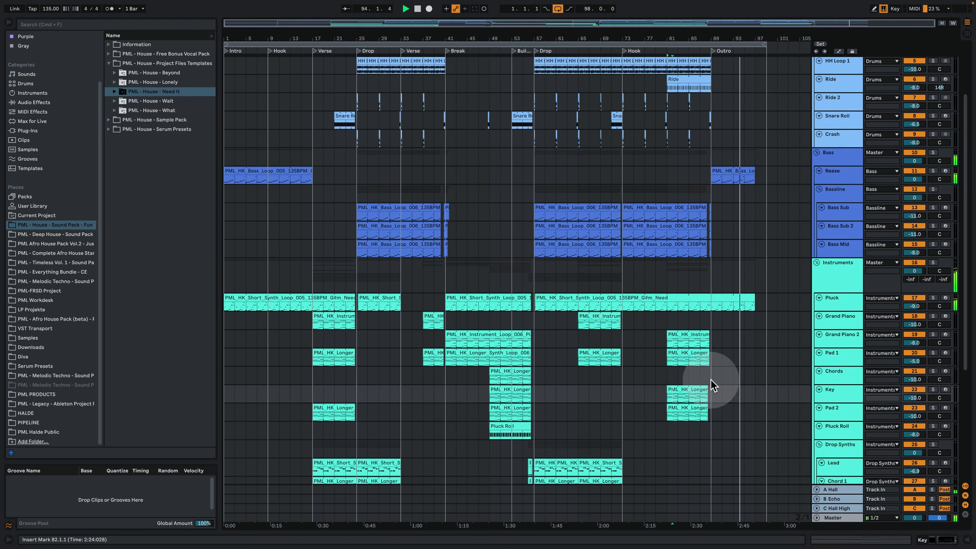